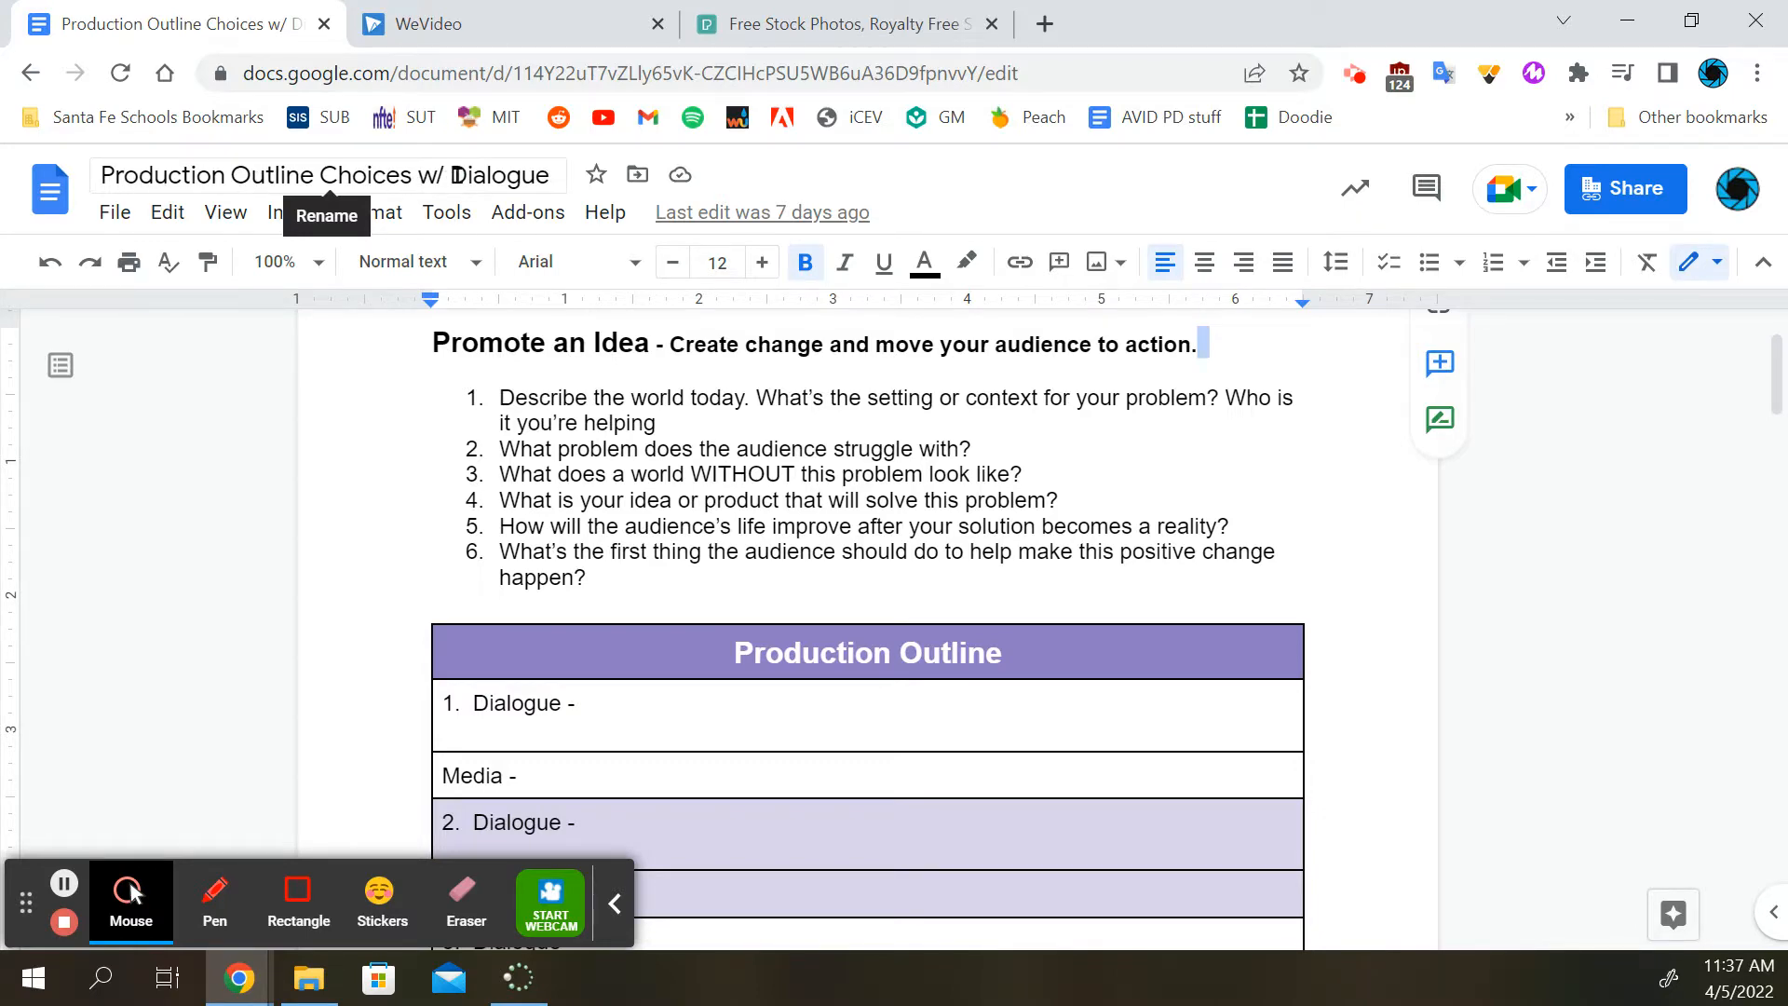
Review the Promote an Idea questions and the blank Production Outline table in the document
{"action": "scroll", "coordinate": [545, 400], "scroll_direction": "up", "scroll_amount": 2}
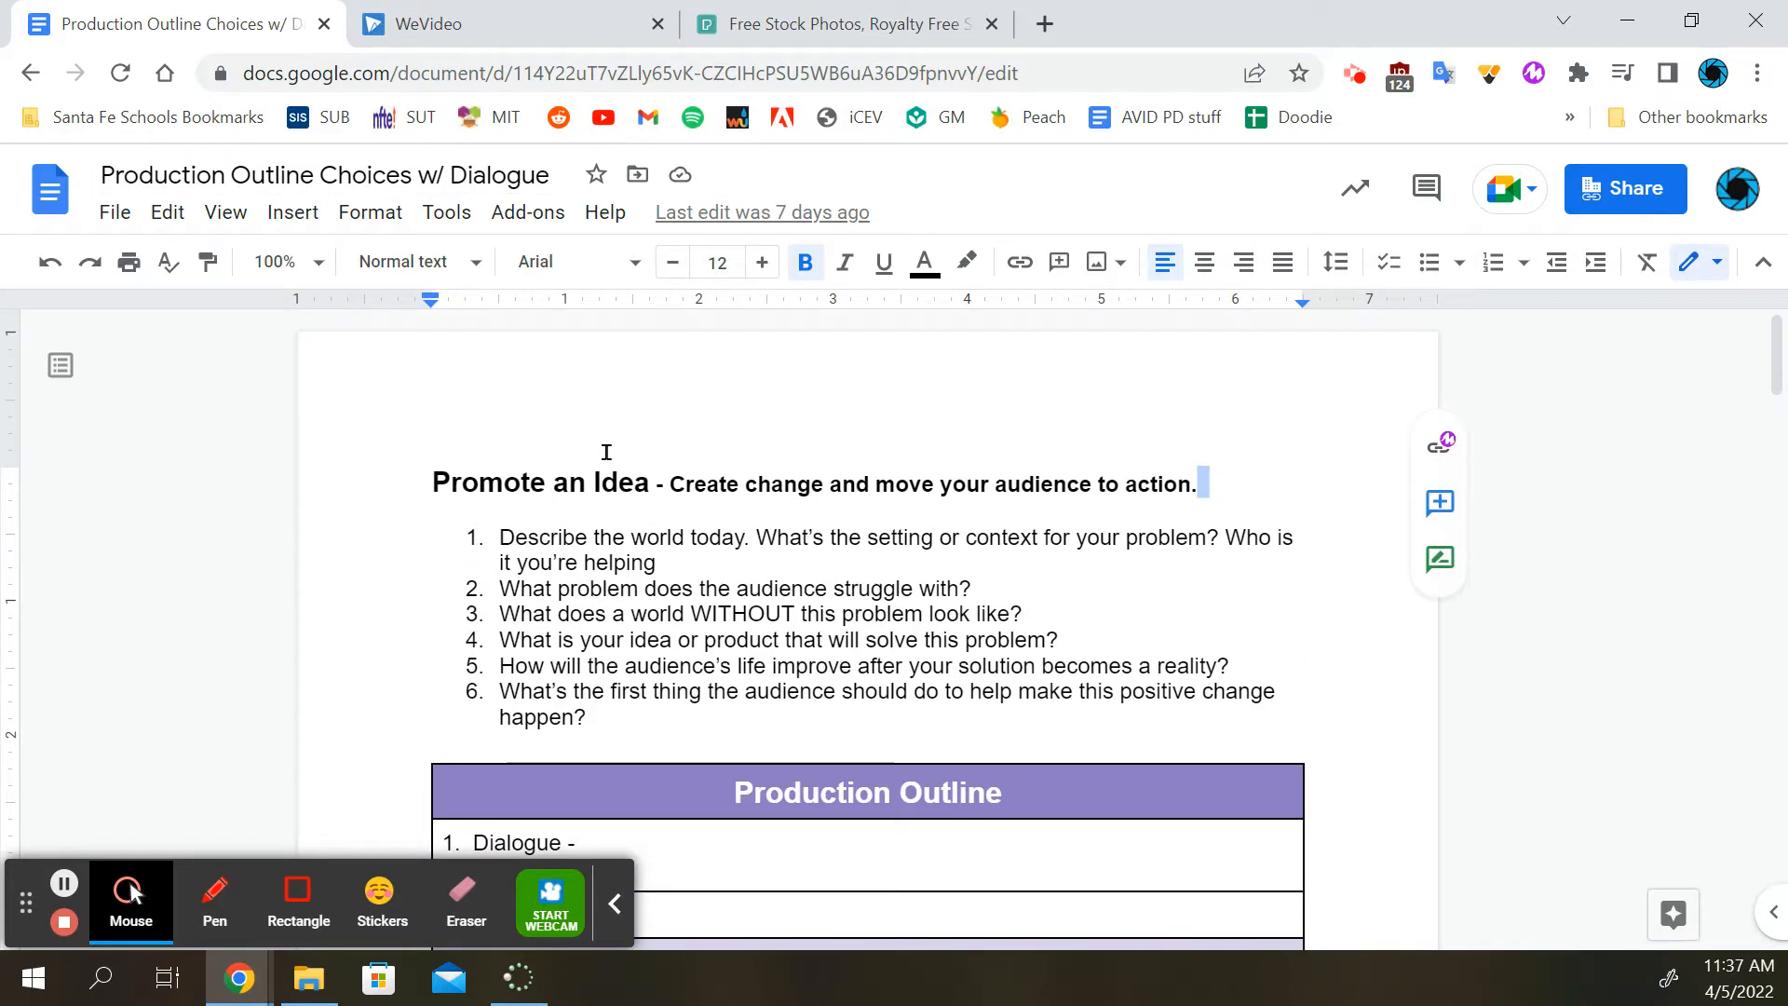
{"action": "scroll", "coordinate": [630, 426], "scroll_direction": "down", "scroll_amount": 12}
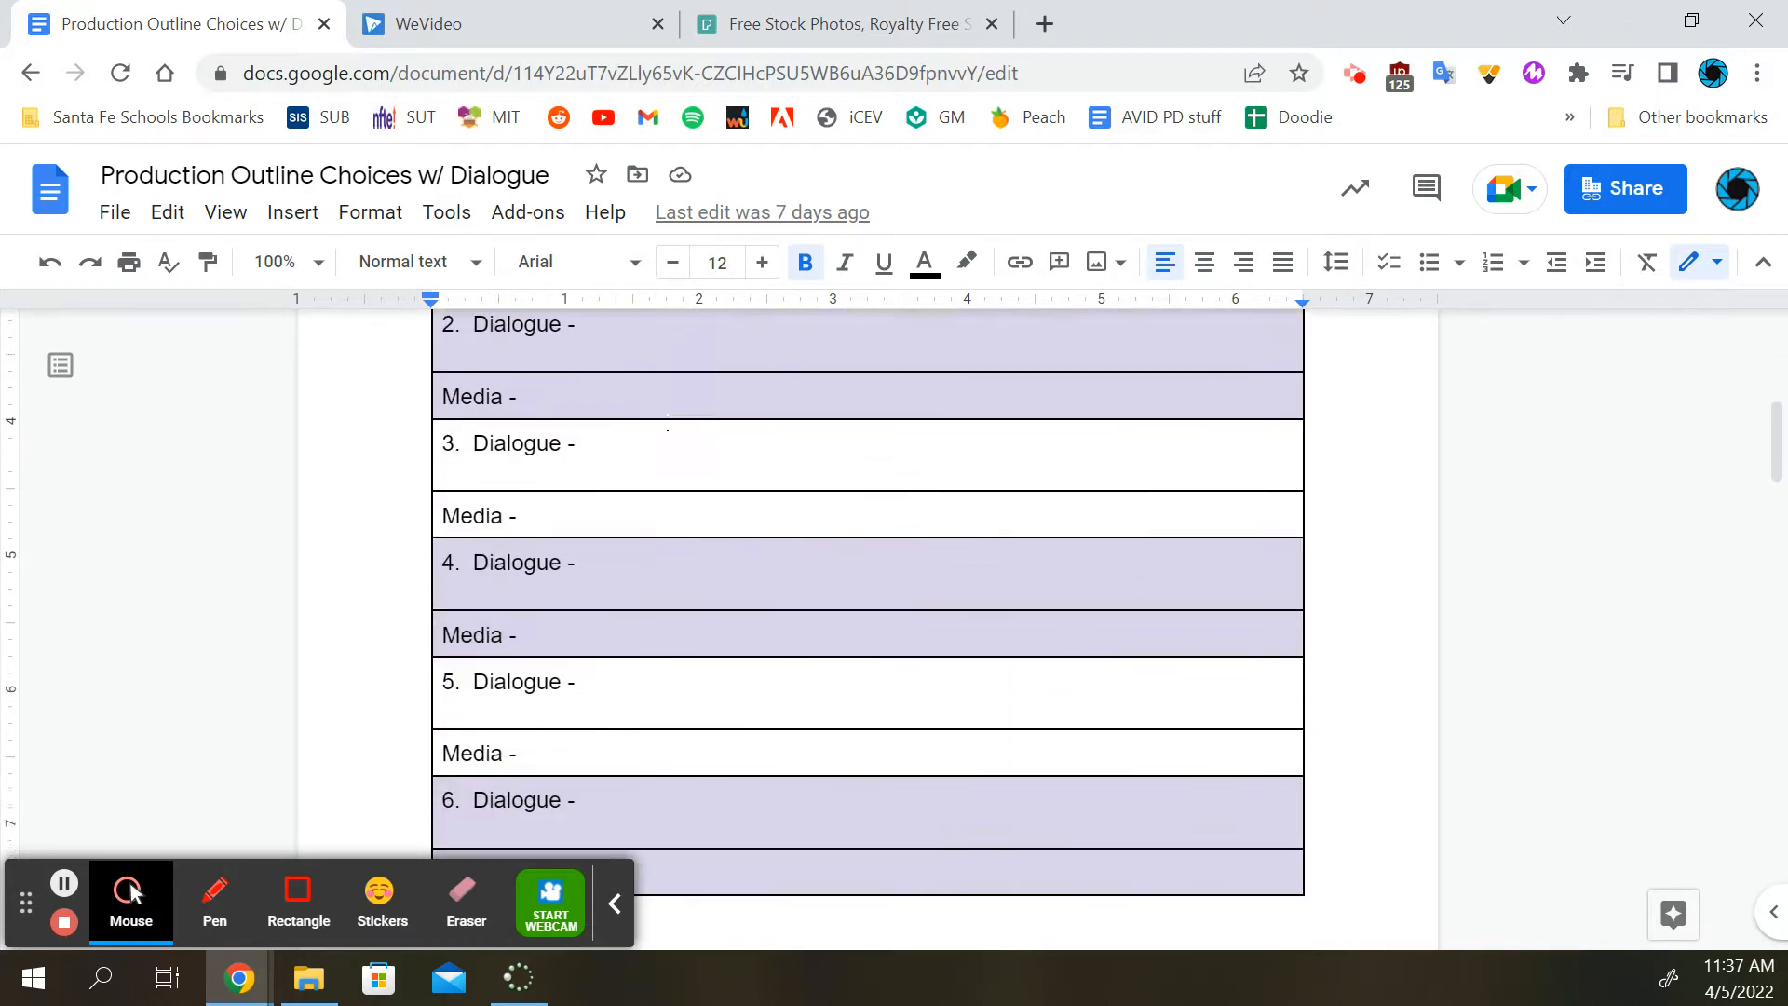
{"action": "scroll", "coordinate": [668, 422], "scroll_direction": "down", "scroll_amount": 20}
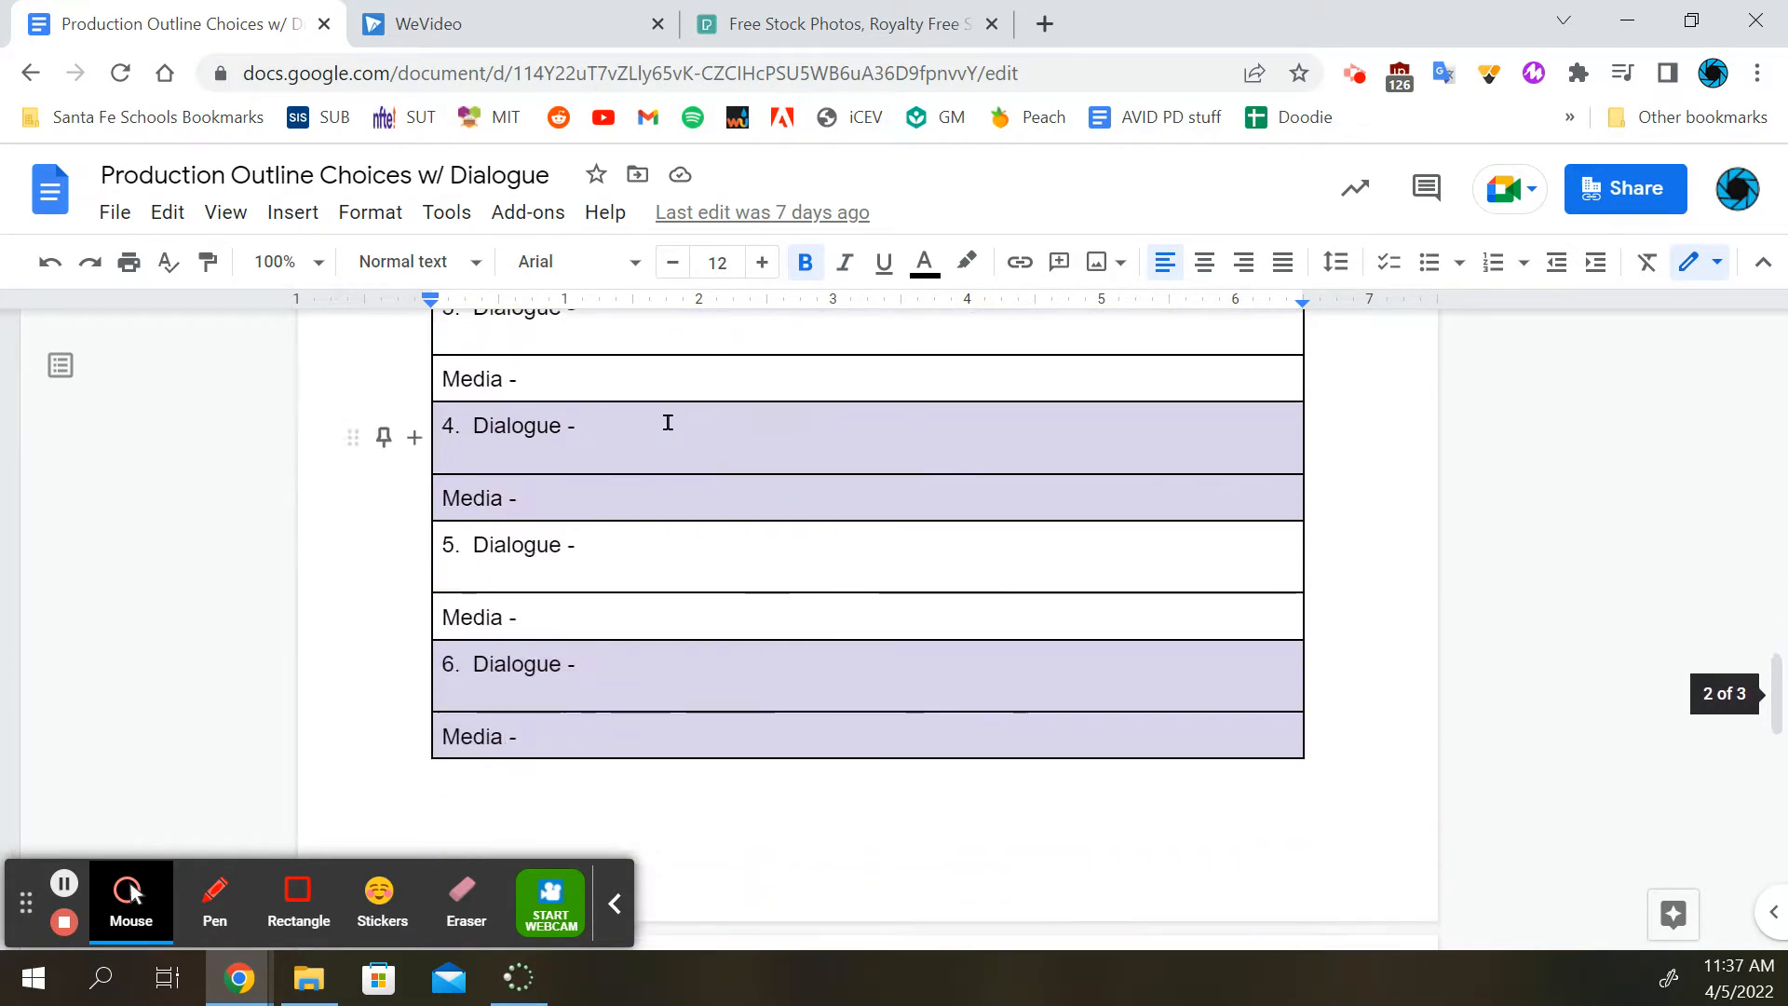
Examine the filled-in example Production Outline, reading its dialogue lines and the media link under each one
{"action": "scroll", "coordinate": [481, 491], "scroll_direction": "up", "scroll_amount": 2}
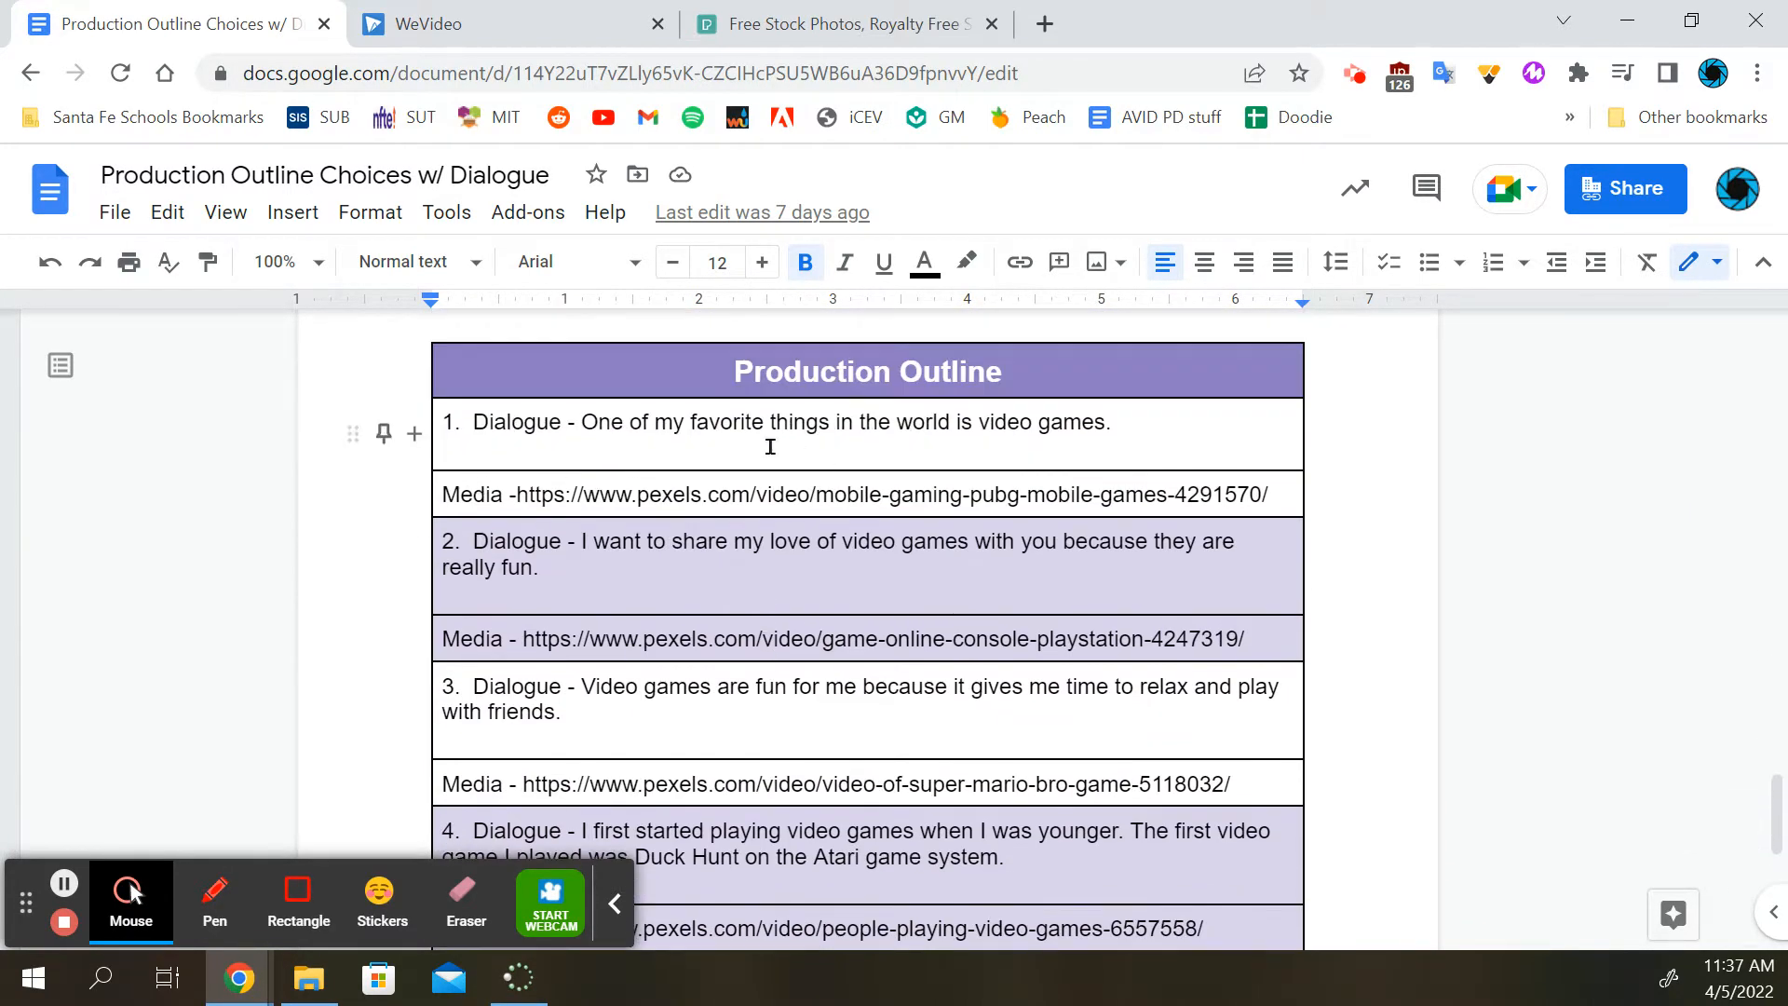
{"action": "scroll", "coordinate": [708, 456], "scroll_direction": "up", "scroll_amount": 3}
{"action": "scroll", "coordinate": [1173, 538], "scroll_direction": "down", "scroll_amount": 5}
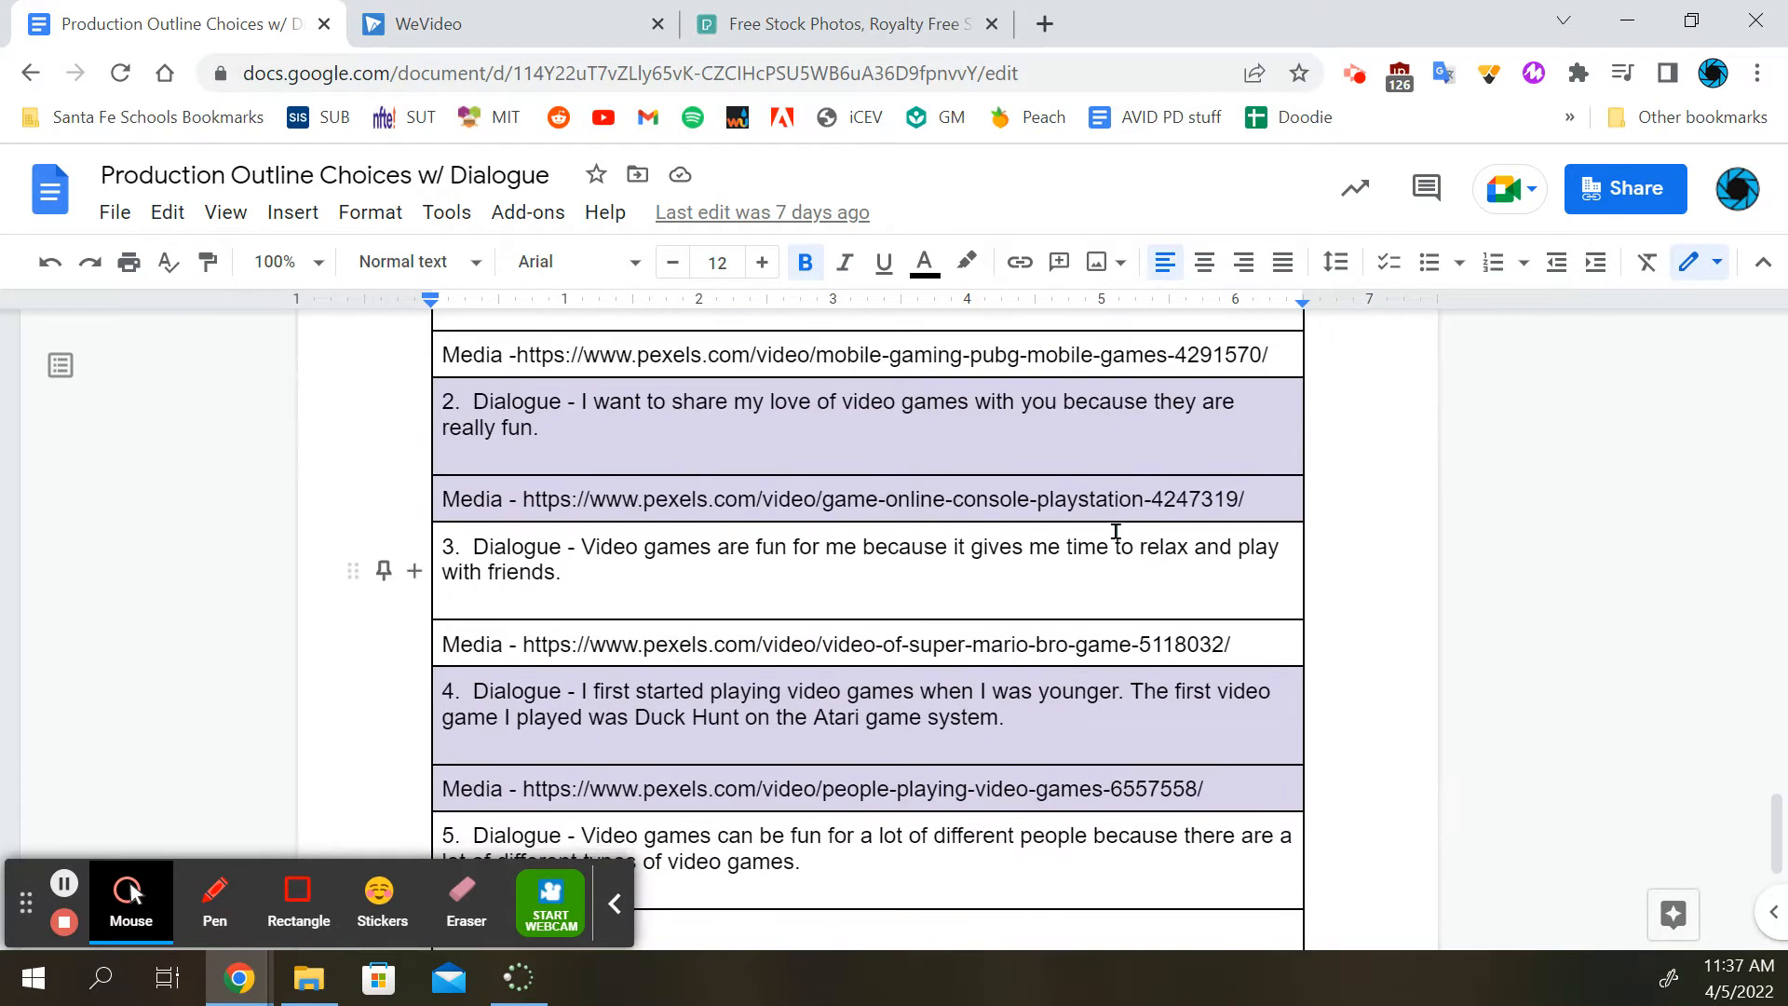
{"action": "scroll", "coordinate": [1118, 531], "scroll_direction": "up", "scroll_amount": 3}
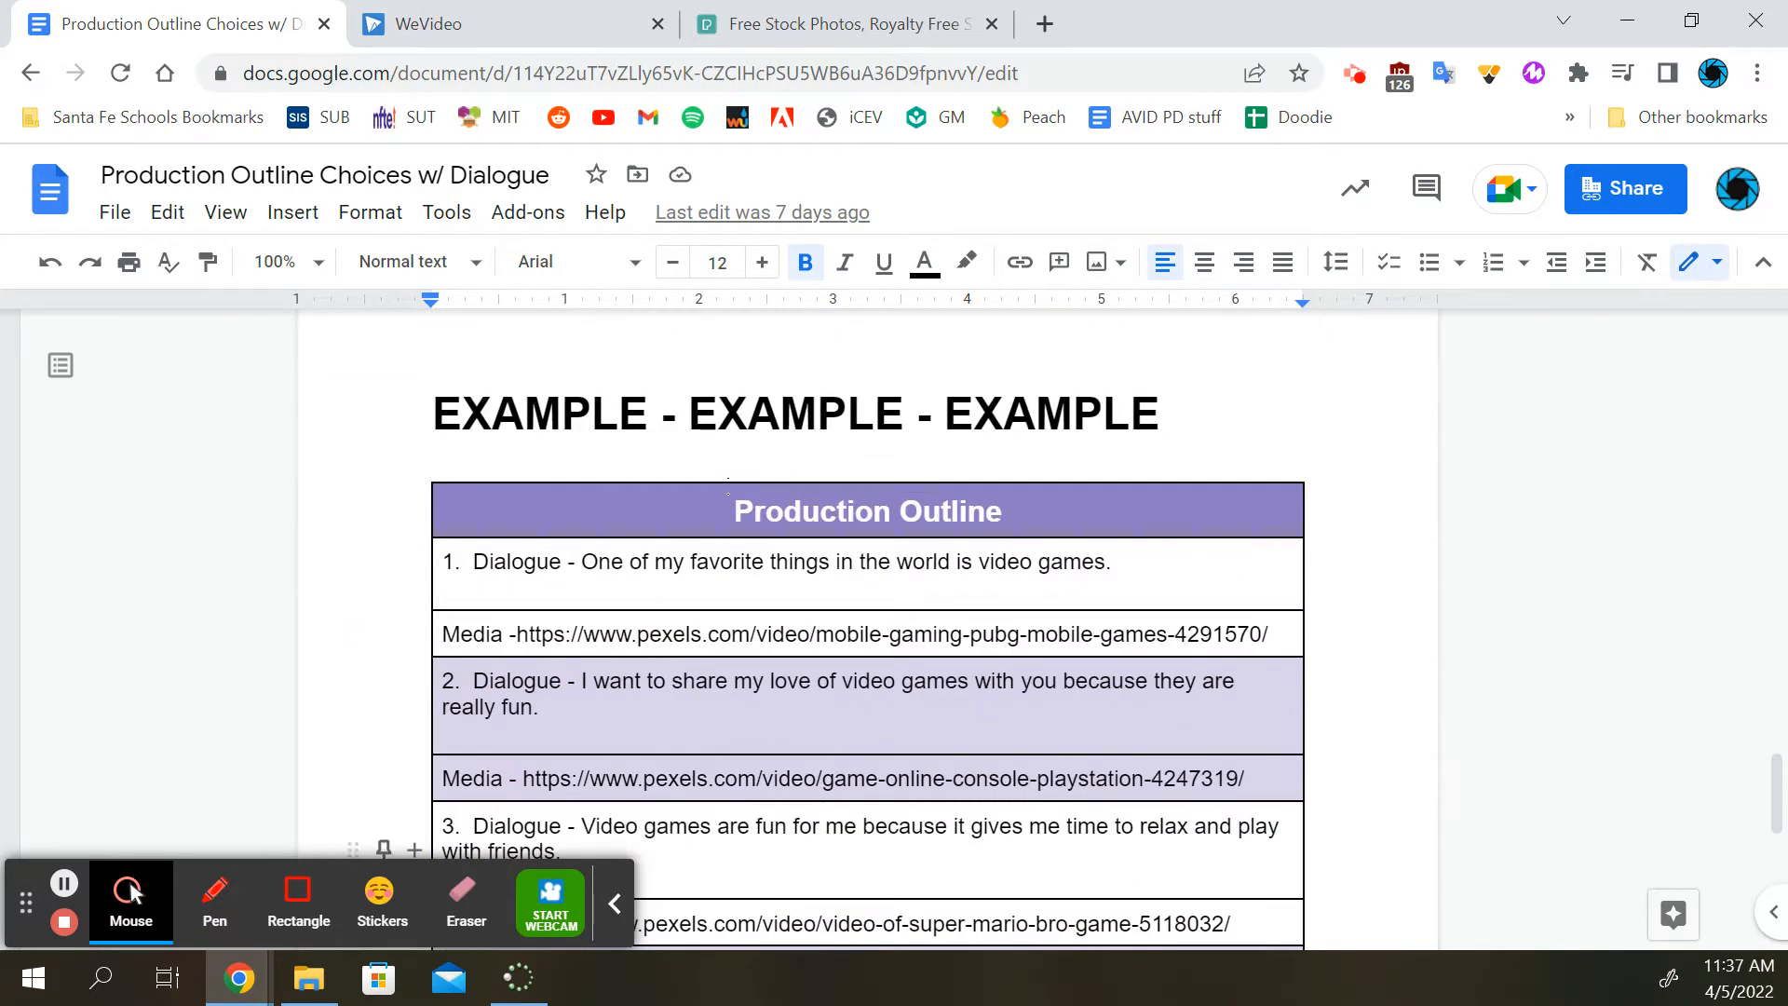
{"action": "triple_click", "coordinate": [793, 563]}
{"action": "triple_click", "coordinate": [758, 686]}
{"action": "double_click", "coordinate": [848, 632]}
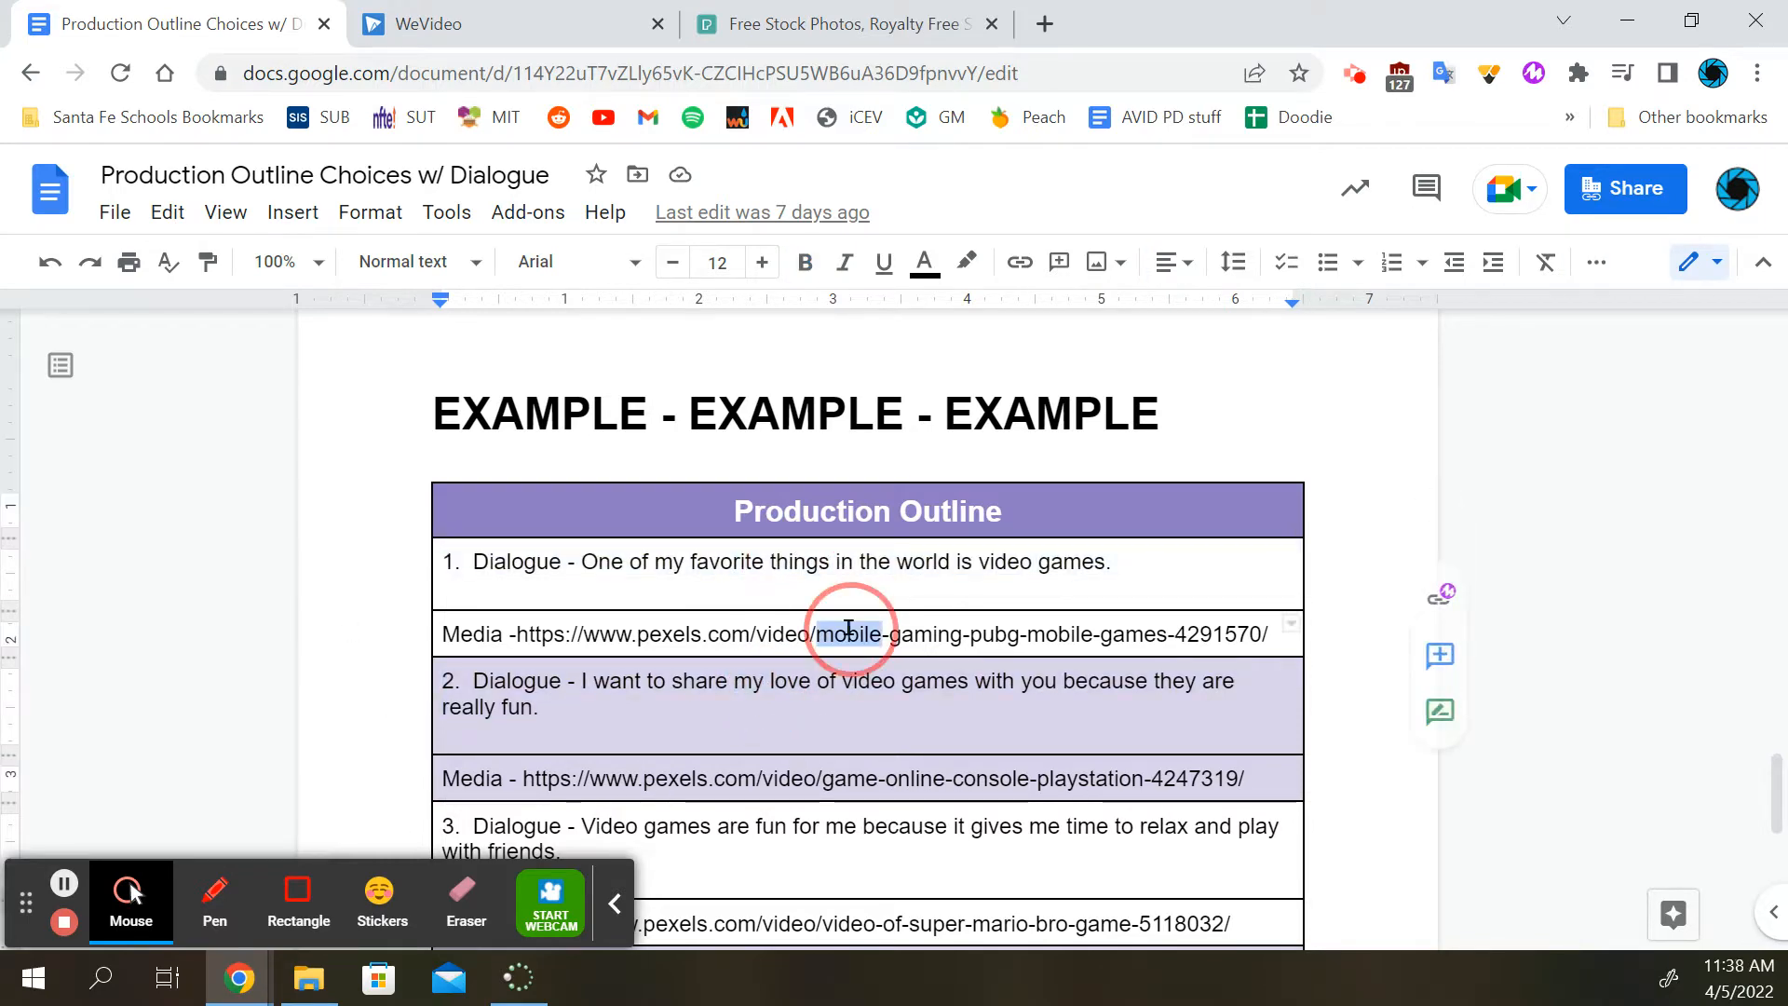
{"action": "scroll", "coordinate": [848, 633], "scroll_direction": "down", "scroll_amount": 10}
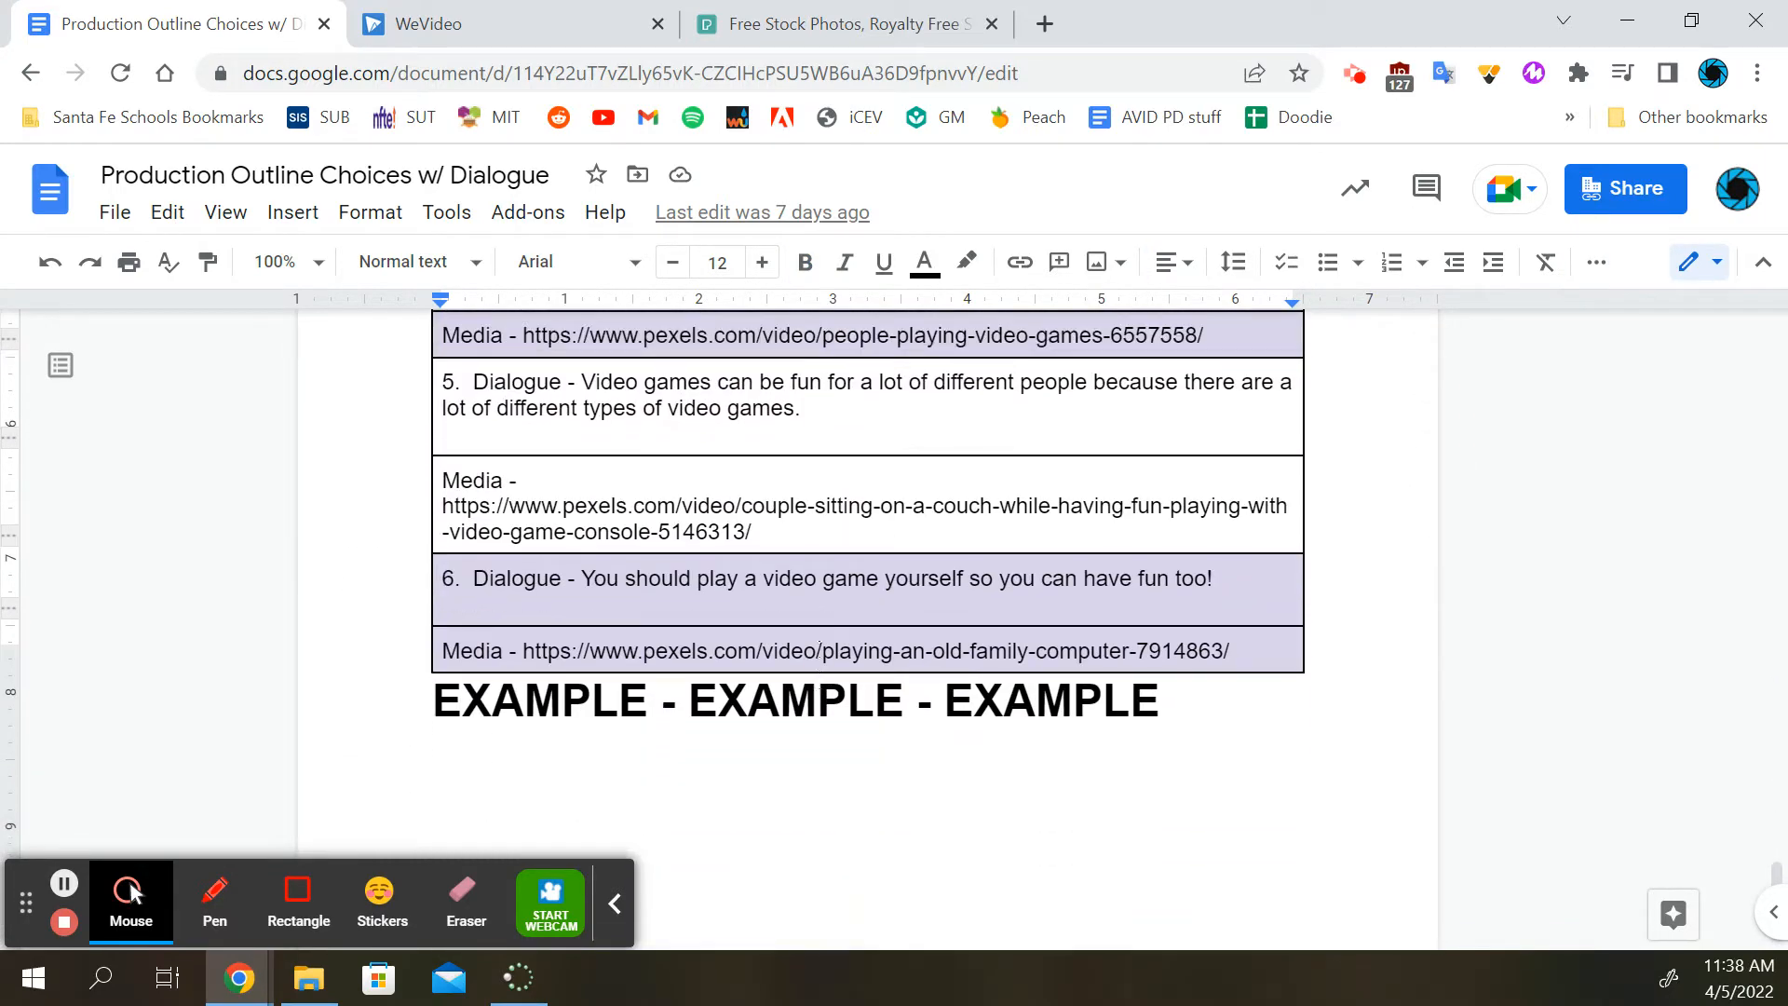
{"action": "scroll", "coordinate": [829, 650], "scroll_direction": "up", "scroll_amount": 13}
{"action": "scroll", "coordinate": [831, 654], "scroll_direction": "down", "scroll_amount": 3}
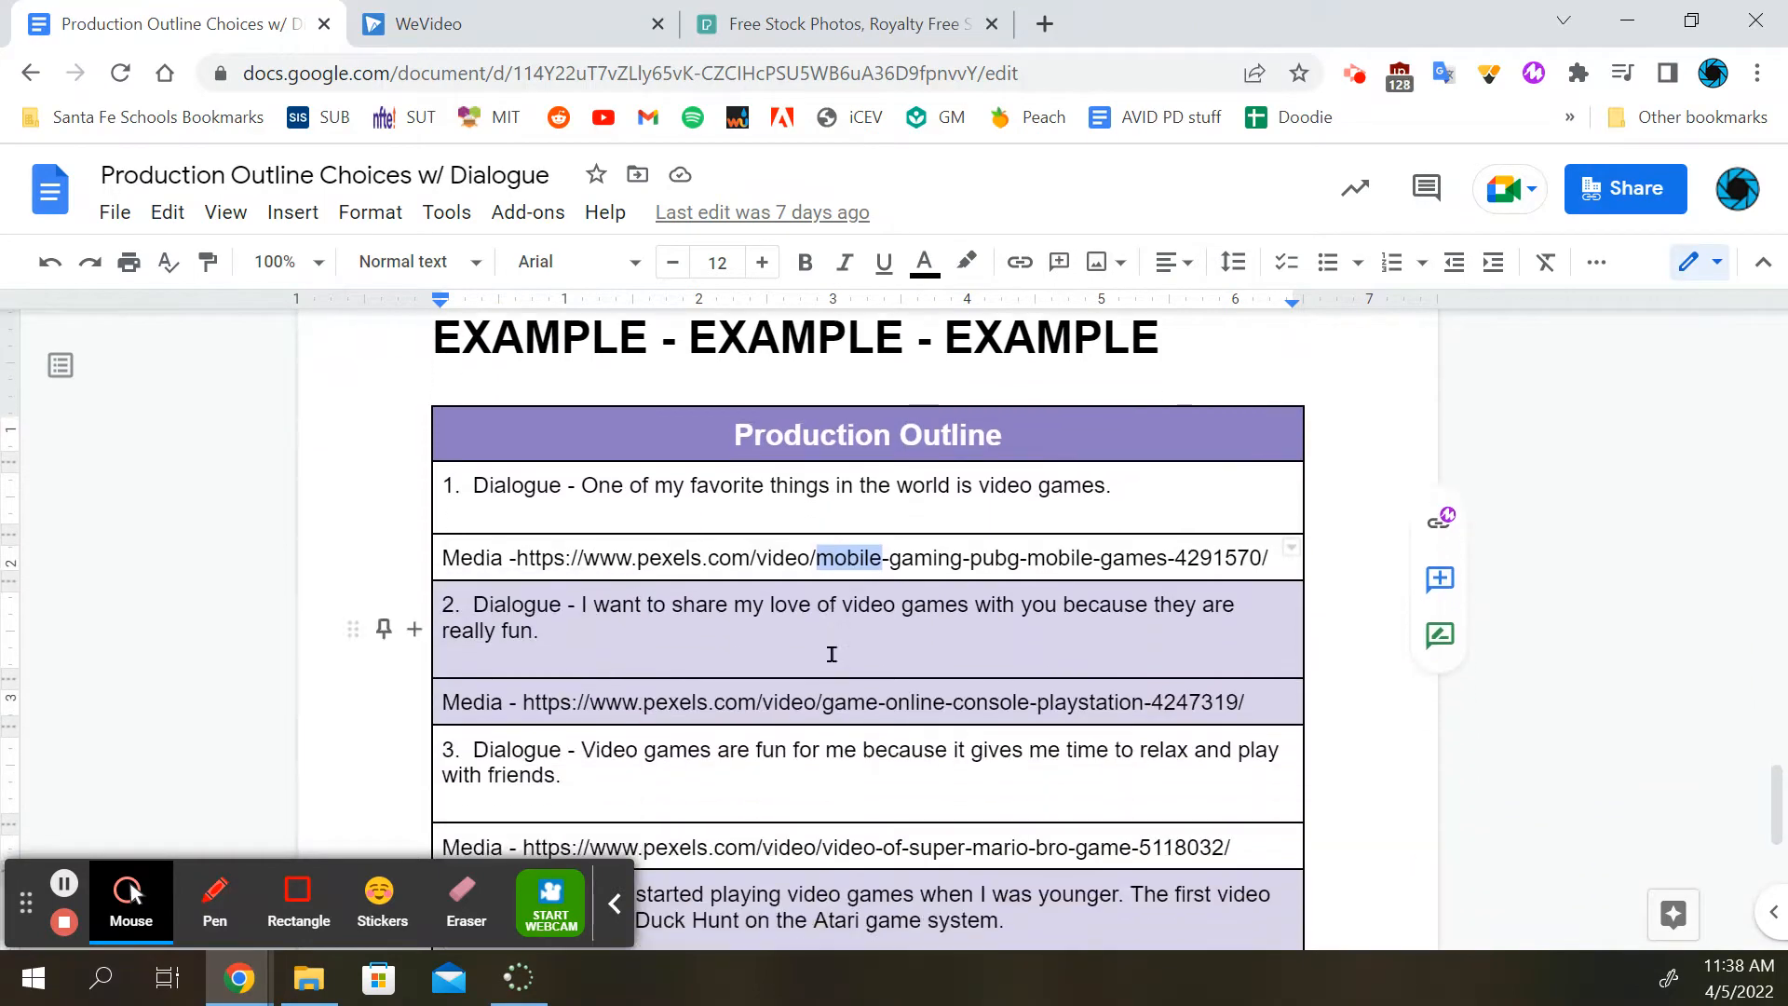
{"action": "scroll", "coordinate": [833, 652], "scroll_direction": "up", "scroll_amount": 2}
{"action": "left_click", "coordinate": [854, 625]}
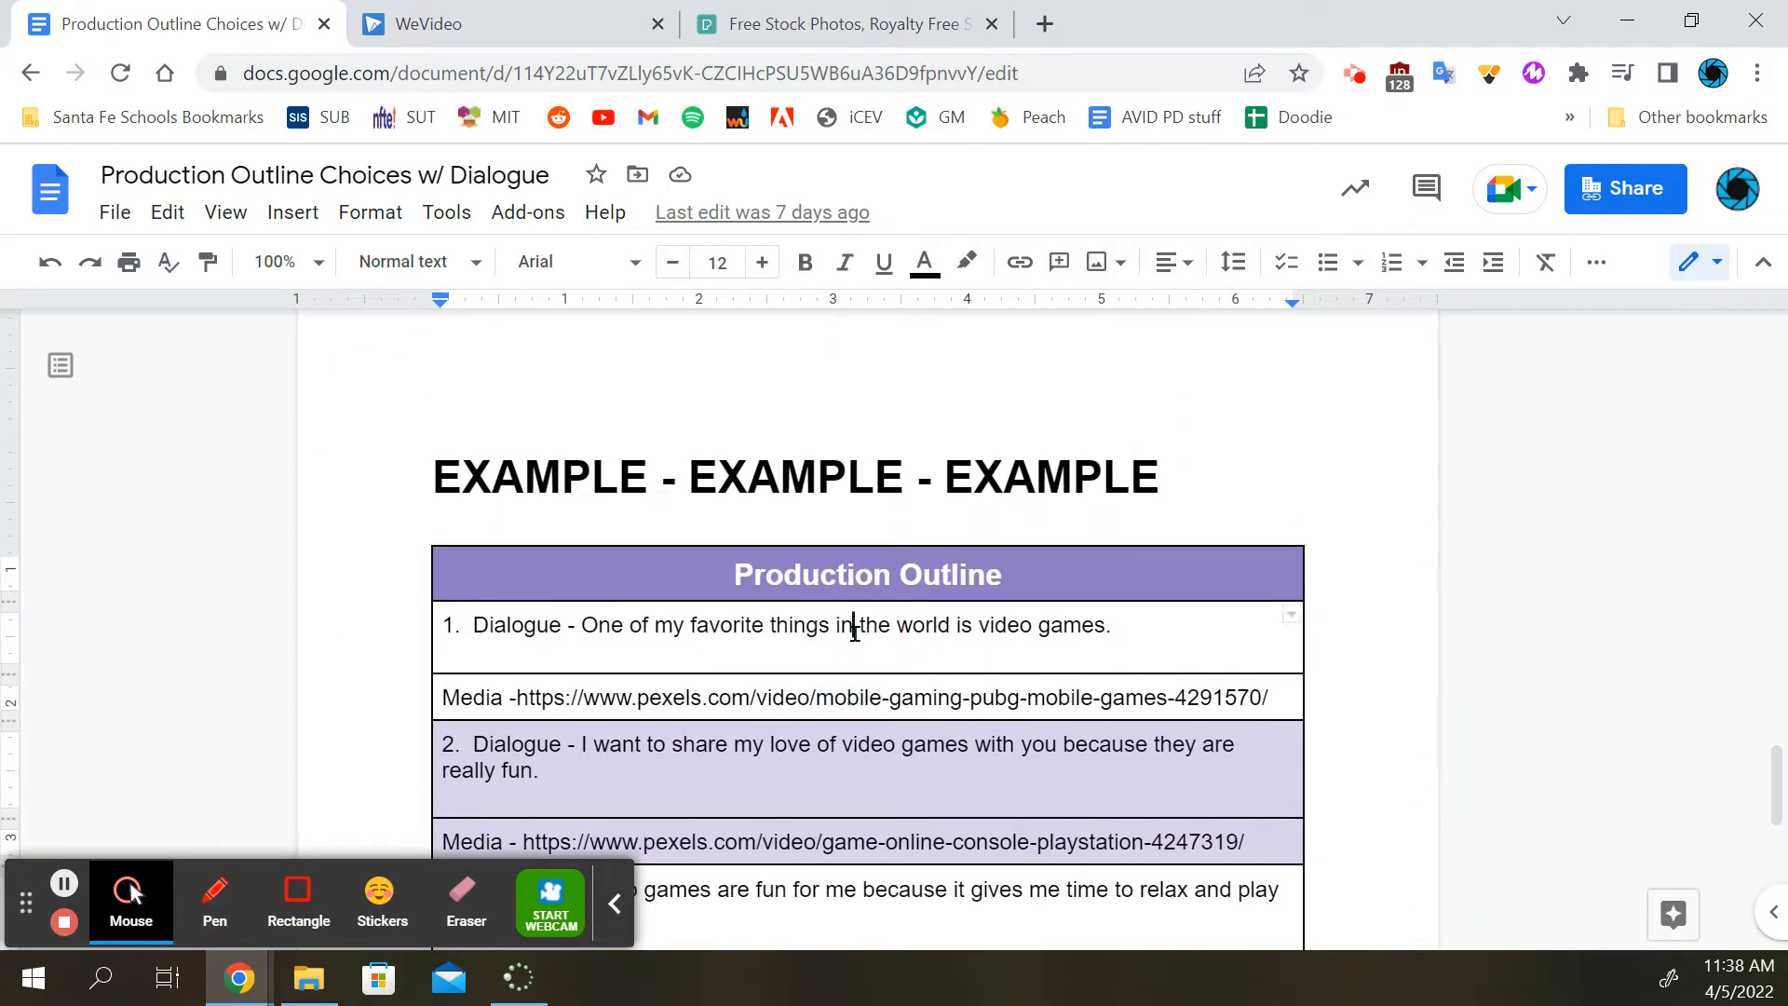
Switch to WeVideo, create a new blank video project and bring its timeline tracks into view
{"action": "left_click", "coordinate": [500, 11]}
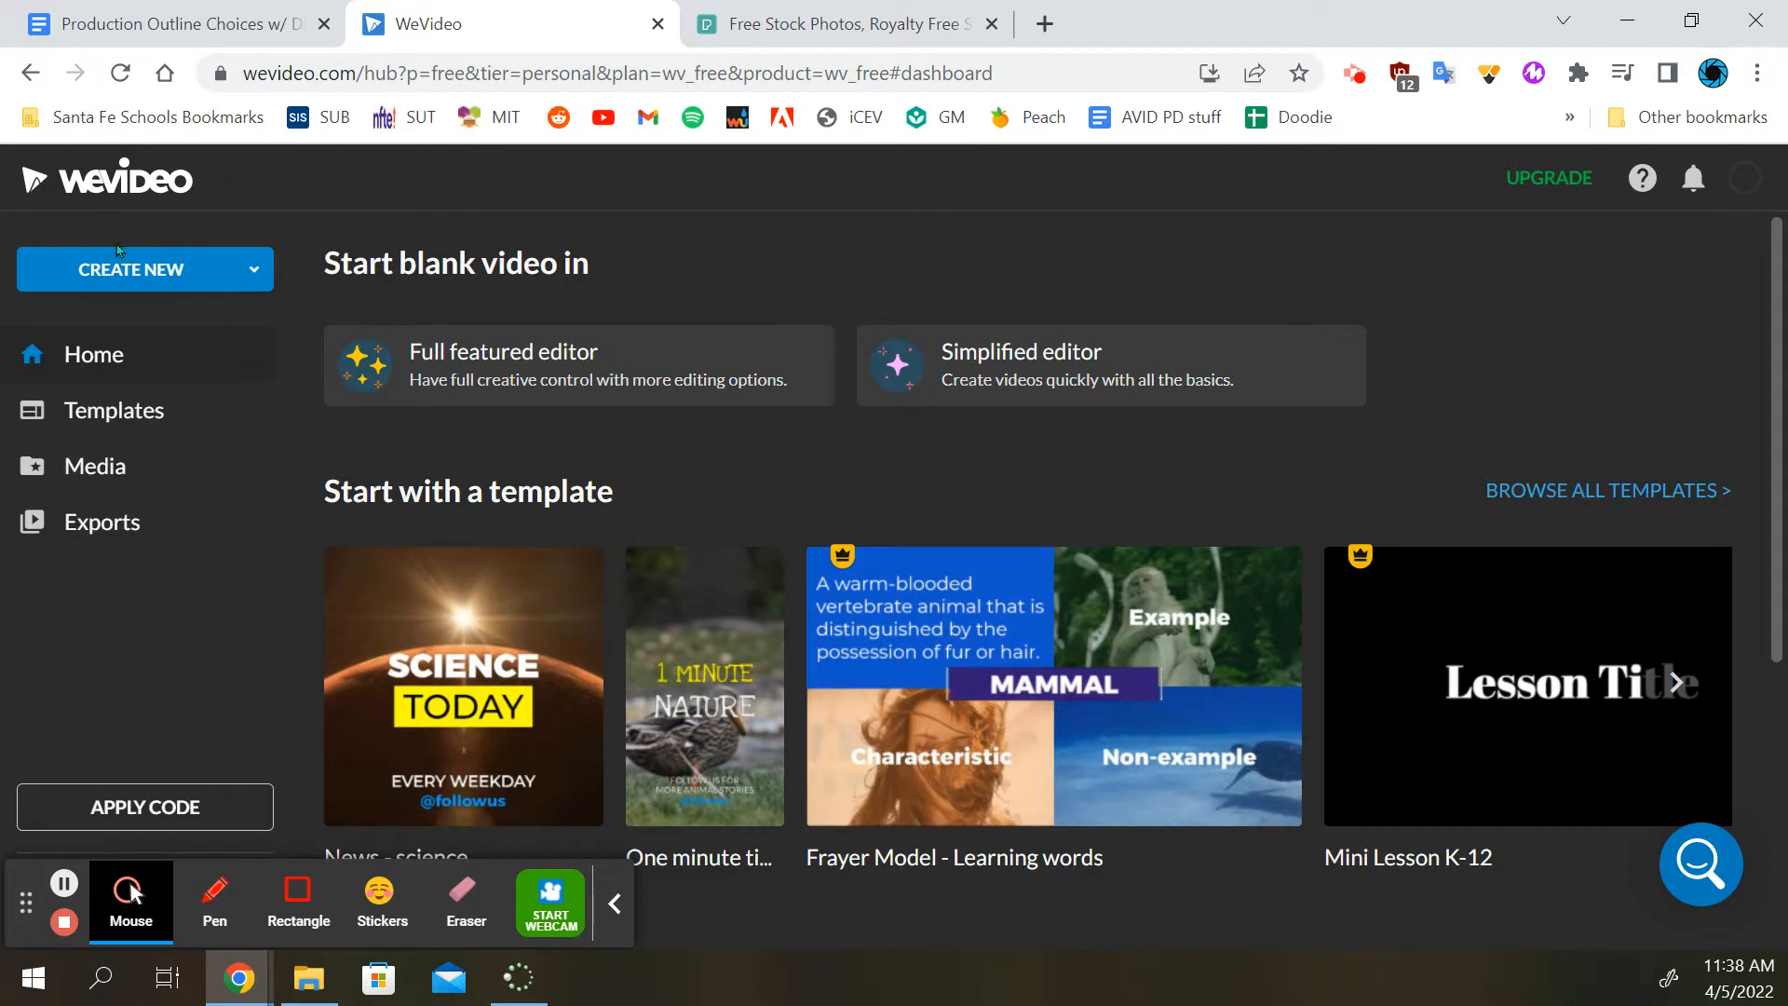
{"action": "left_click", "coordinate": [121, 269]}
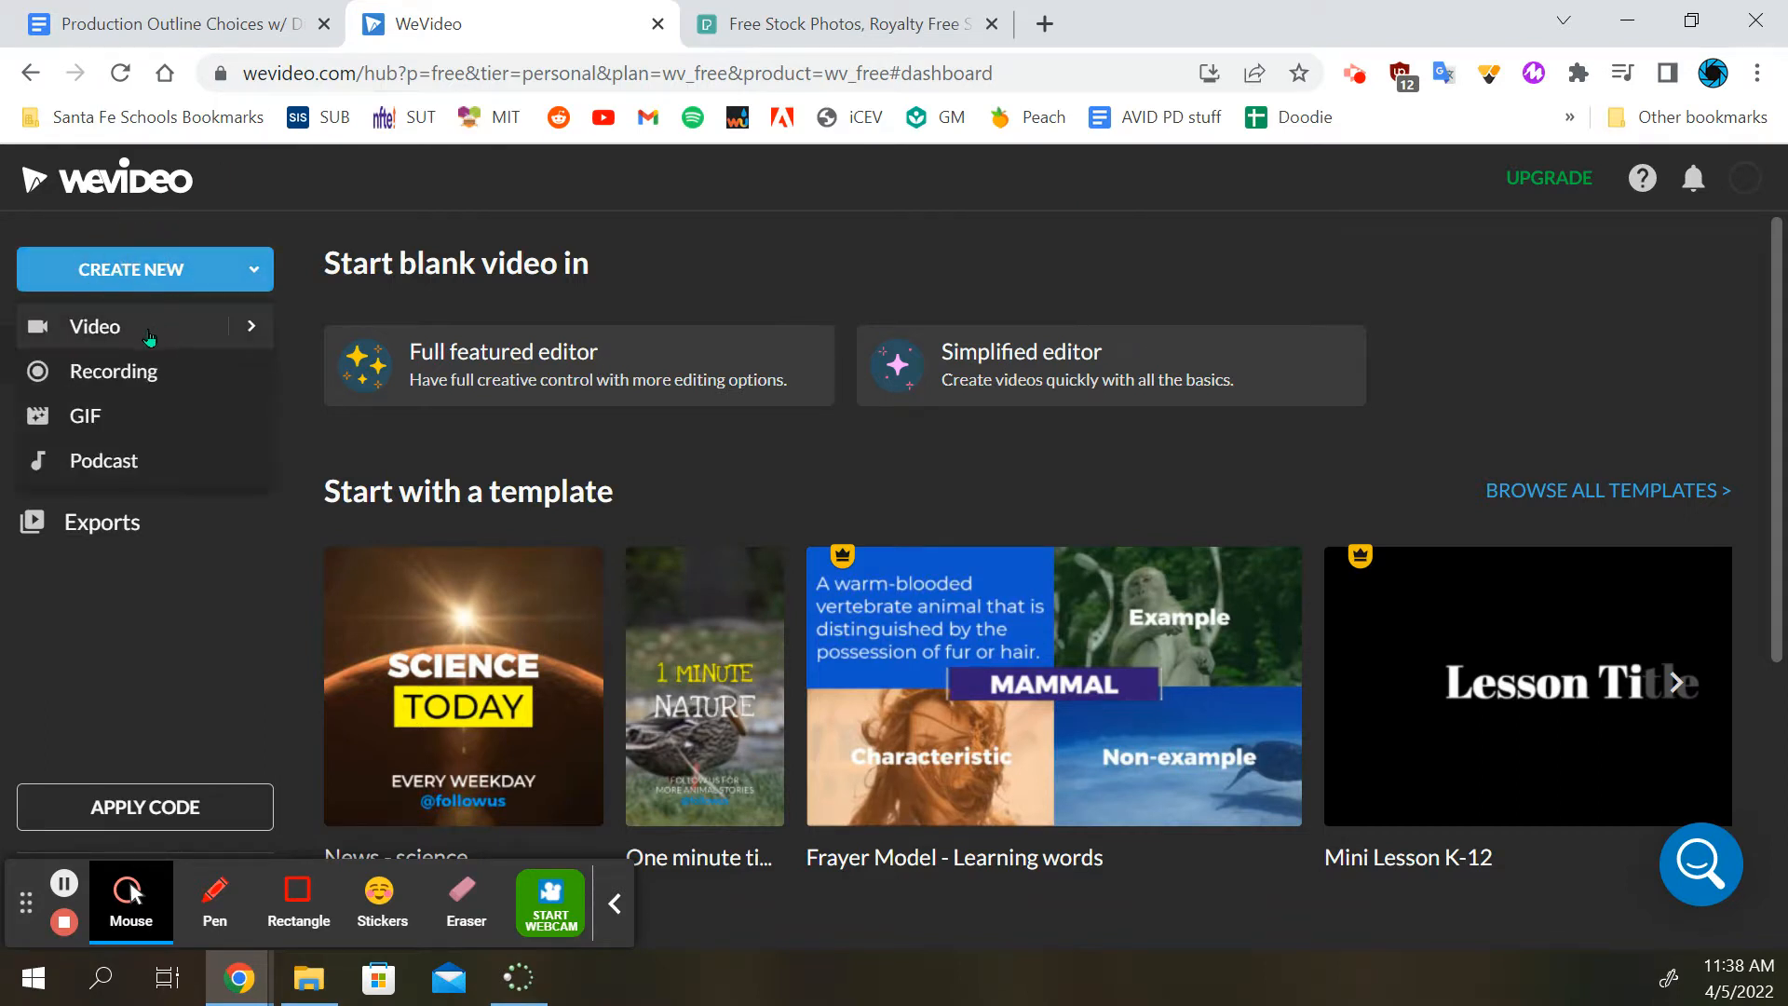
{"action": "left_click", "coordinate": [103, 327]}
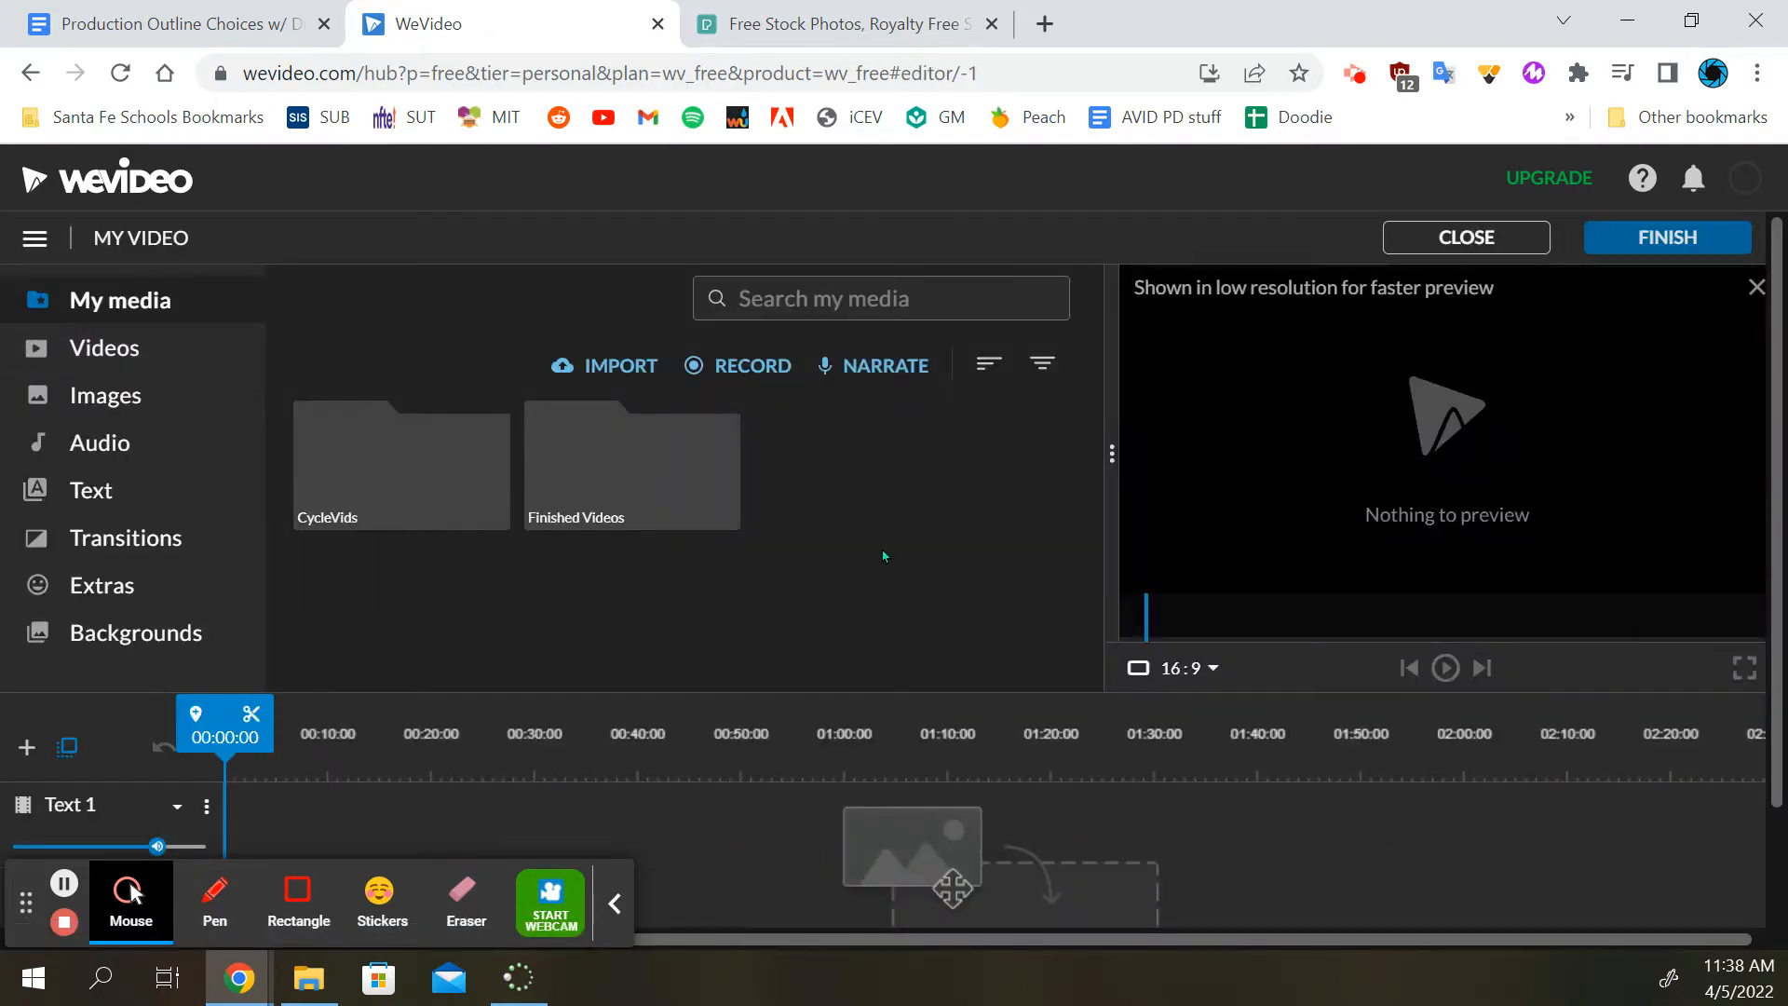
{"action": "left_click", "coordinate": [616, 903]}
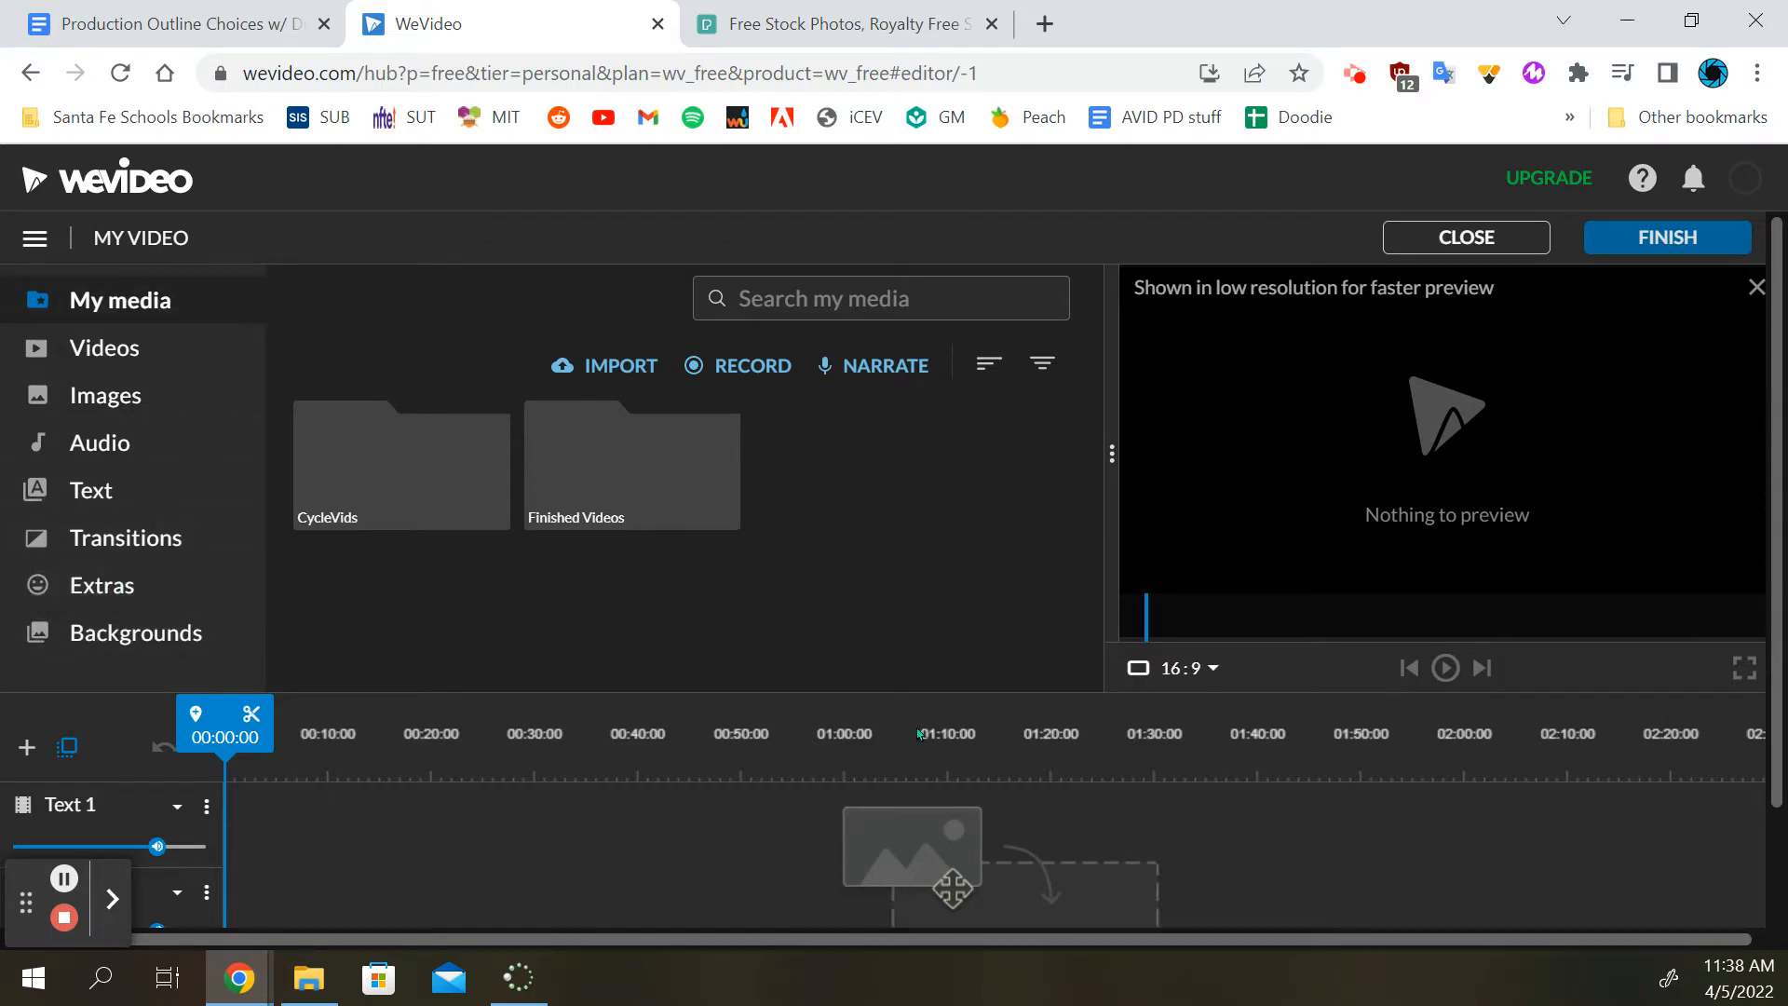
{"action": "scroll", "coordinate": [166, 778], "scroll_direction": "down", "scroll_amount": 2}
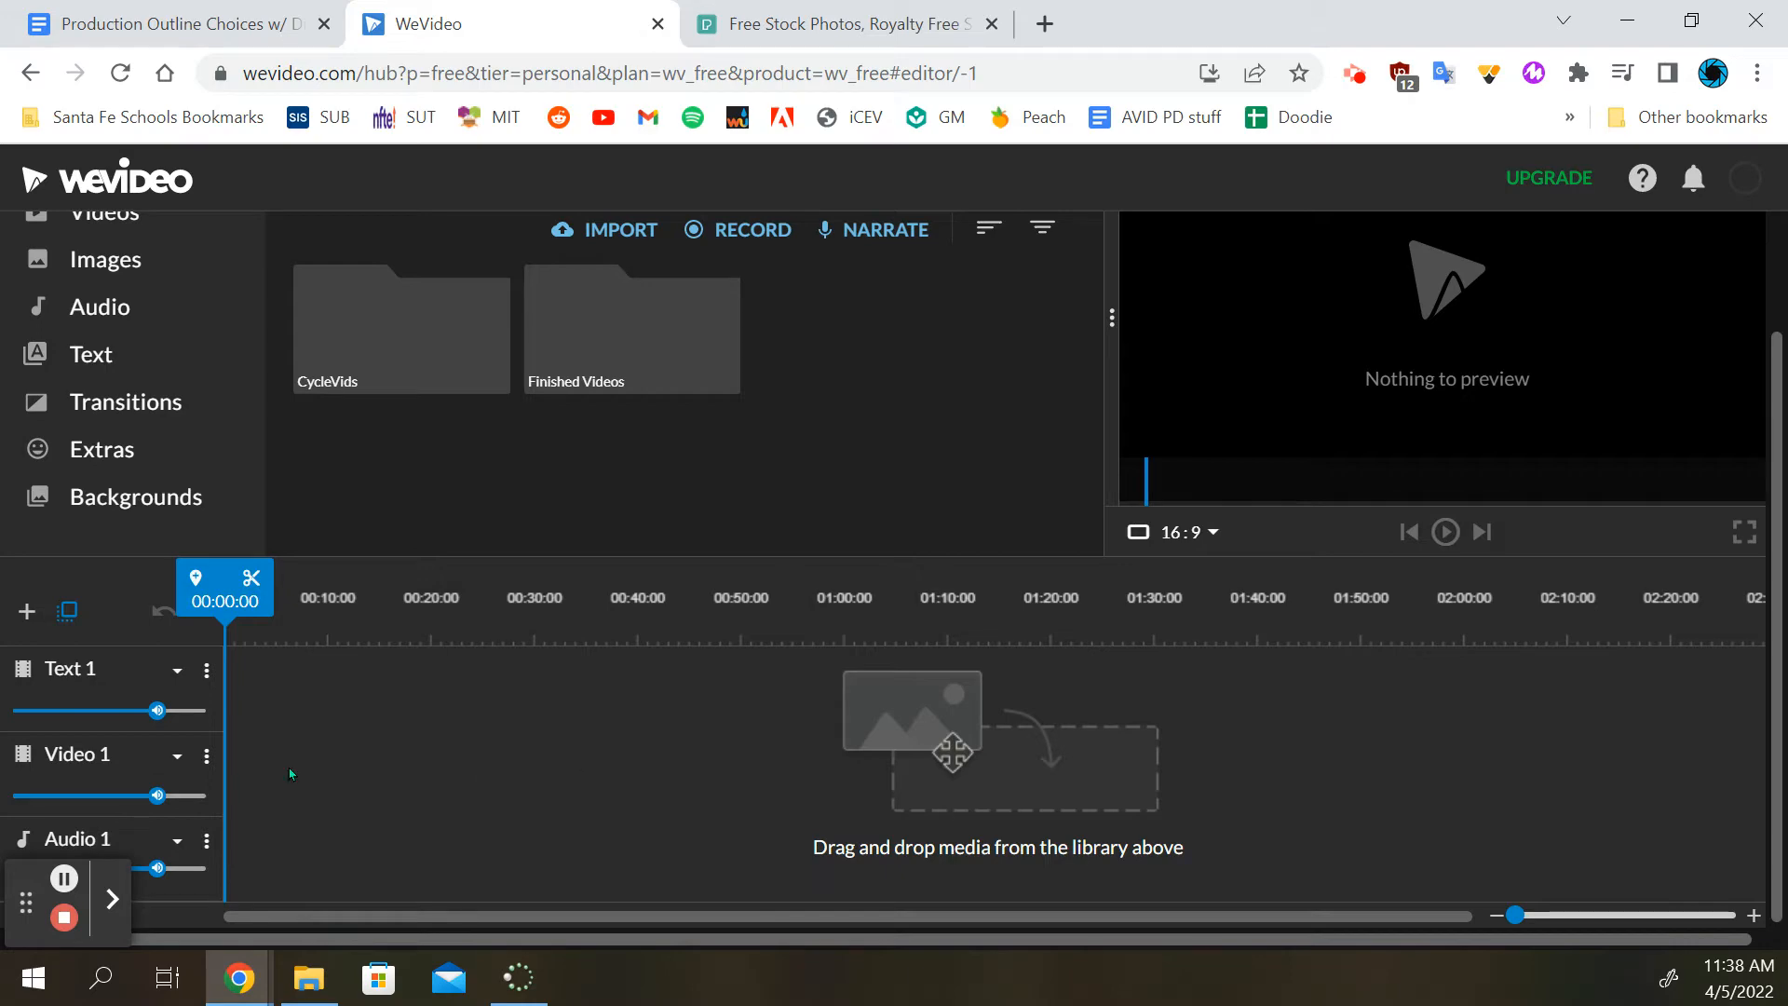
Return to the Production Outline document and check the Pexels media links listed under dialogues 2 and 3 of the example
{"action": "left_click", "coordinate": [177, 23]}
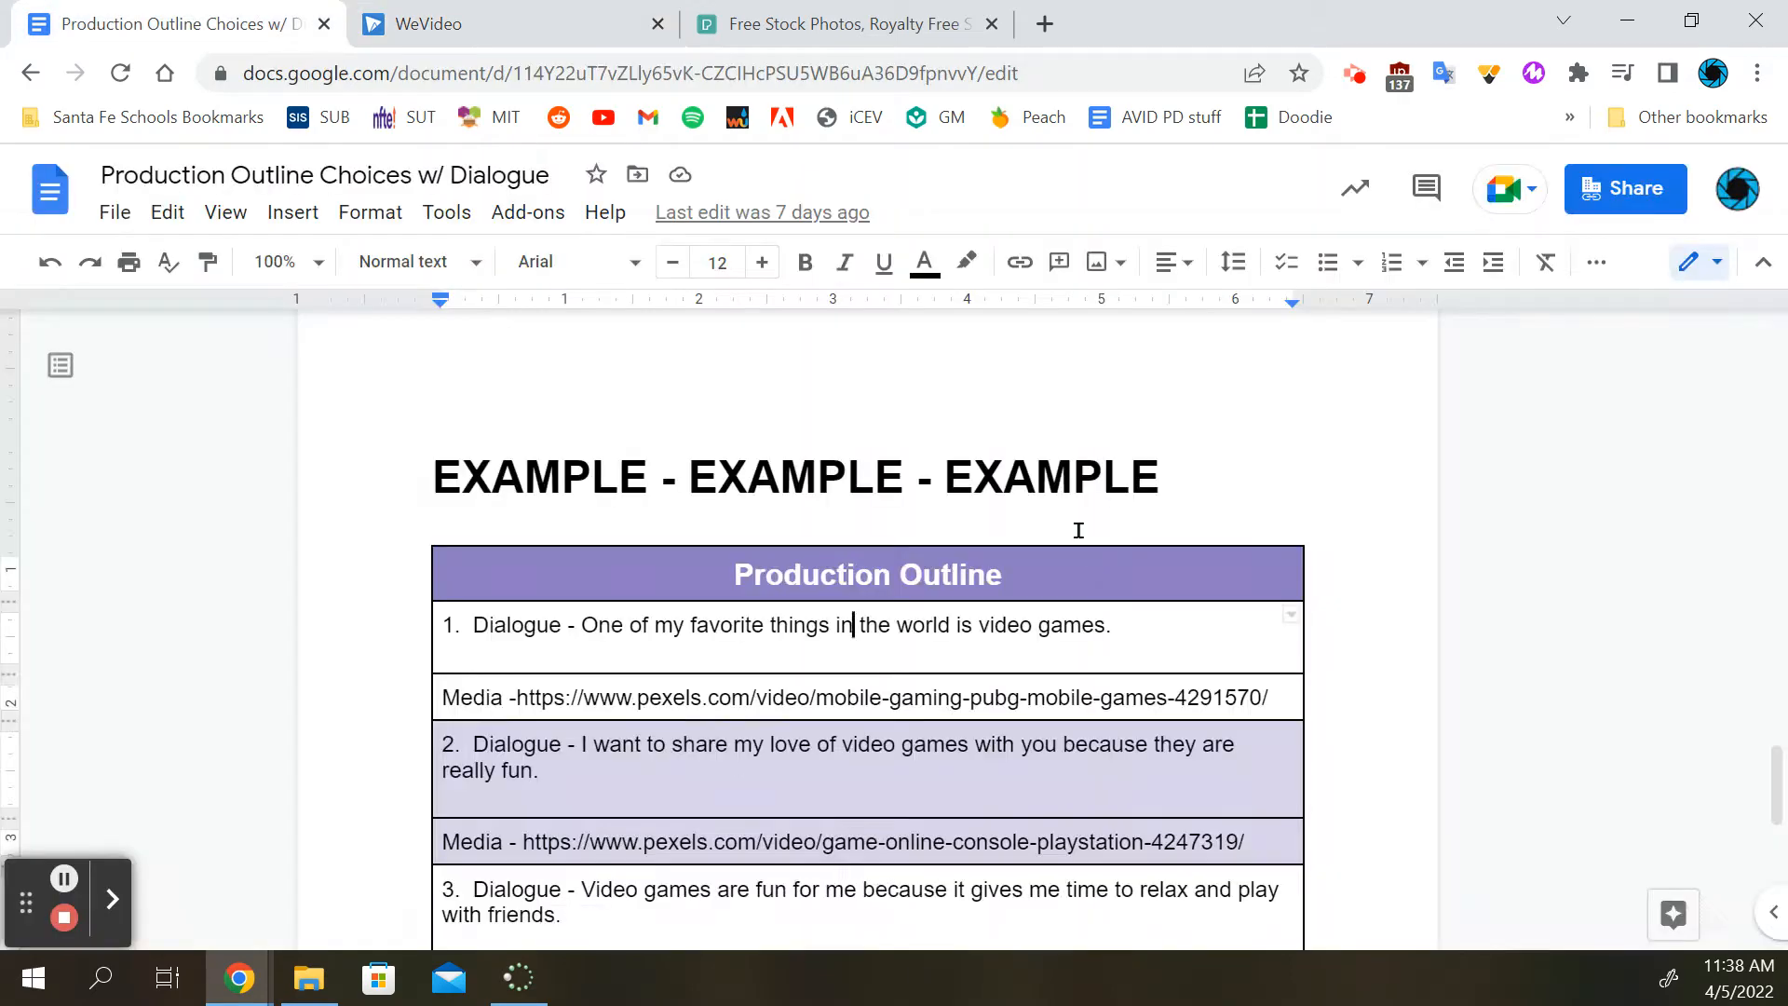
{"action": "scroll", "coordinate": [836, 633], "scroll_direction": "down", "scroll_amount": 5}
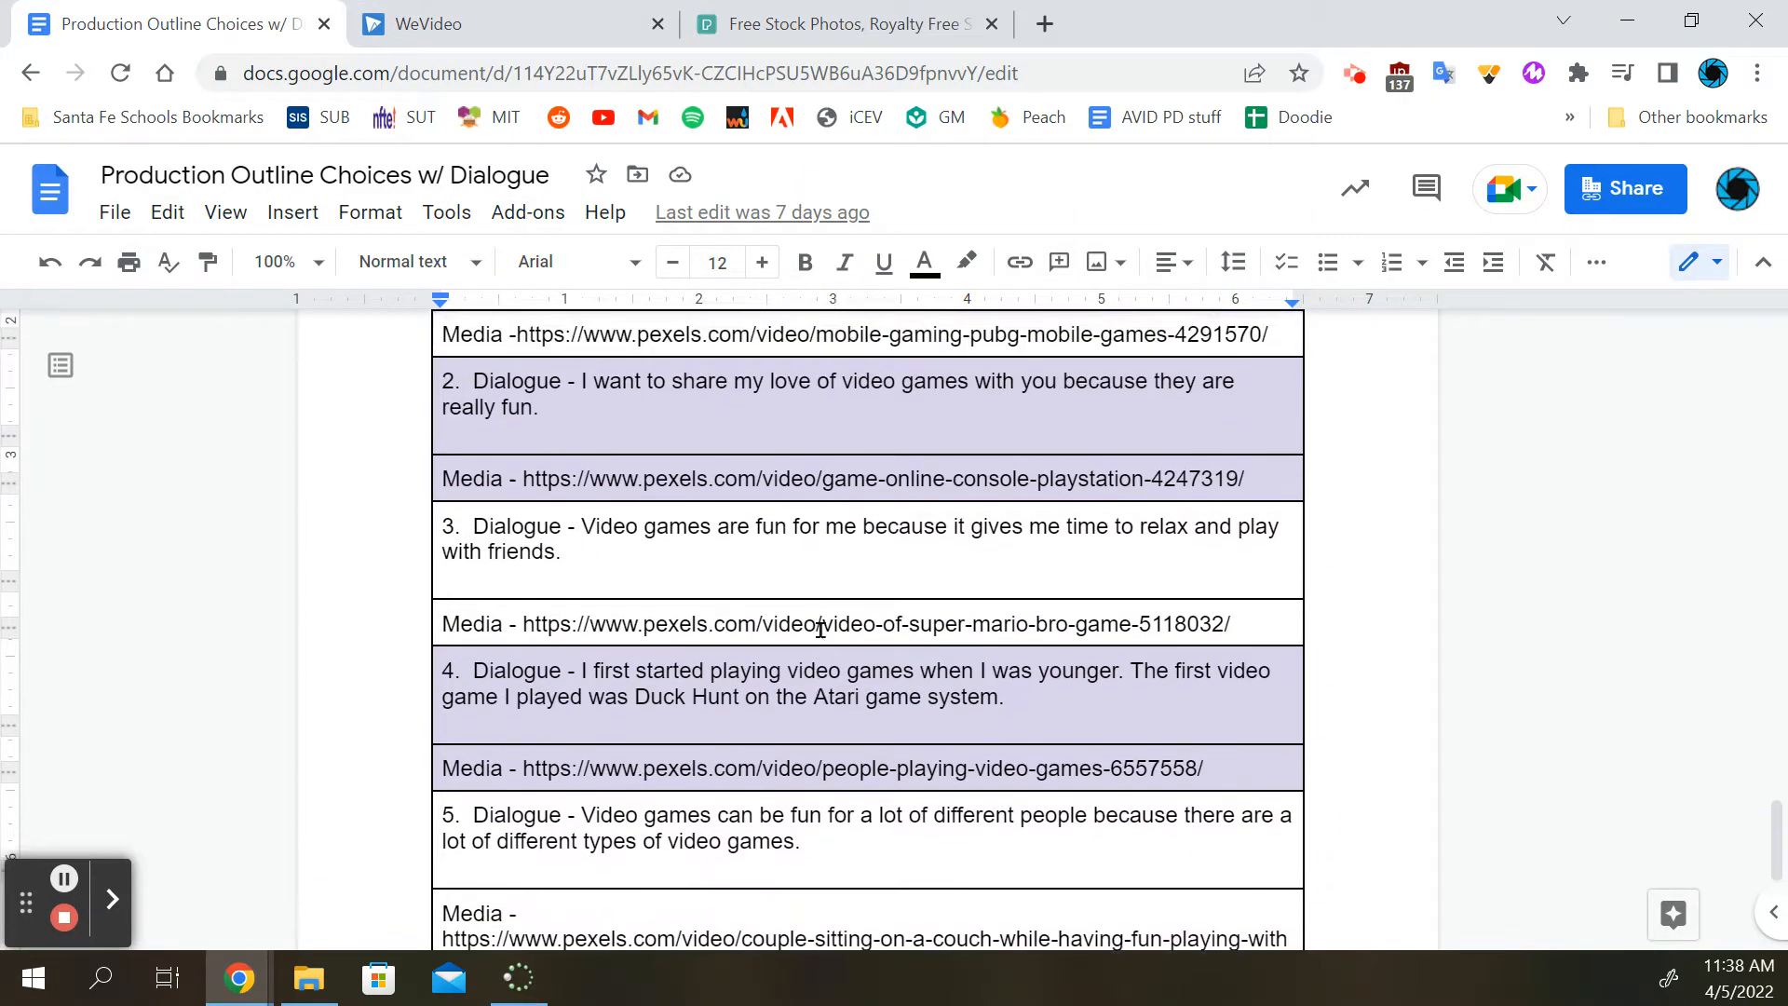
{"action": "scroll", "coordinate": [819, 627], "scroll_direction": "up", "scroll_amount": 2}
{"action": "triple_click", "coordinate": [789, 570]}
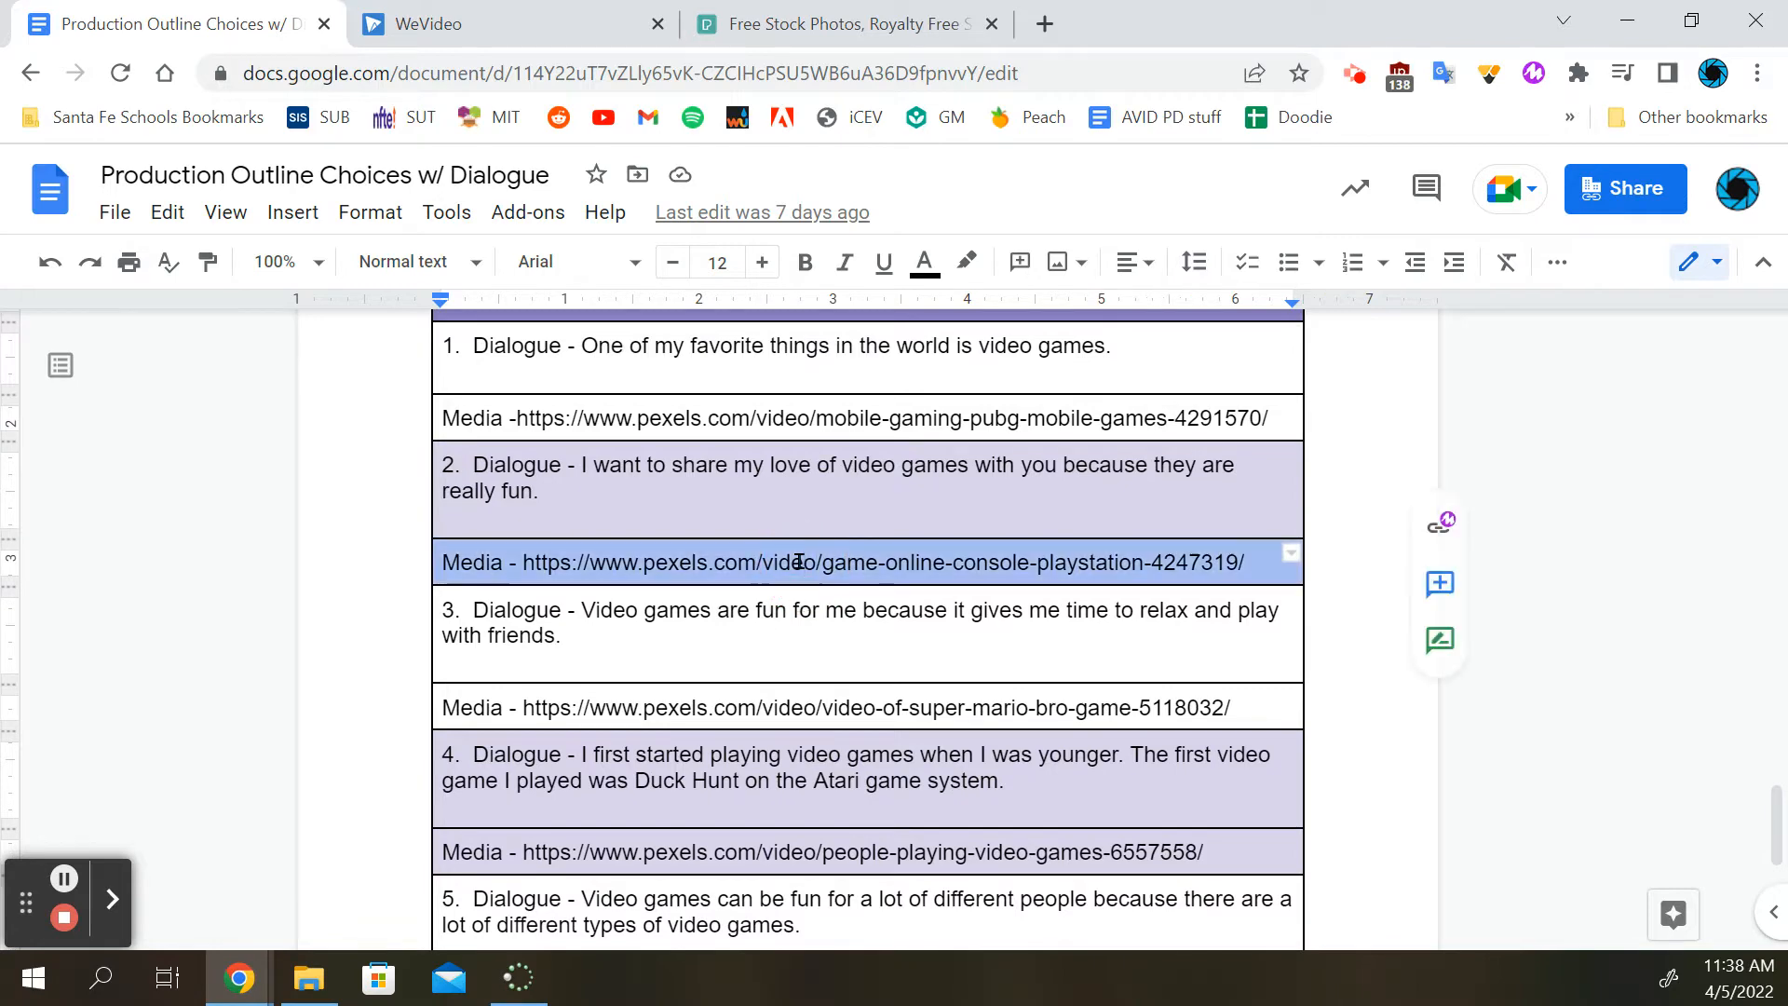
{"action": "left_click", "coordinate": [791, 710]}
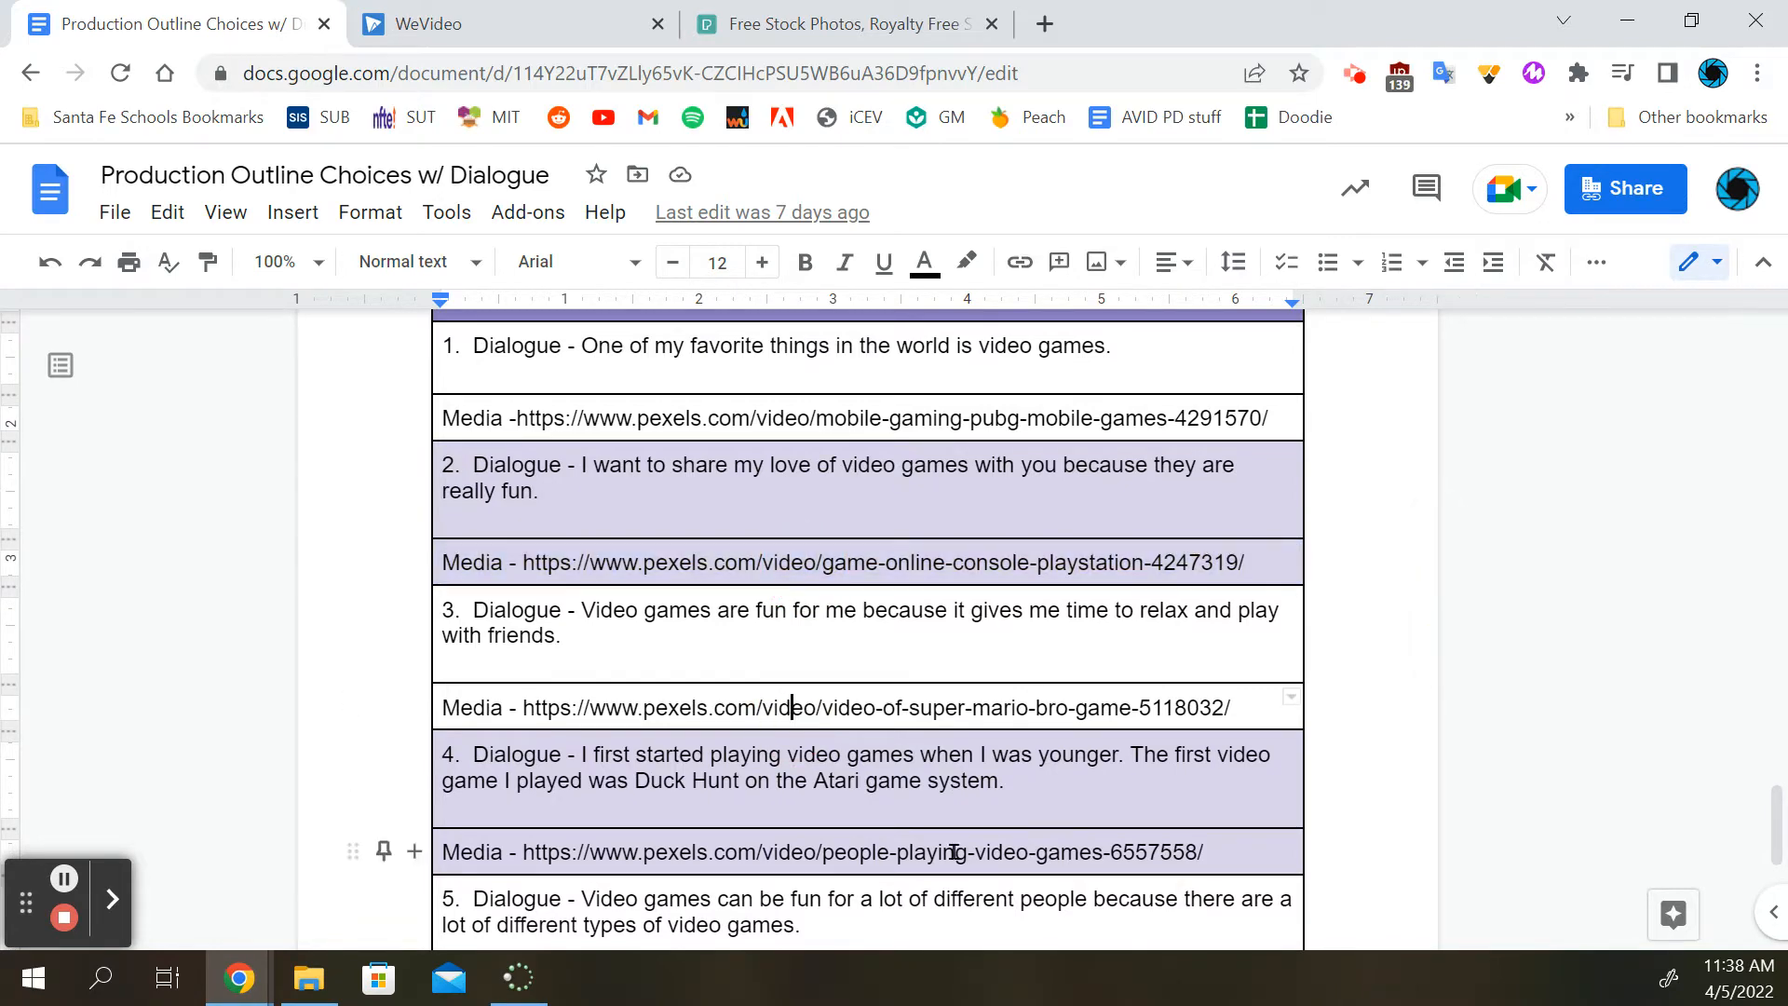
Switch to the Pexels site, search for "video games" and show the video results
{"action": "left_click", "coordinate": [522, 14]}
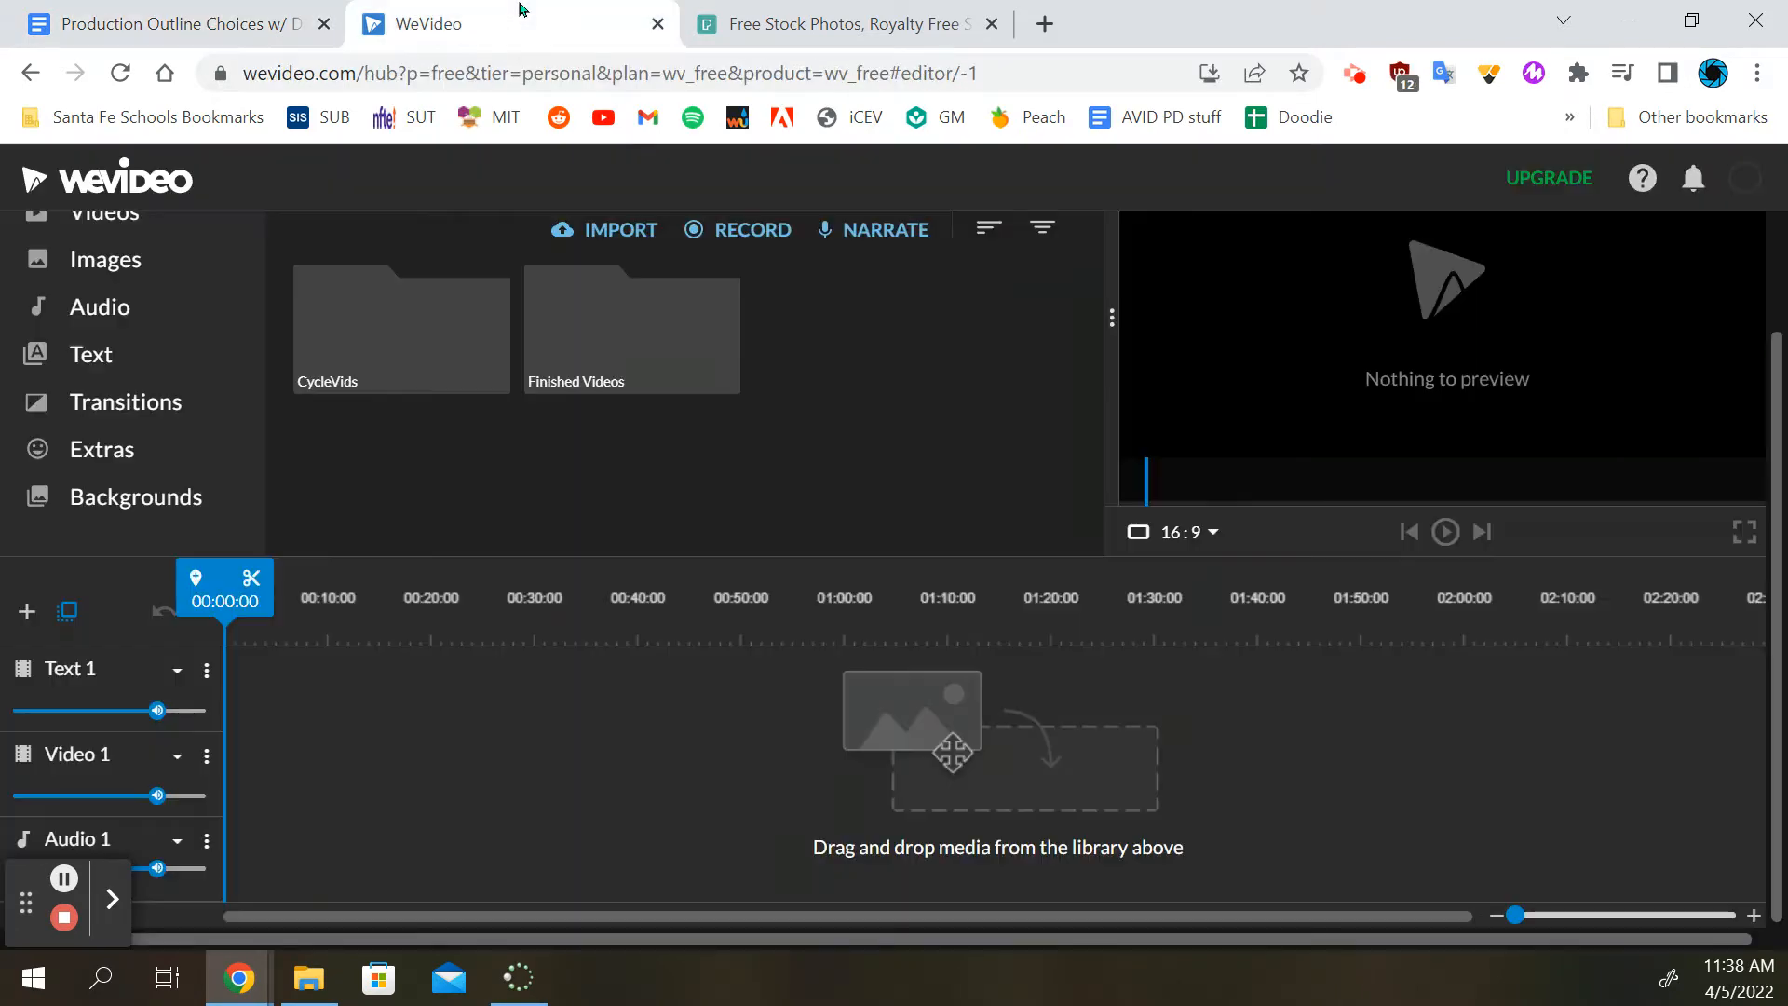
{"action": "left_click", "coordinate": [794, 14]}
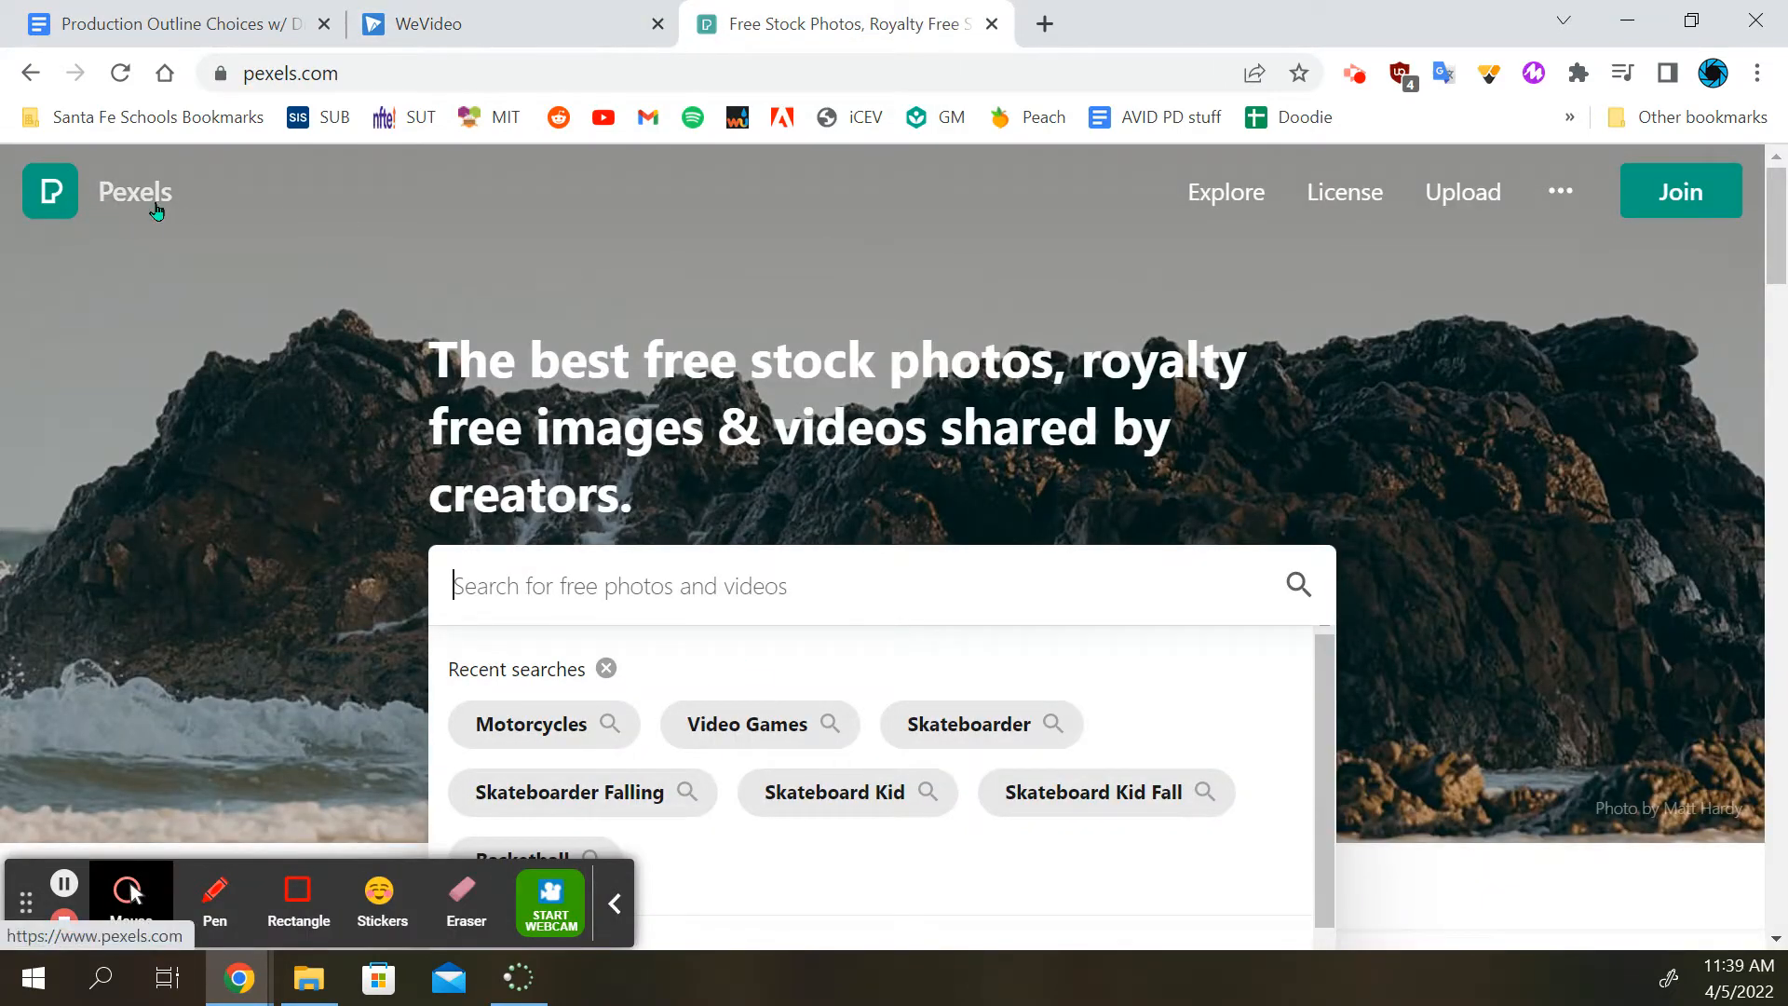
{"action": "left_click", "coordinate": [589, 595]}
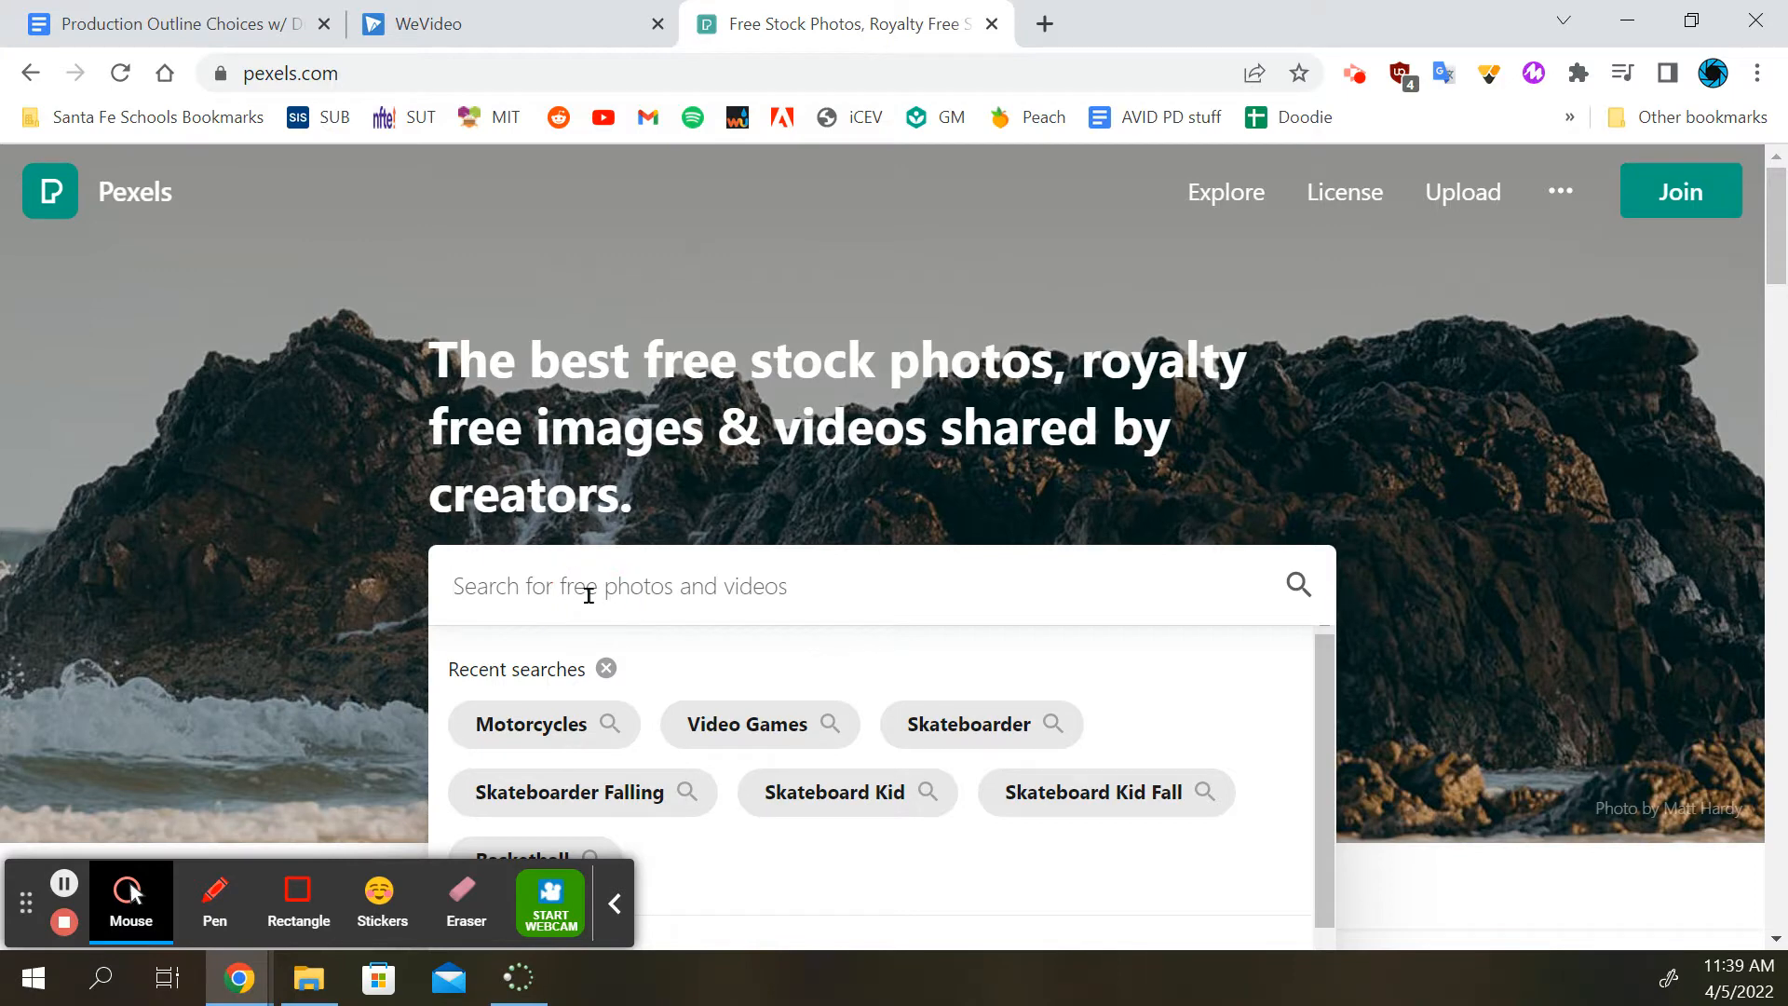
{"action": "type", "text": "video games"}
{"action": "key", "text": "Return"}
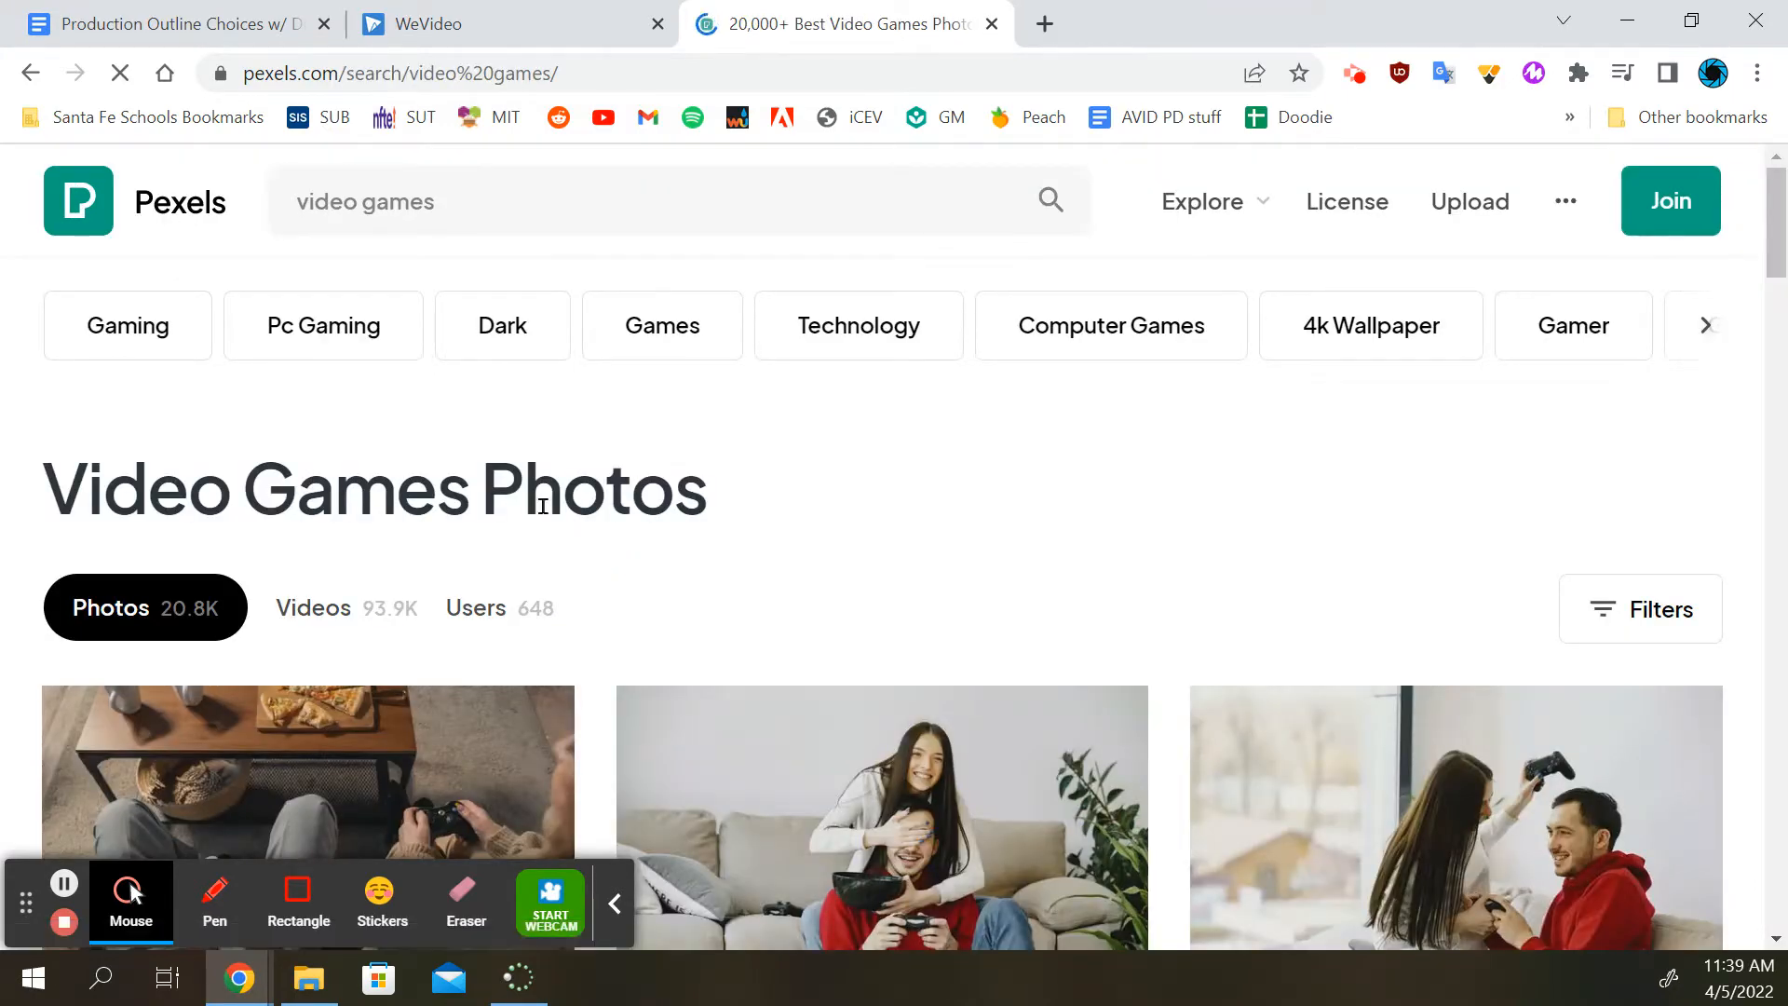
{"action": "left_click", "coordinate": [338, 630]}
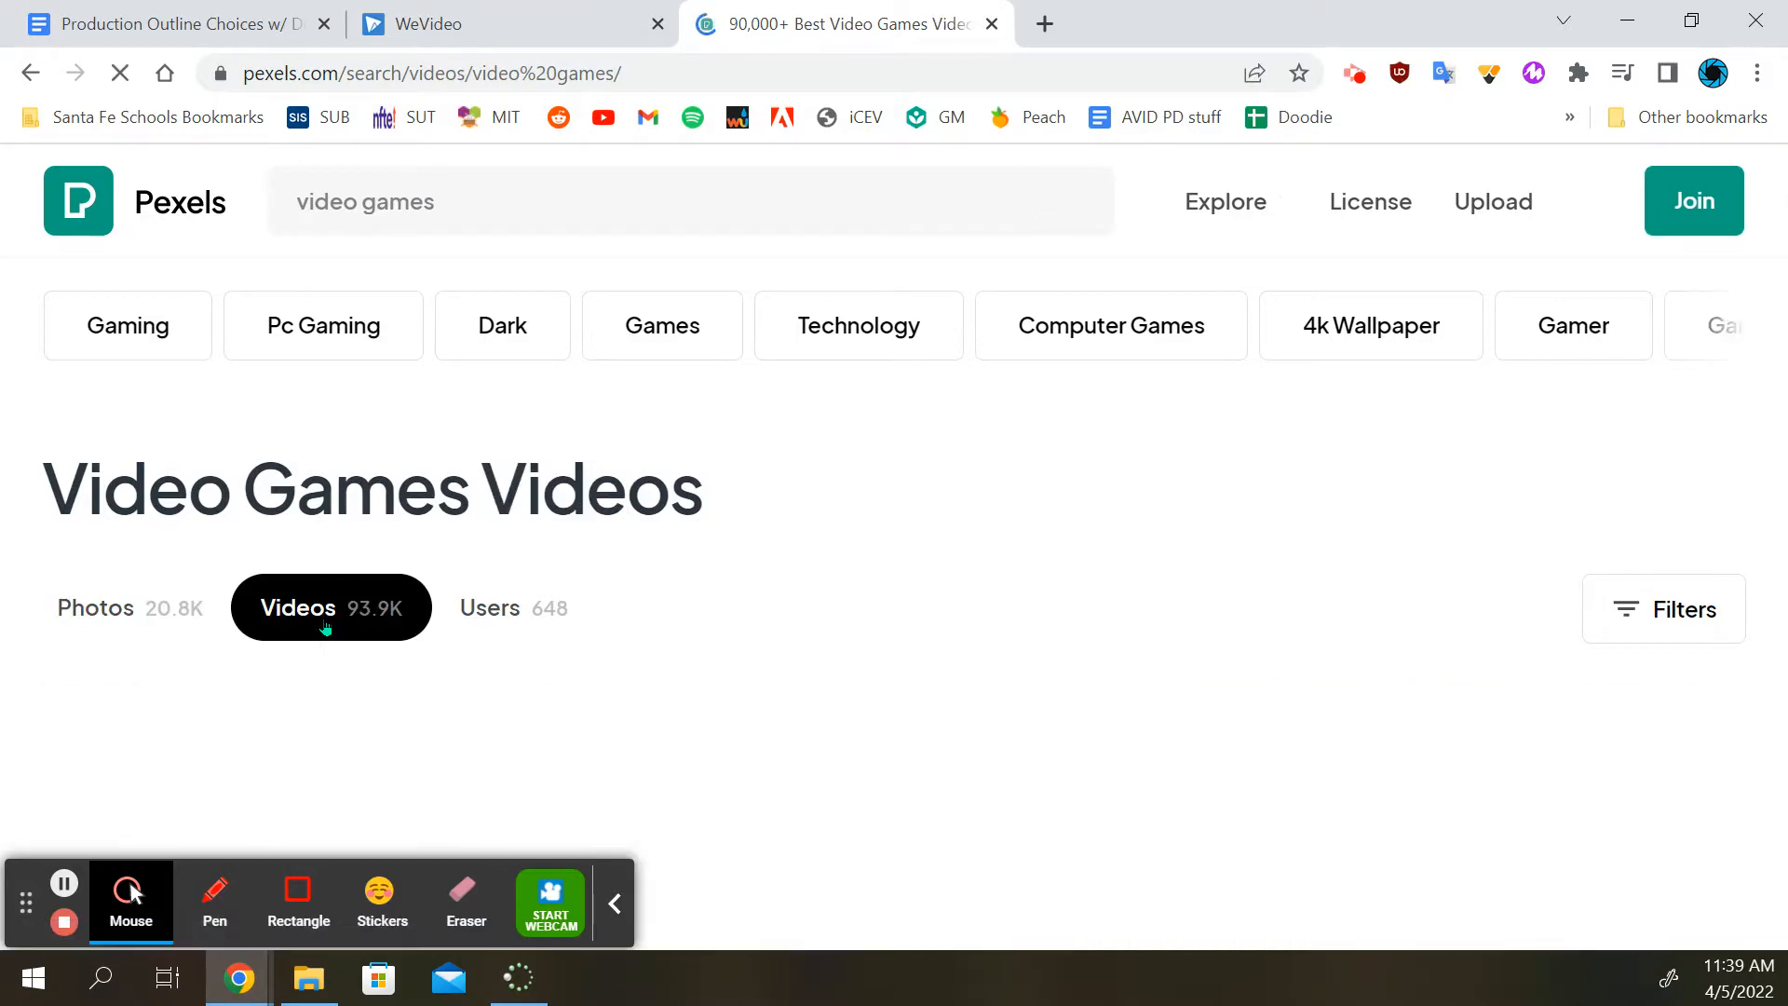
Download the clip of hands holding a controller before a monitor and the clip of hands on a colorful lit keyboard
{"action": "scroll", "coordinate": [962, 510], "scroll_direction": "down", "scroll_amount": 3}
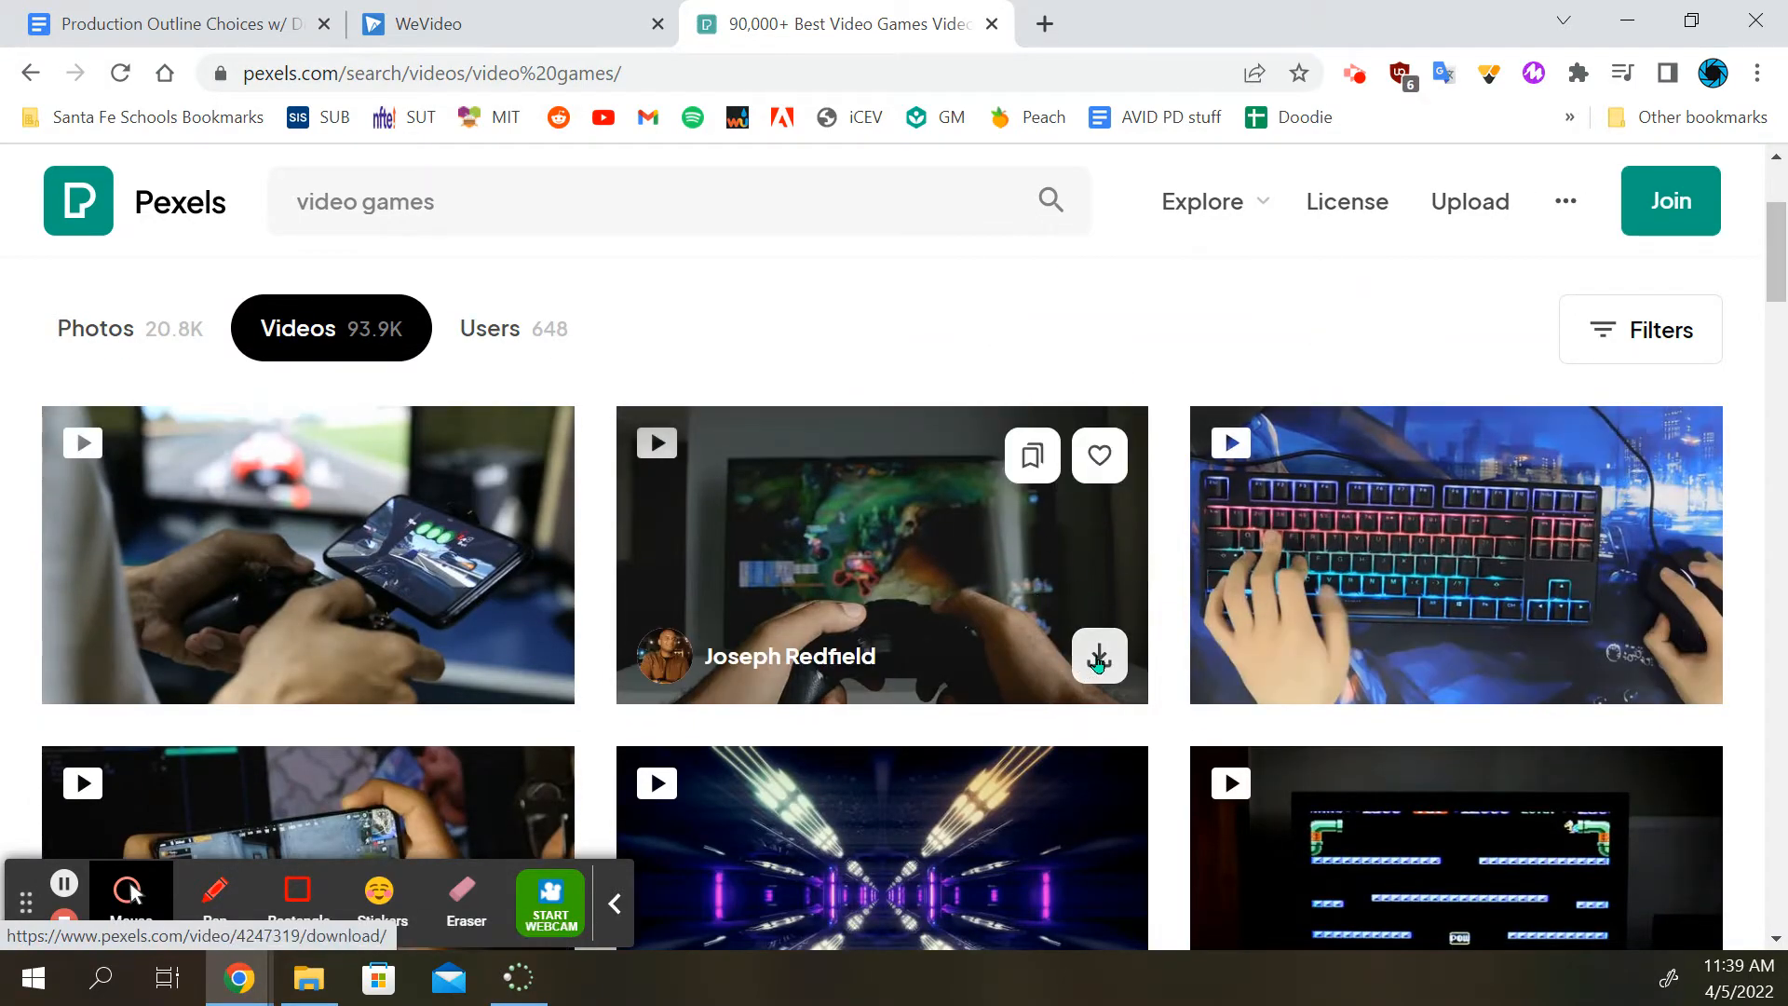
{"action": "left_click", "coordinate": [1099, 659]}
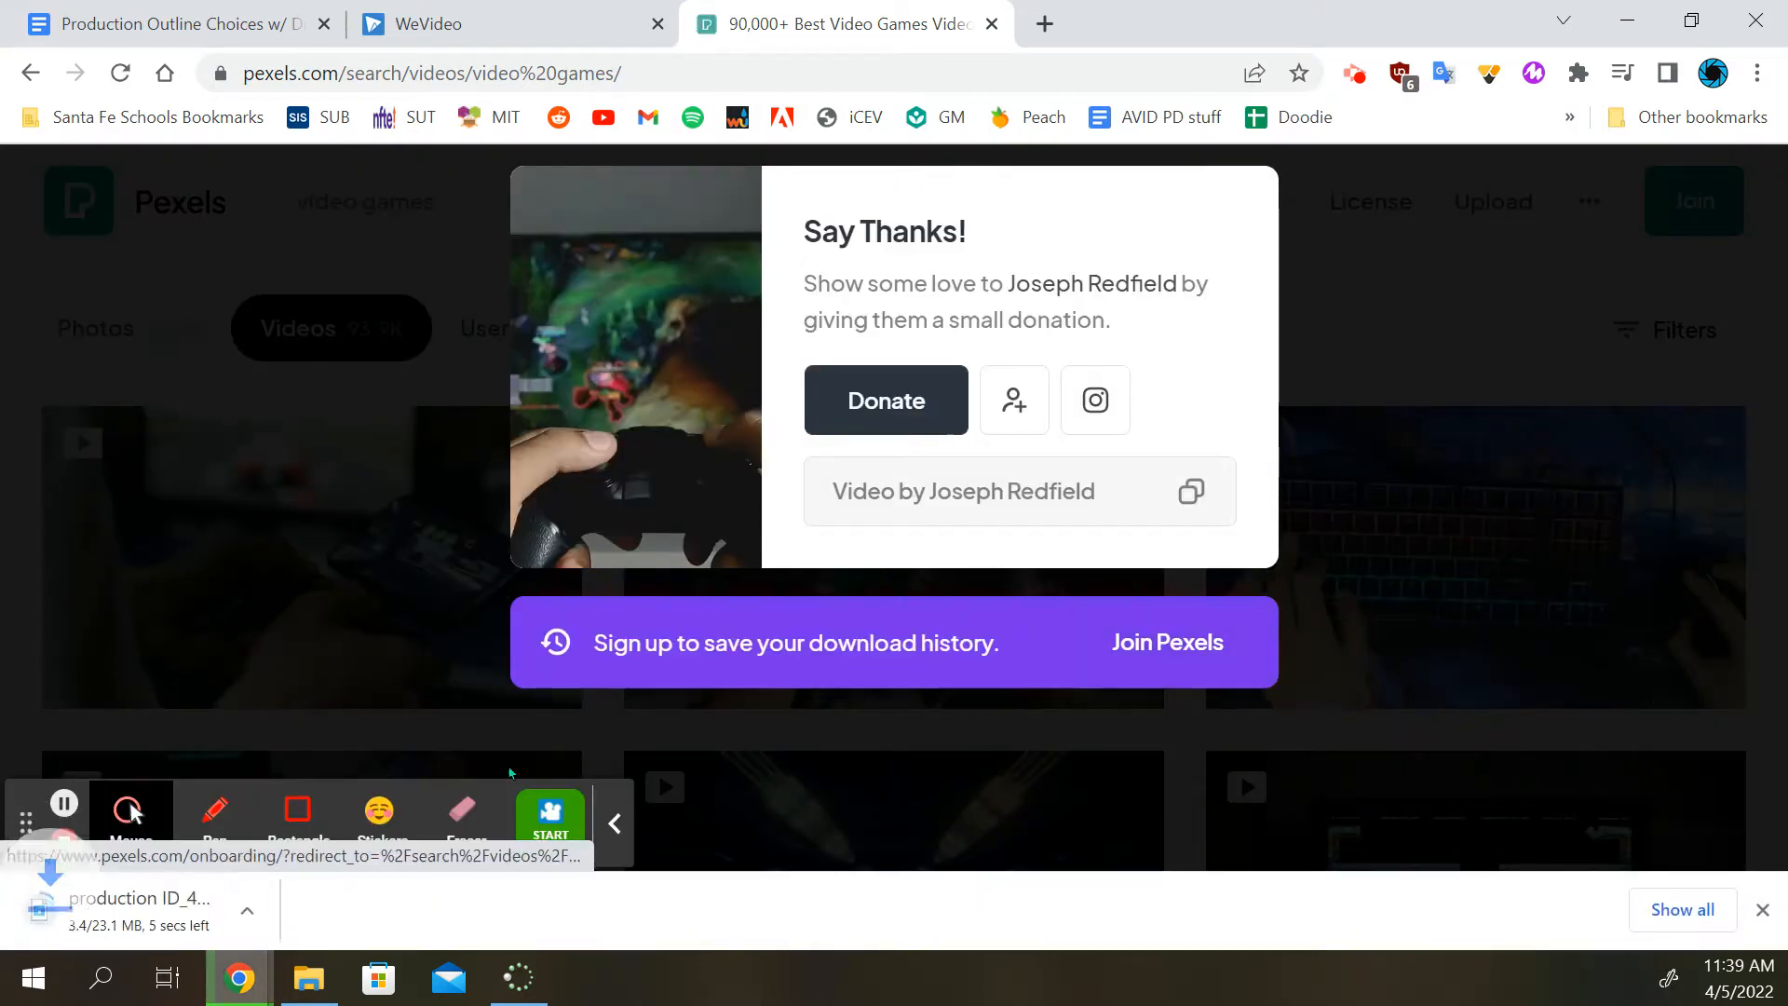
{"action": "left_click", "coordinate": [1428, 403]}
{"action": "scroll", "coordinate": [1583, 400], "scroll_direction": "down", "scroll_amount": 3}
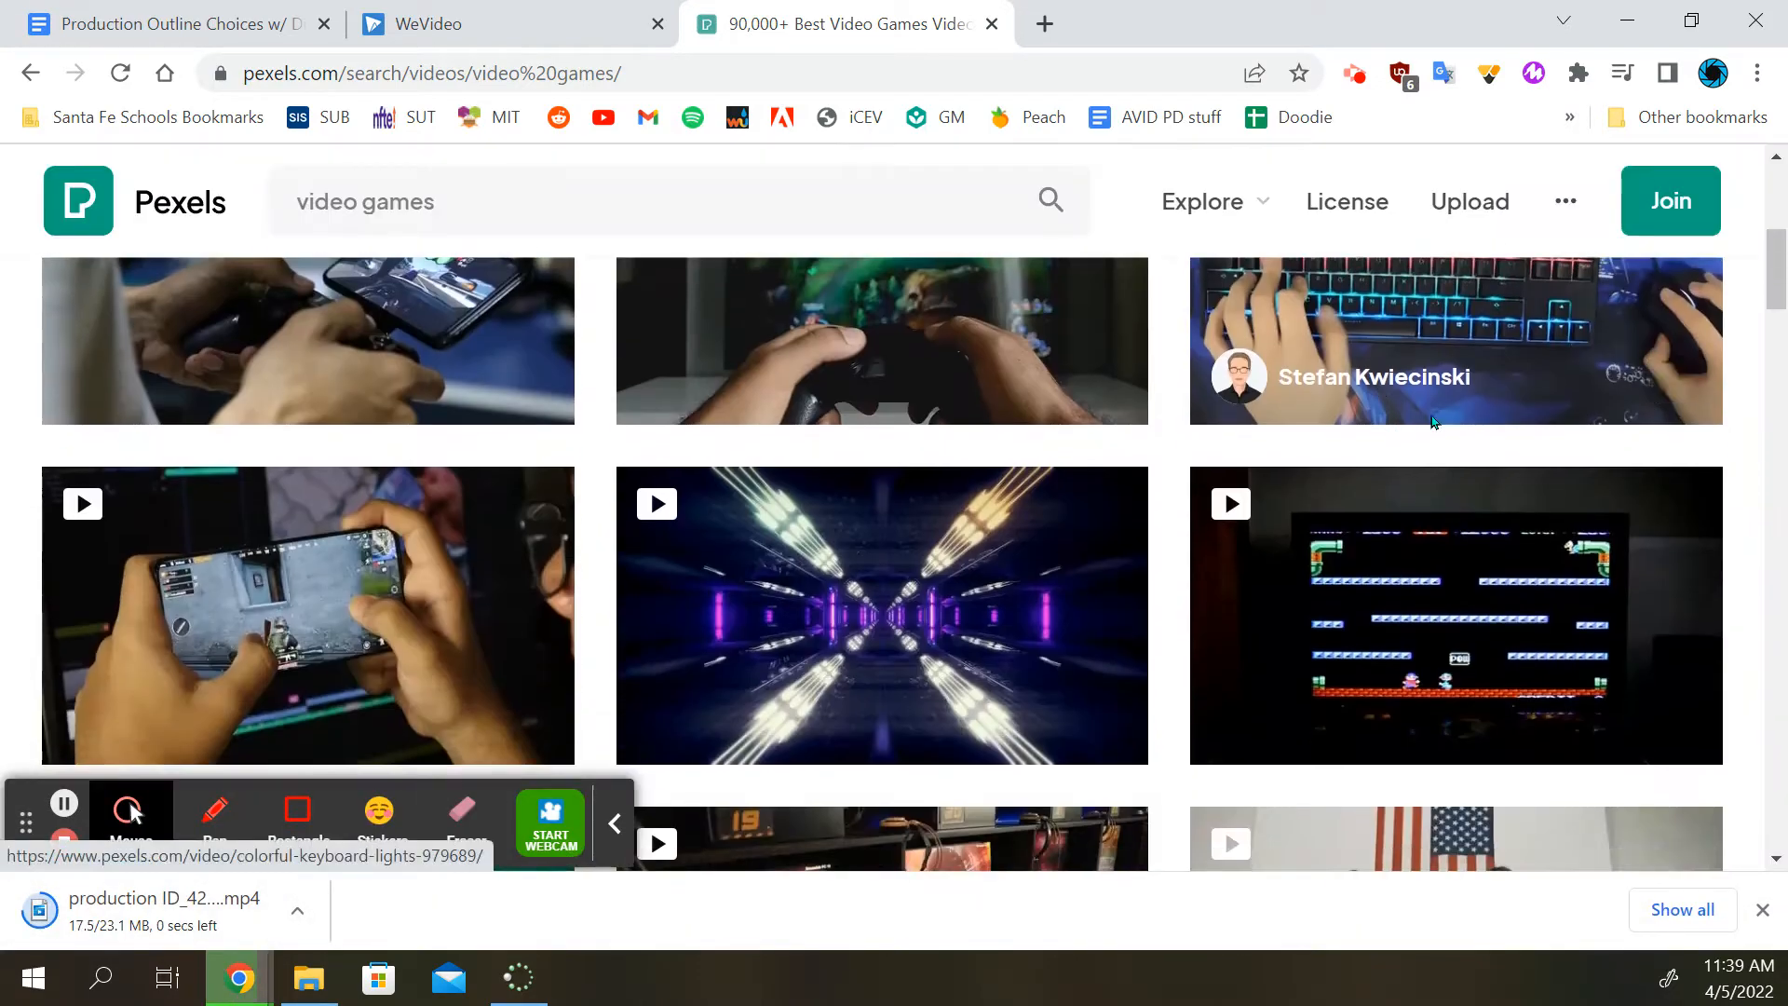
{"action": "left_click", "coordinate": [1673, 386]}
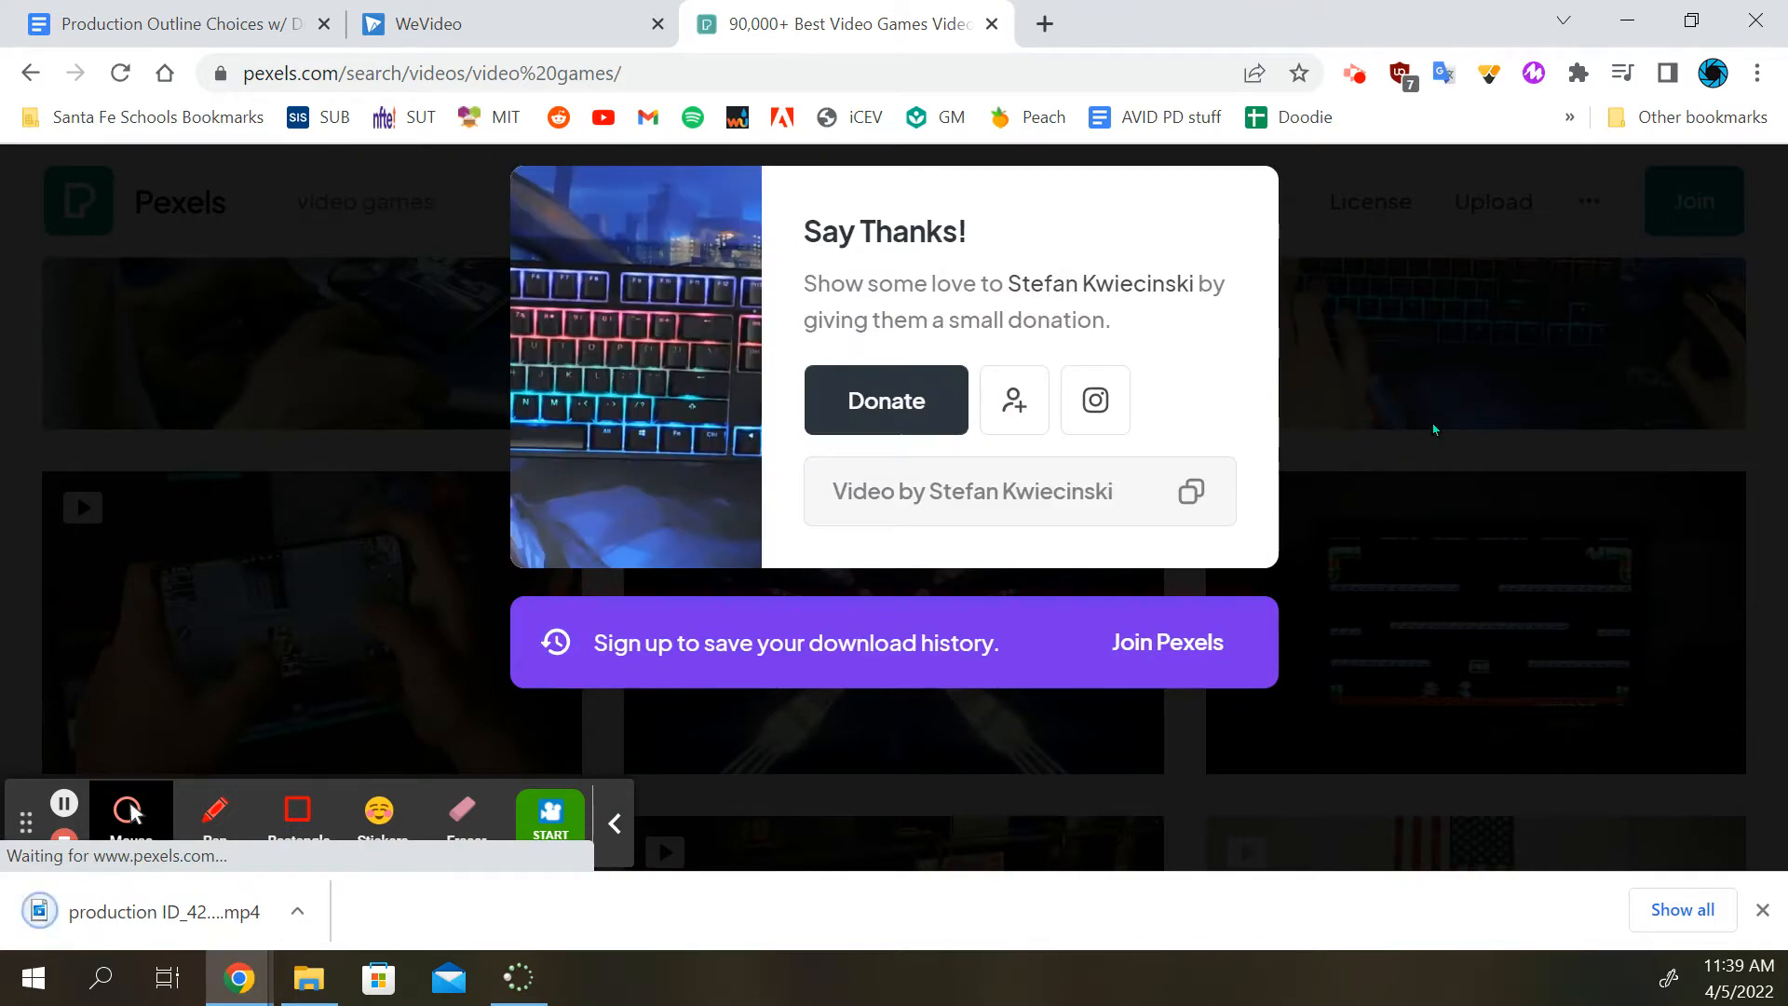
{"action": "left_click", "coordinate": [1433, 428]}
Download the clip of gaming computers in rows and the clip of purple-lit hands on a red-lit keyboard
{"action": "scroll", "coordinate": [878, 447], "scroll_direction": "down", "scroll_amount": 4}
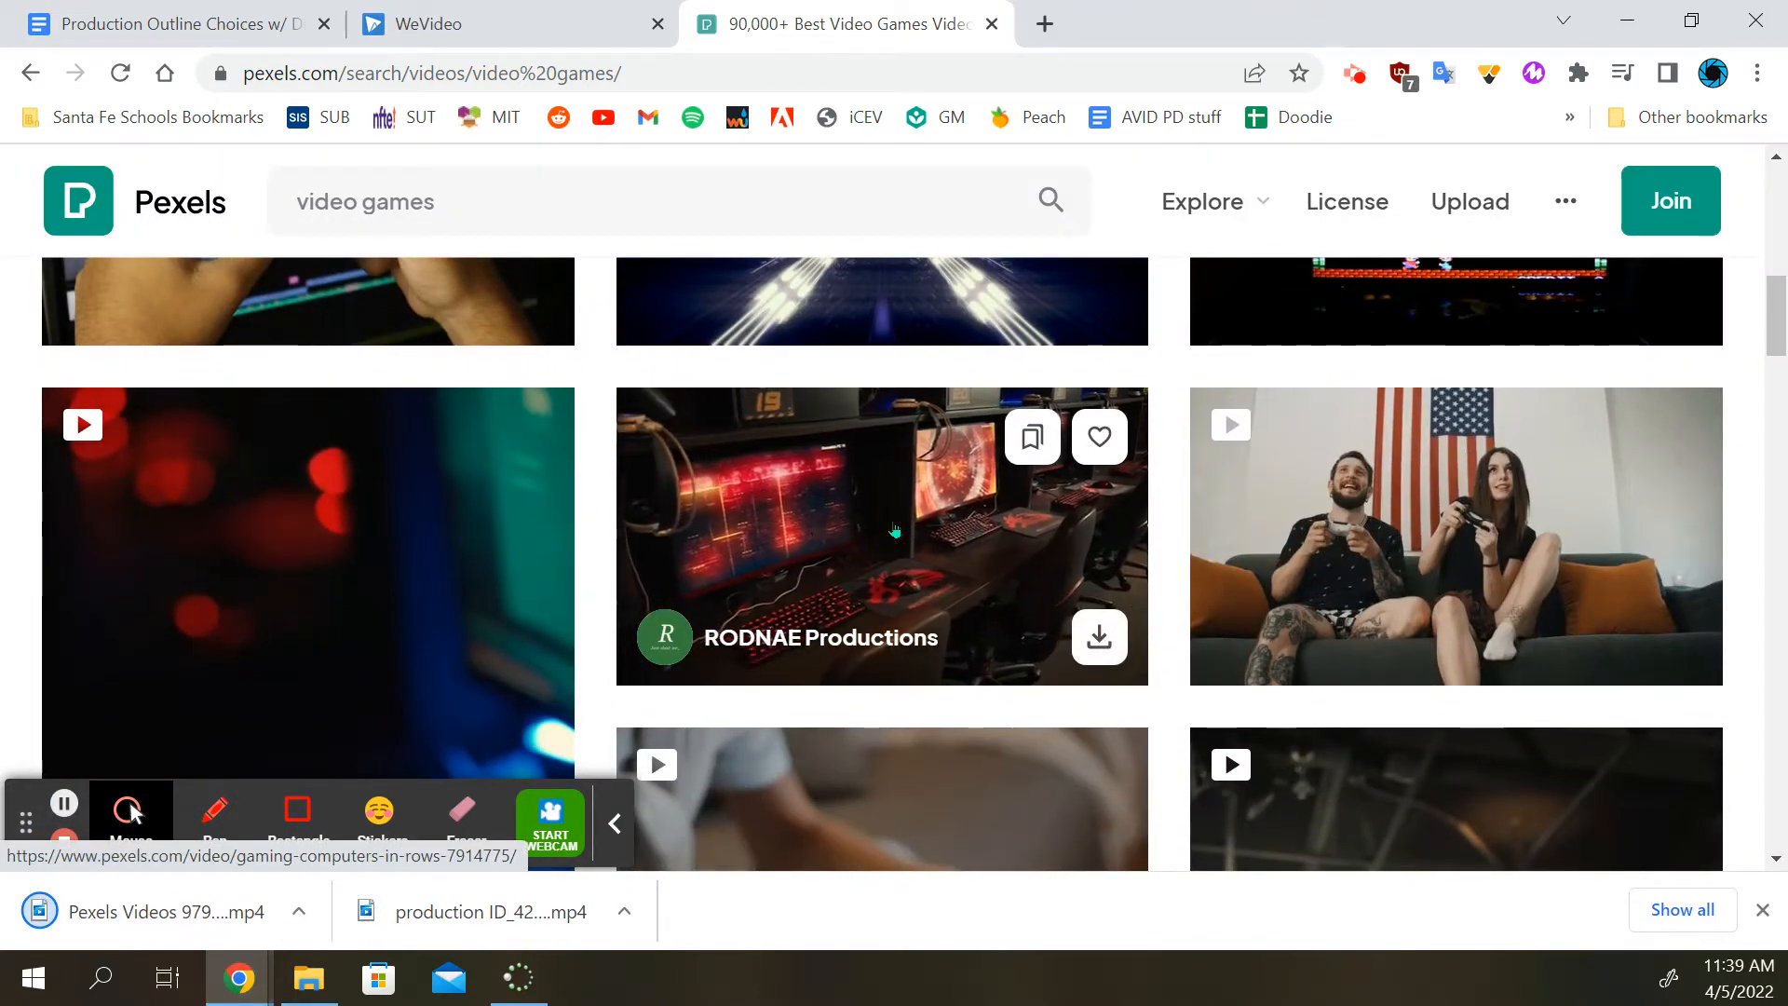
{"action": "left_click", "coordinate": [1099, 637]}
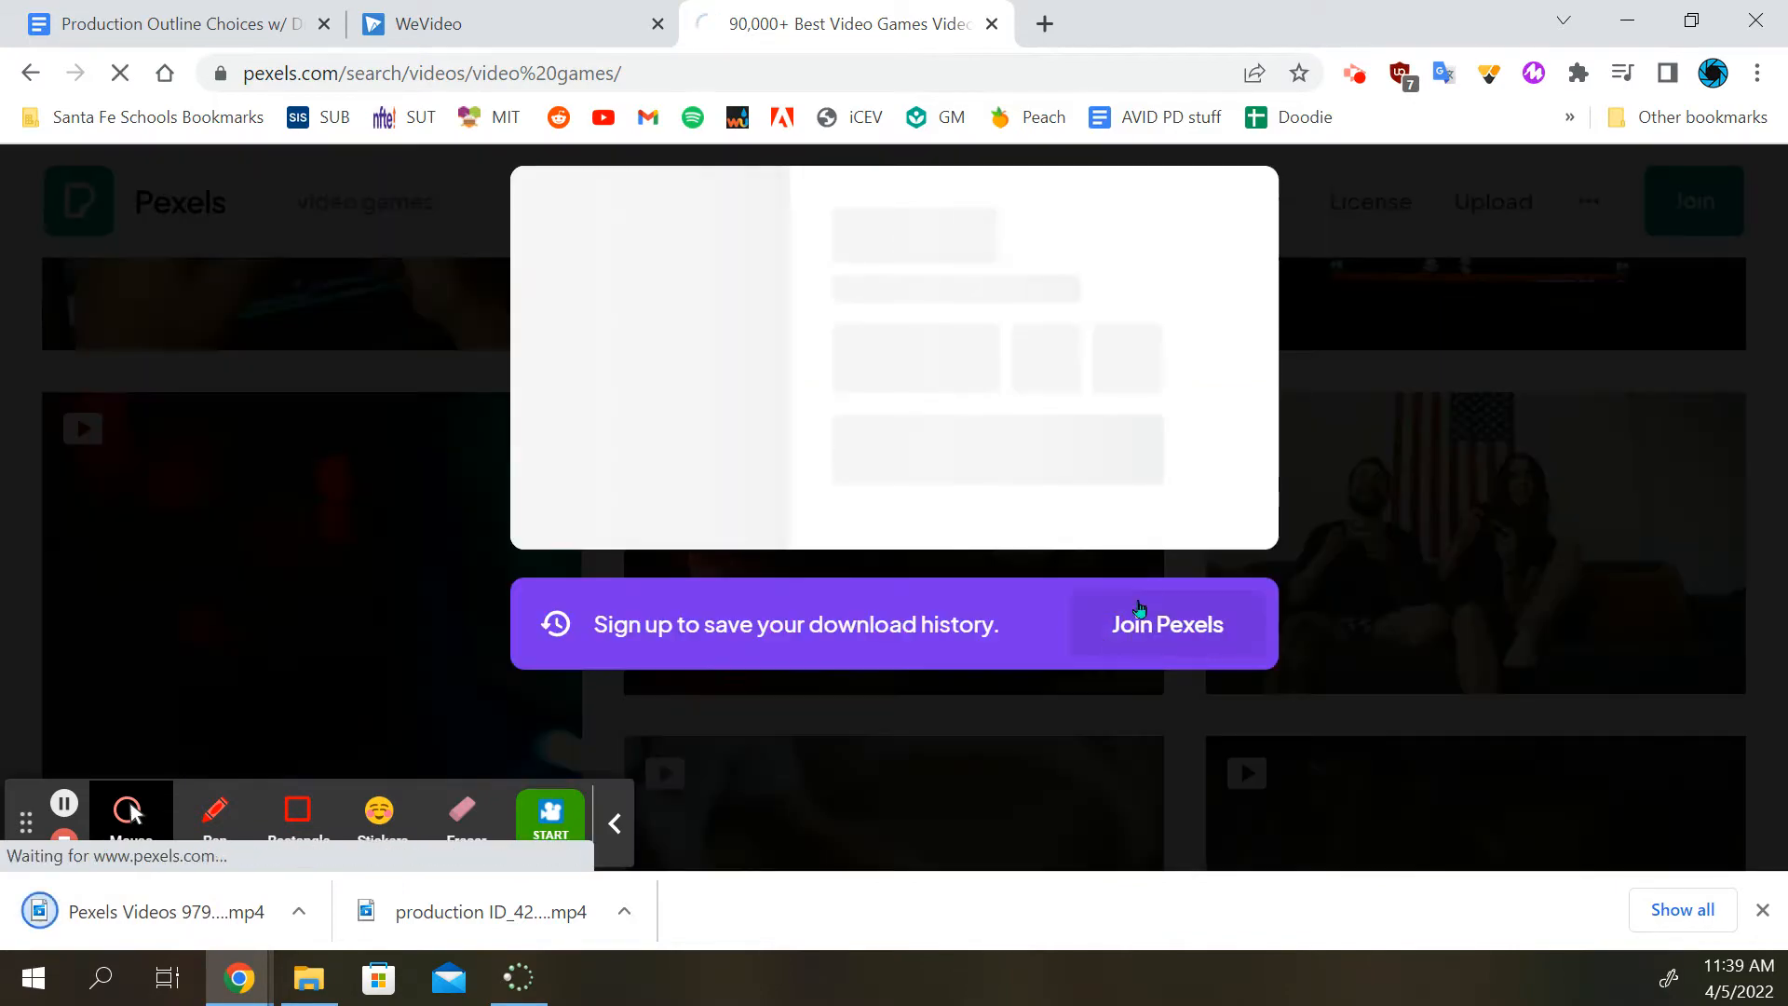
{"action": "left_click", "coordinate": [1365, 431]}
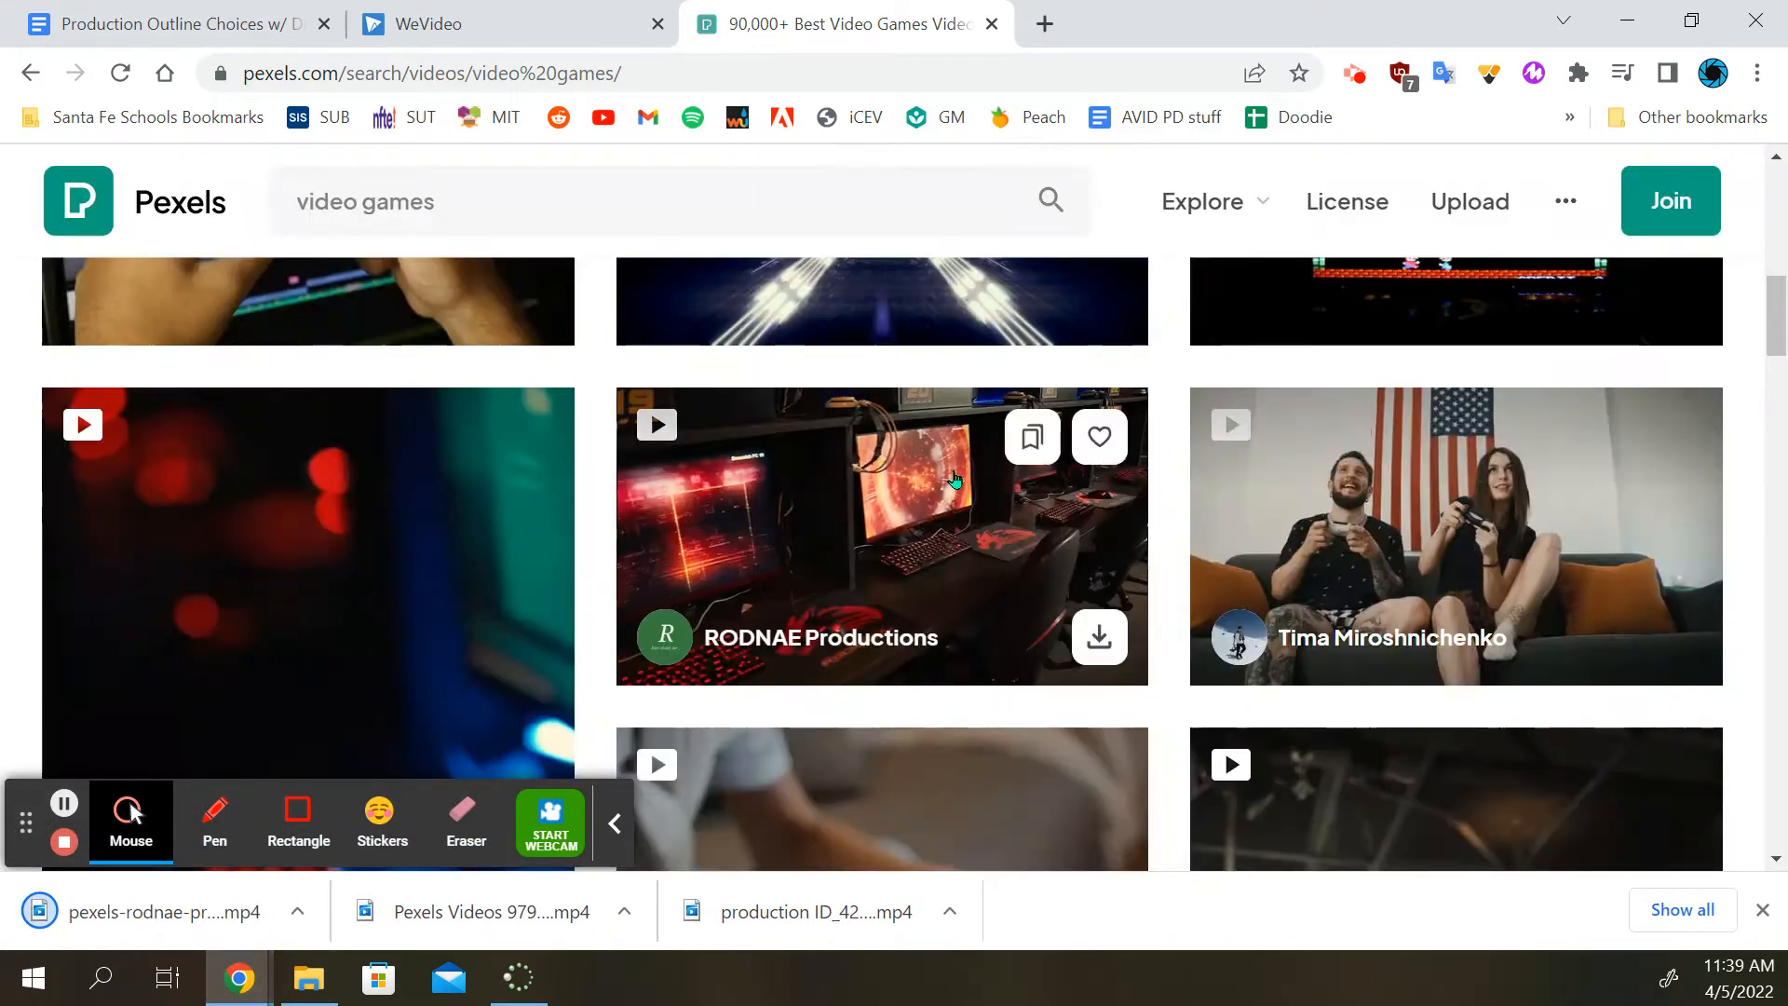
{"action": "scroll", "coordinate": [1022, 477], "scroll_direction": "down", "scroll_amount": 3}
{"action": "scroll", "coordinate": [1022, 477], "scroll_direction": "down", "scroll_amount": 6}
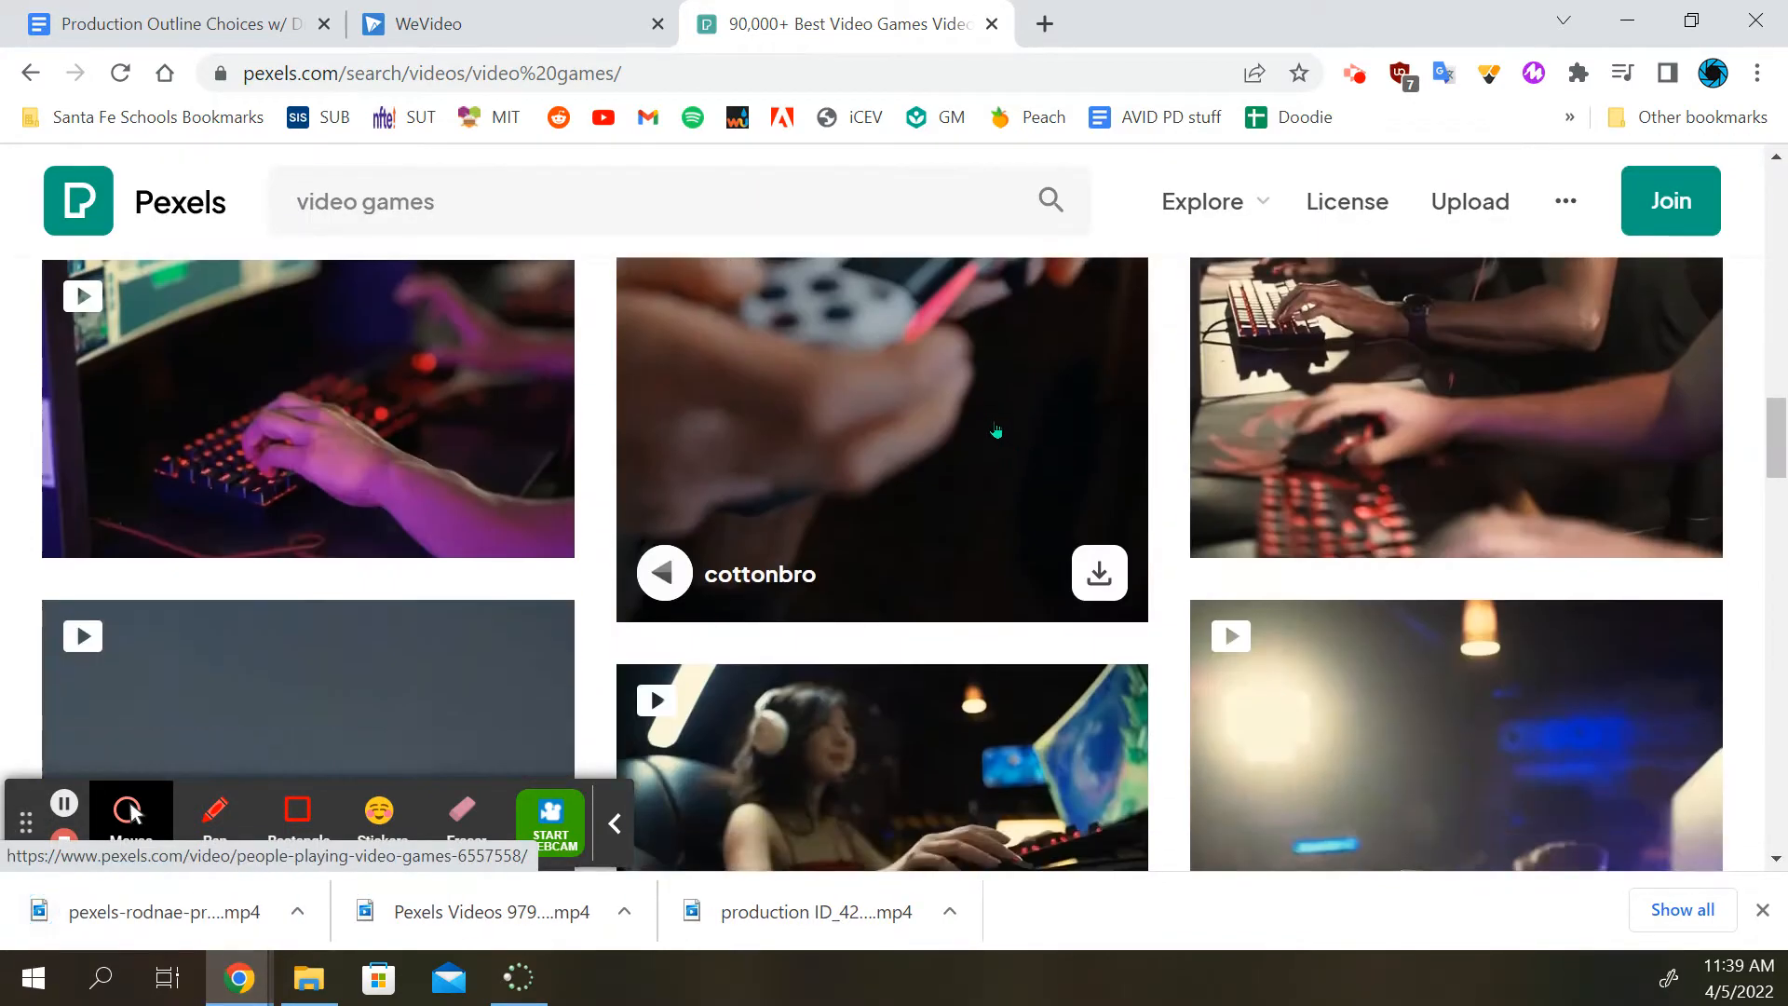
{"action": "left_click", "coordinate": [521, 508]}
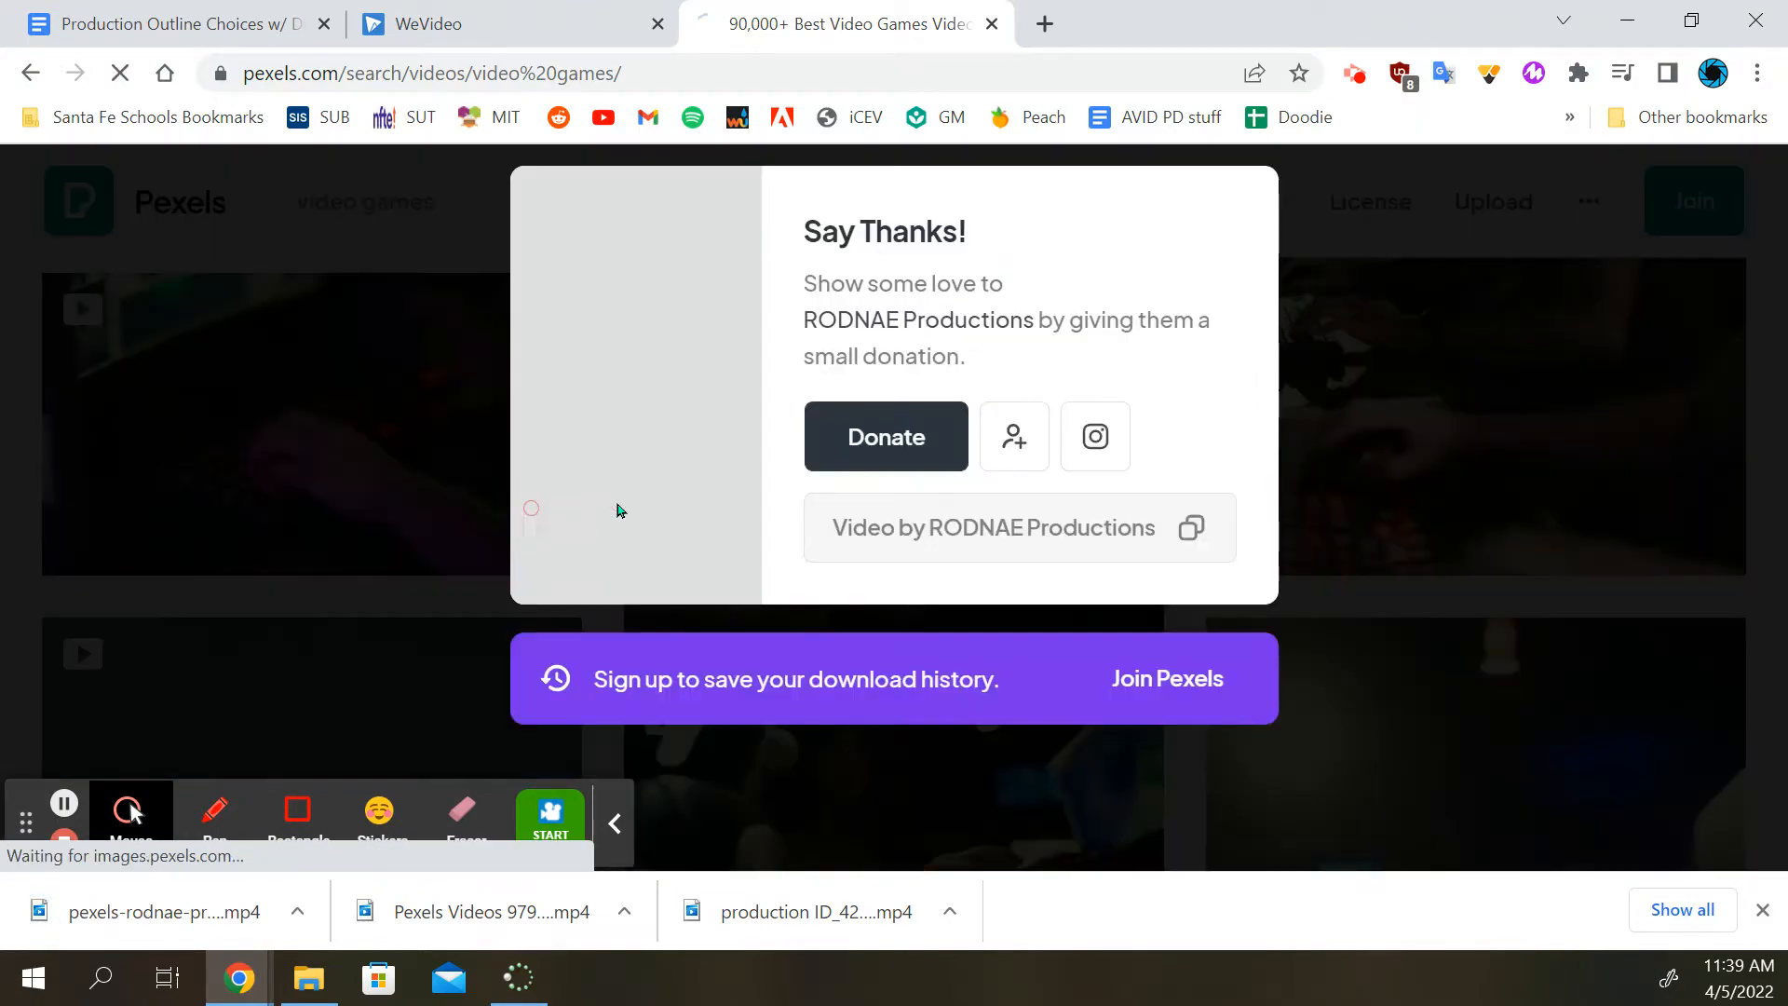
{"action": "left_click", "coordinate": [1395, 404]}
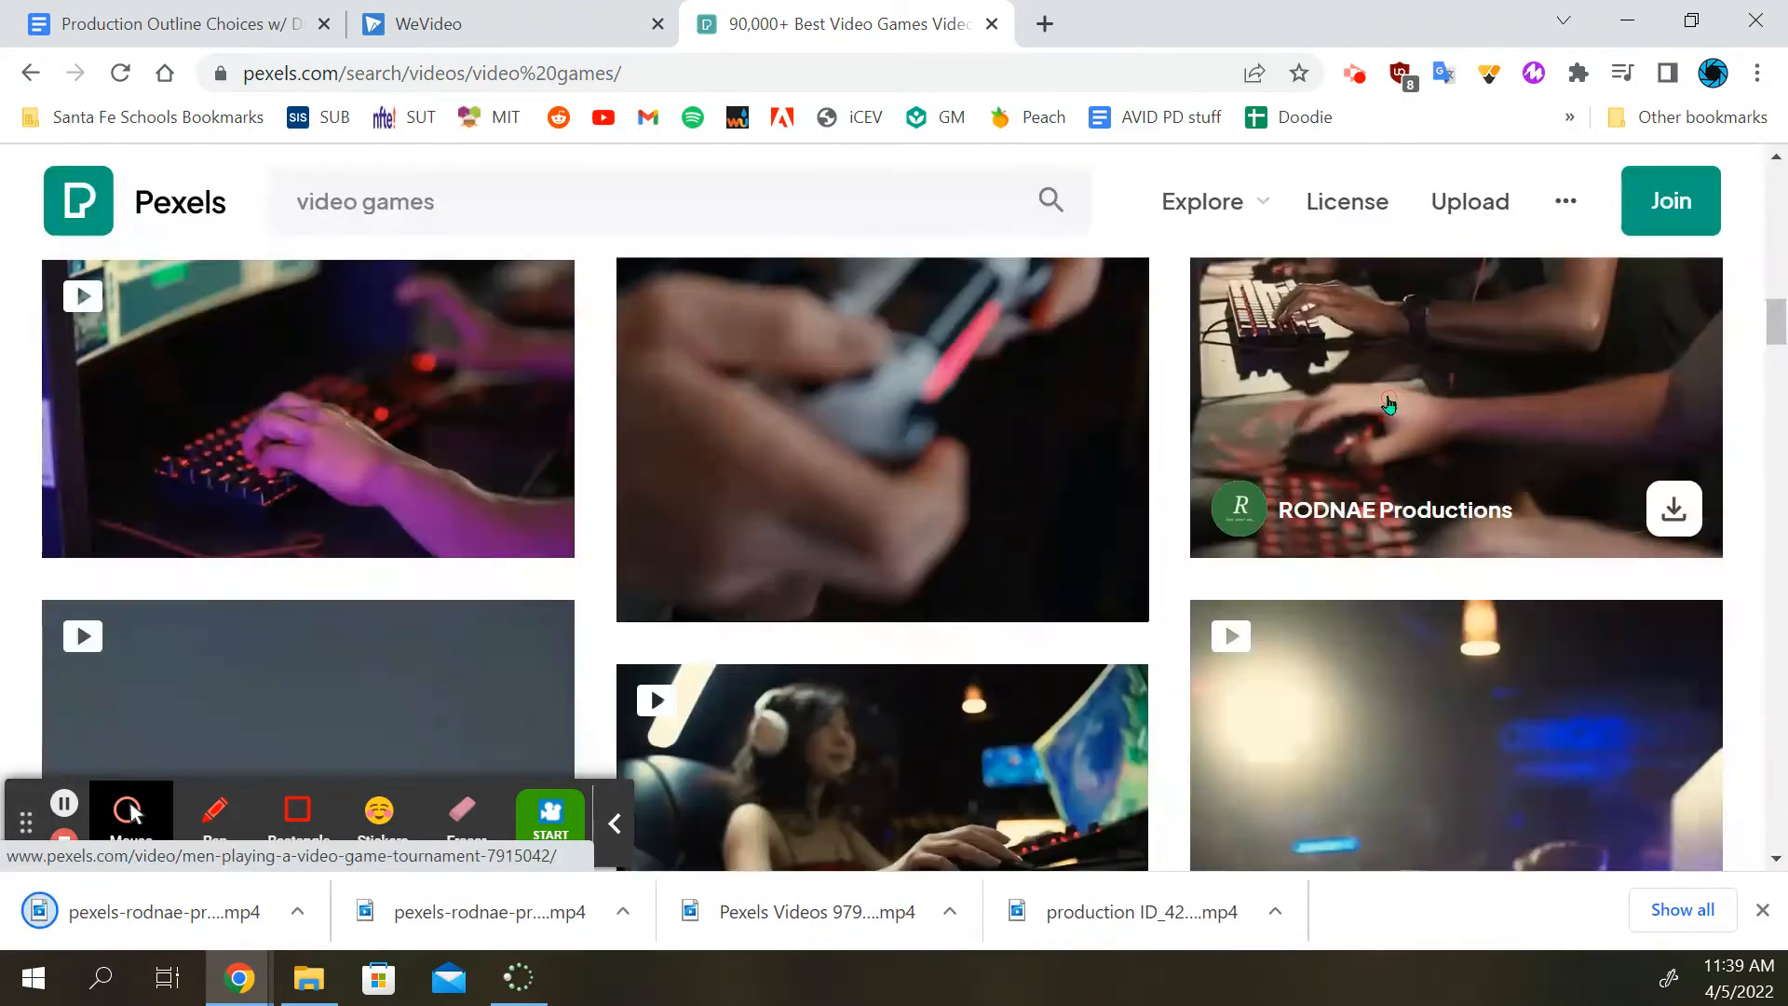
{"action": "scroll", "coordinate": [994, 498], "scroll_direction": "down", "scroll_amount": 15}
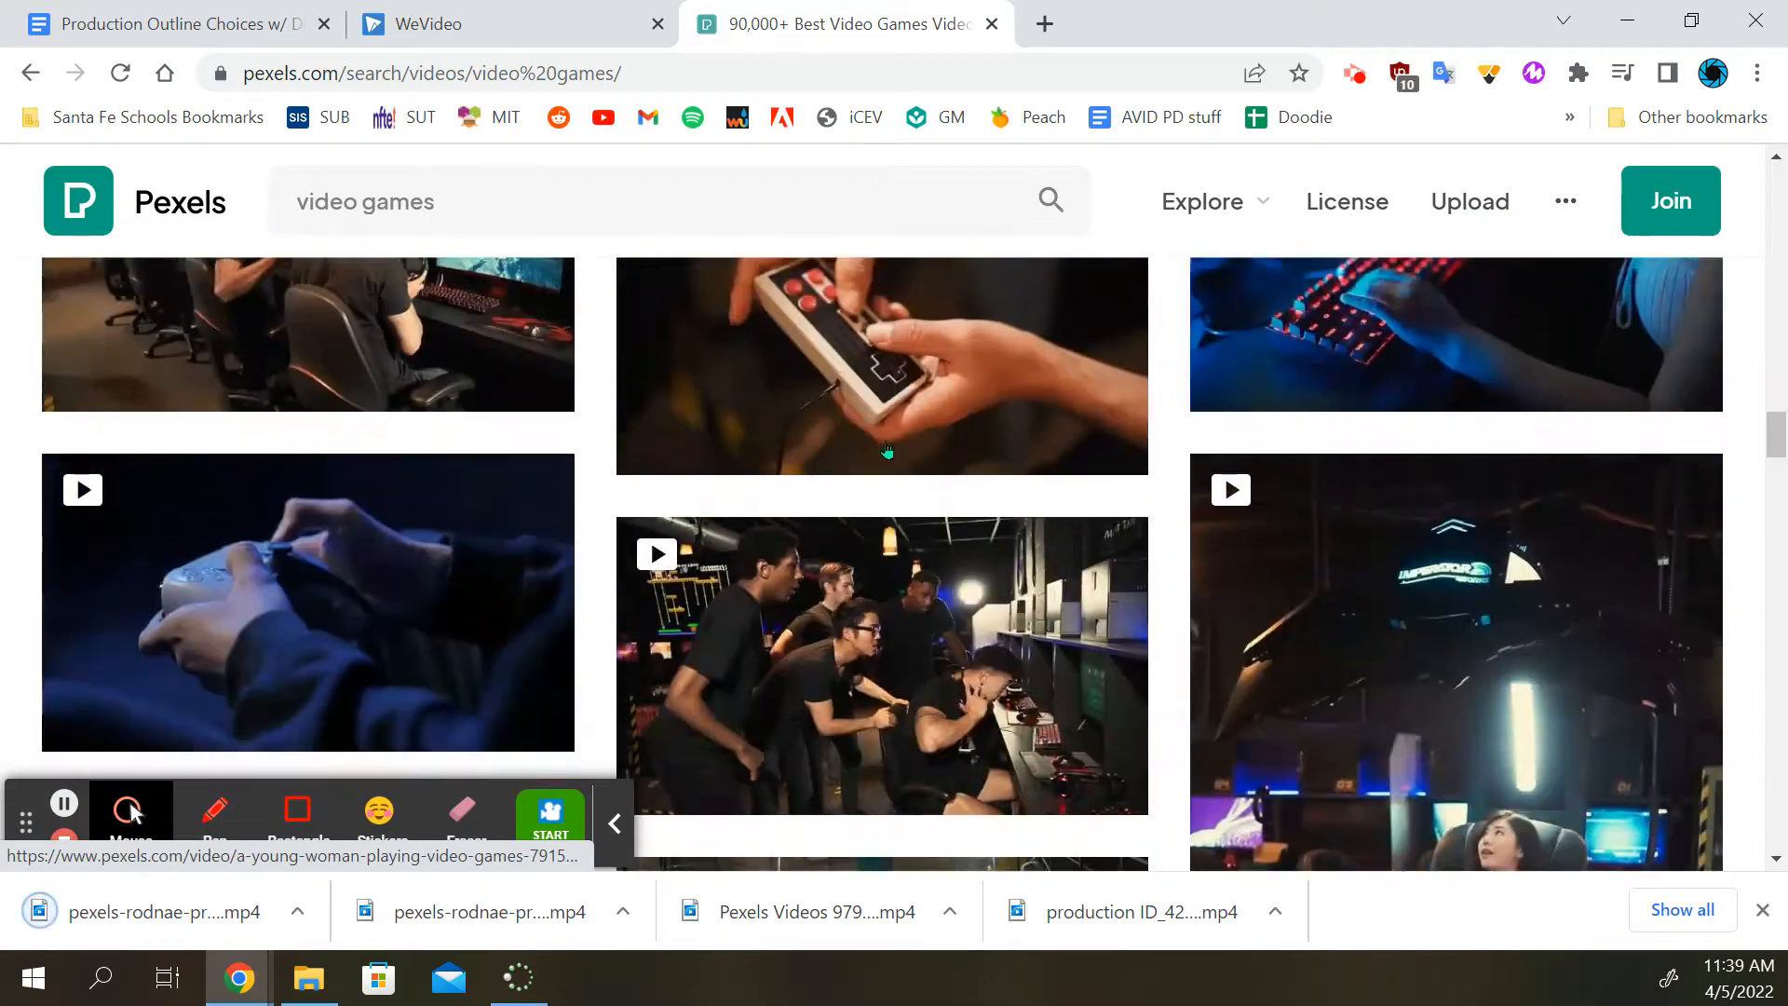
Download the clip of a gaming team gathered around a computer and the clip of hands holding a white retro controller
{"action": "scroll", "coordinate": [753, 470], "scroll_direction": "up", "scroll_amount": 5}
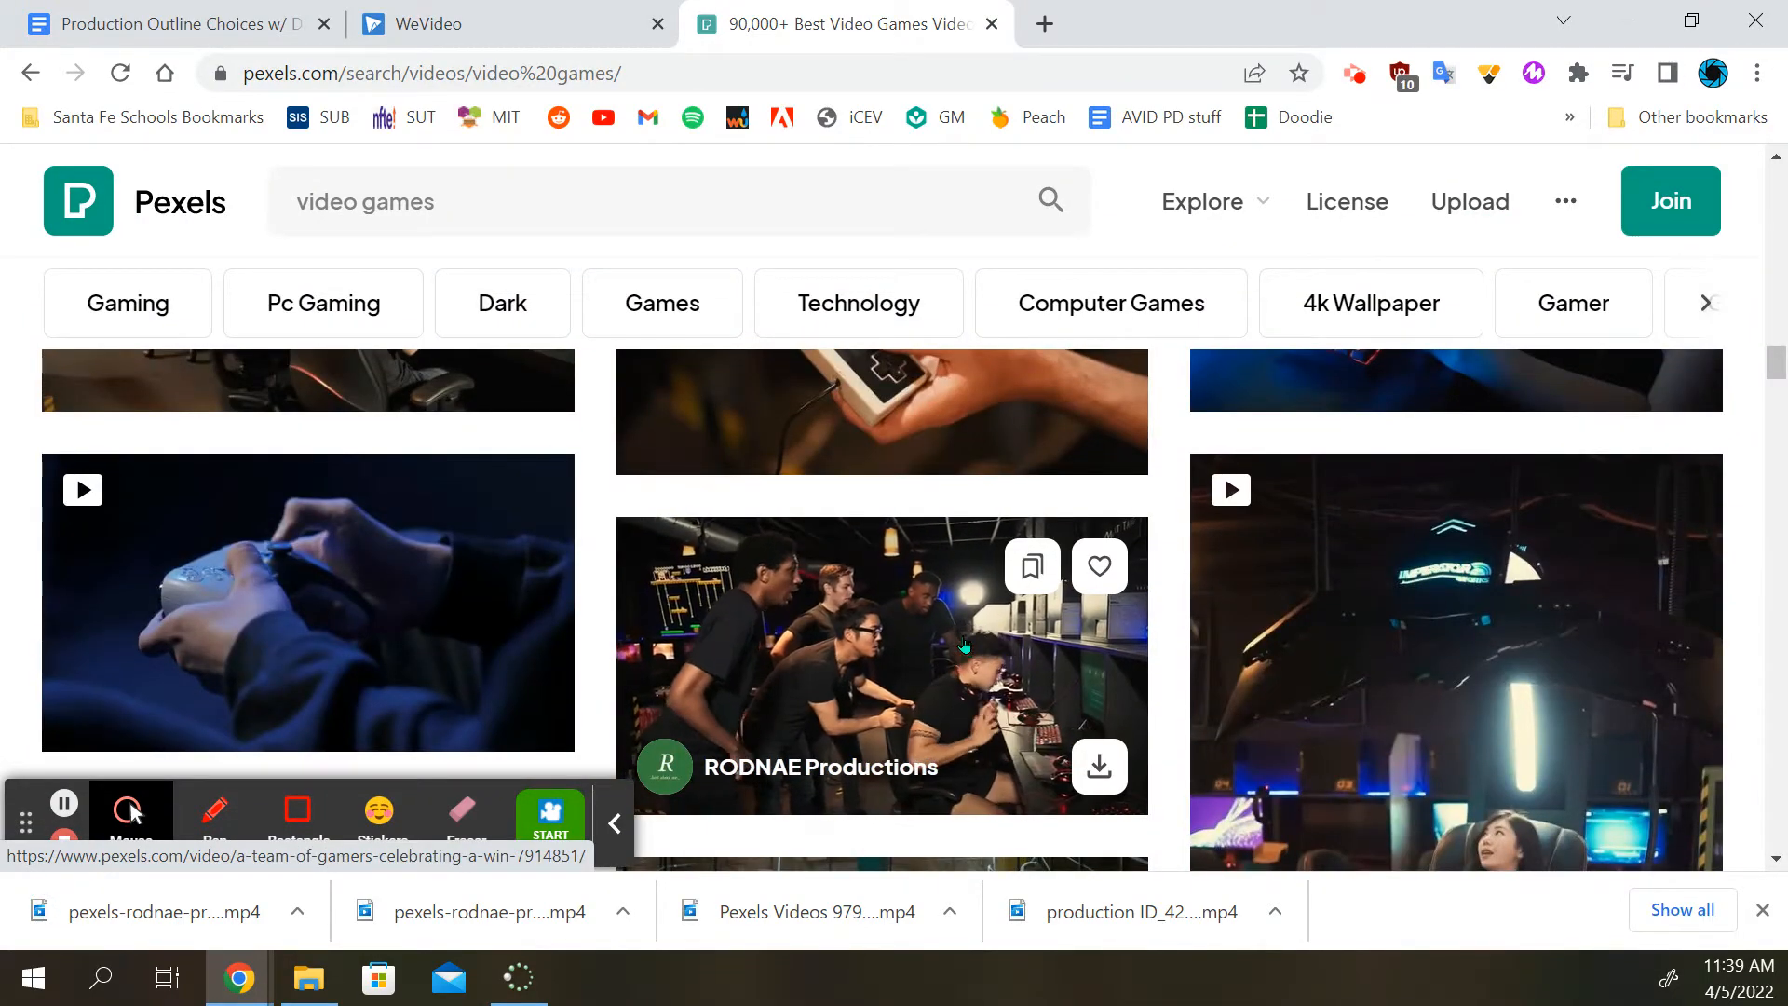
{"action": "left_click", "coordinate": [1098, 767]}
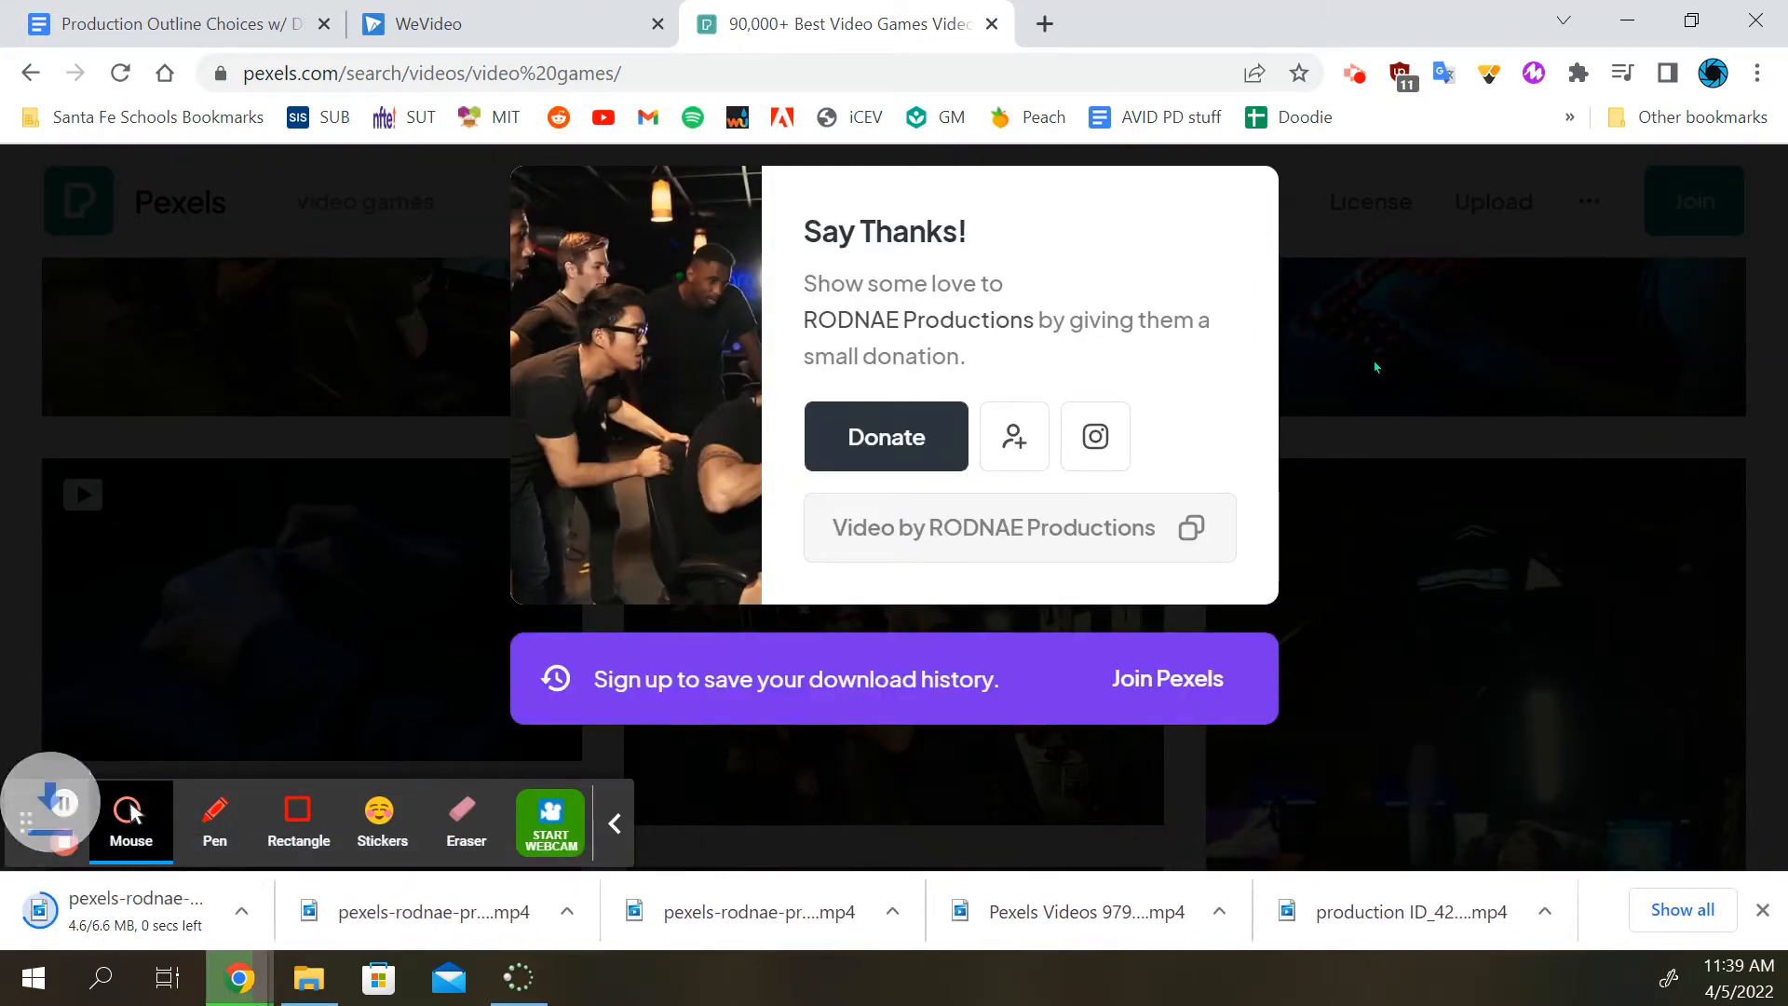
{"action": "left_click", "coordinate": [1358, 372]}
{"action": "scroll", "coordinate": [681, 528], "scroll_direction": "down", "scroll_amount": 1}
{"action": "scroll", "coordinate": [682, 528], "scroll_direction": "down", "scroll_amount": 12}
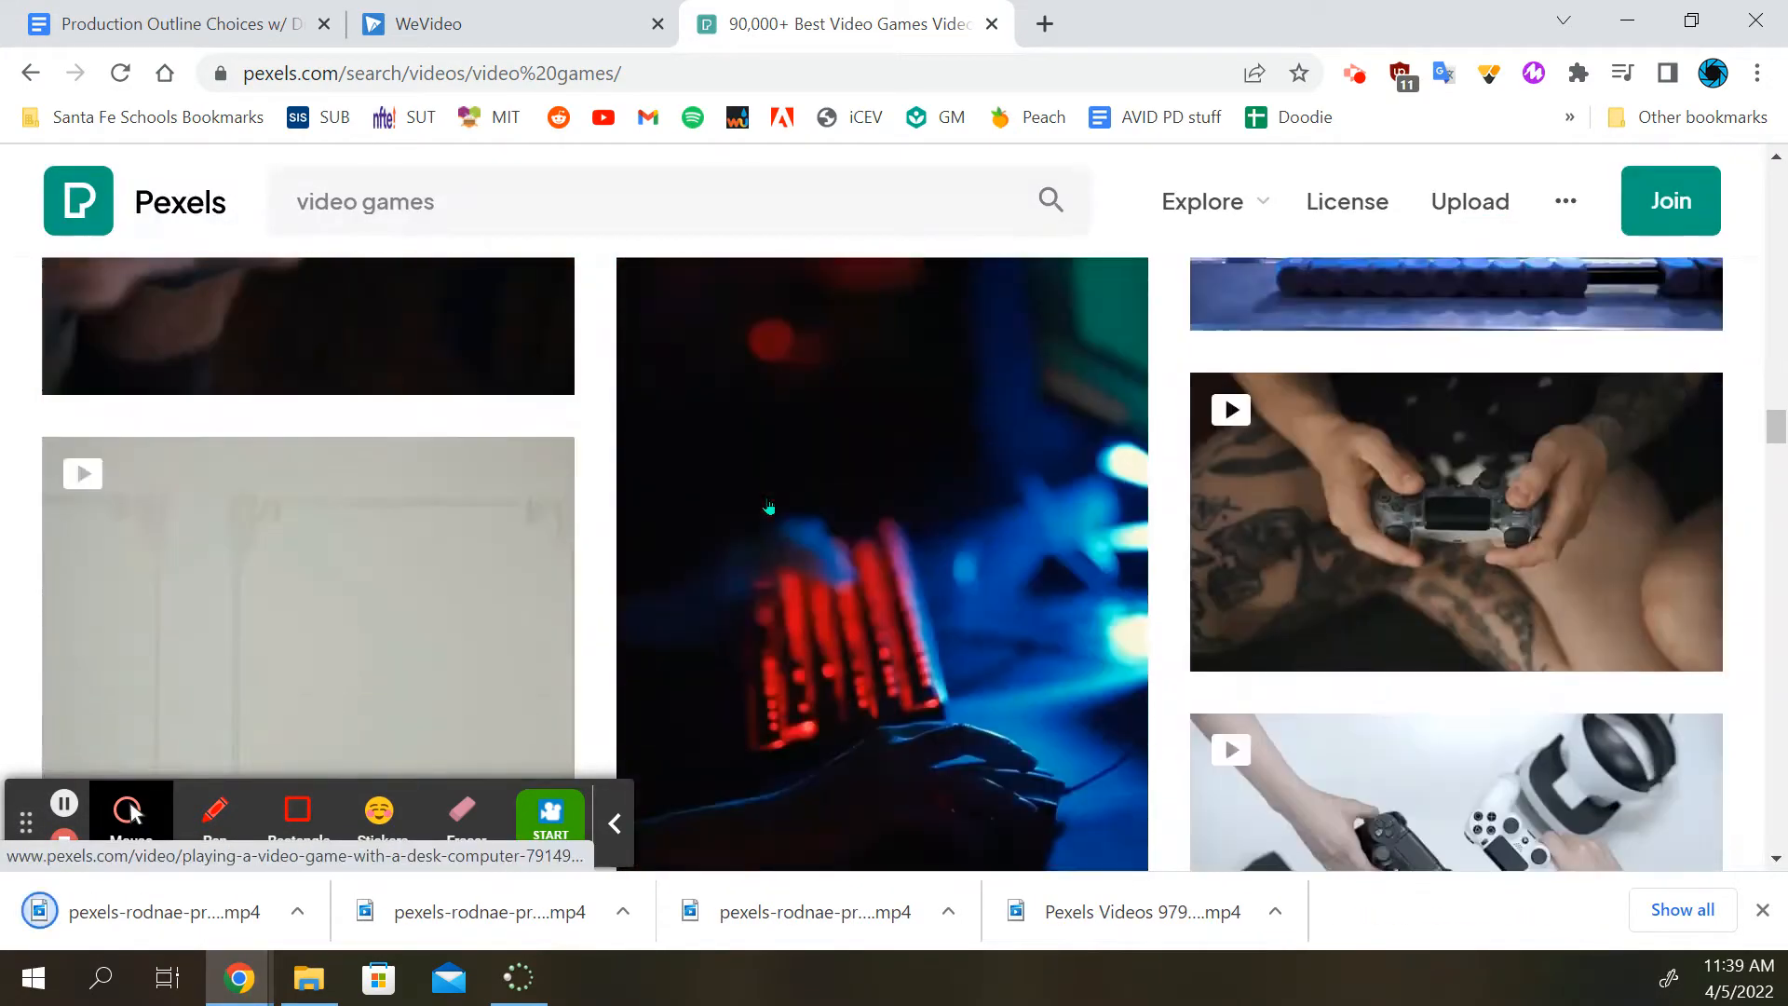
{"action": "scroll", "coordinate": [801, 521], "scroll_direction": "down", "scroll_amount": 4}
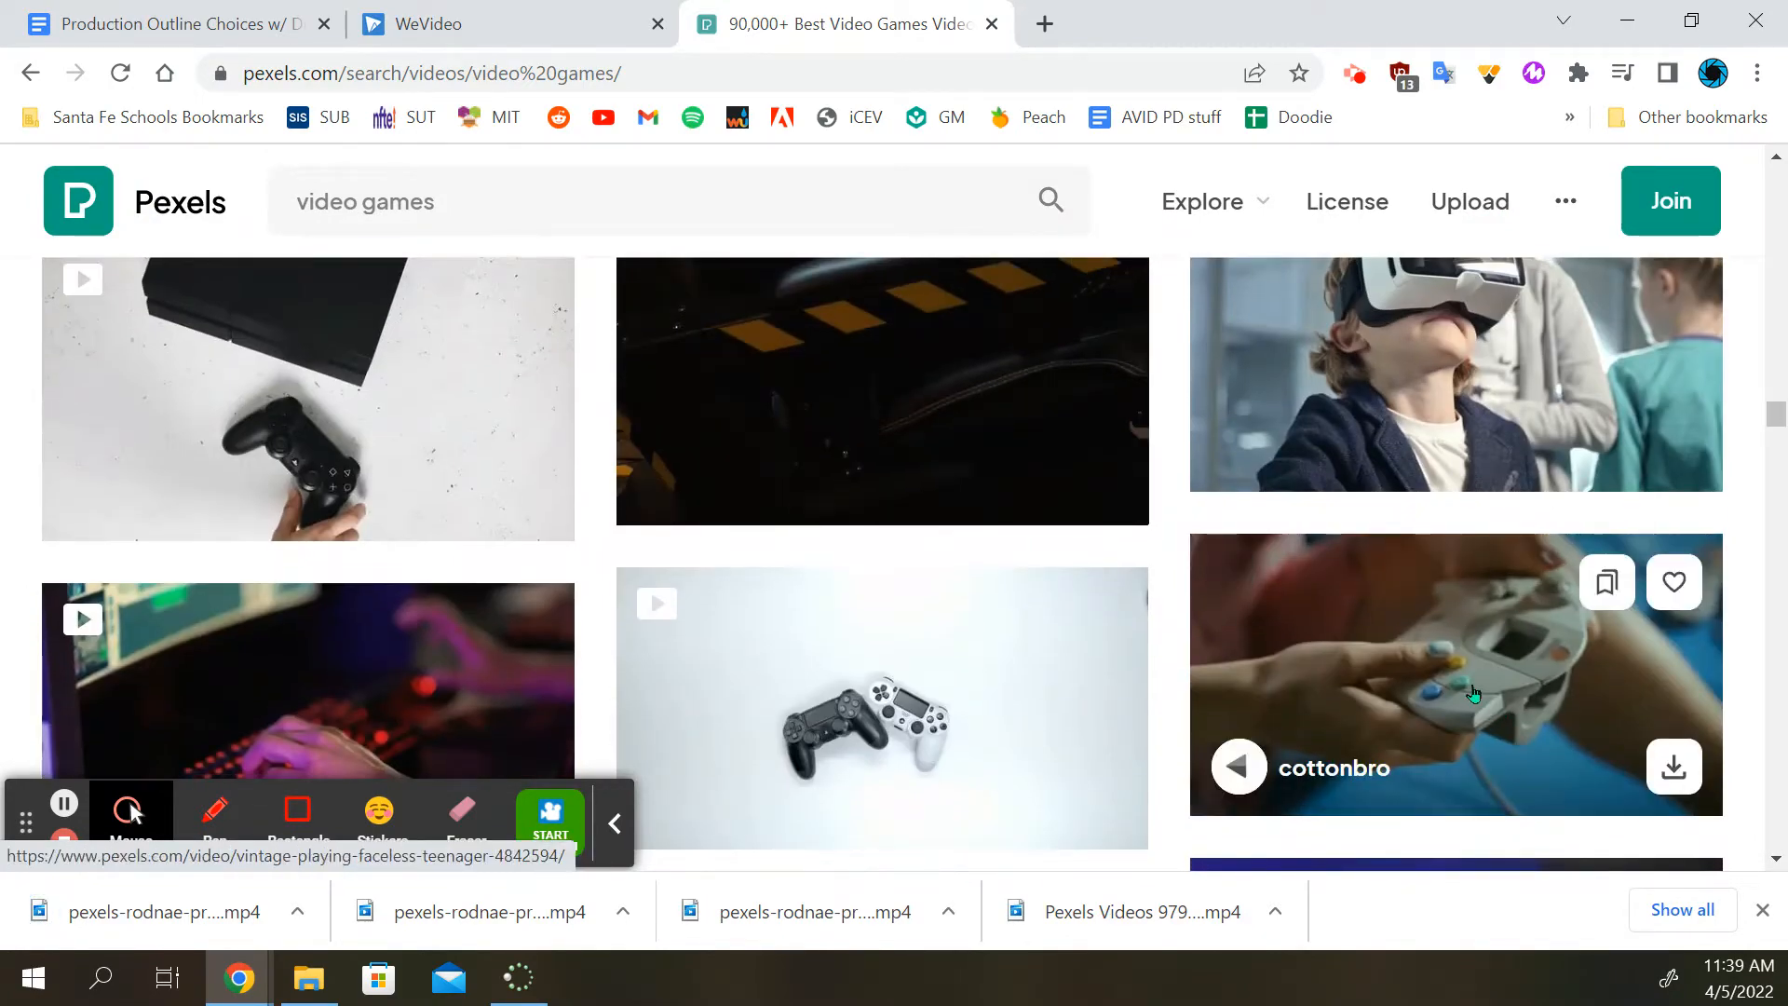
{"action": "left_click", "coordinate": [1674, 771]}
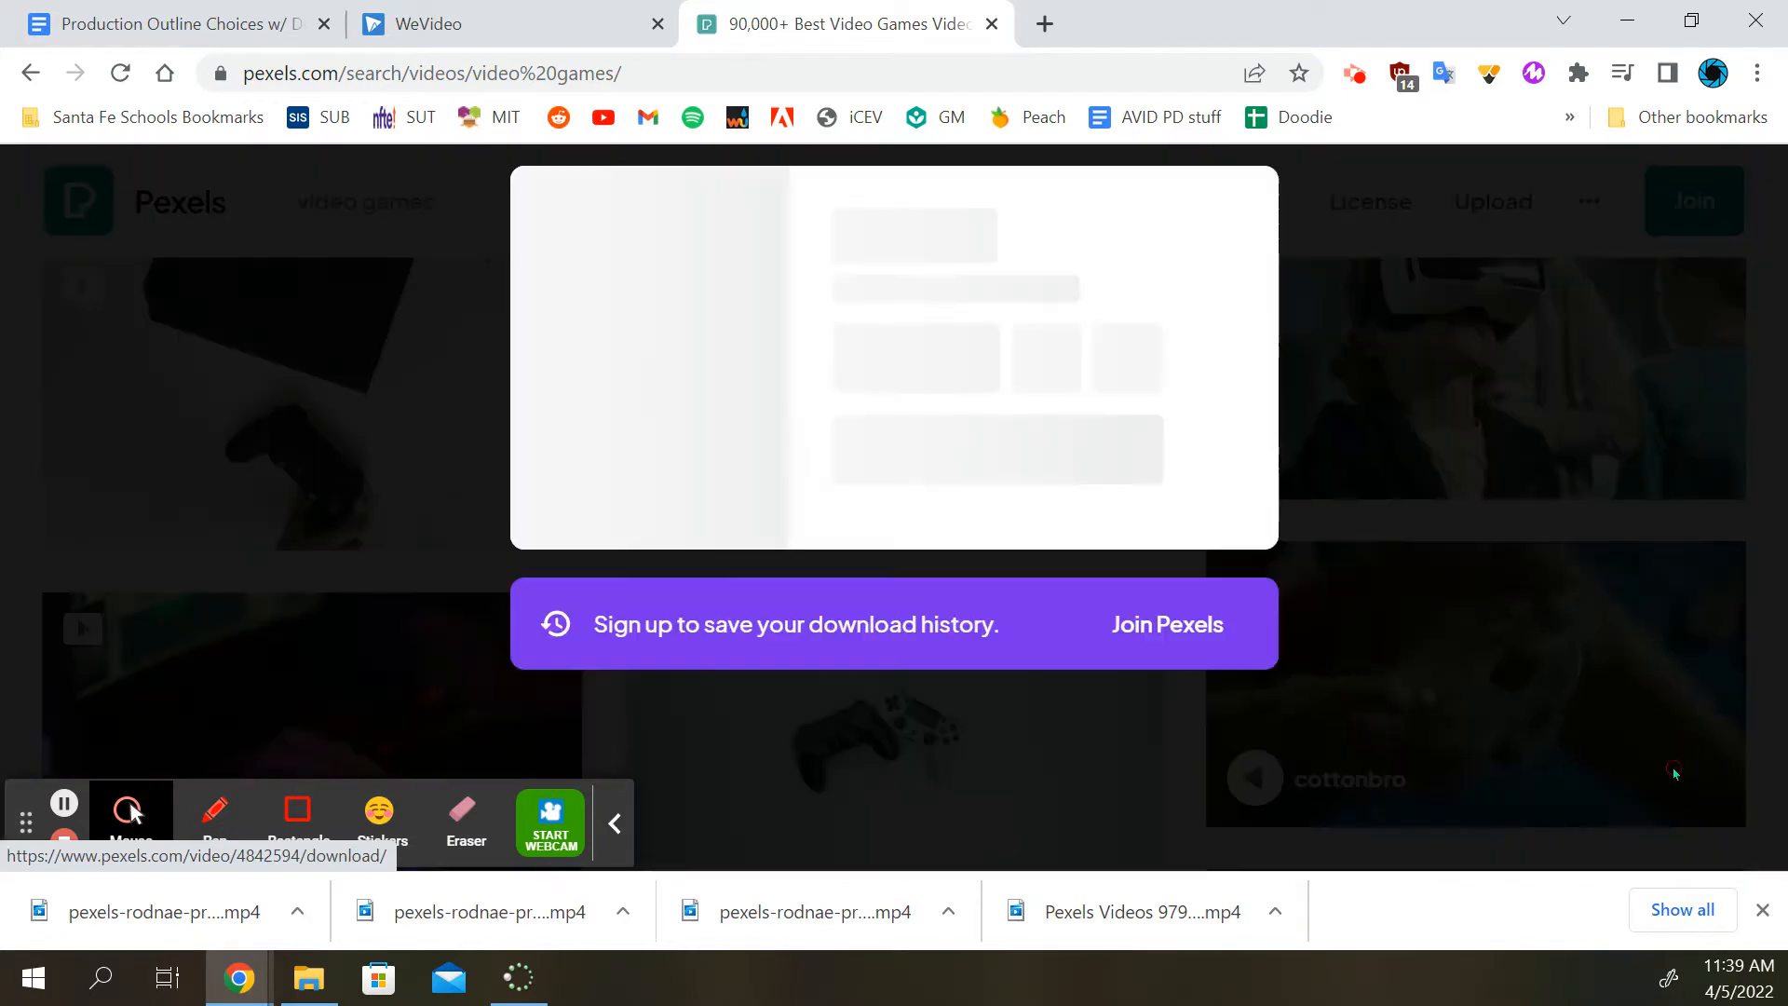
{"action": "left_click", "coordinate": [1470, 614]}
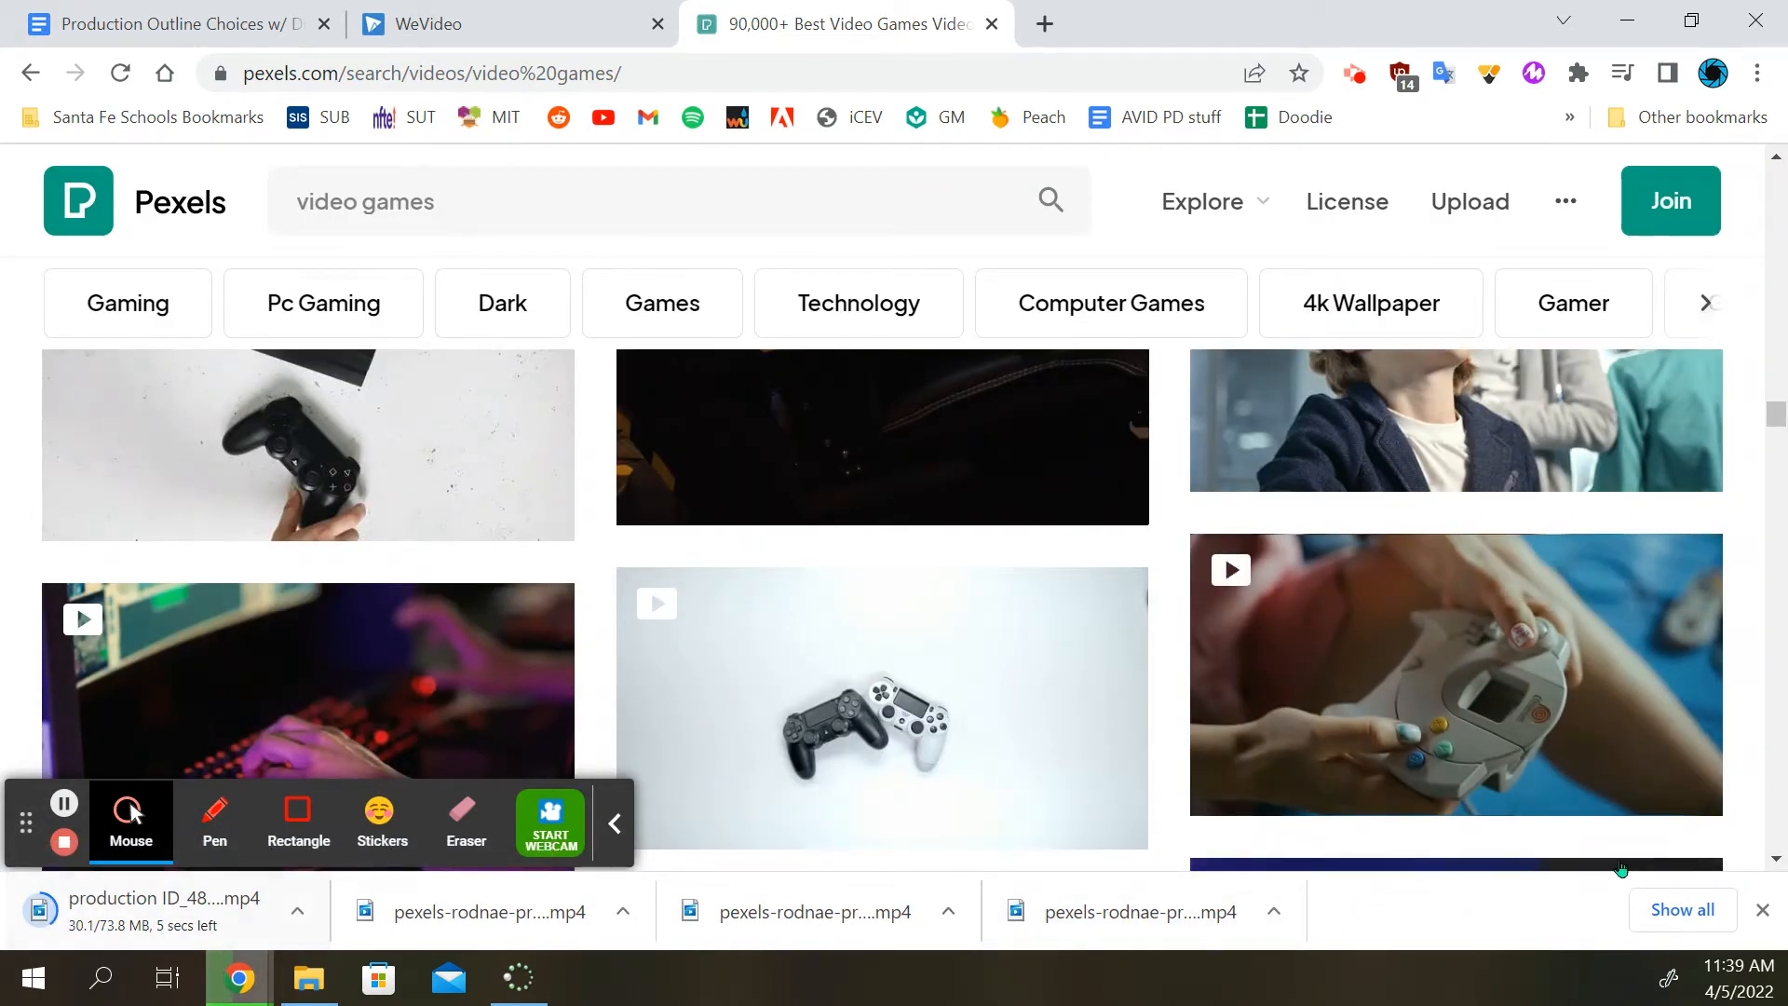
Show the newest download, production ID_4842594.mp4, in its folder and move the Downloads folder window onto the second display
{"action": "left_click", "coordinate": [1666, 917]}
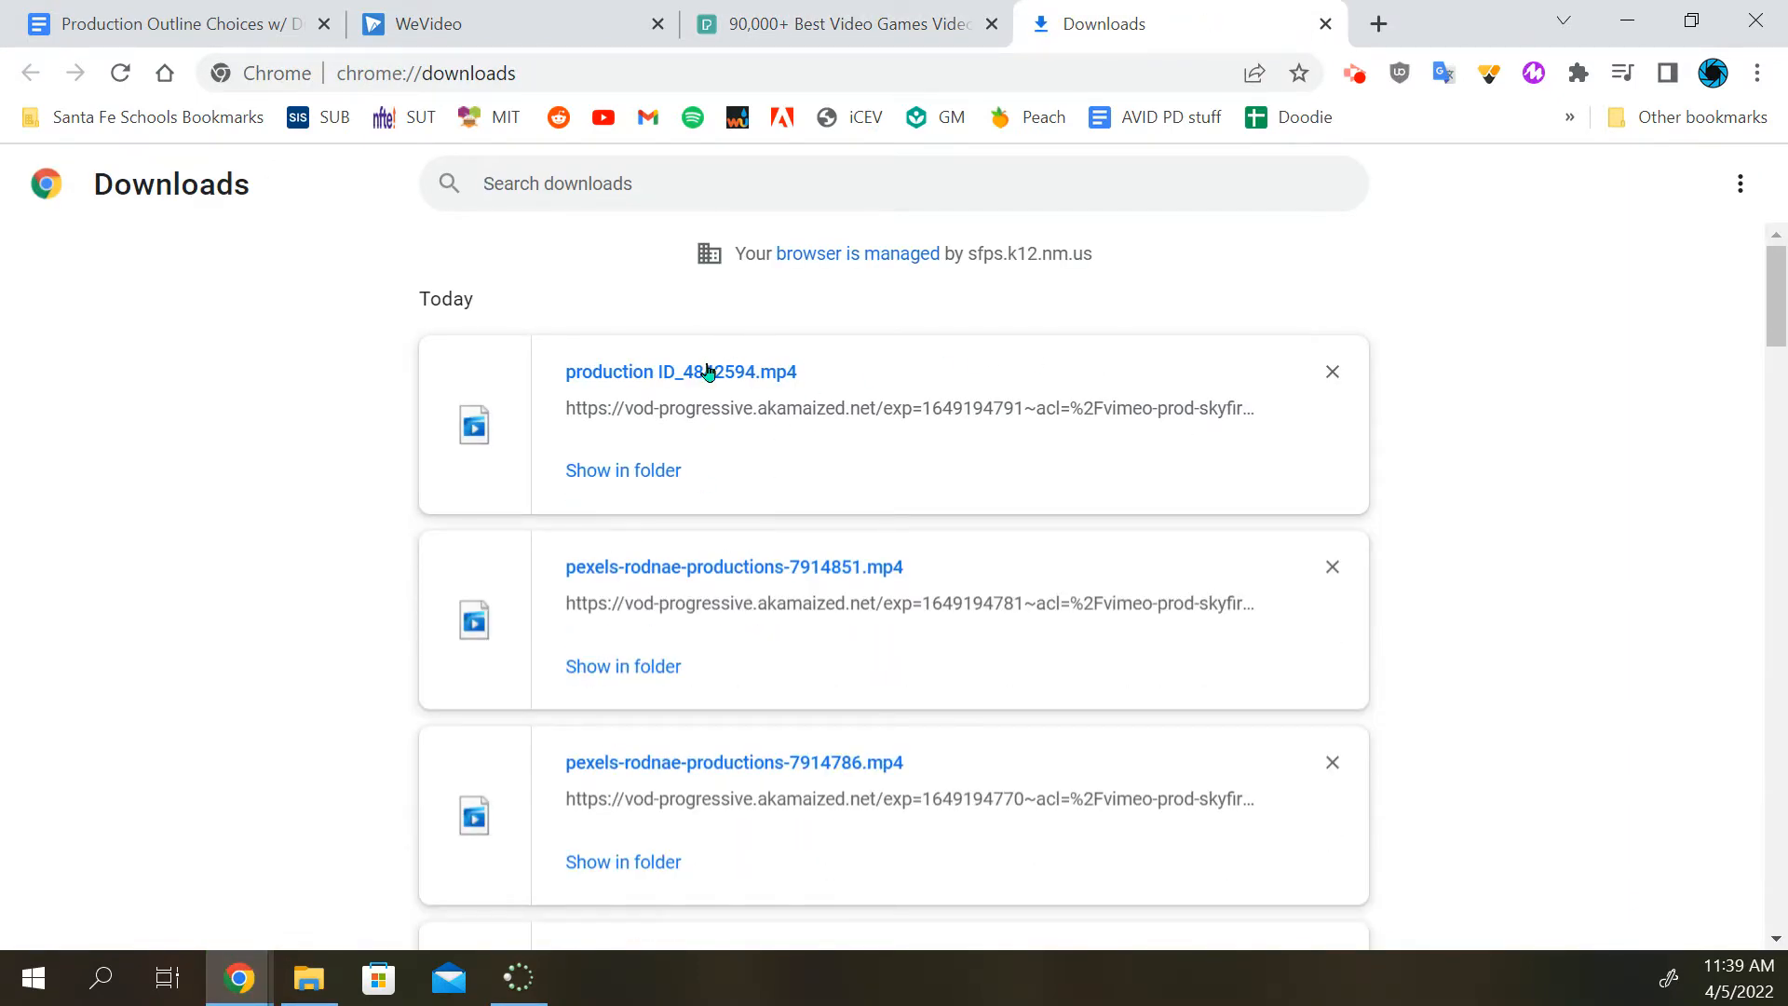
{"action": "left_click", "coordinate": [652, 470]}
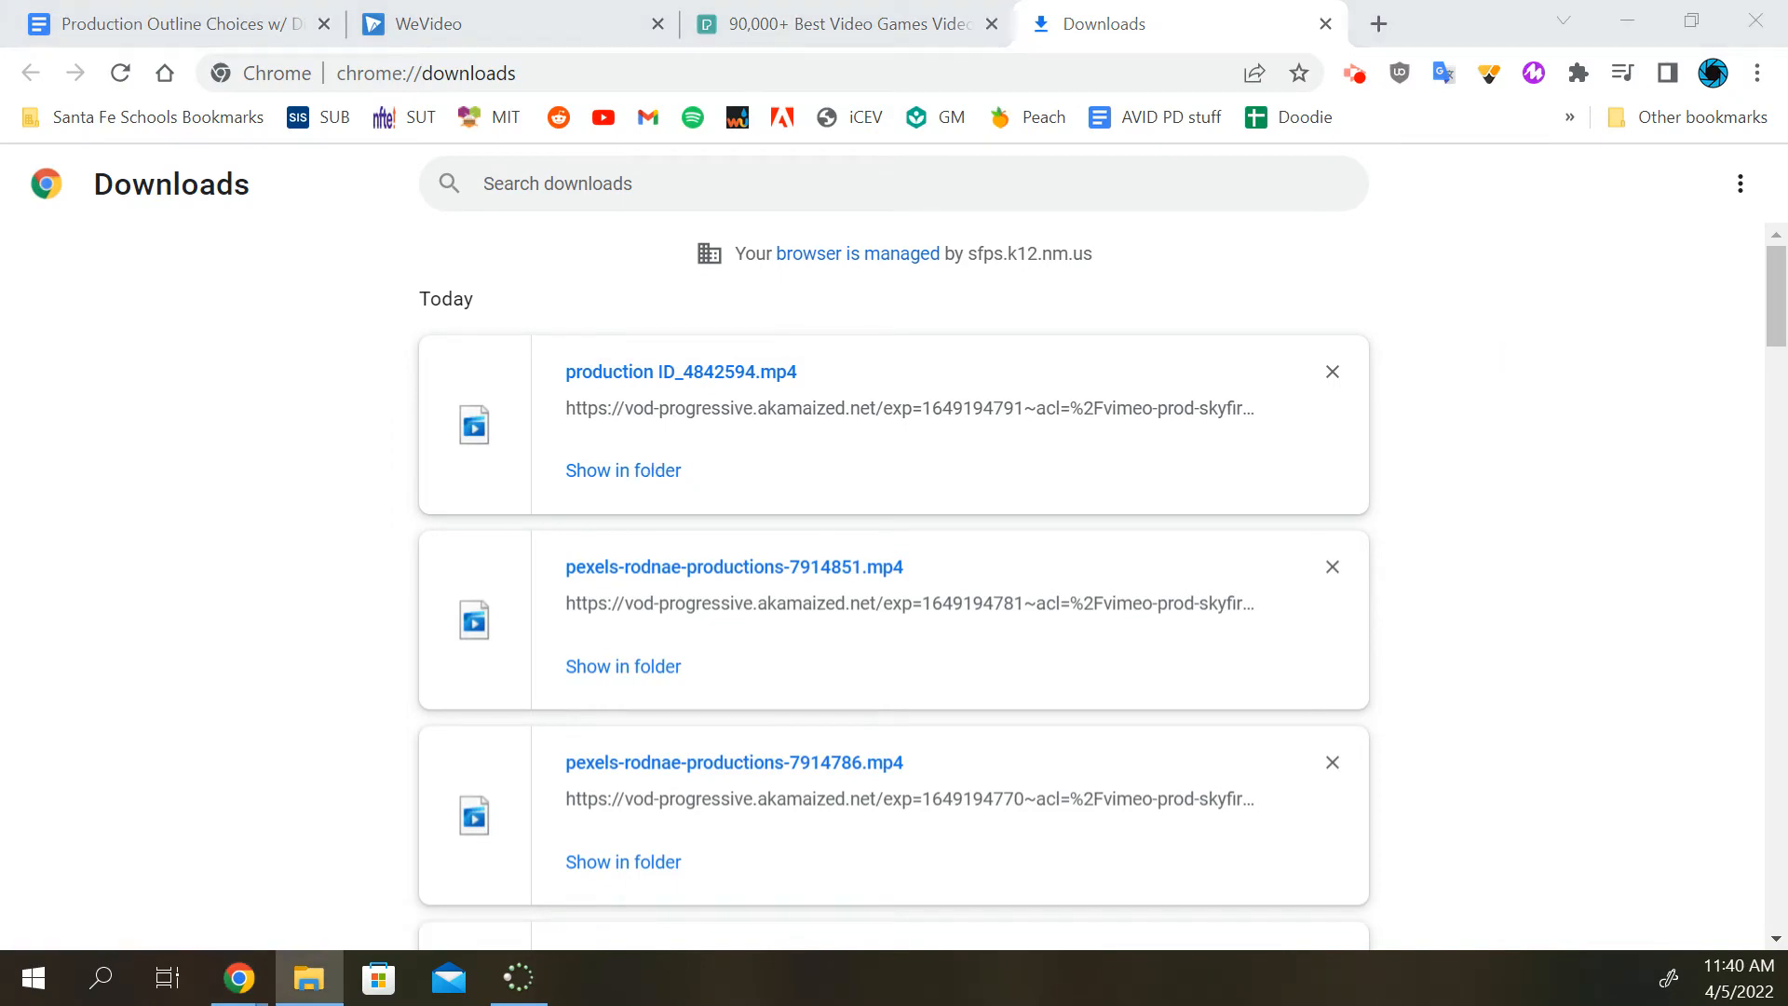
{"action": "left_click_drag", "start_coordinate": [1787, 102], "coordinate": [809, 94]}
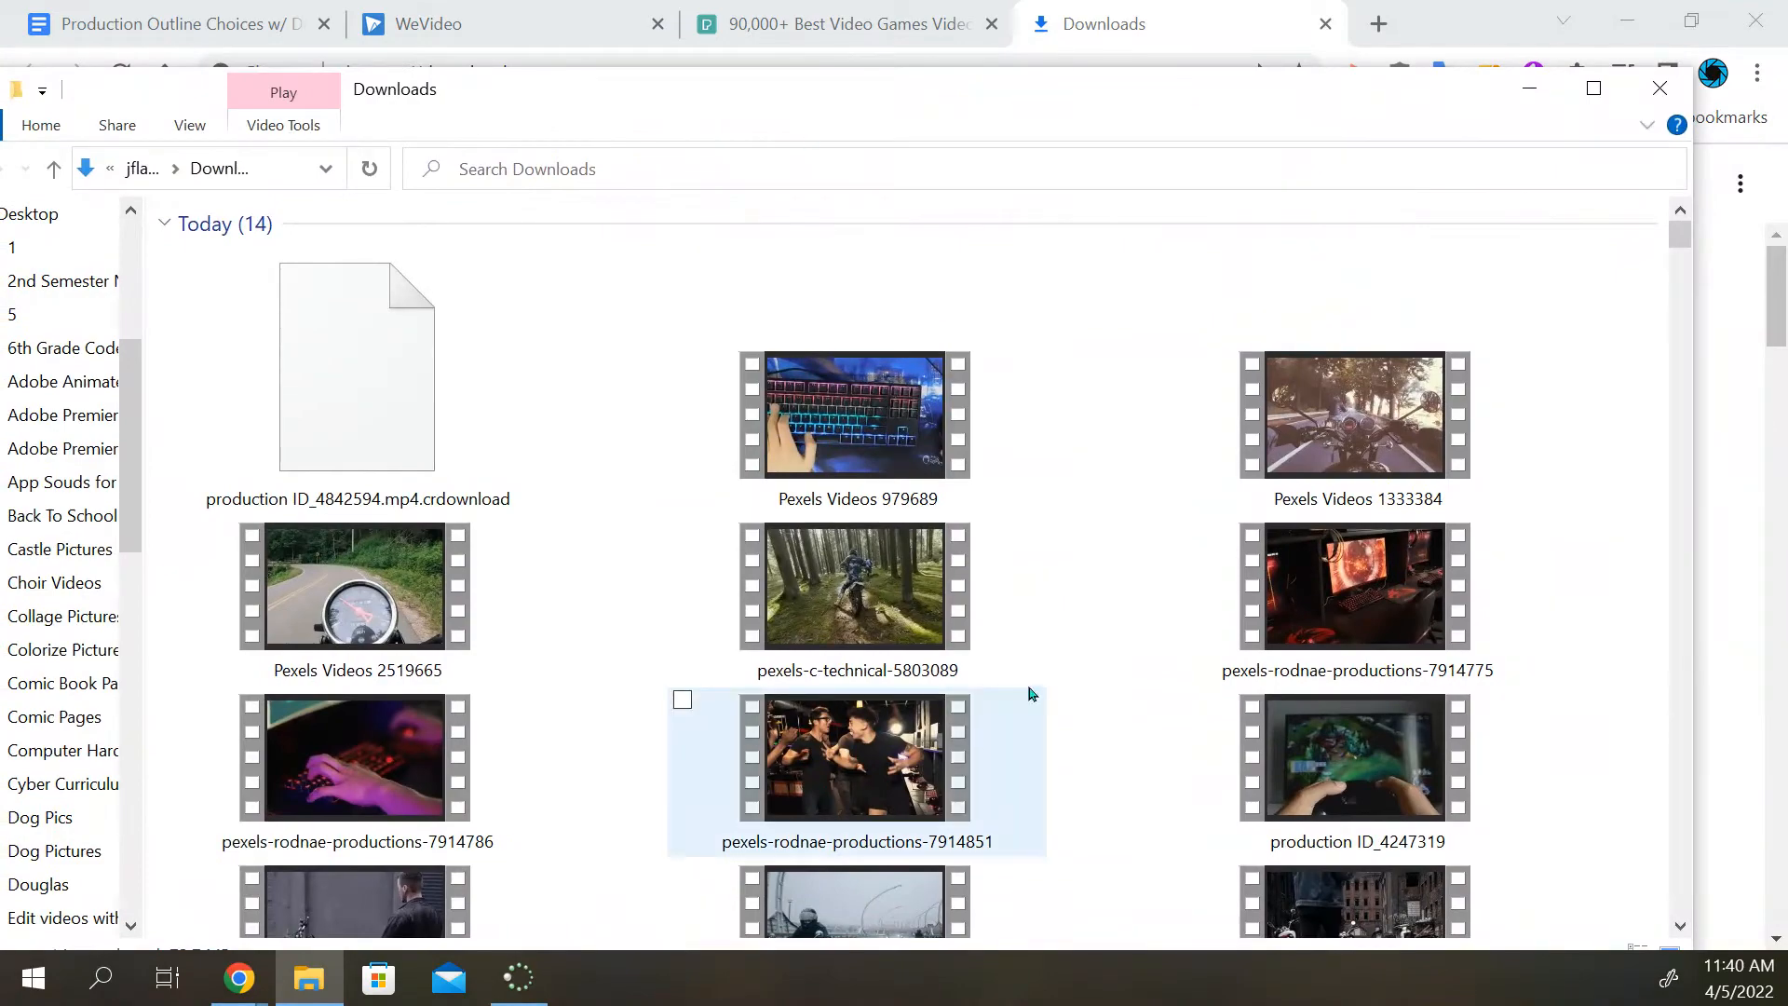
{"action": "left_click_drag", "start_coordinate": [683, 102], "coordinate": [1787, 223]}
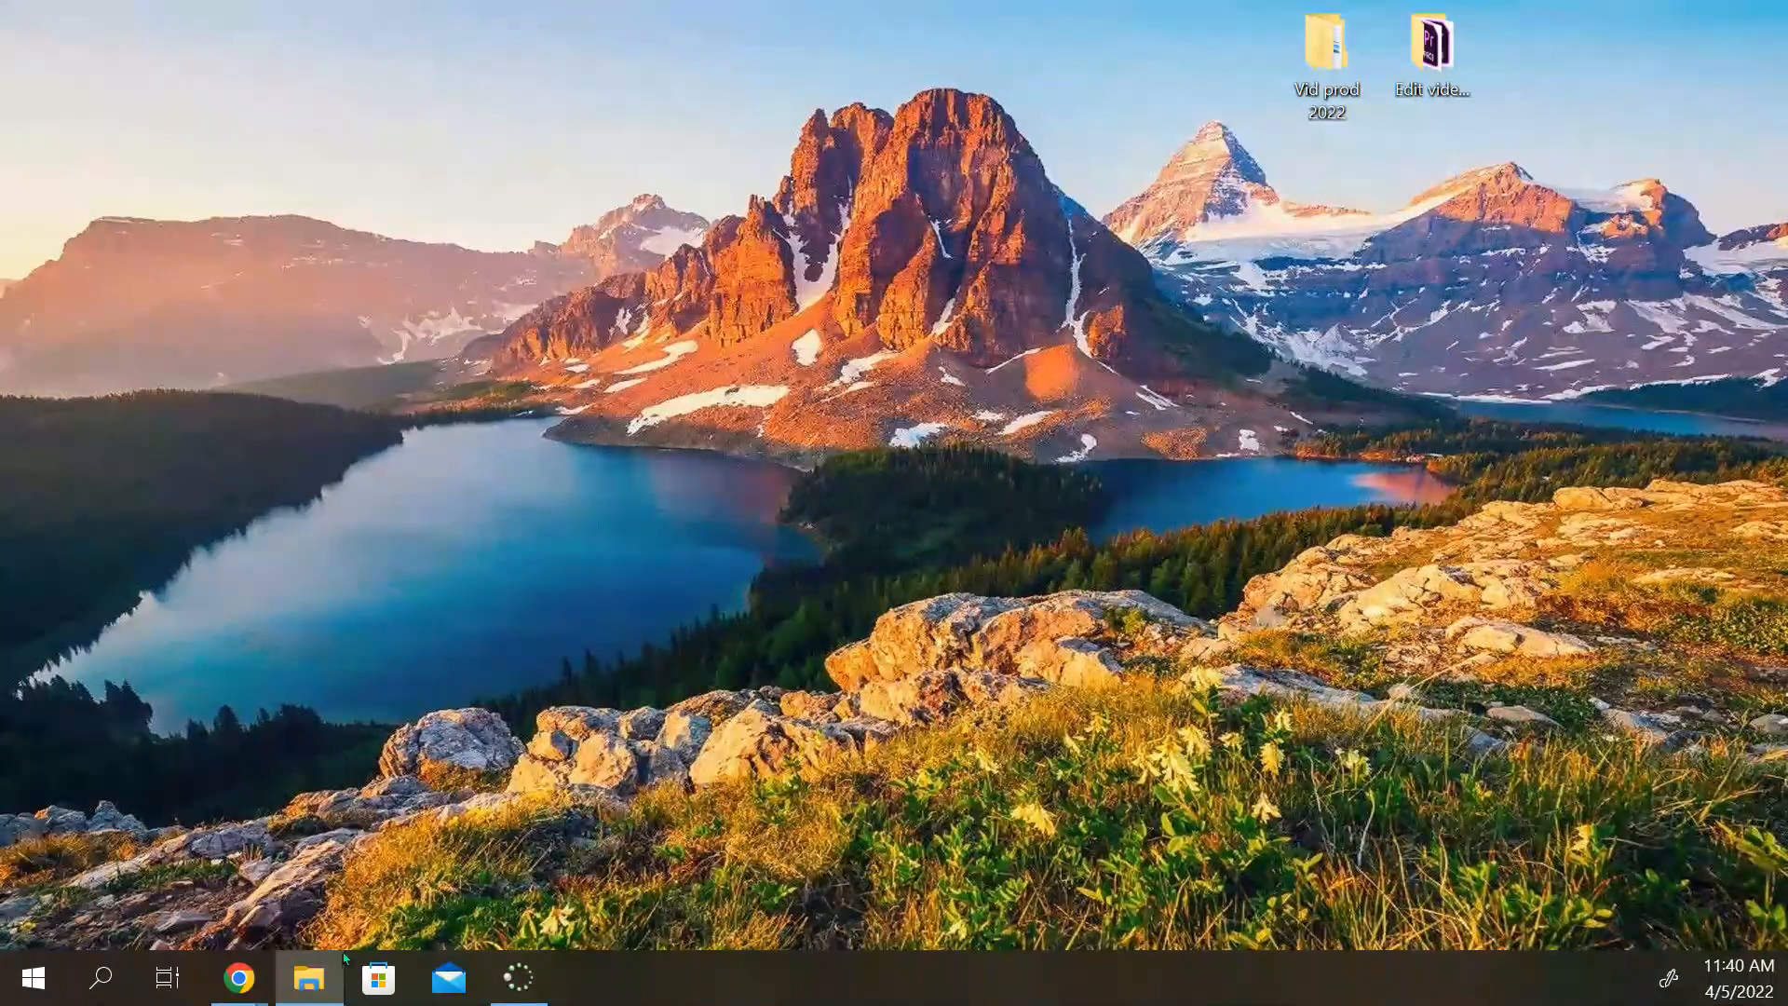
Return to the WeVideo editor, create a media folder named VideoGames and open it
{"action": "mouse_move", "coordinate": [249, 985]}
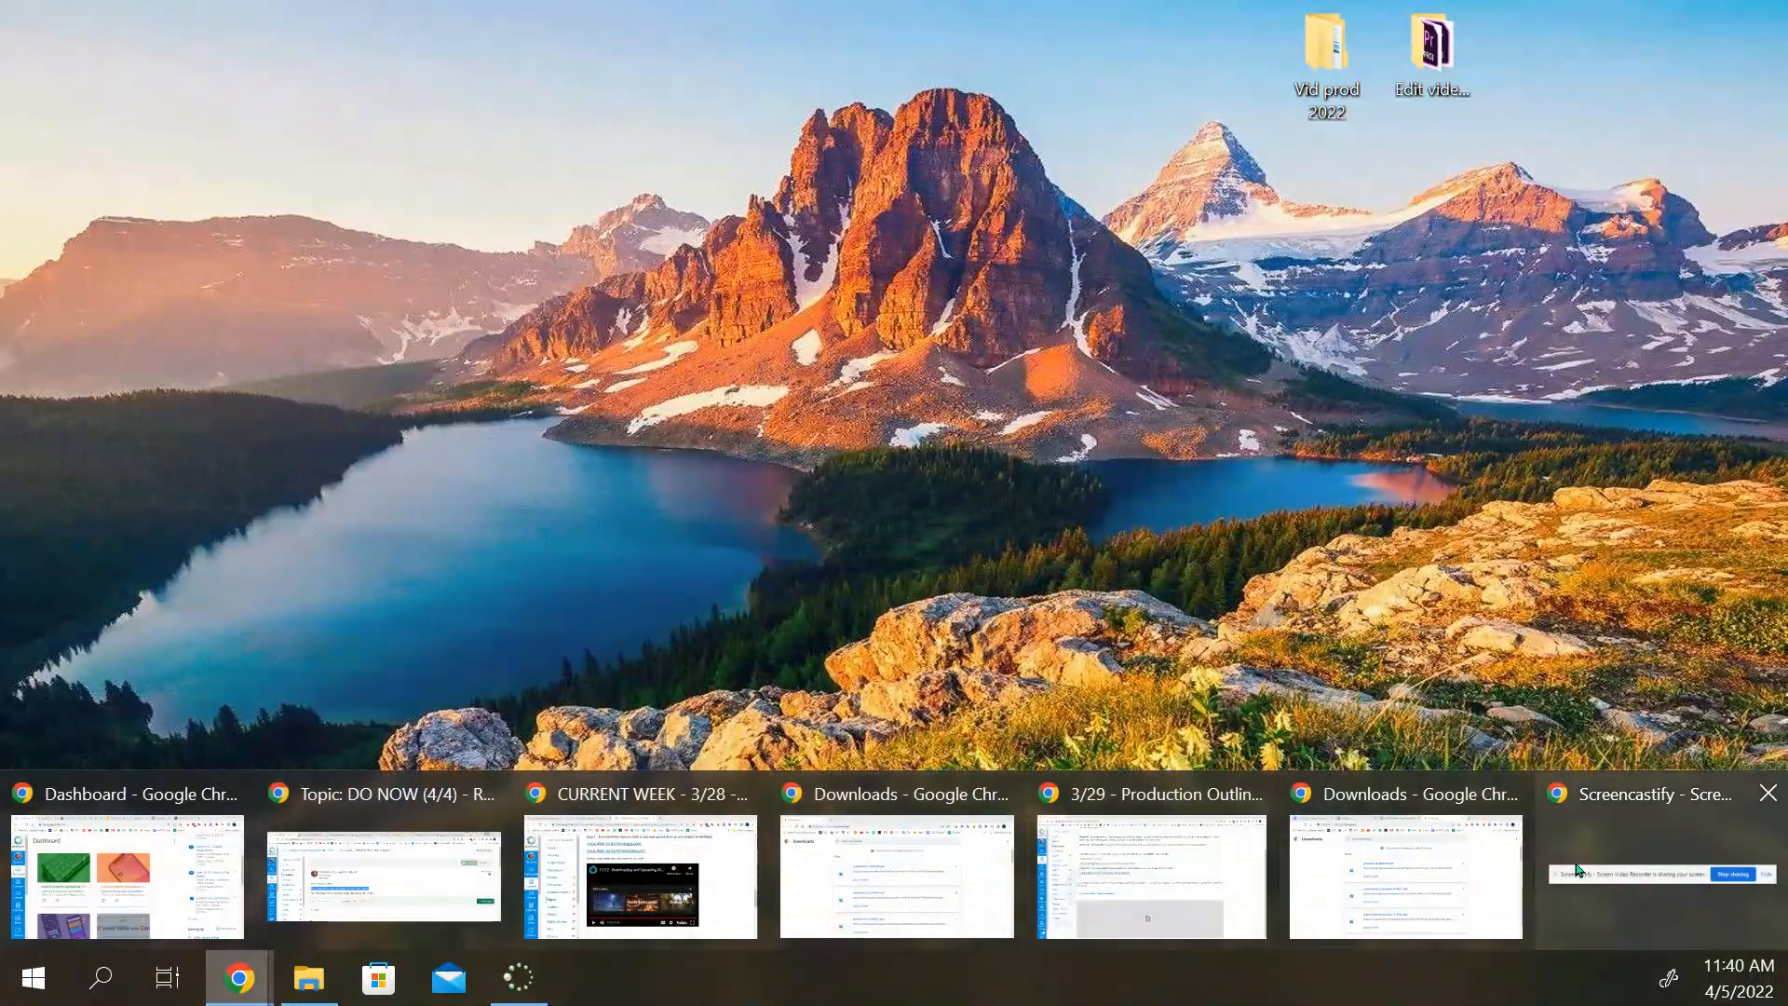
{"action": "left_click", "coordinate": [1406, 871]}
{"action": "left_click", "coordinate": [511, 14]}
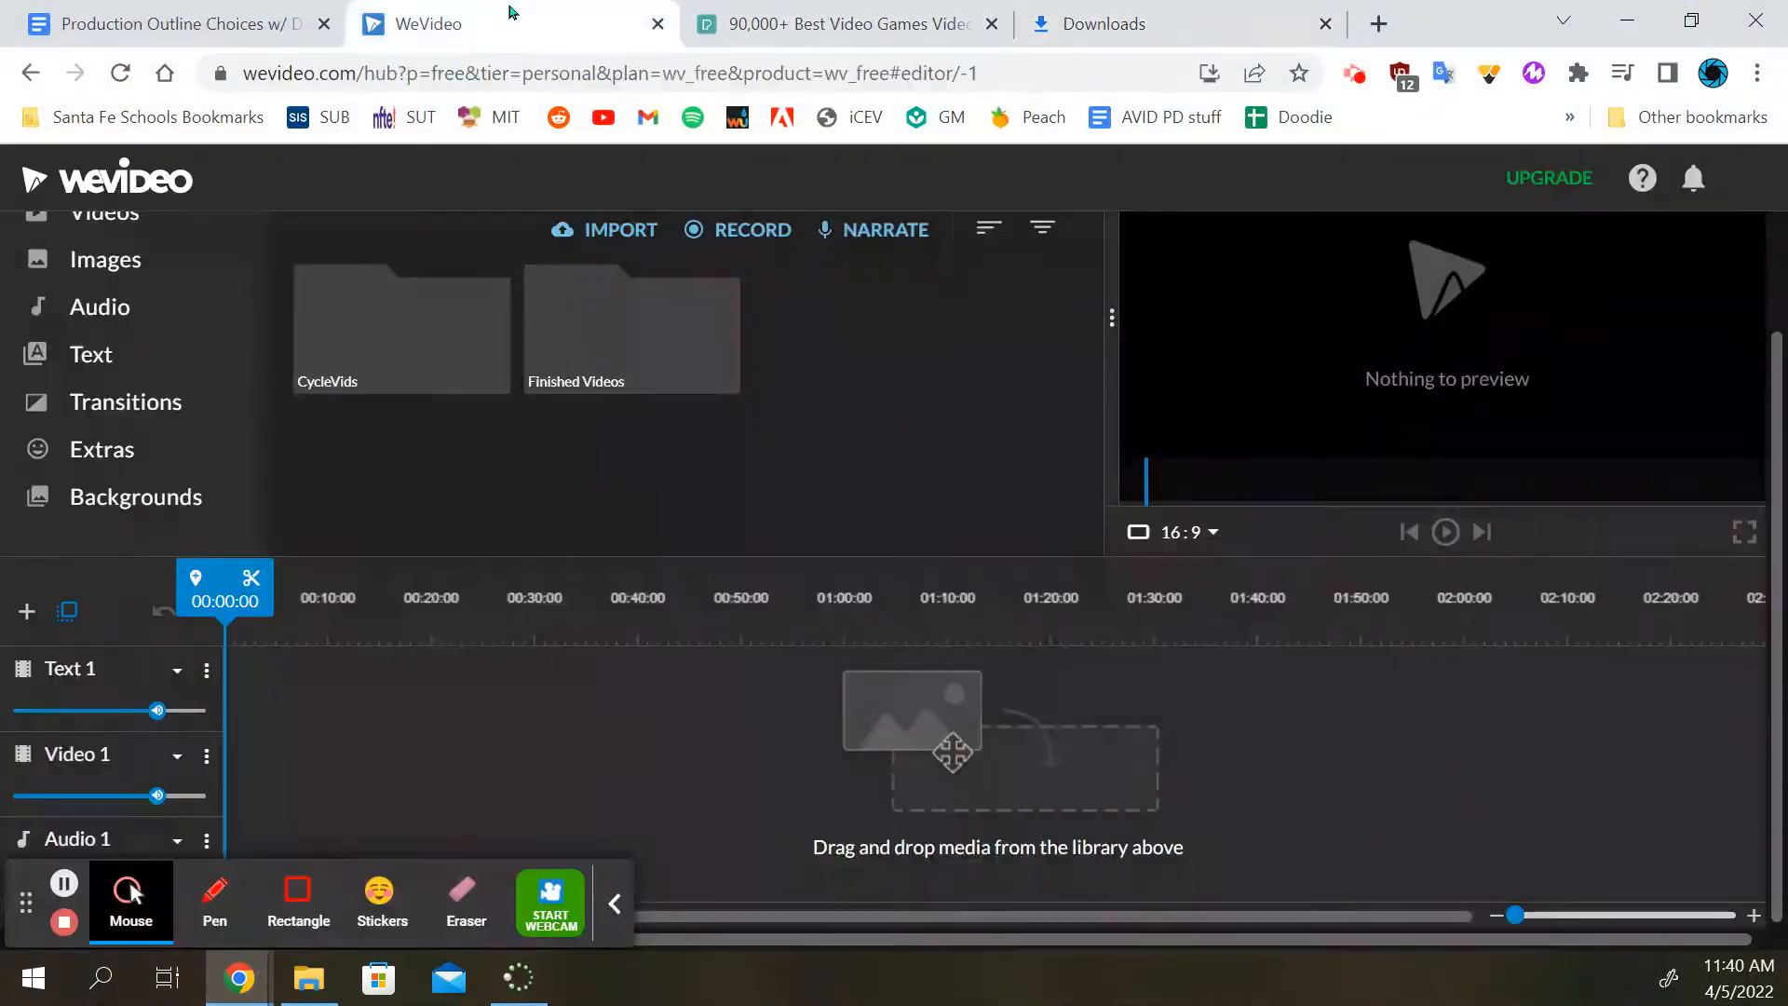
{"action": "right_click", "coordinate": [842, 389]}
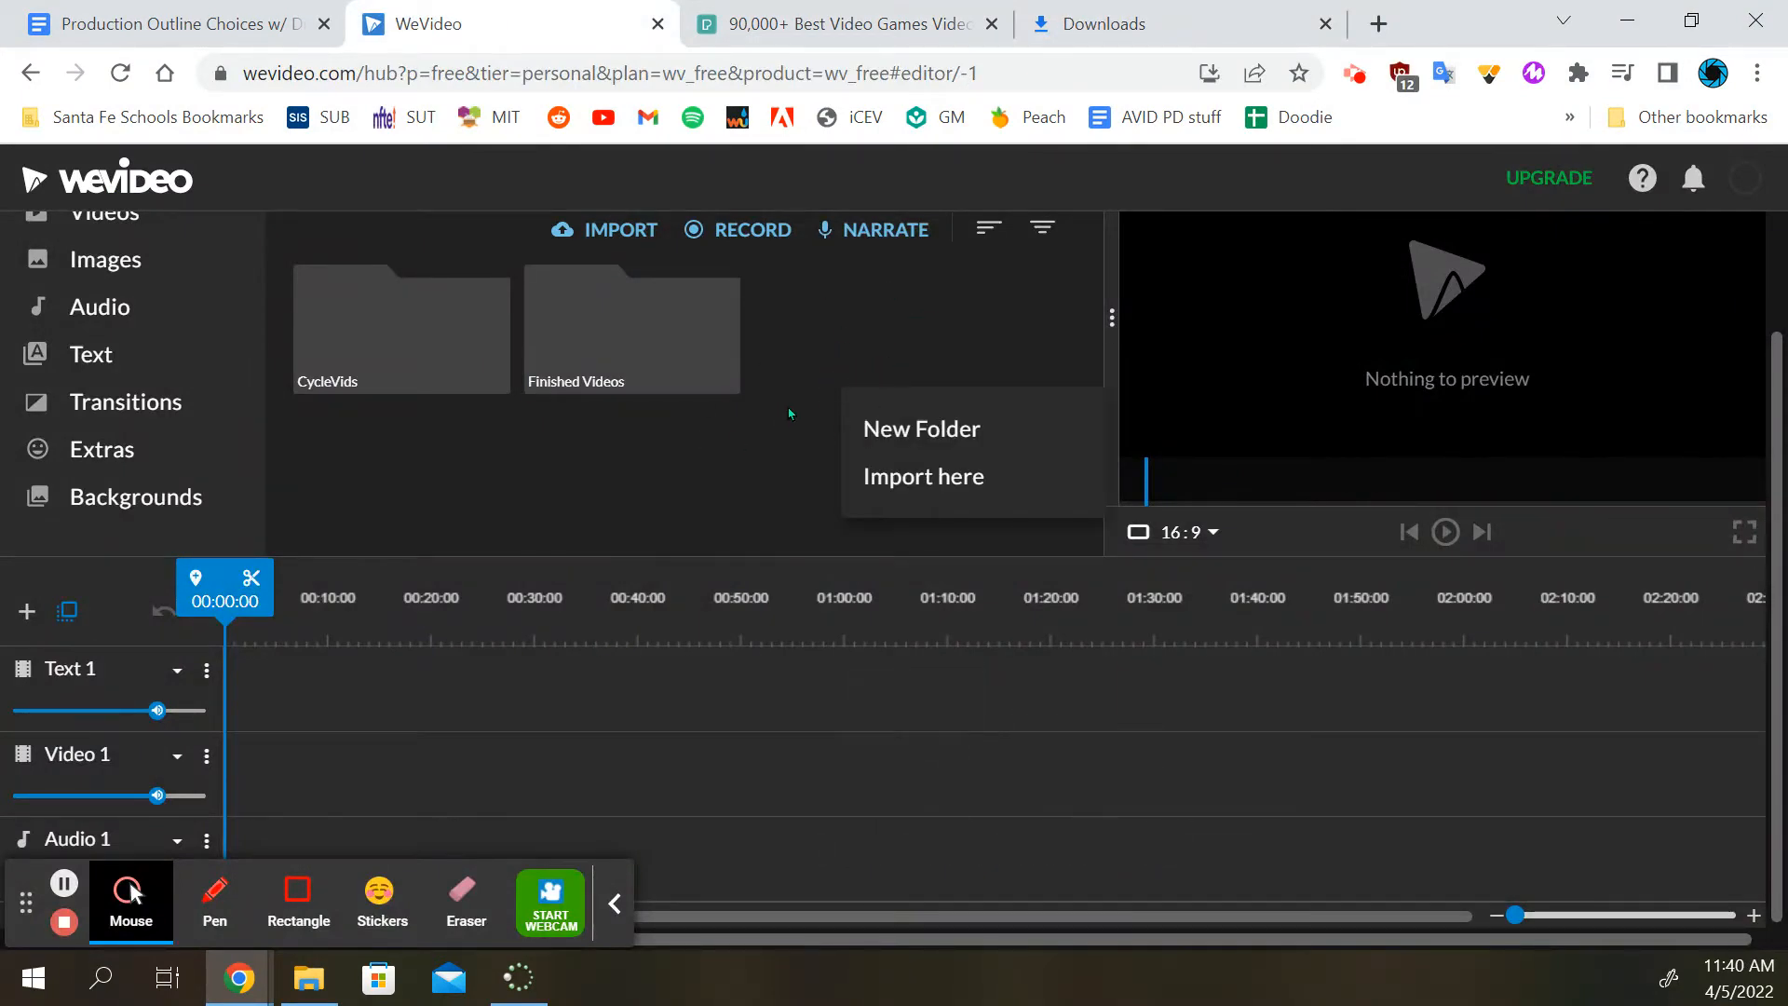
{"action": "left_click", "coordinate": [922, 424]}
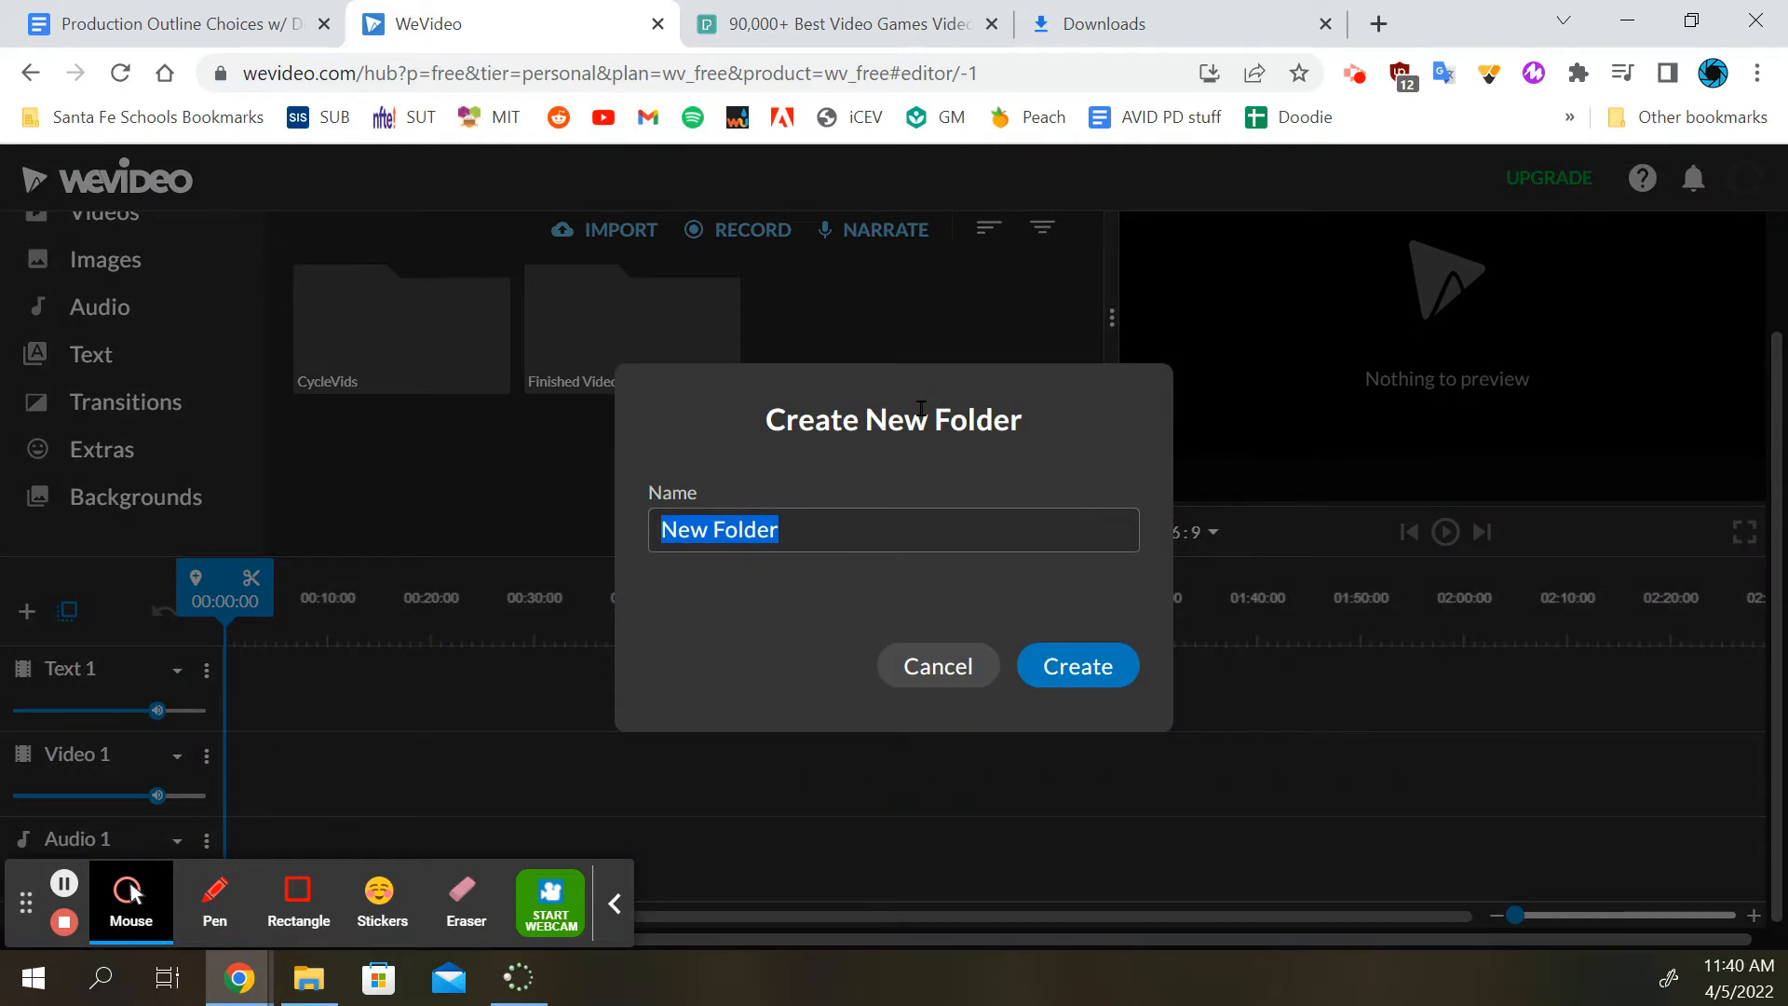
{"action": "type", "text": "VideoGames"}
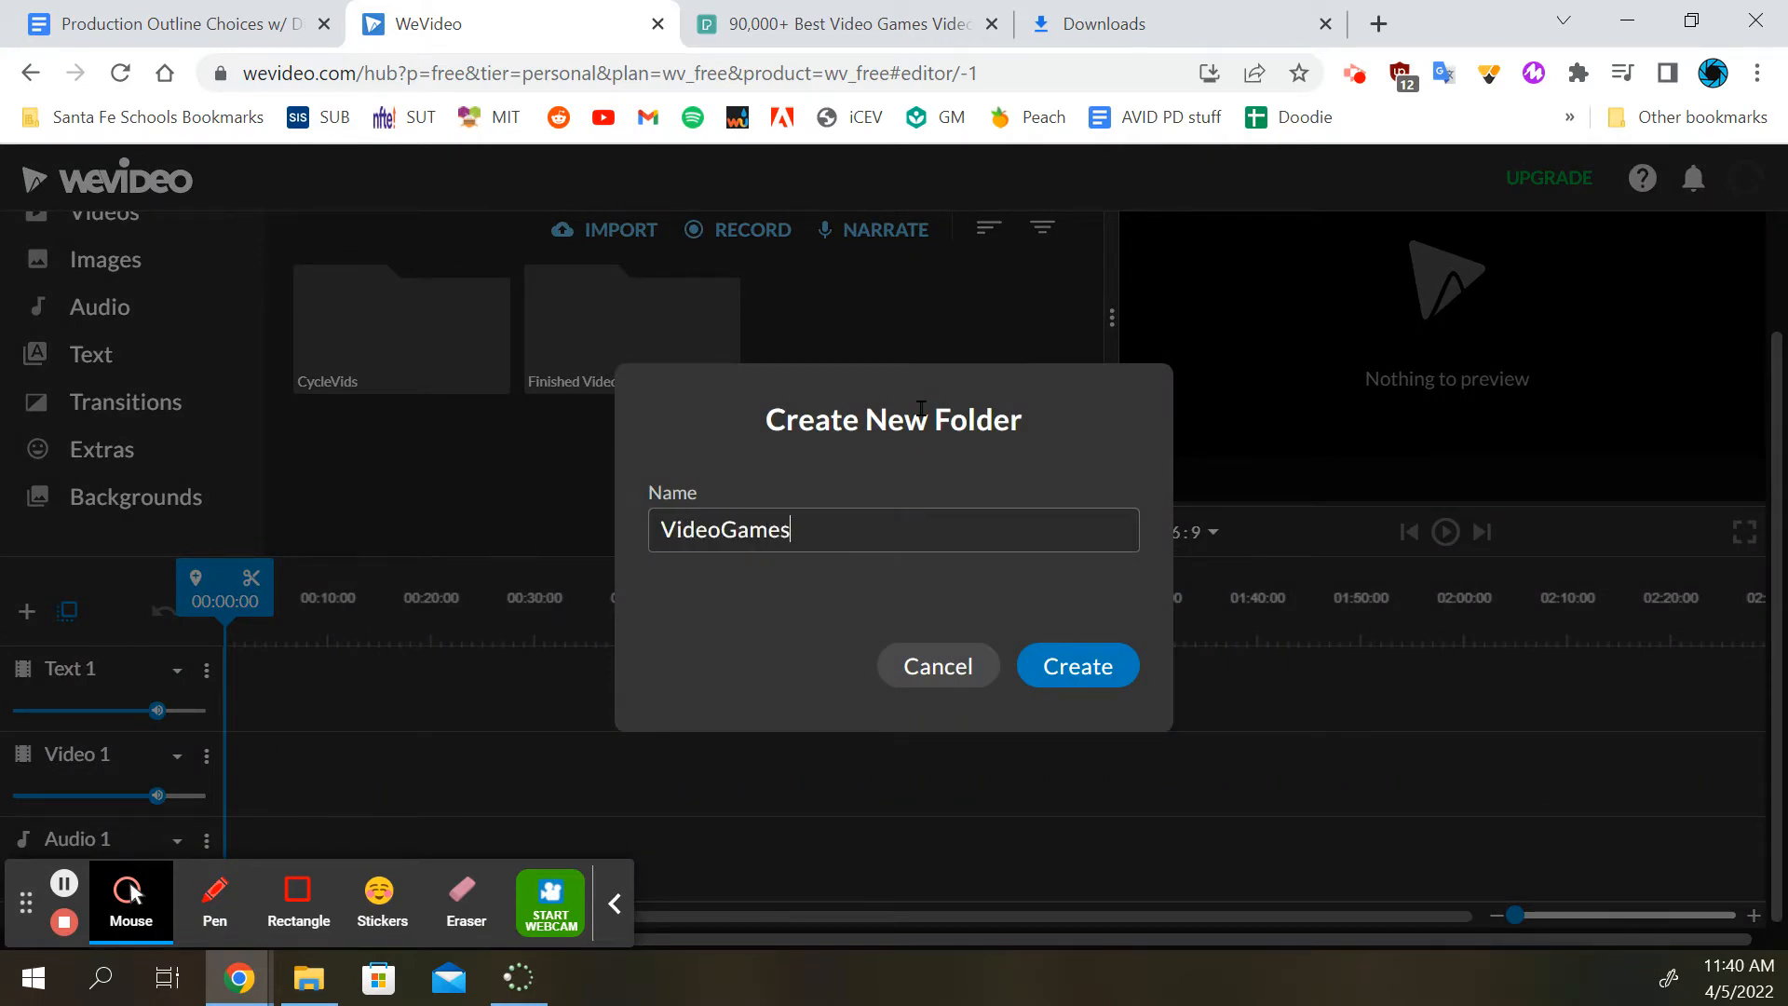
{"action": "left_click", "coordinate": [1077, 666]}
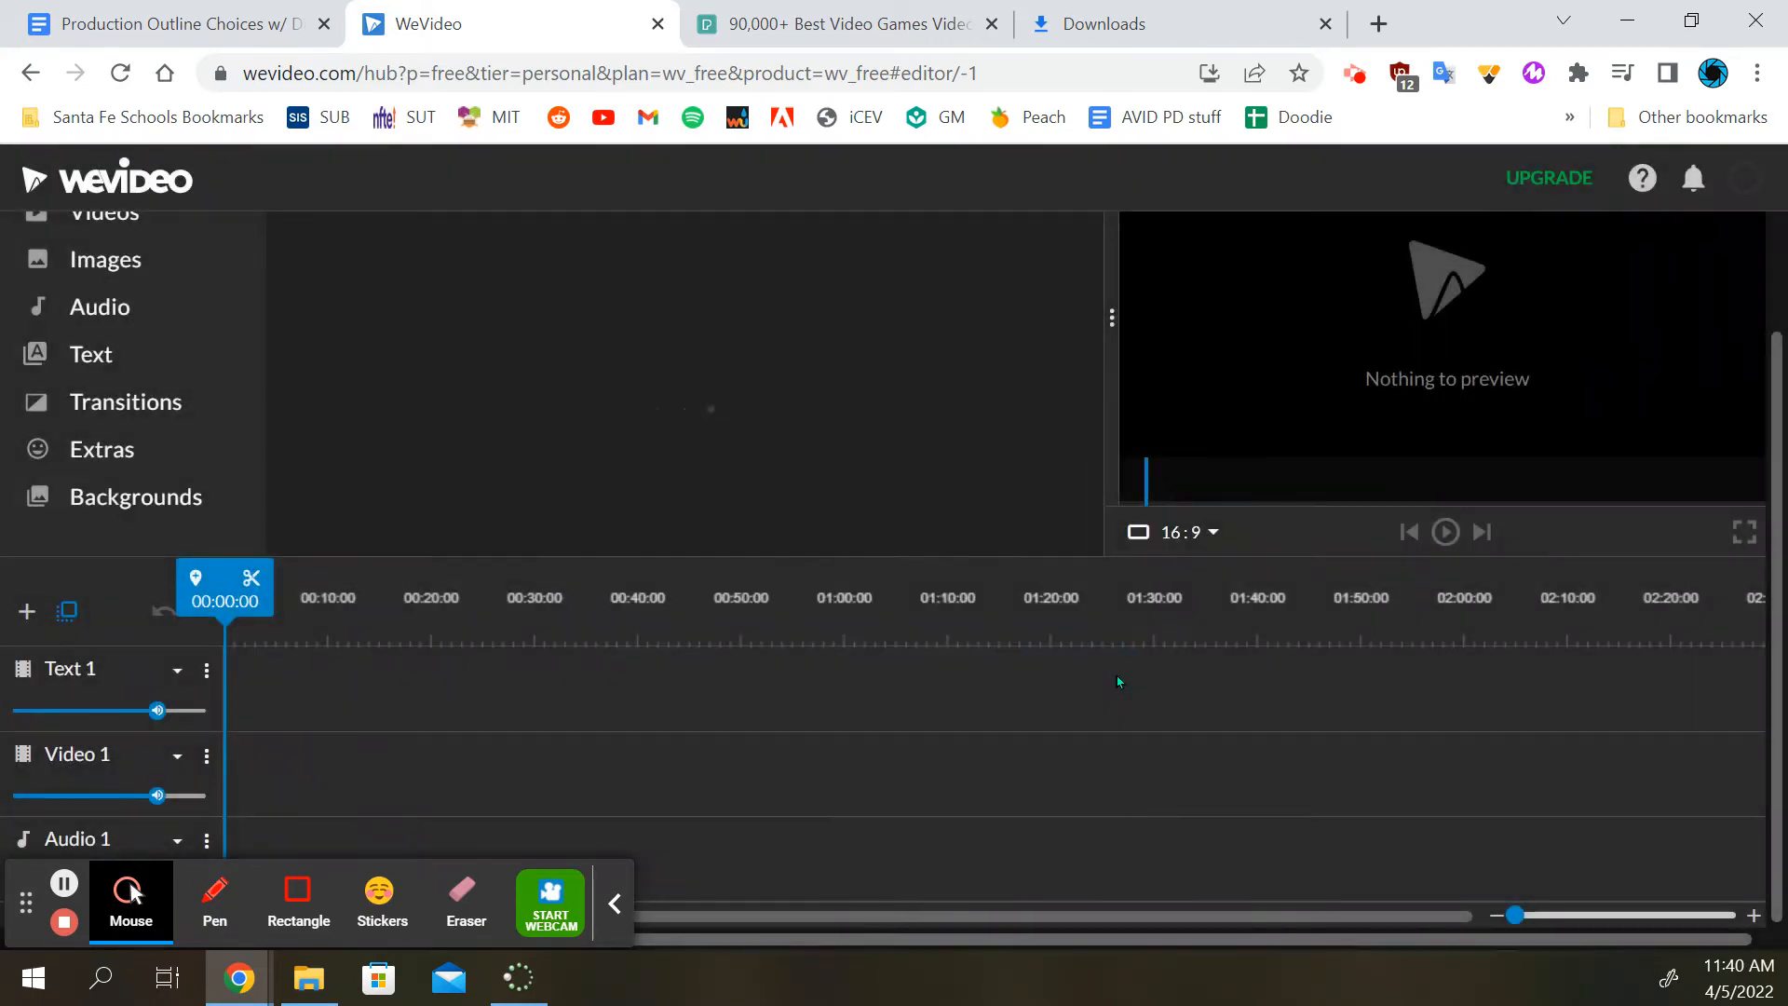
{"action": "double_click", "coordinate": [801, 333]}
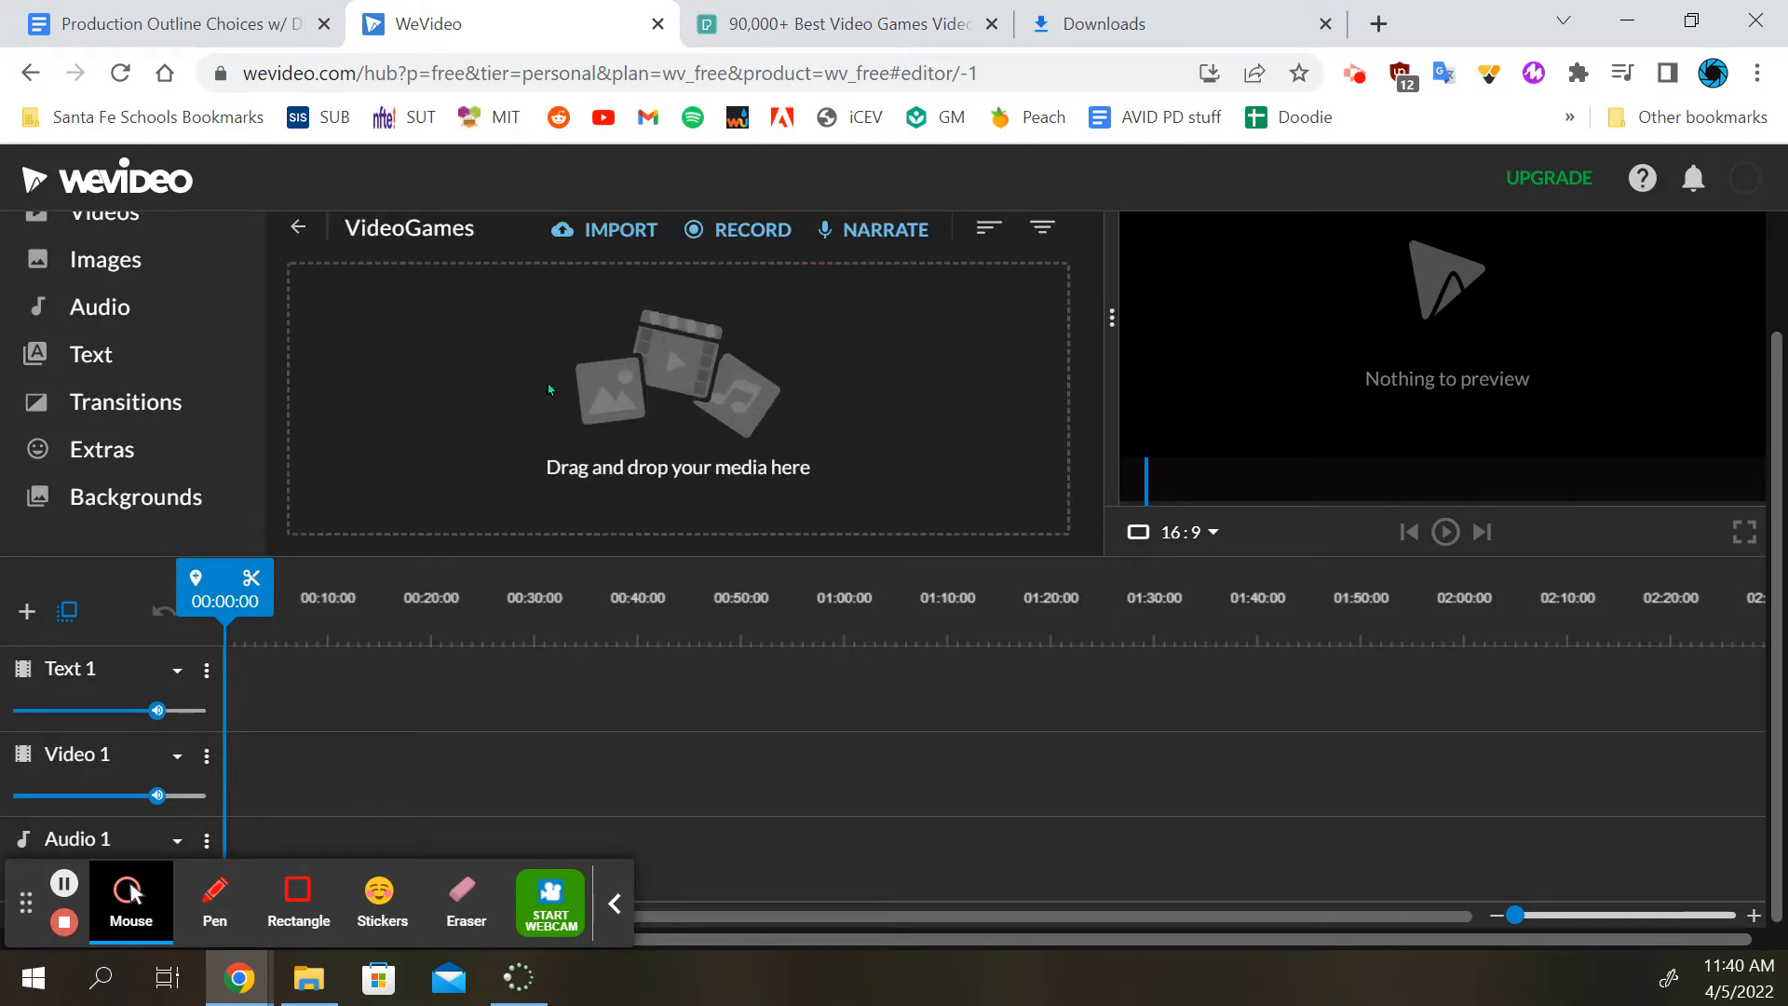
Import Pexels Videos 979689, pexels-rodnae-productions-7914775, 7914786 and 7914851, and production ID_4247319 from the Downloads folder into VideoGames
{"action": "left_click_drag", "start_coordinate": [1787, 261], "coordinate": [736, 401]}
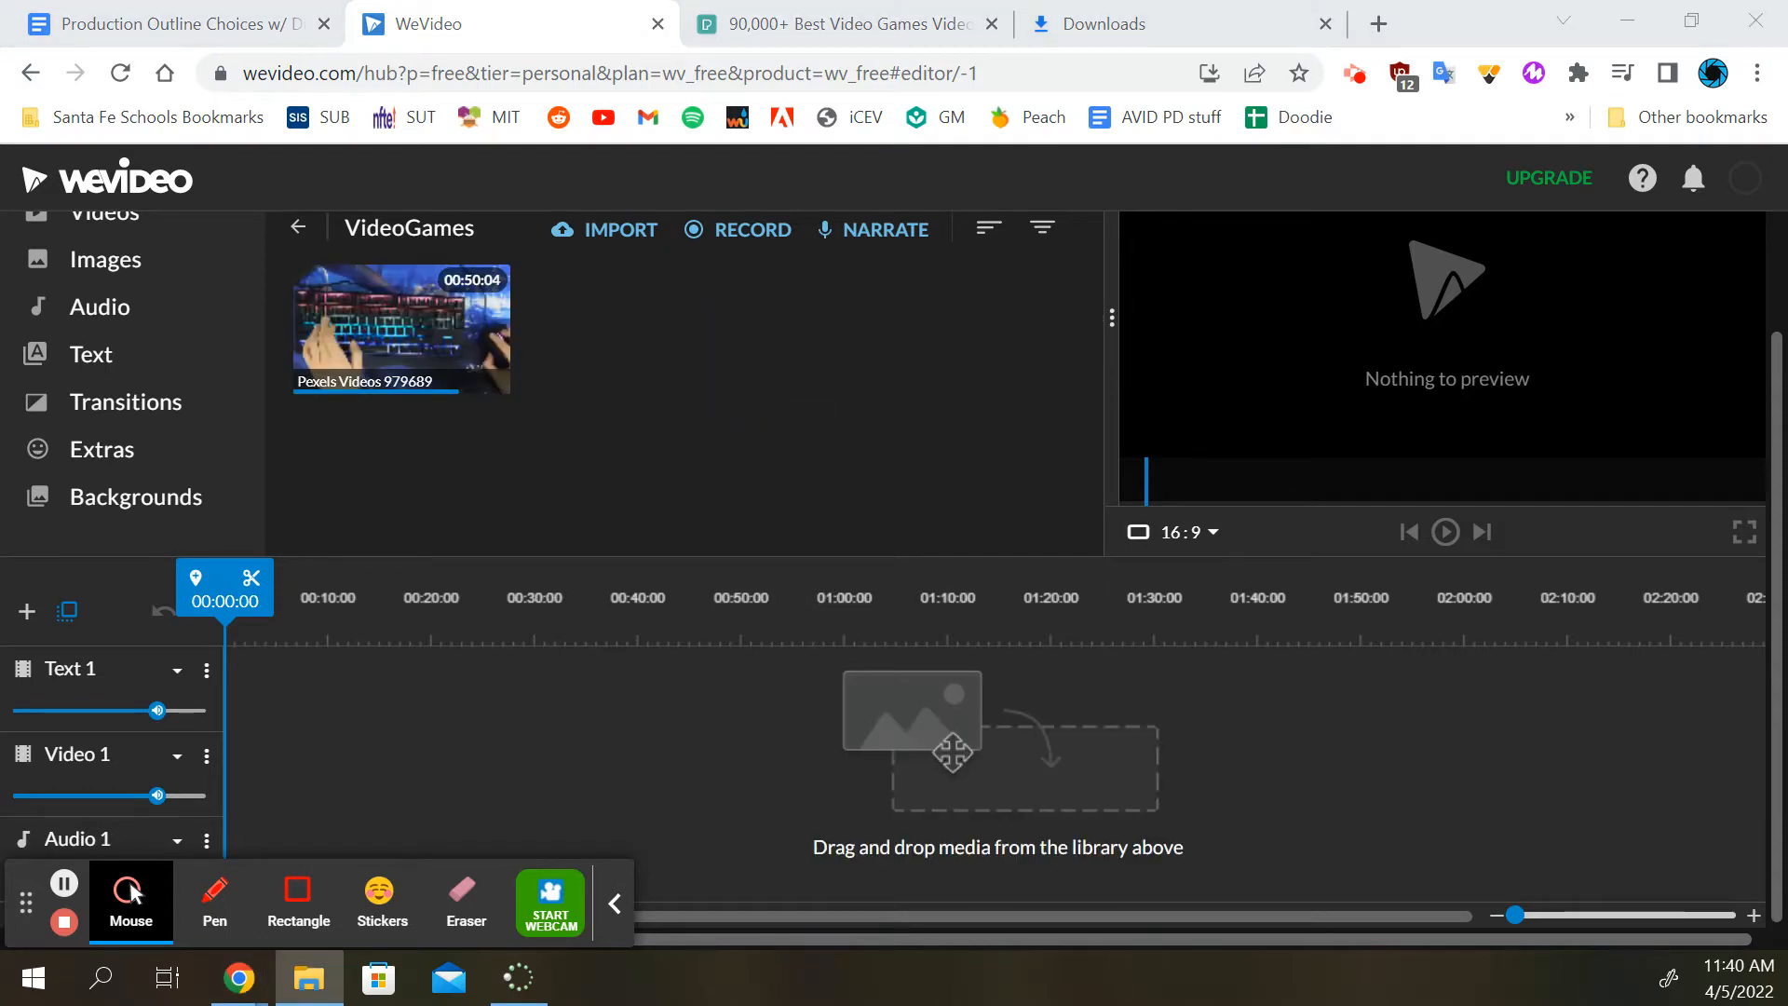
{"action": "left_click_drag", "start_coordinate": [1787, 252], "coordinate": [622, 389]}
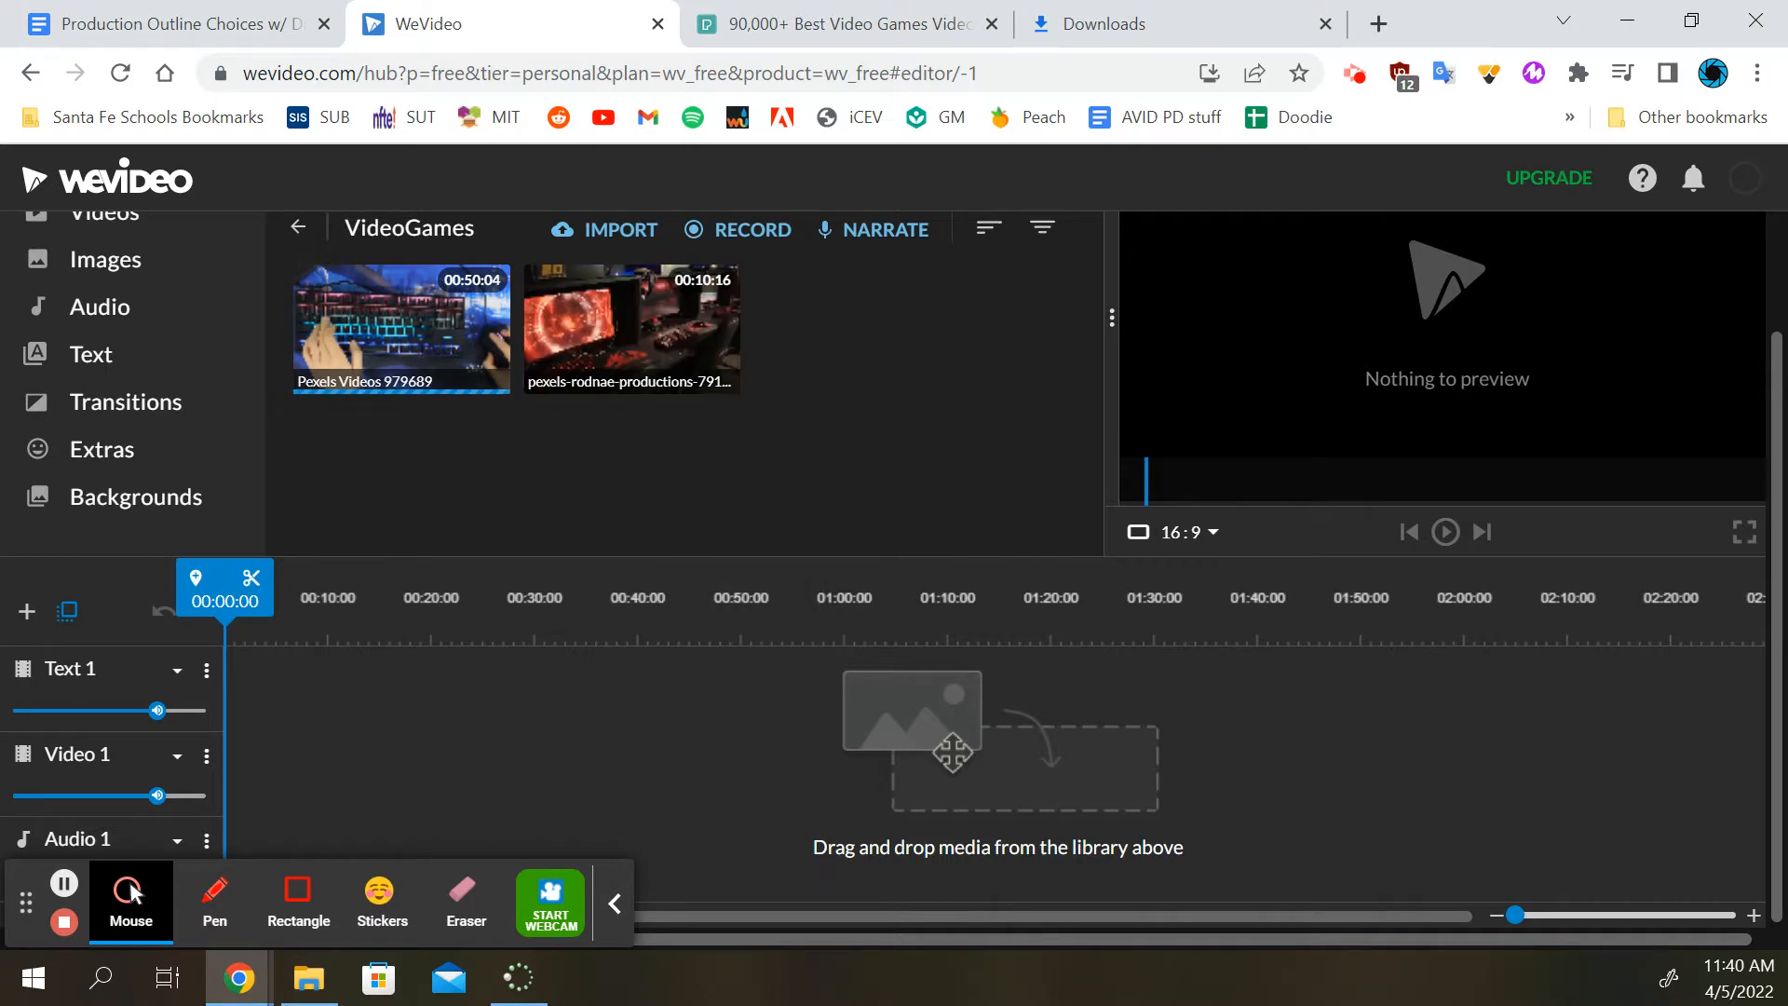
{"action": "left_click_drag", "start_coordinate": [1787, 256], "coordinate": [813, 387]}
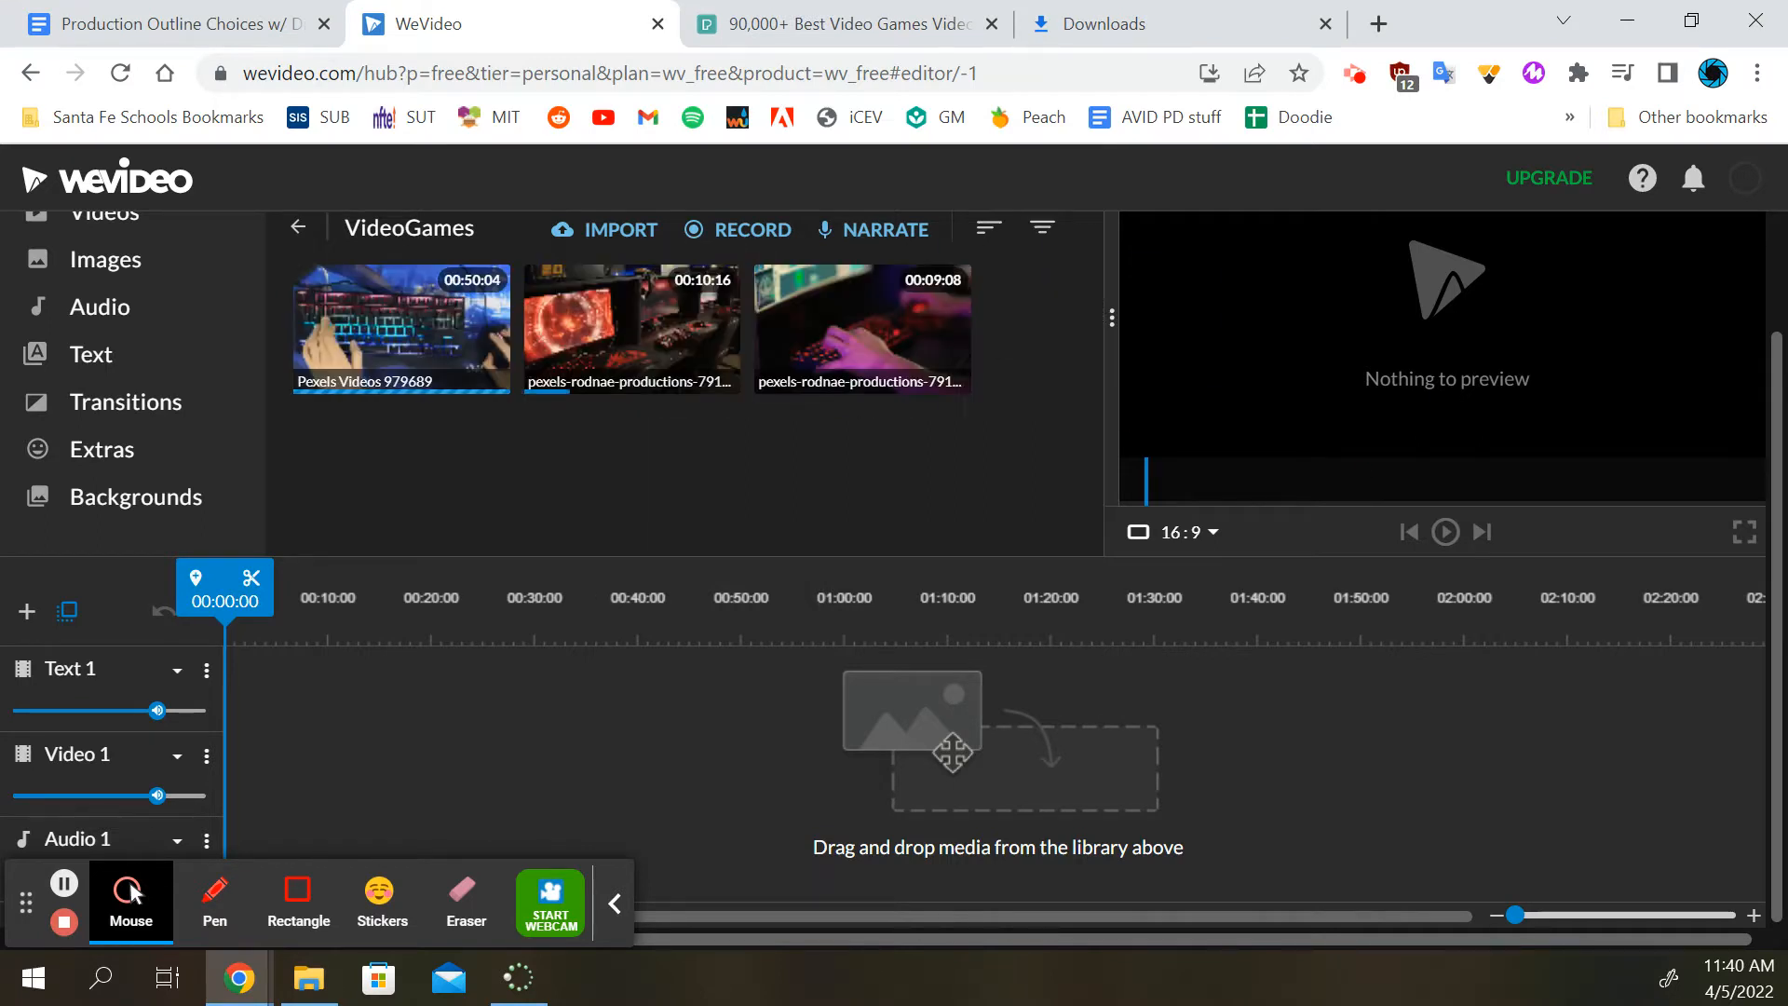
{"action": "left_click_drag", "start_coordinate": [1787, 251], "coordinate": [892, 459]}
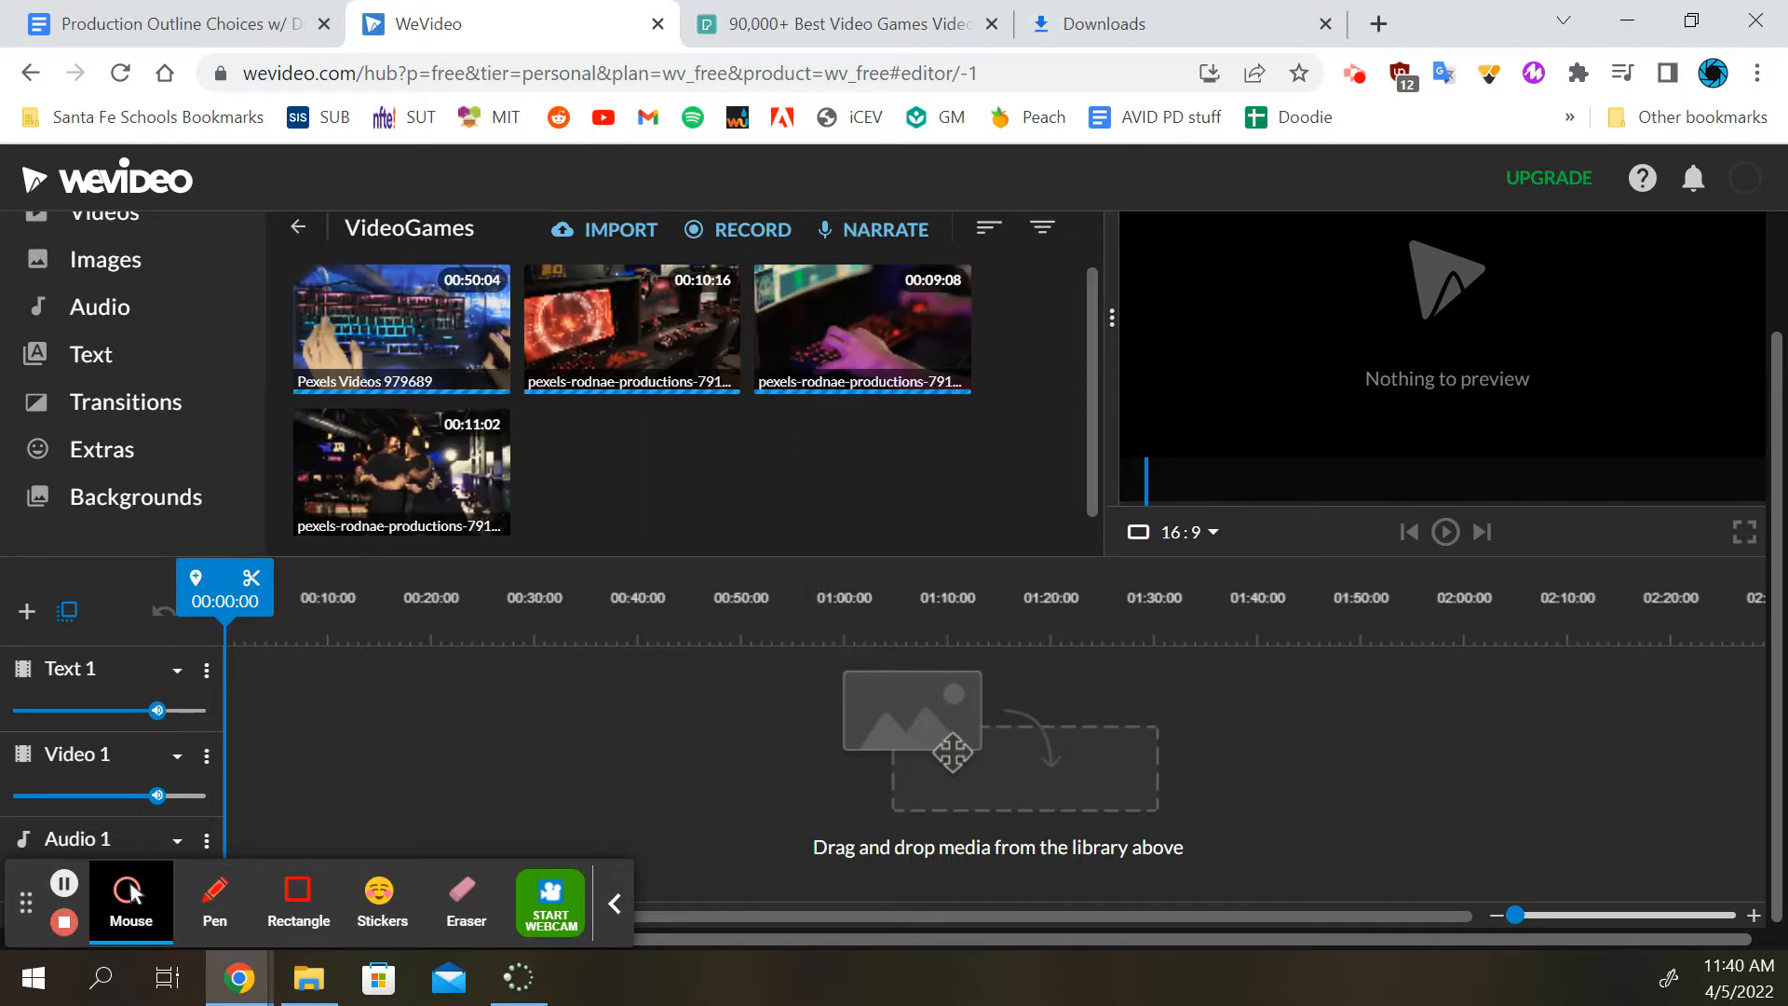
{"action": "left_click_drag", "start_coordinate": [1787, 252], "coordinate": [833, 452]}
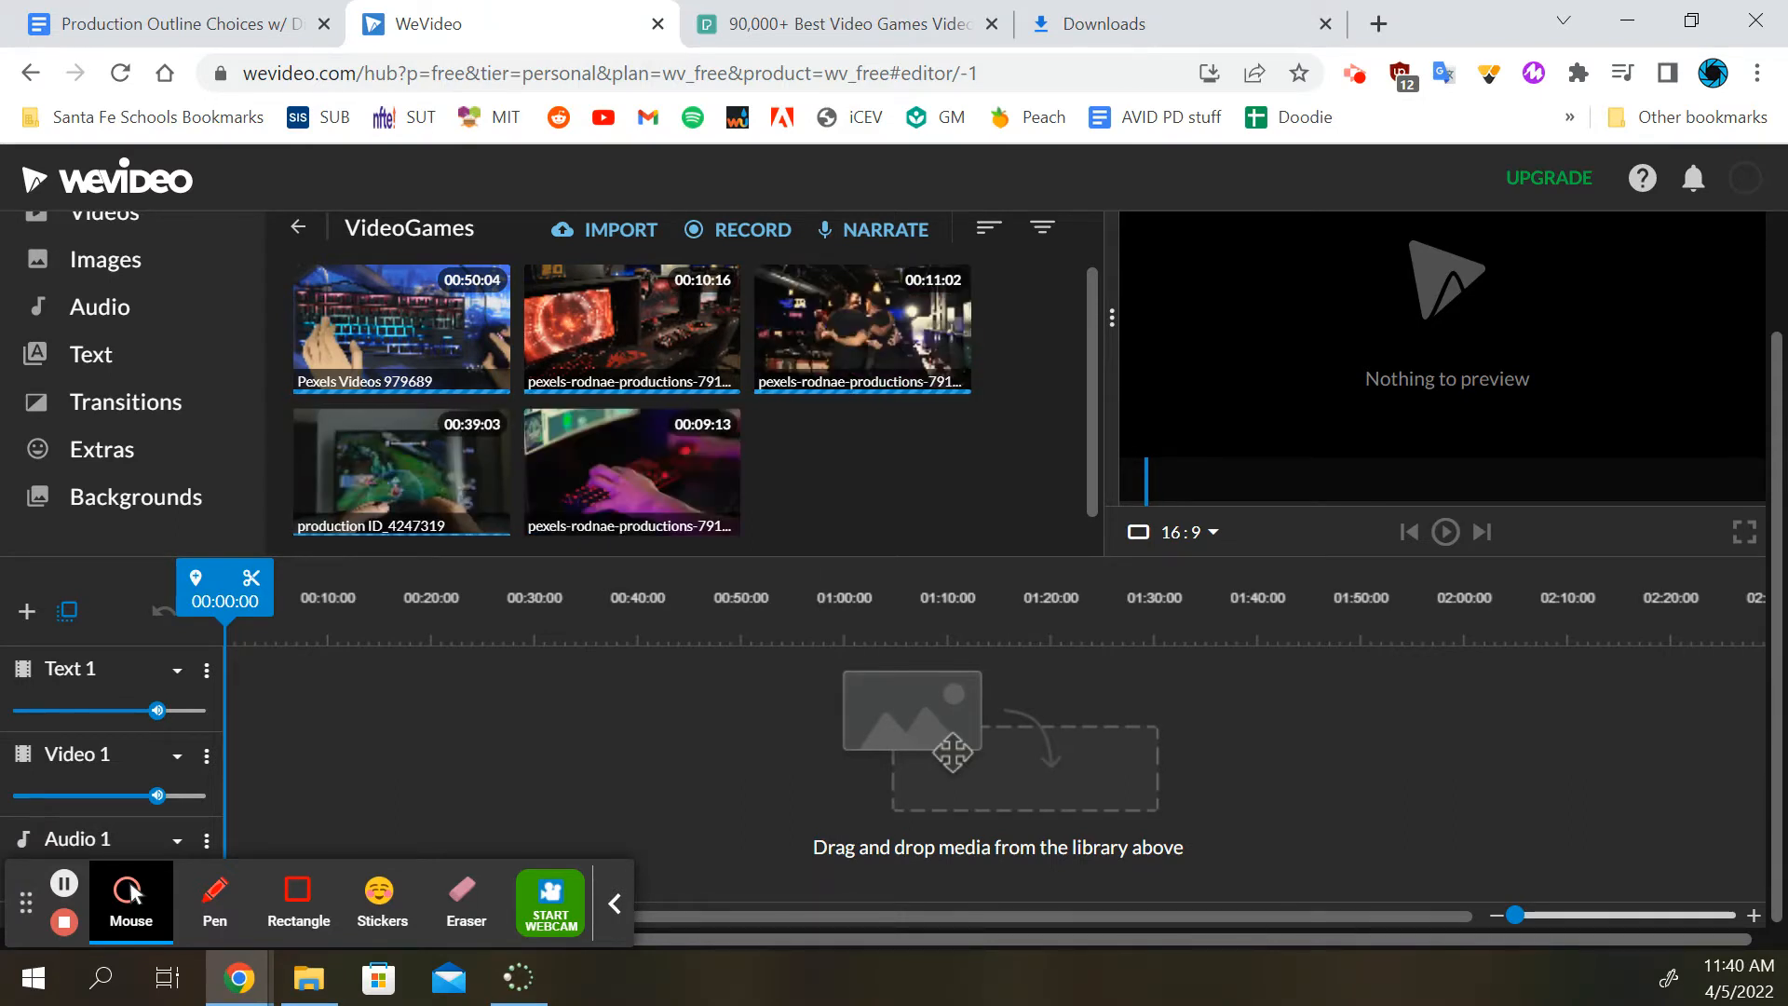
{"action": "key", "text": "alt+Tab"}
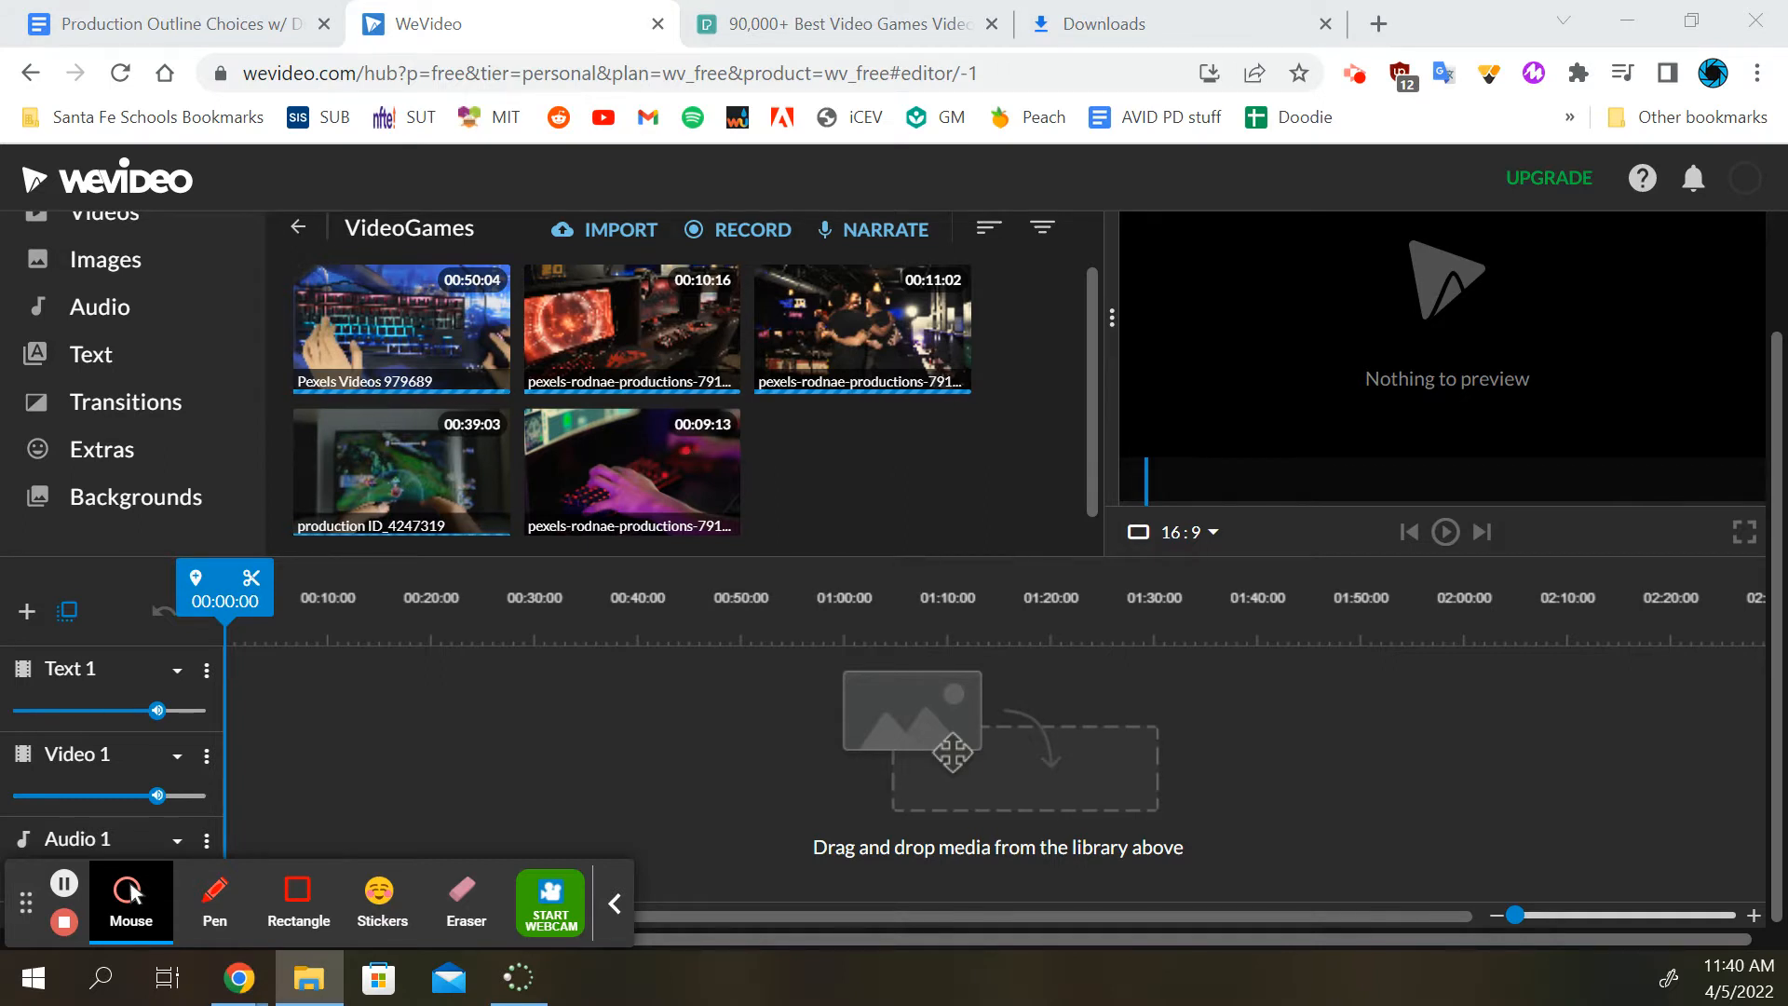
{"action": "left_click", "coordinate": [842, 451]}
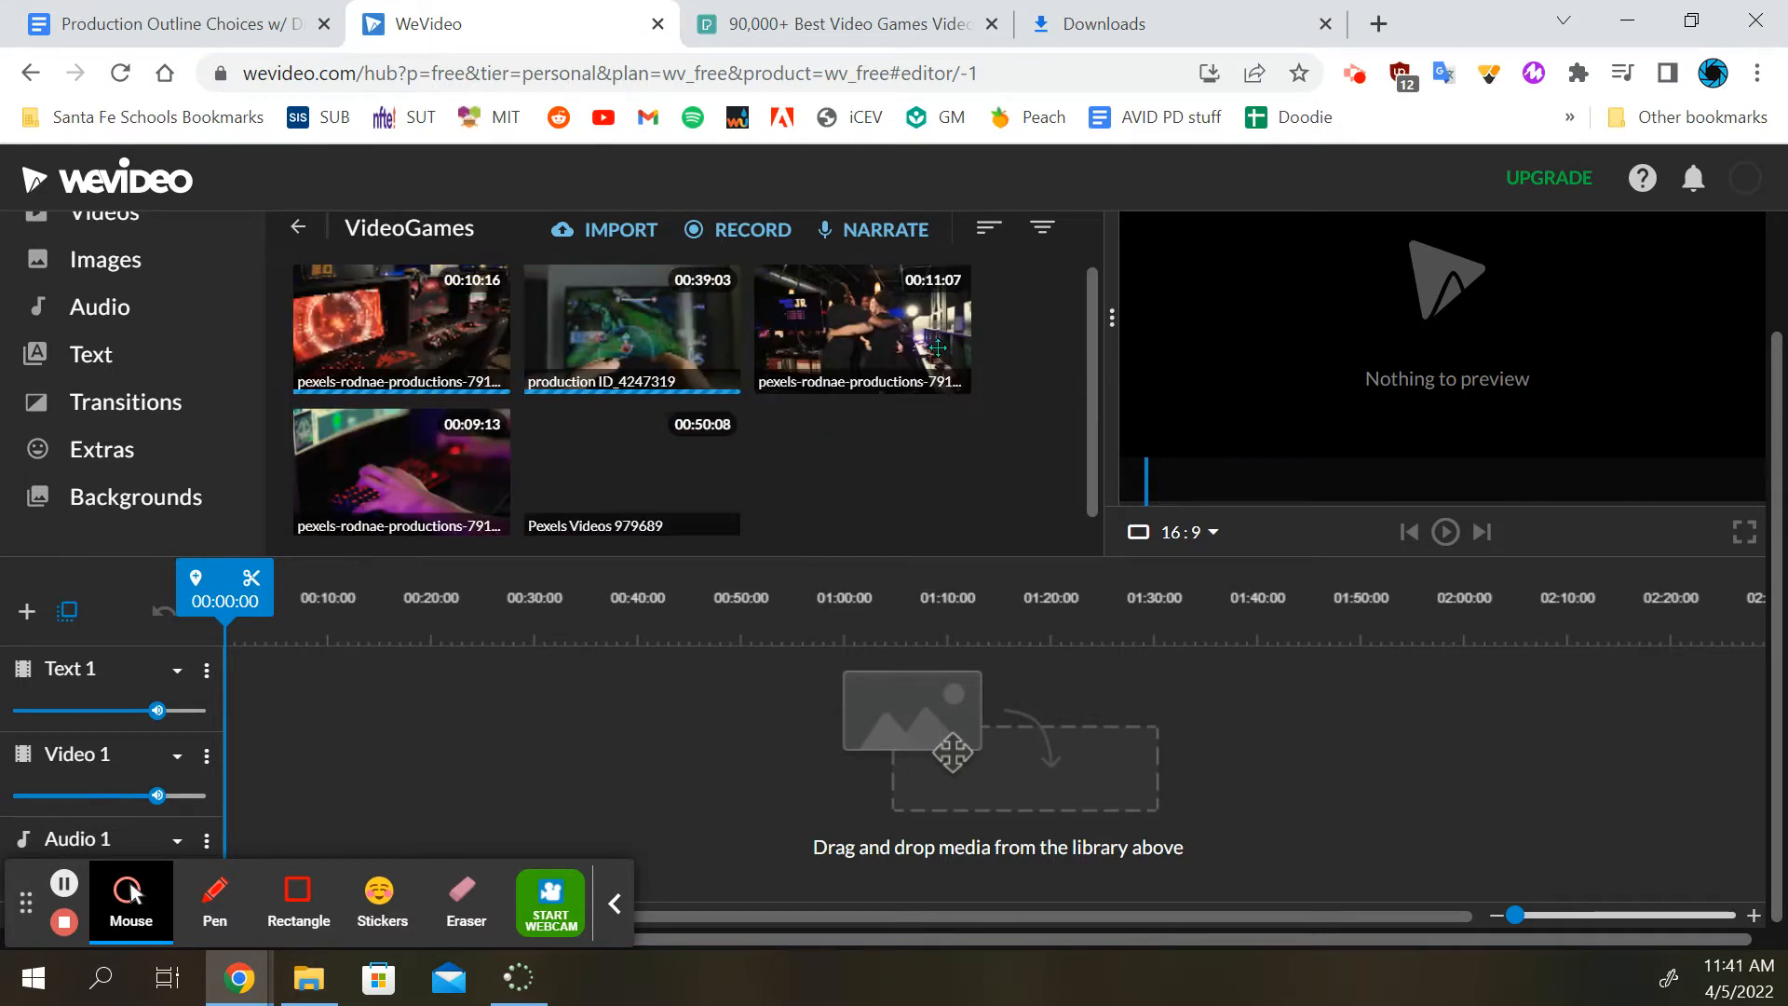
Place the production ID_4247319 clip at the start of the Video 1 track
{"action": "scroll", "coordinate": [502, 344], "scroll_direction": "up", "scroll_amount": 2}
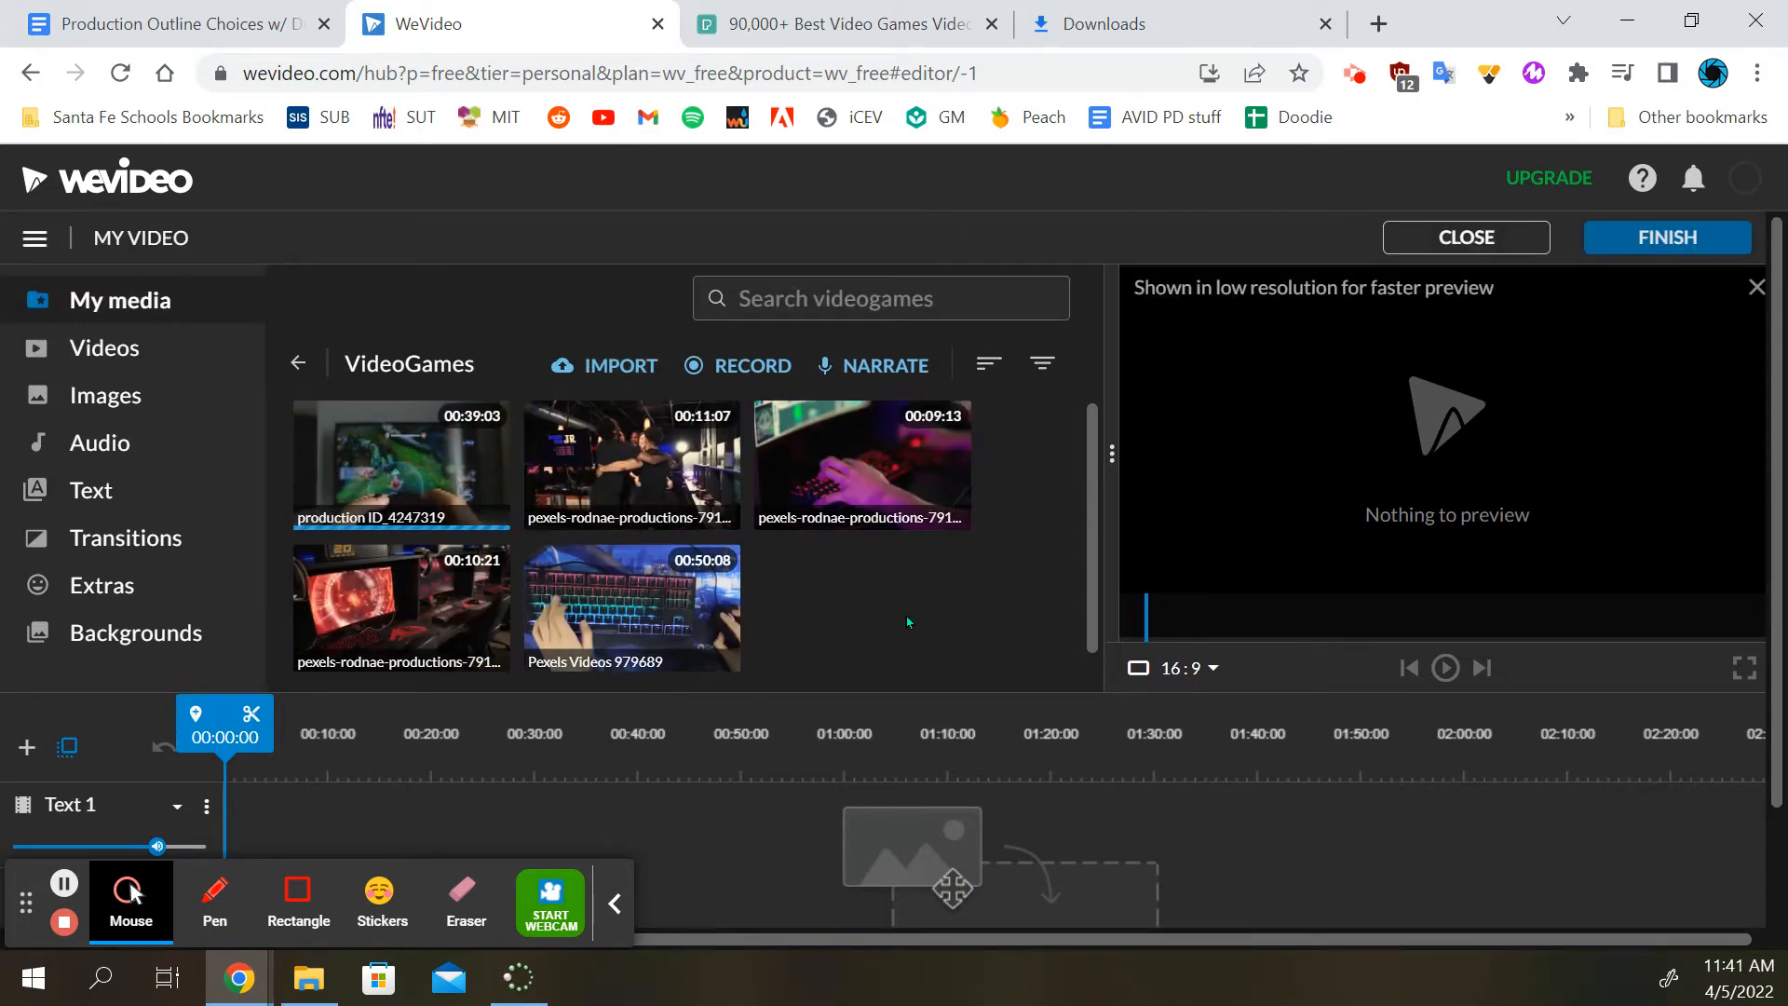
{"action": "scroll", "coordinate": [908, 622], "scroll_direction": "down", "scroll_amount": 1}
{"action": "scroll", "coordinate": [392, 443], "scroll_direction": "down", "scroll_amount": 2}
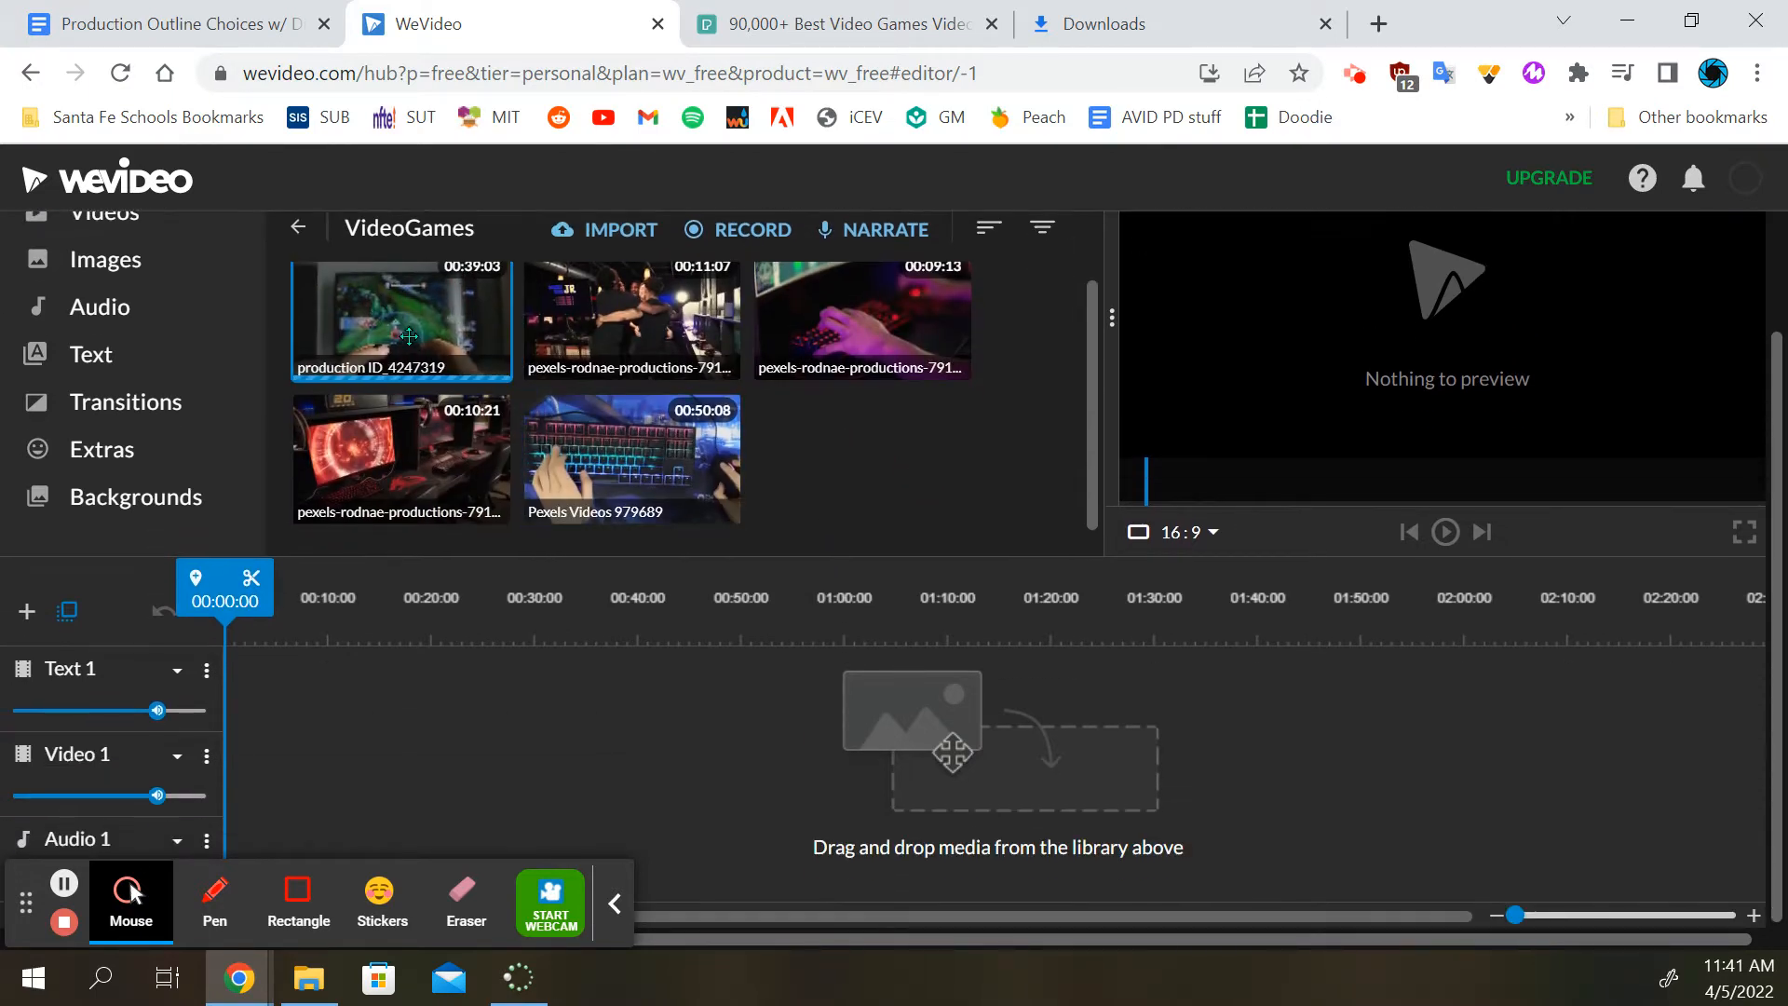
{"action": "left_click_drag", "start_coordinate": [406, 311], "coordinate": [265, 775]}
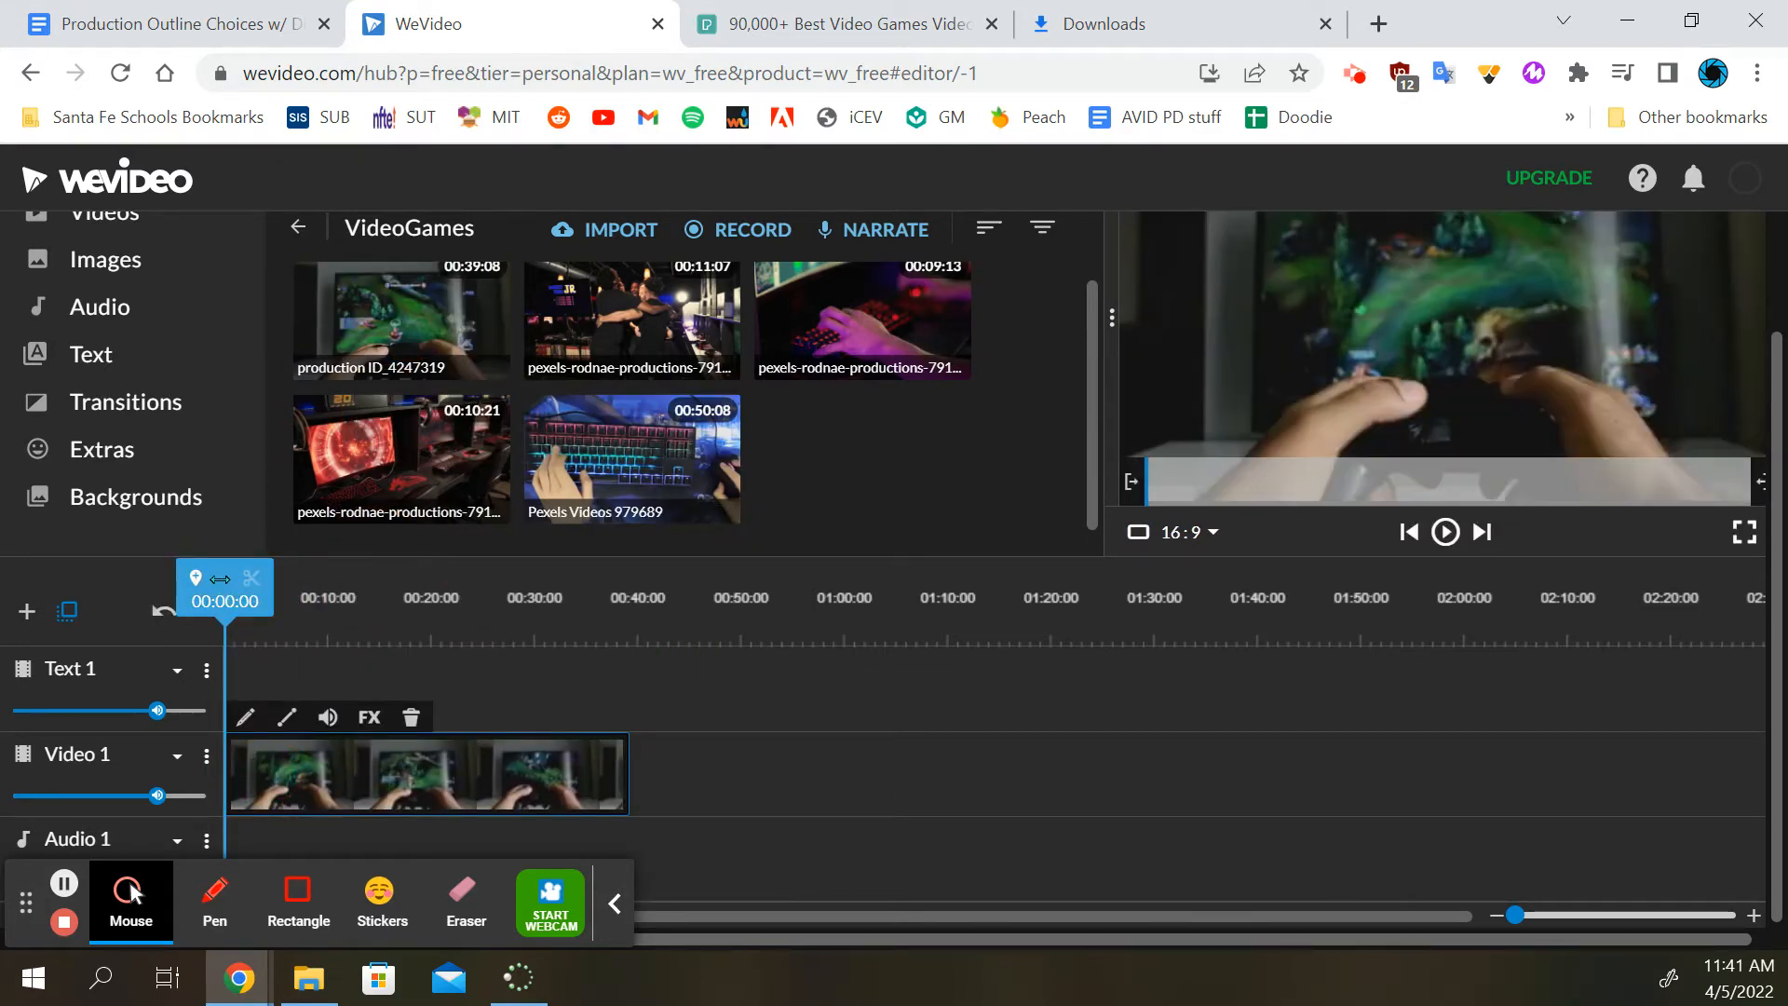
Preview the opening seconds of the controller clip on the timeline
{"action": "mouse_move", "coordinate": [233, 584]}
{"action": "left_mouse_down"}
{"action": "mouse_move", "coordinate": [323, 585]}
{"action": "mouse_move", "coordinate": [238, 585]}
{"action": "left_mouse_up"}
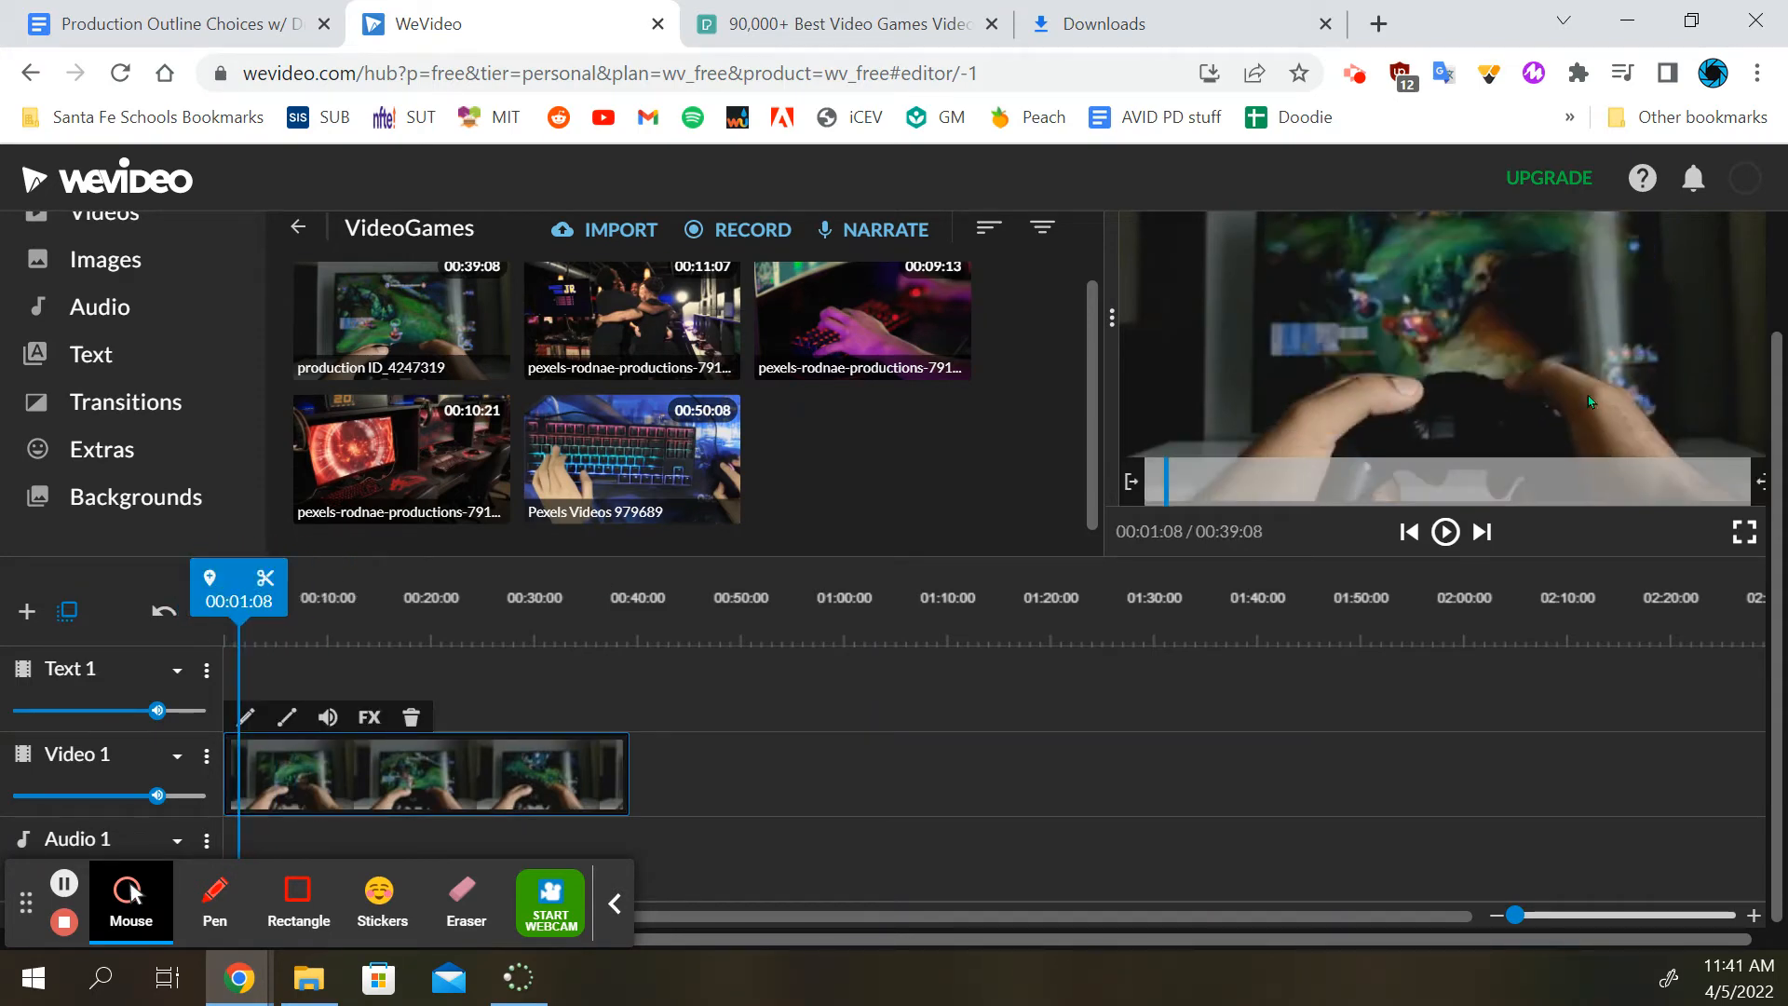
{"action": "left_click", "coordinate": [1447, 533]}
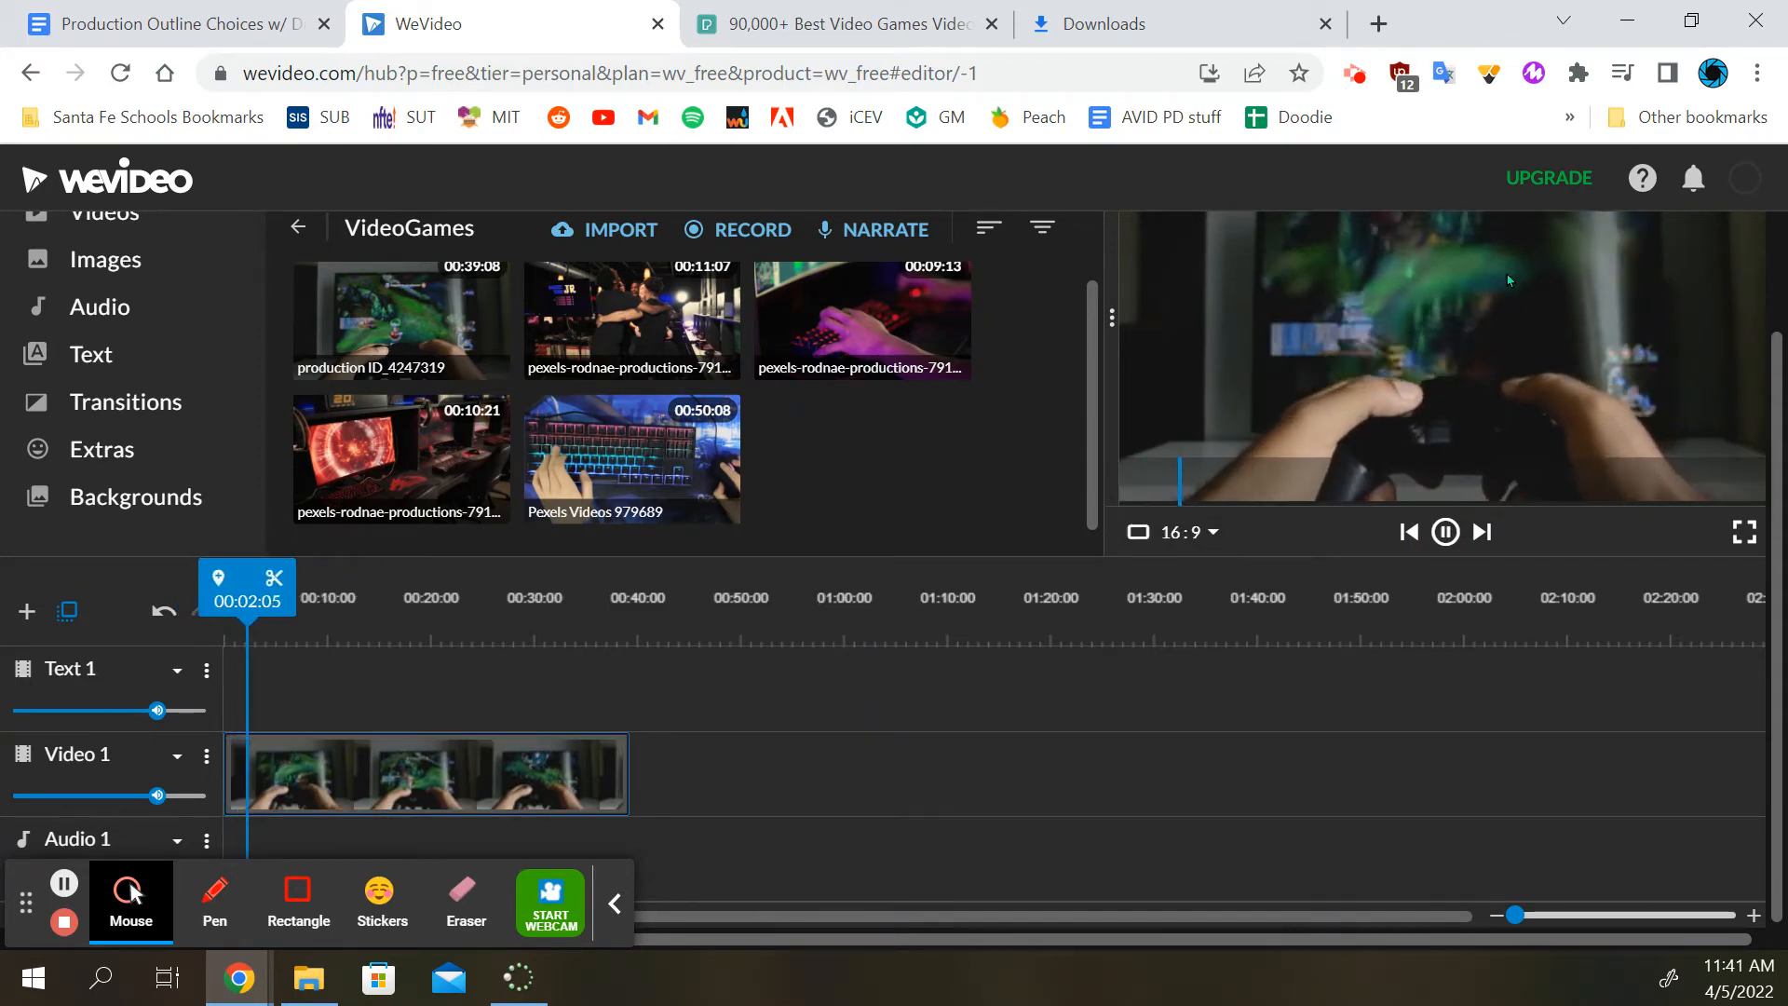
{"action": "left_click", "coordinate": [1446, 533]}
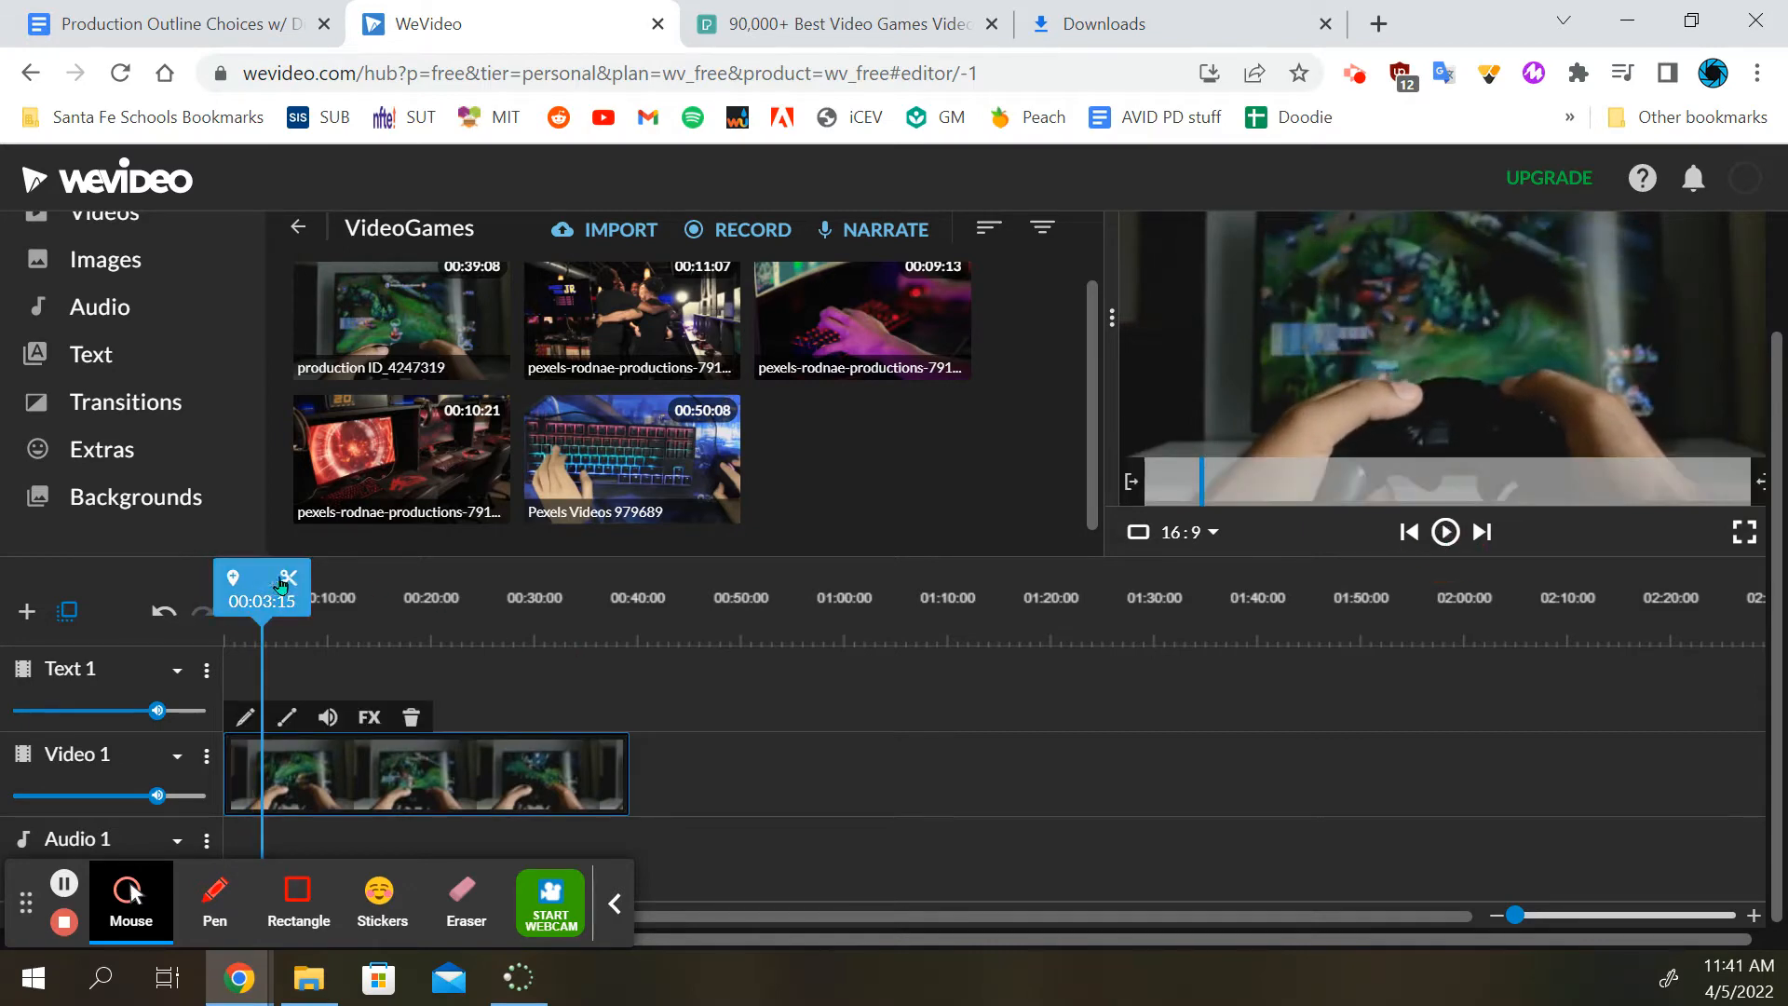
Split the controller clip at 00:10:12 and delete the portion after the cut
{"action": "mouse_move", "coordinate": [281, 584]}
{"action": "left_mouse_down"}
{"action": "mouse_move", "coordinate": [193, 587]}
{"action": "mouse_move", "coordinate": [326, 581]}
{"action": "mouse_move", "coordinate": [233, 579]}
{"action": "mouse_move", "coordinate": [247, 566]}
{"action": "mouse_move", "coordinate": [327, 578]}
{"action": "left_mouse_up"}
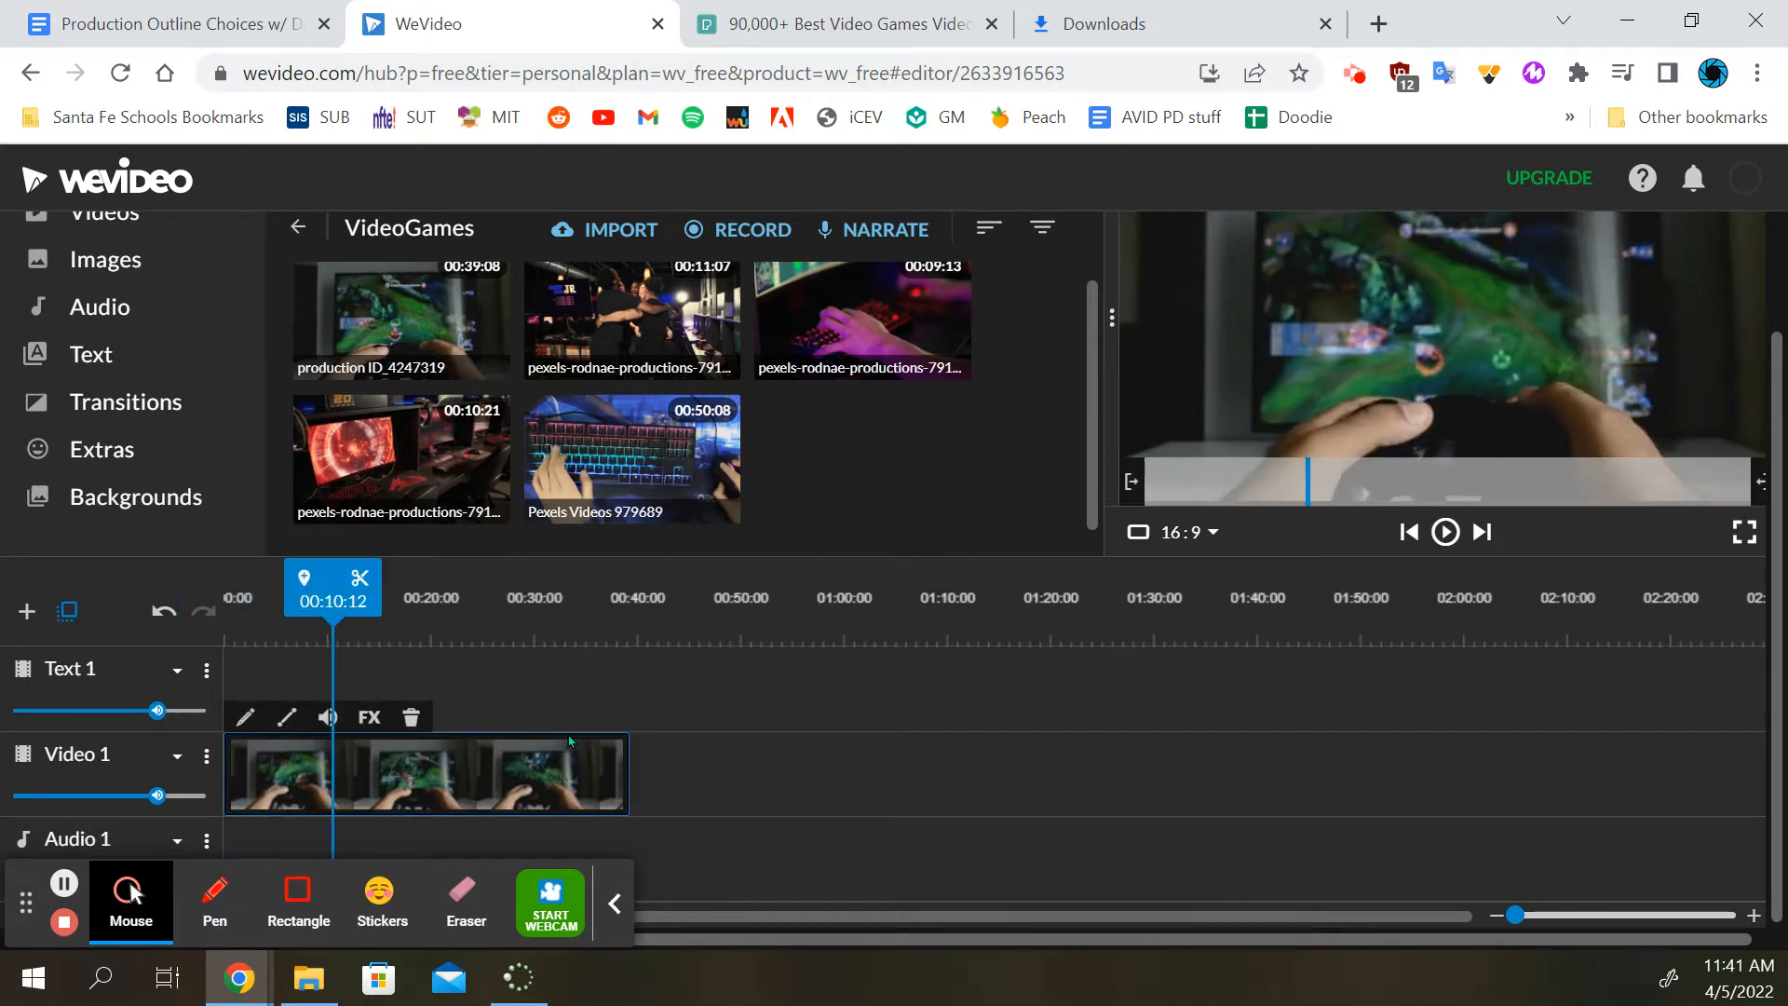
{"action": "left_click", "coordinate": [360, 581]}
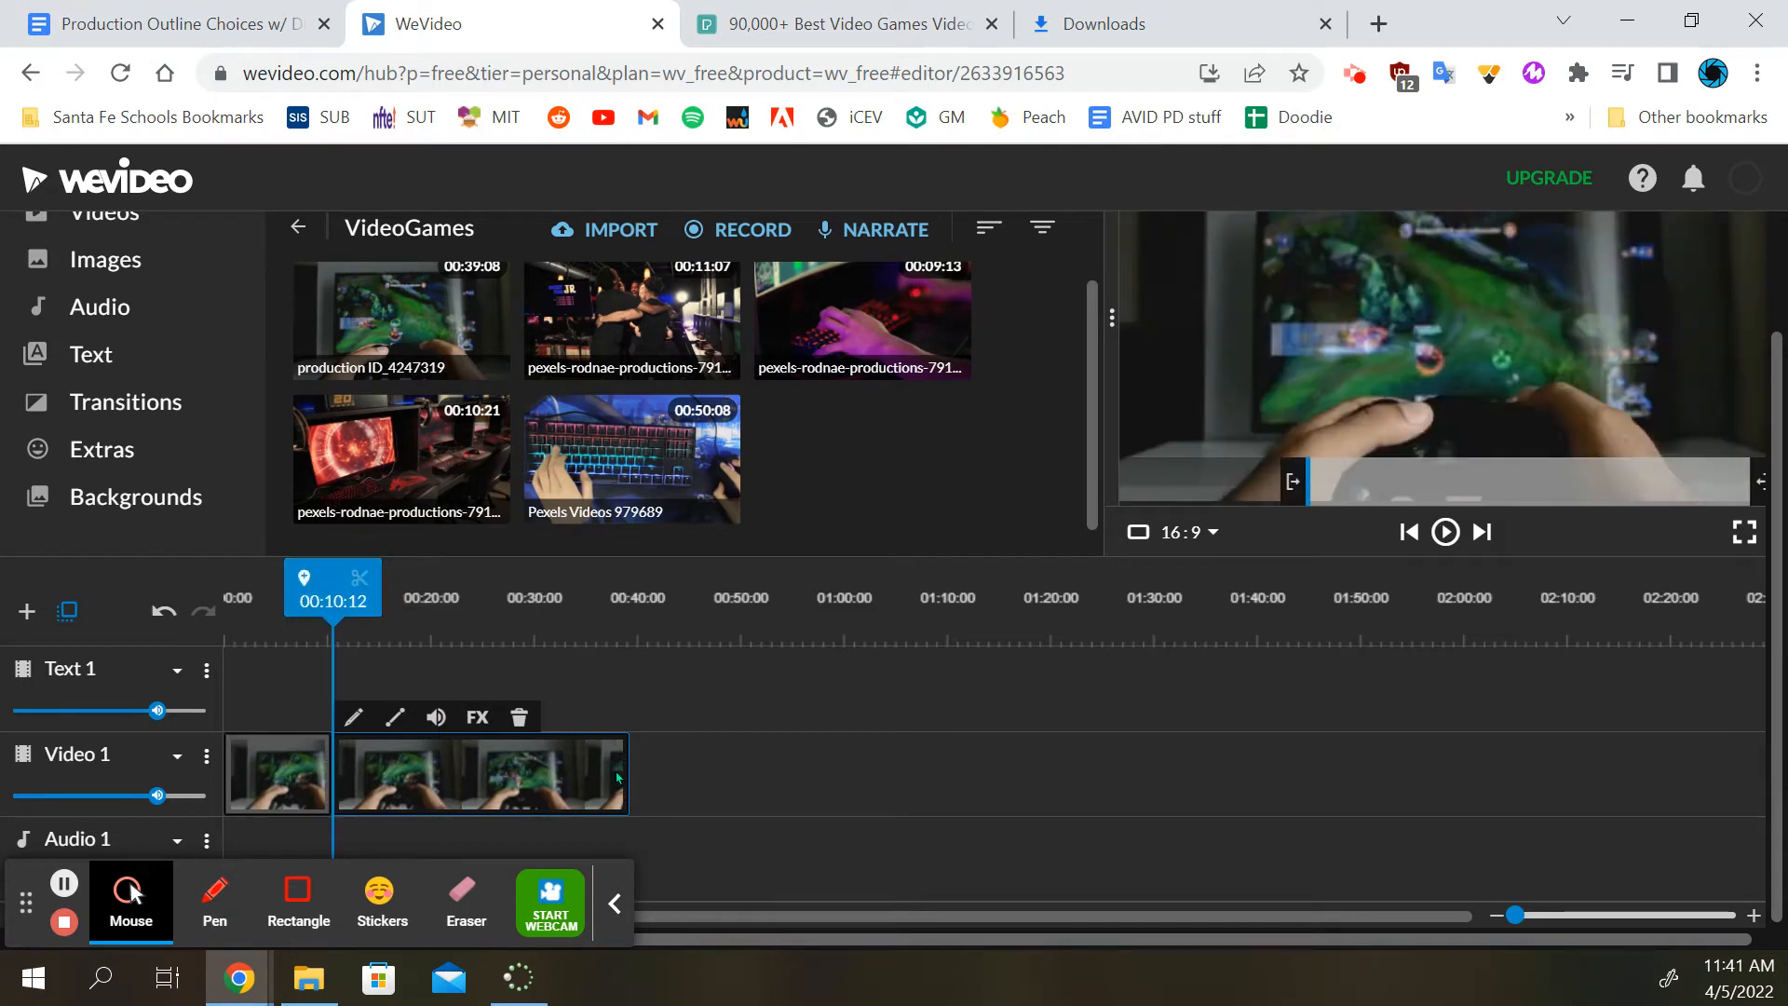
{"action": "left_click", "coordinate": [283, 775]}
{"action": "left_click", "coordinate": [400, 780]}
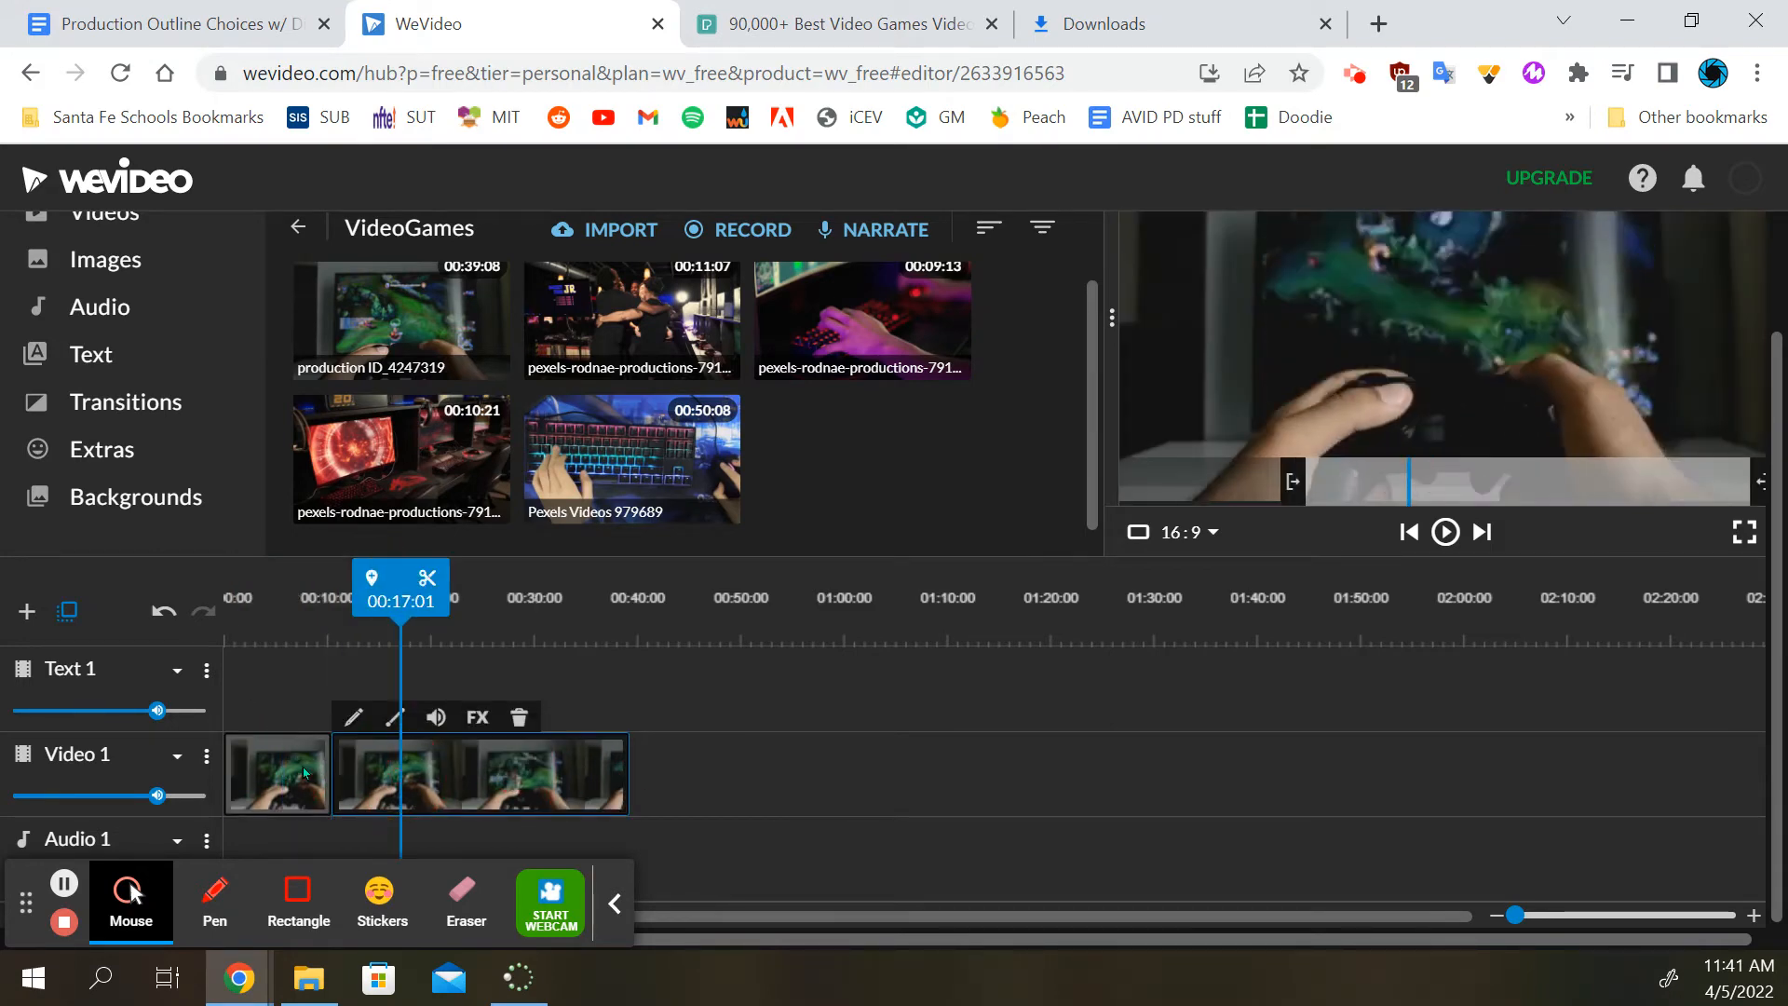
{"action": "left_click", "coordinate": [271, 778]}
{"action": "left_click", "coordinate": [416, 785]}
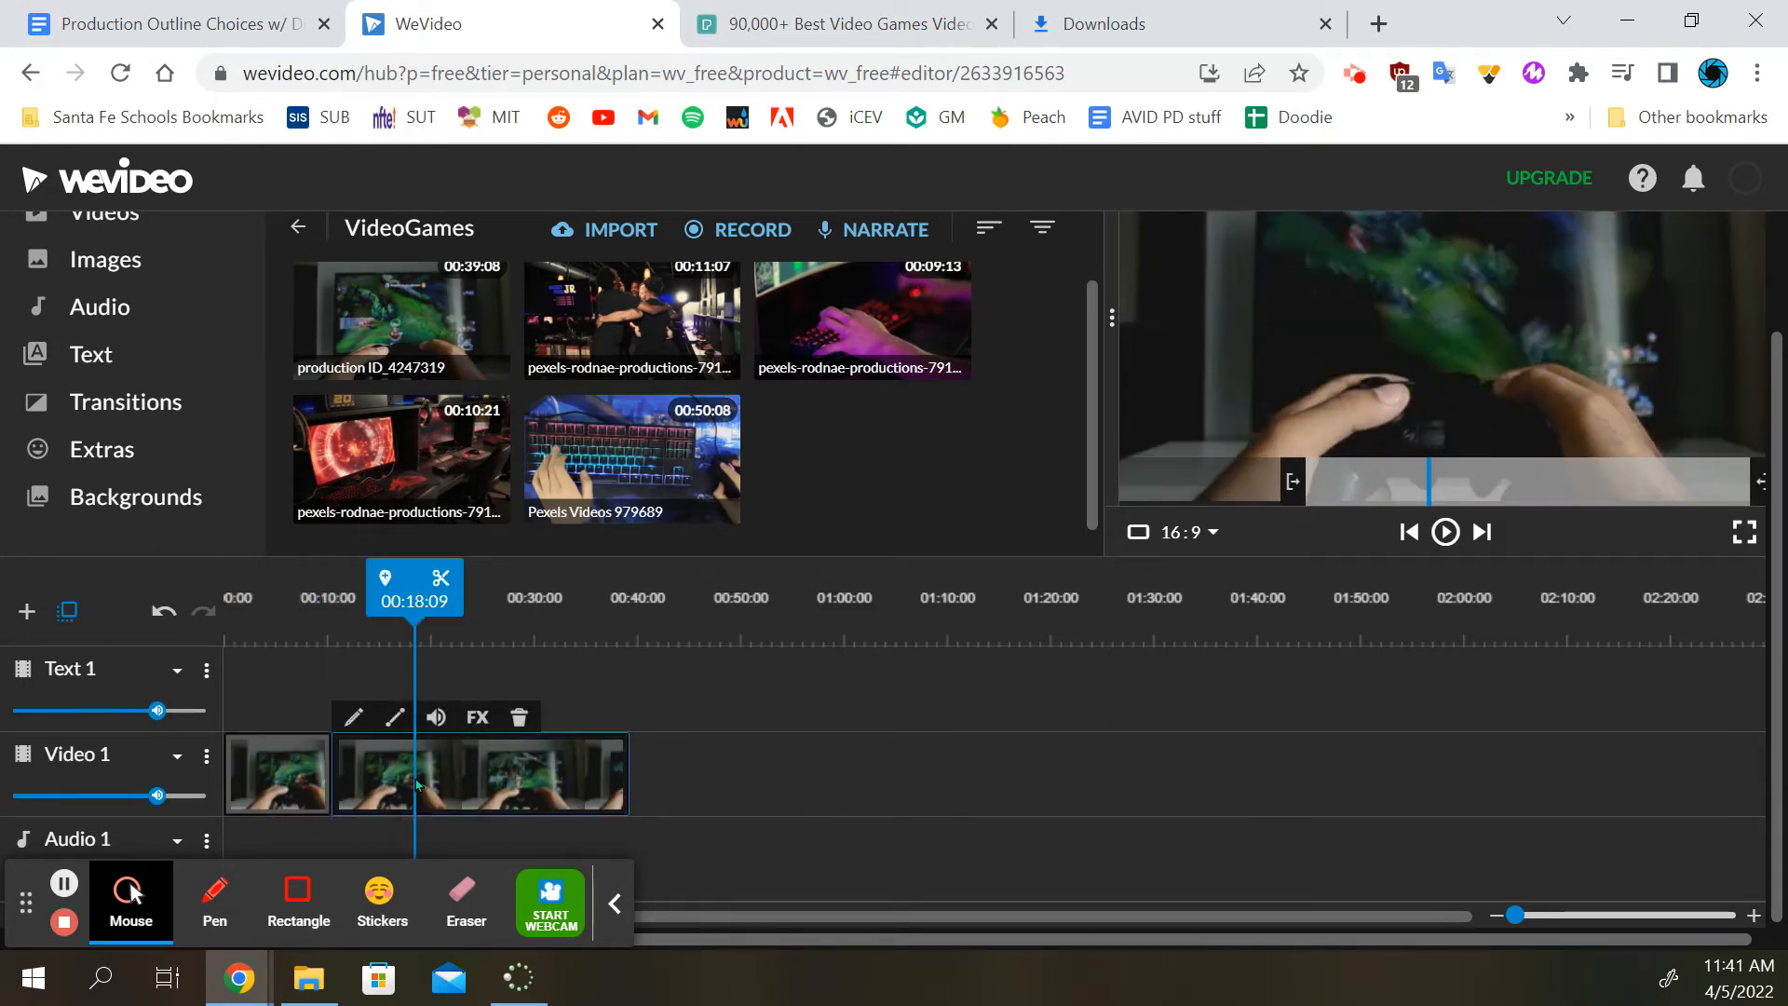
{"action": "key", "text": "Delete"}
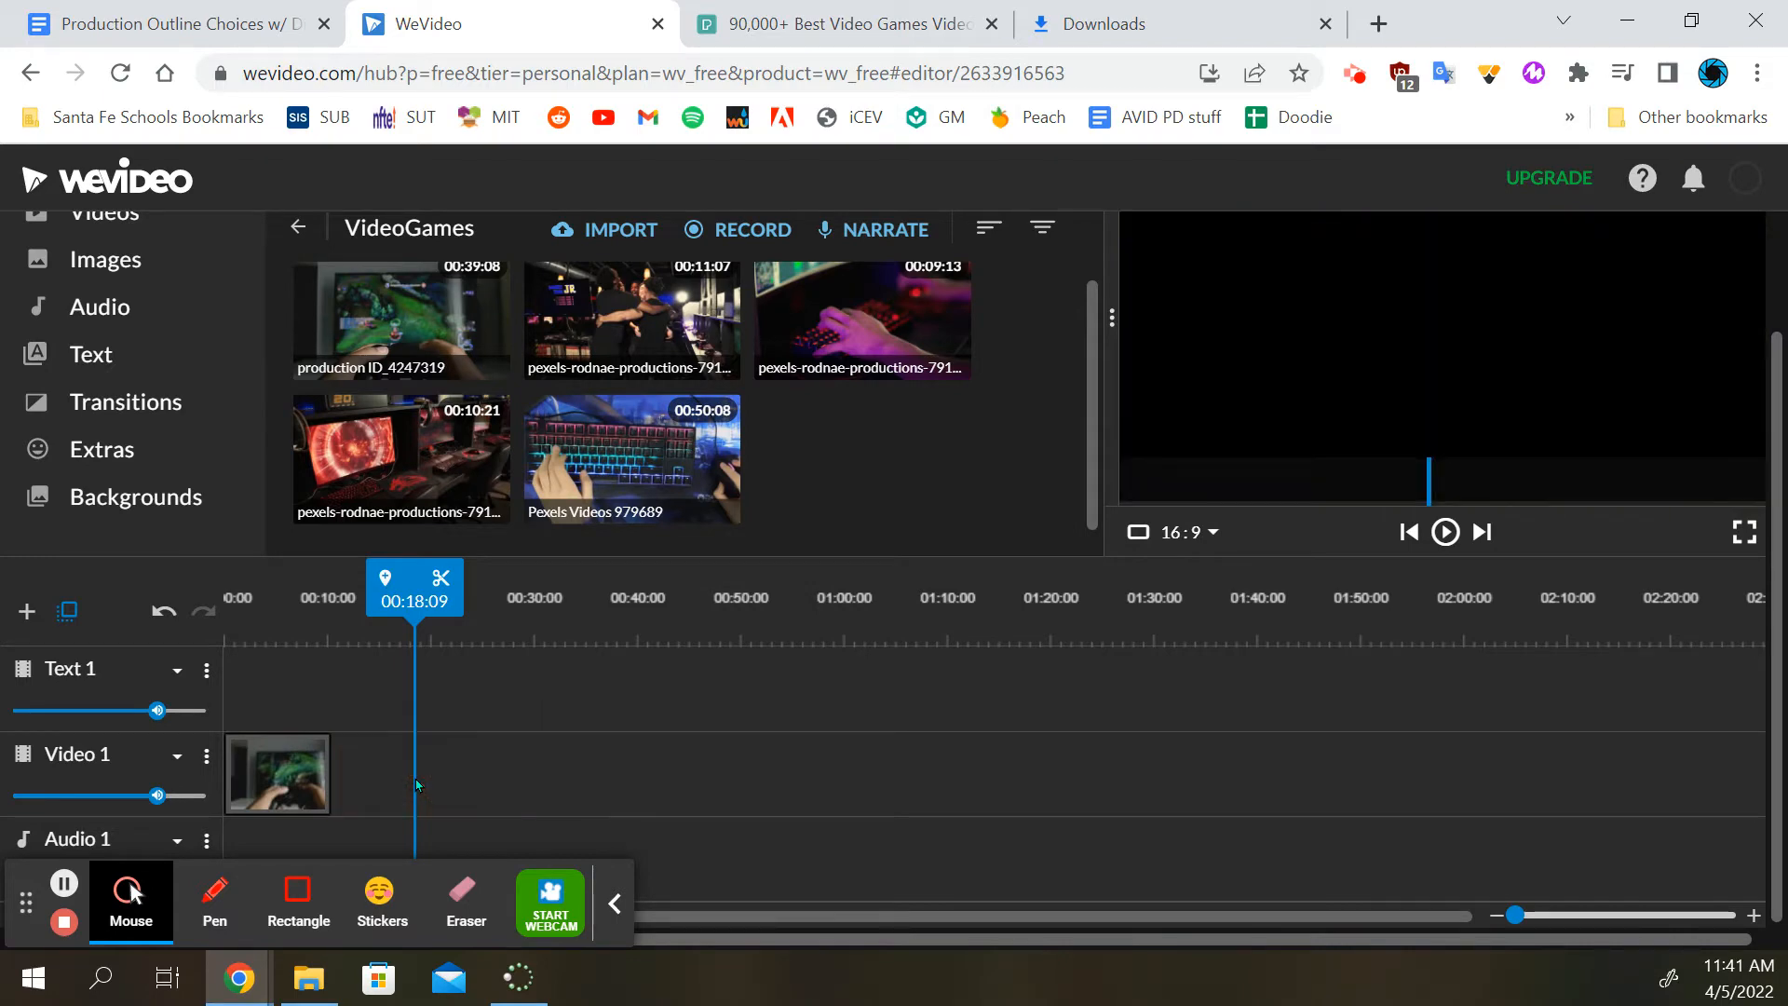
Append the three pexels-rodnae-productions clips and then Pexels Videos 979689 after the controller clip on the Video 1 track
{"action": "left_click_drag", "start_coordinate": [656, 334], "coordinate": [400, 780]}
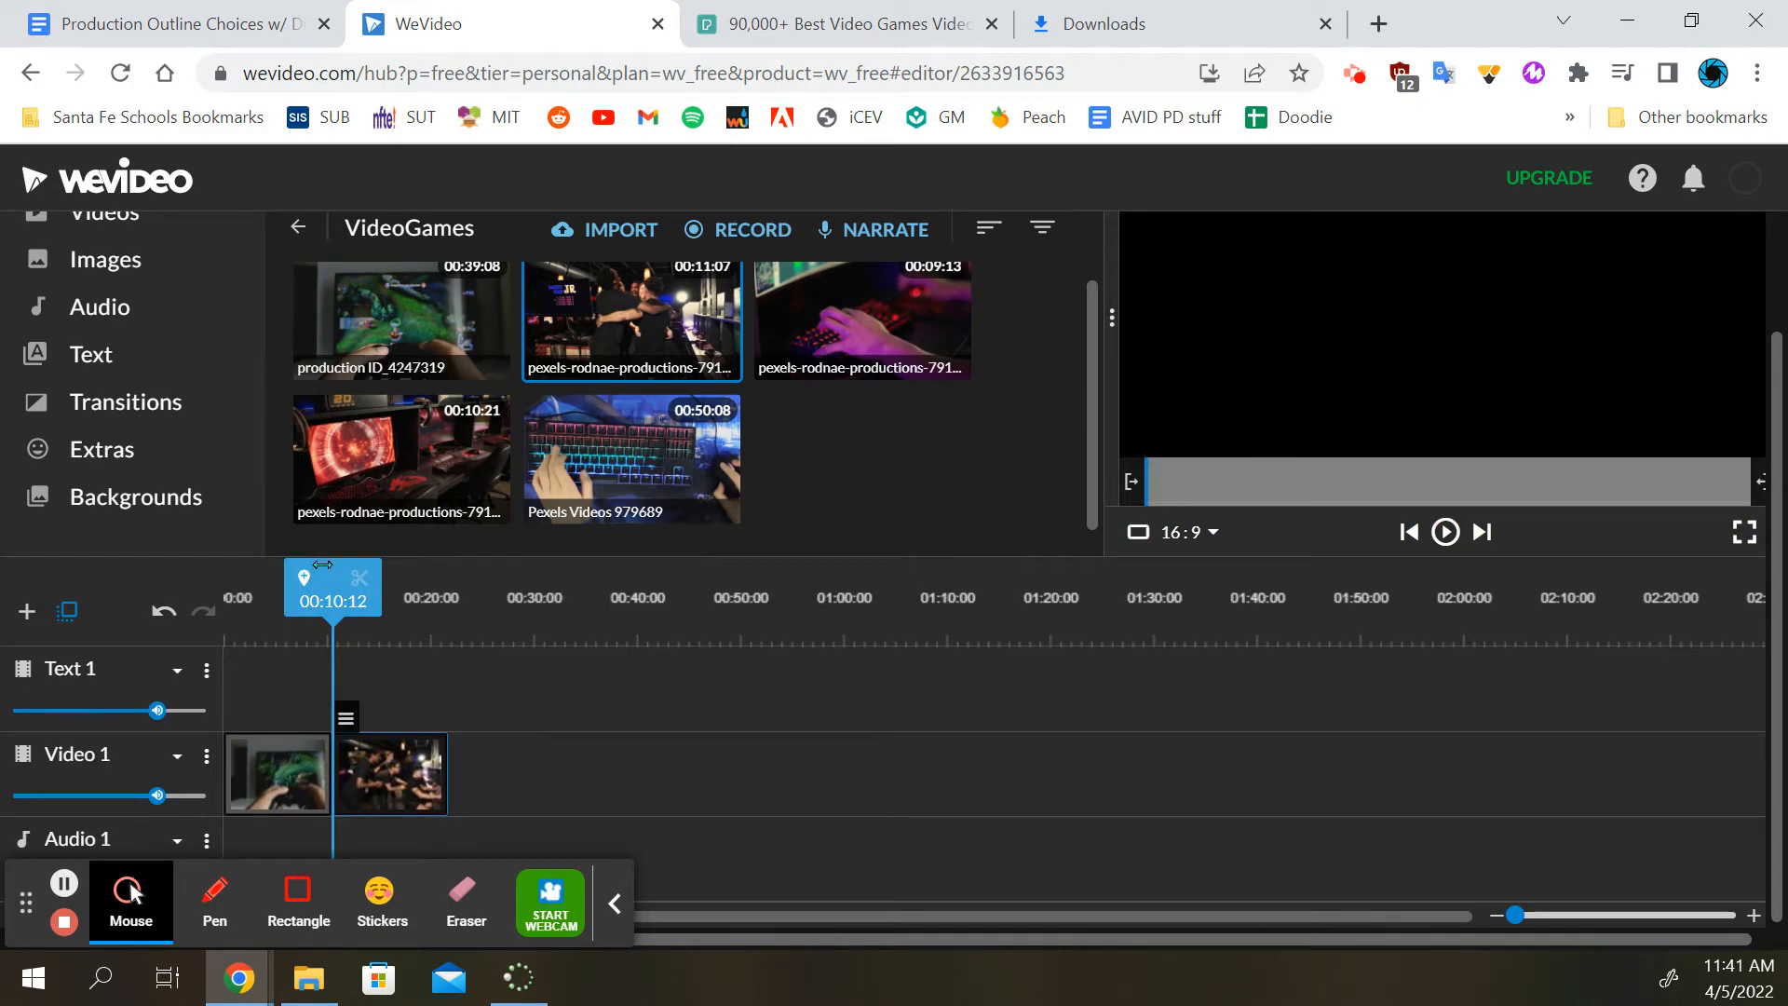
{"action": "left_click_drag", "start_coordinate": [322, 564], "coordinate": [443, 572]}
{"action": "left_click_drag", "start_coordinate": [869, 322], "coordinate": [493, 773]}
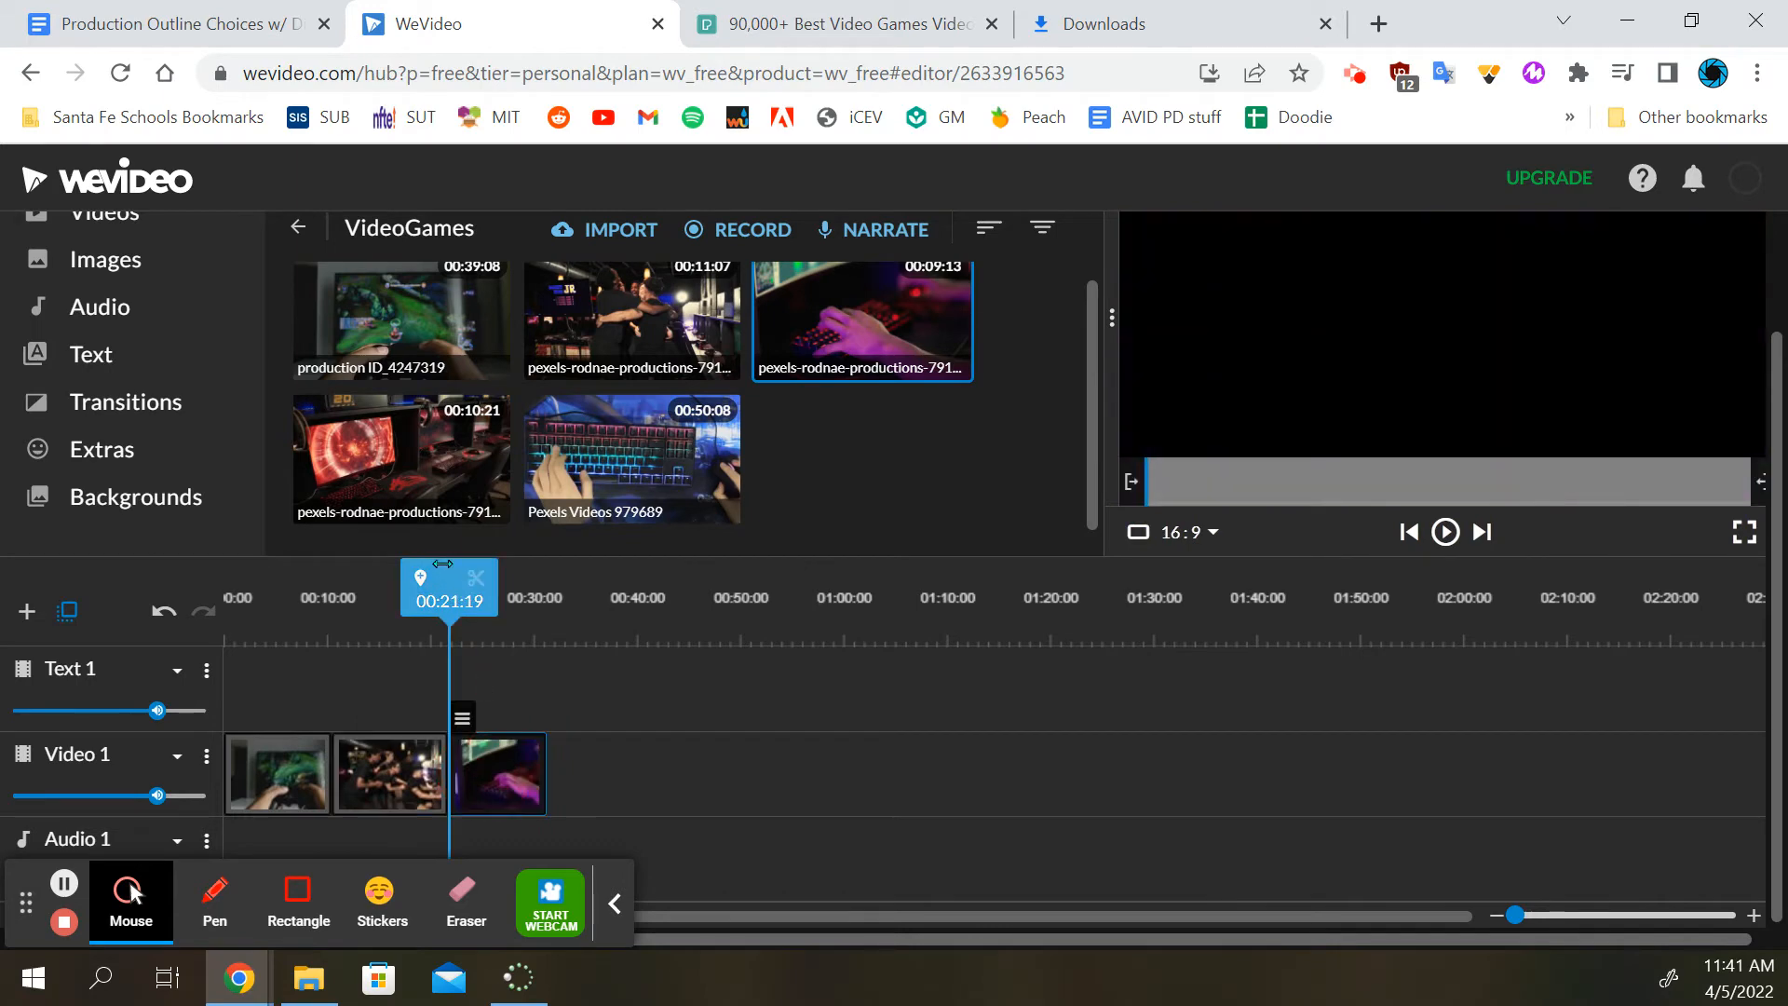
{"action": "left_click_drag", "start_coordinate": [442, 563], "coordinate": [528, 577]}
{"action": "left_click_drag", "start_coordinate": [434, 468], "coordinate": [584, 771]}
{"action": "left_click_drag", "start_coordinate": [633, 456], "coordinate": [700, 765]}
Split the keyboard clip at 00:52:13 and delete the portion after the cut
{"action": "left_click_drag", "start_coordinate": [642, 570], "coordinate": [759, 571]}
{"action": "left_click", "coordinate": [796, 579]}
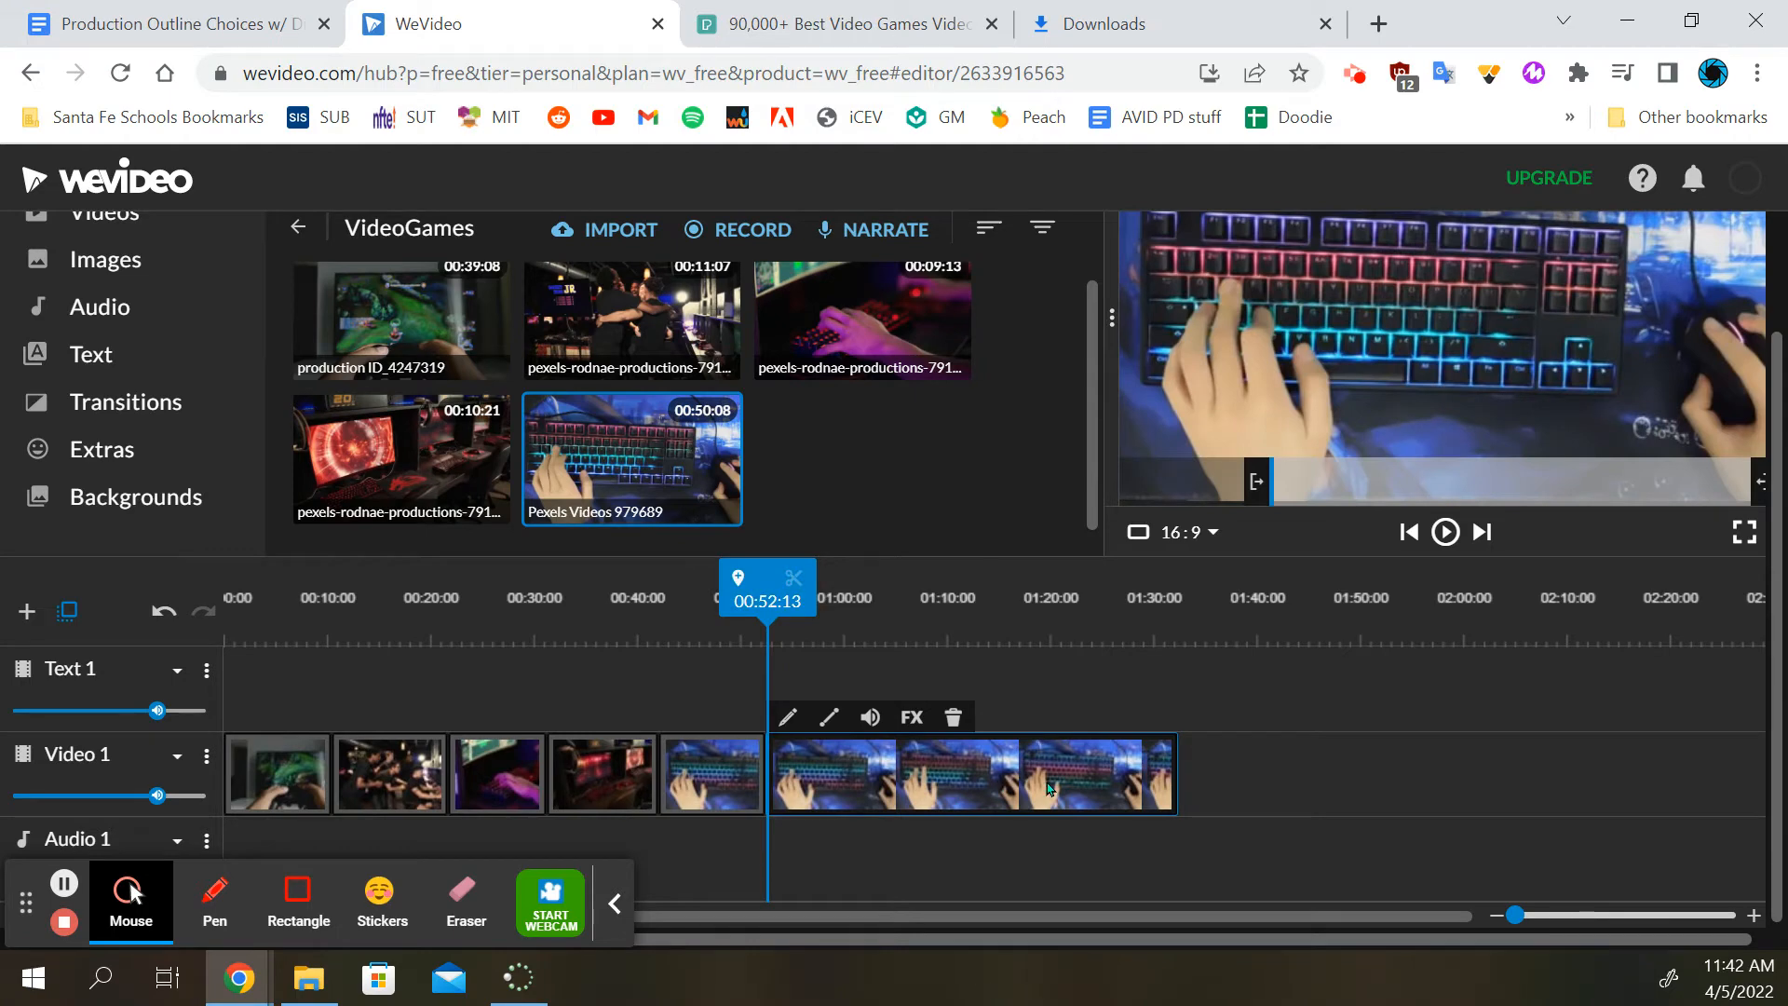
{"action": "key", "text": "Delete"}
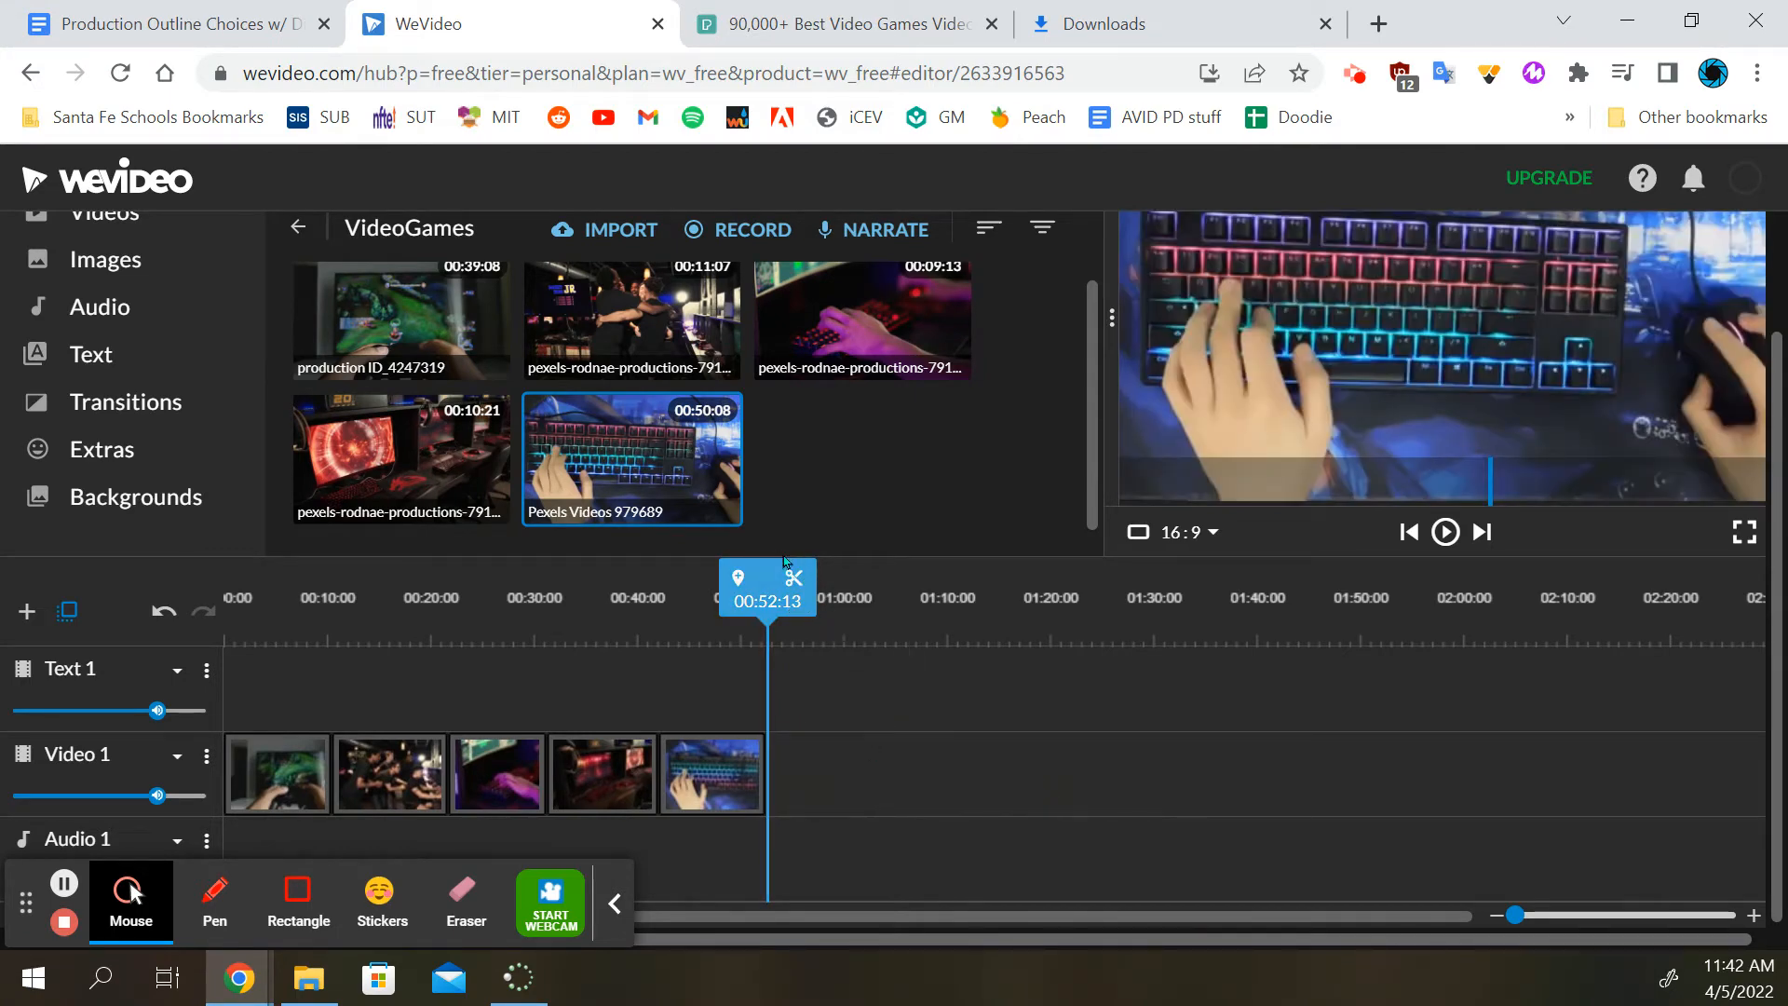
{"action": "mouse_move", "coordinate": [749, 579]}
{"action": "left_mouse_down"}
{"action": "mouse_move", "coordinate": [201, 585]}
{"action": "mouse_move", "coordinate": [770, 589]}
{"action": "mouse_move", "coordinate": [374, 588]}
{"action": "mouse_move", "coordinate": [763, 589]}
{"action": "mouse_move", "coordinate": [639, 596]}
{"action": "mouse_move", "coordinate": [722, 596]}
{"action": "left_mouse_up"}
{"action": "left_click", "coordinate": [288, 774]}
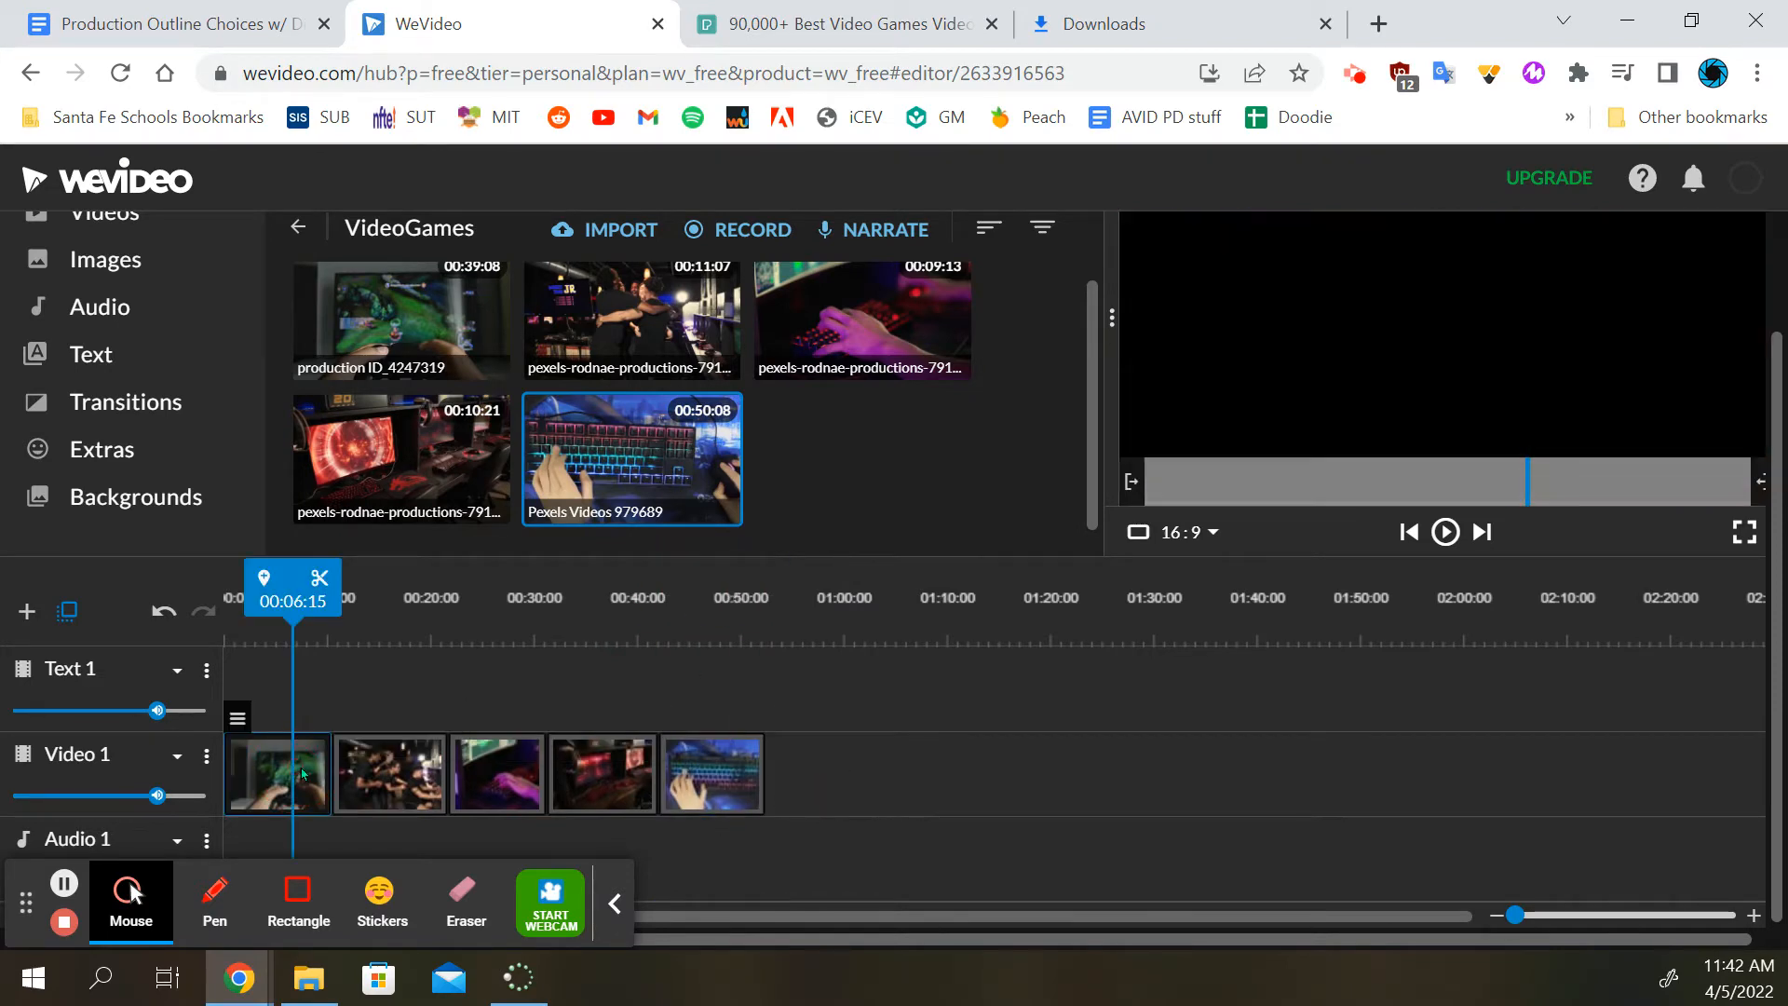
{"action": "left_click", "coordinate": [398, 775]}
{"action": "left_click", "coordinate": [280, 774]}
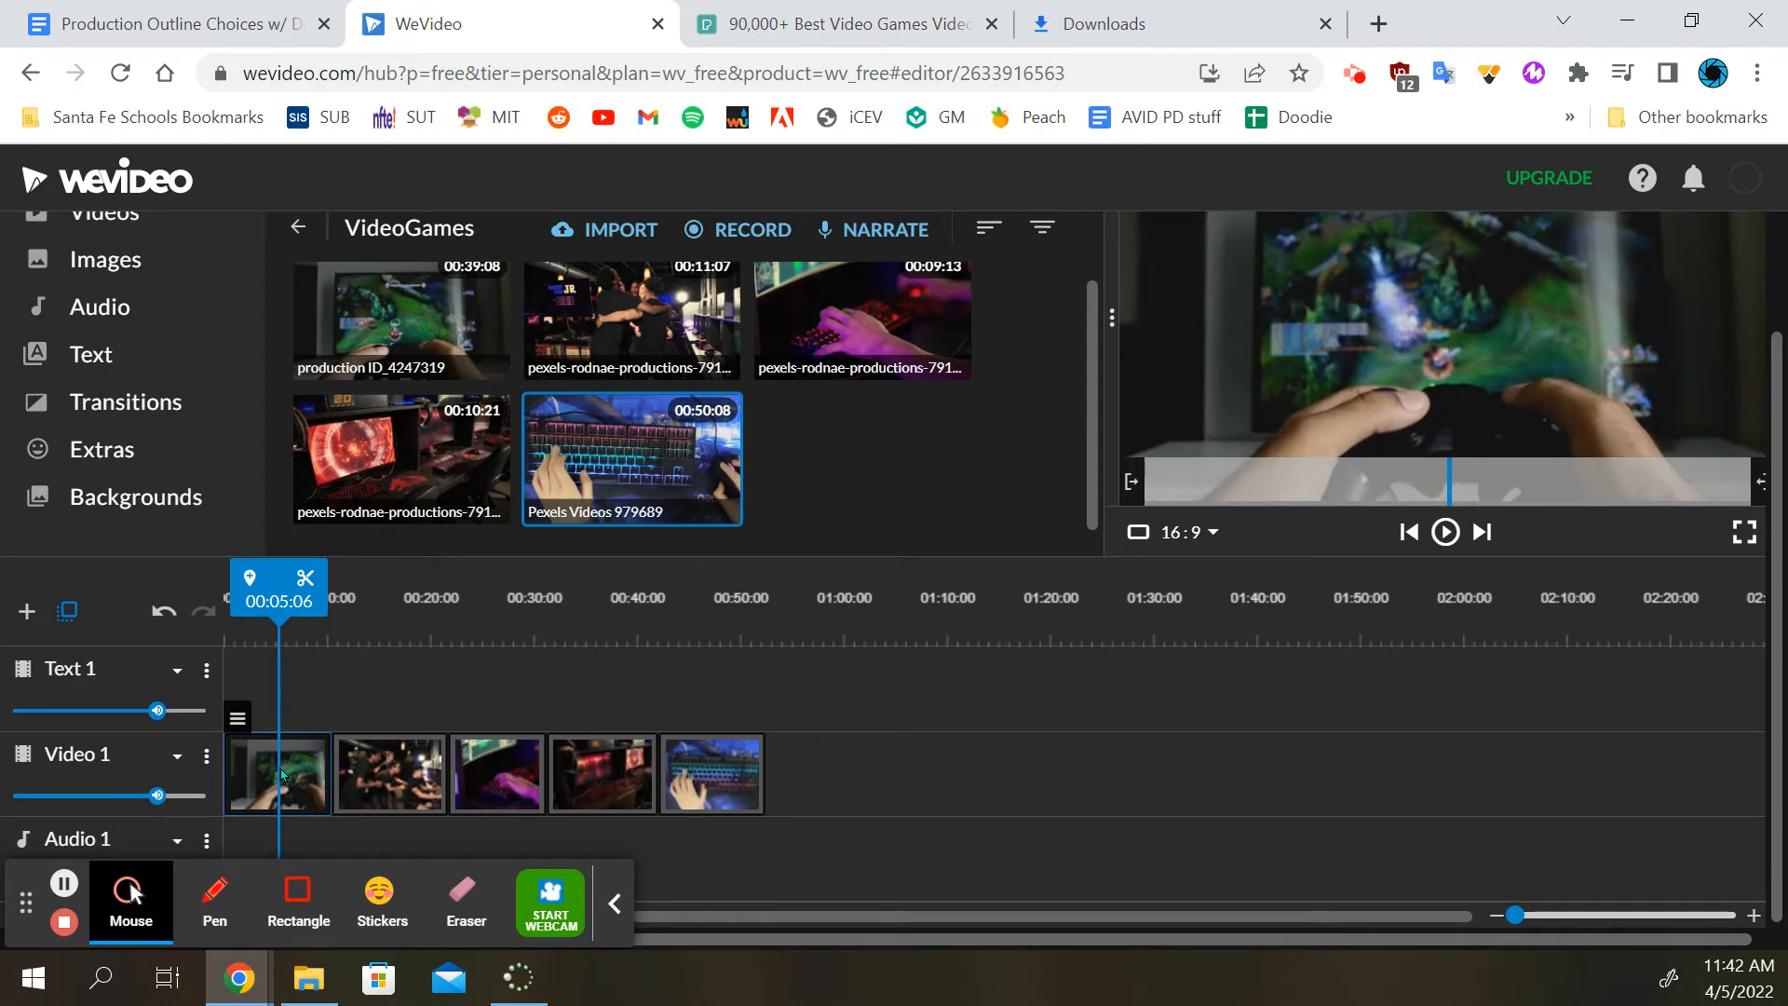
{"action": "left_click", "coordinate": [361, 767]}
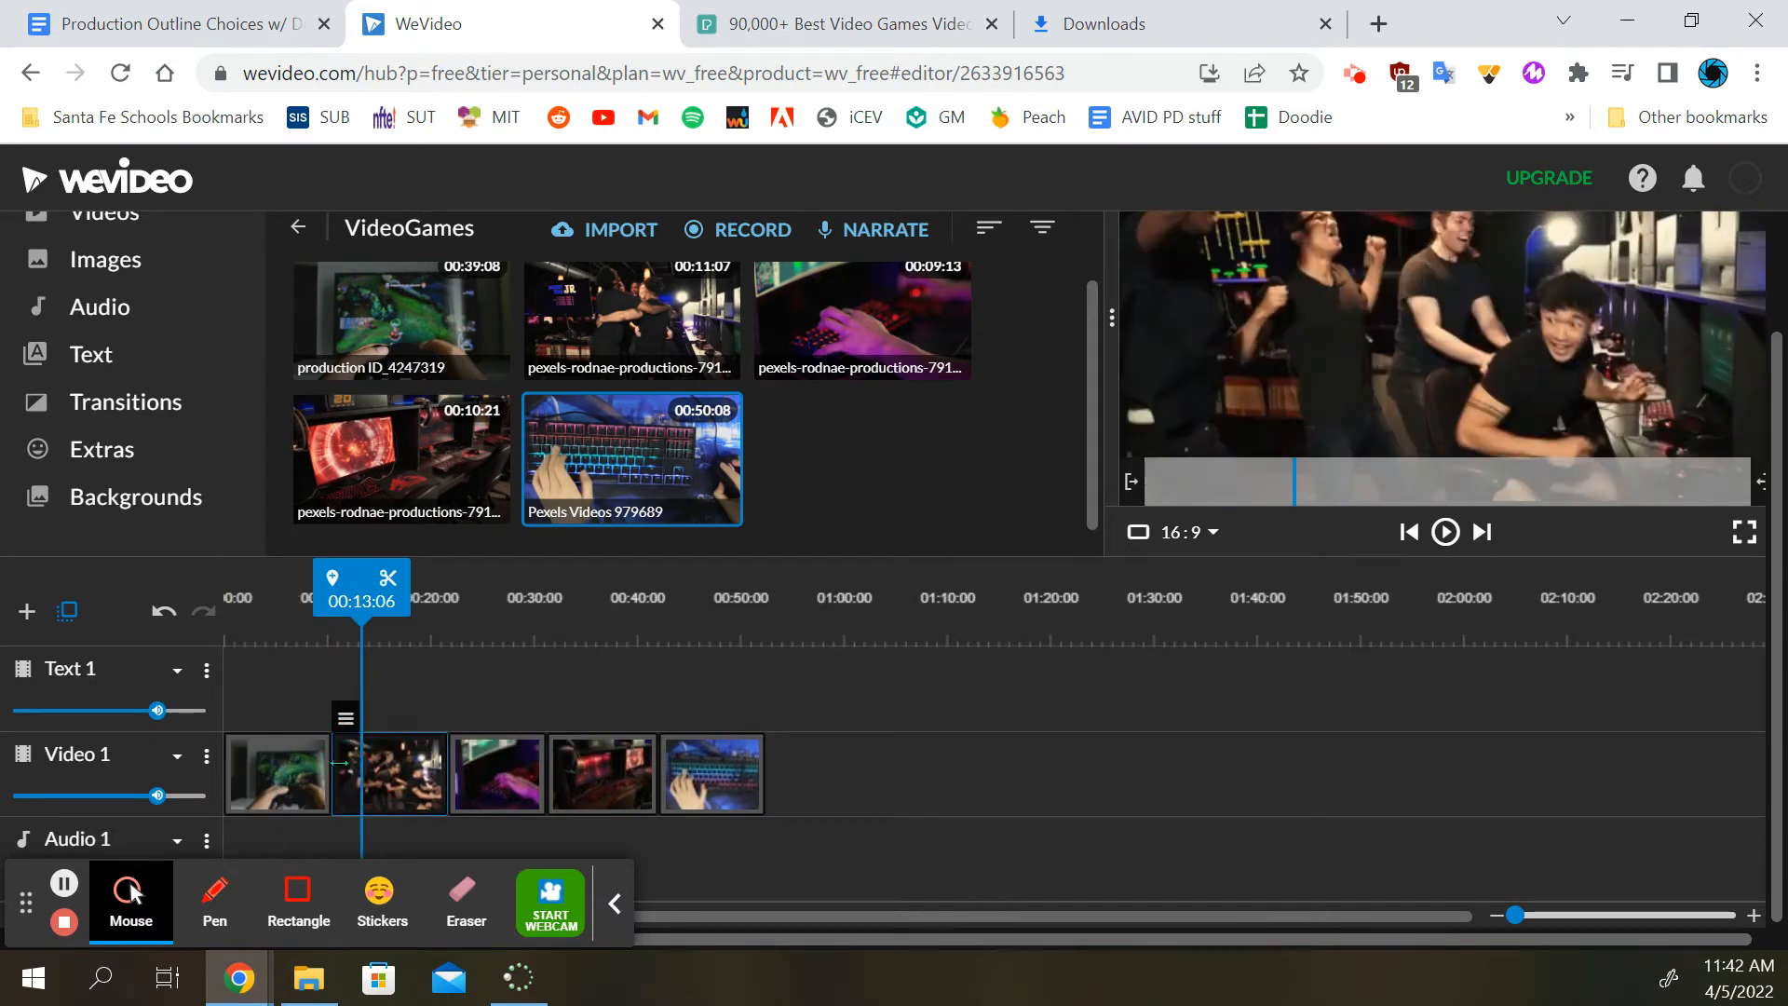
{"action": "left_click", "coordinate": [298, 781]}
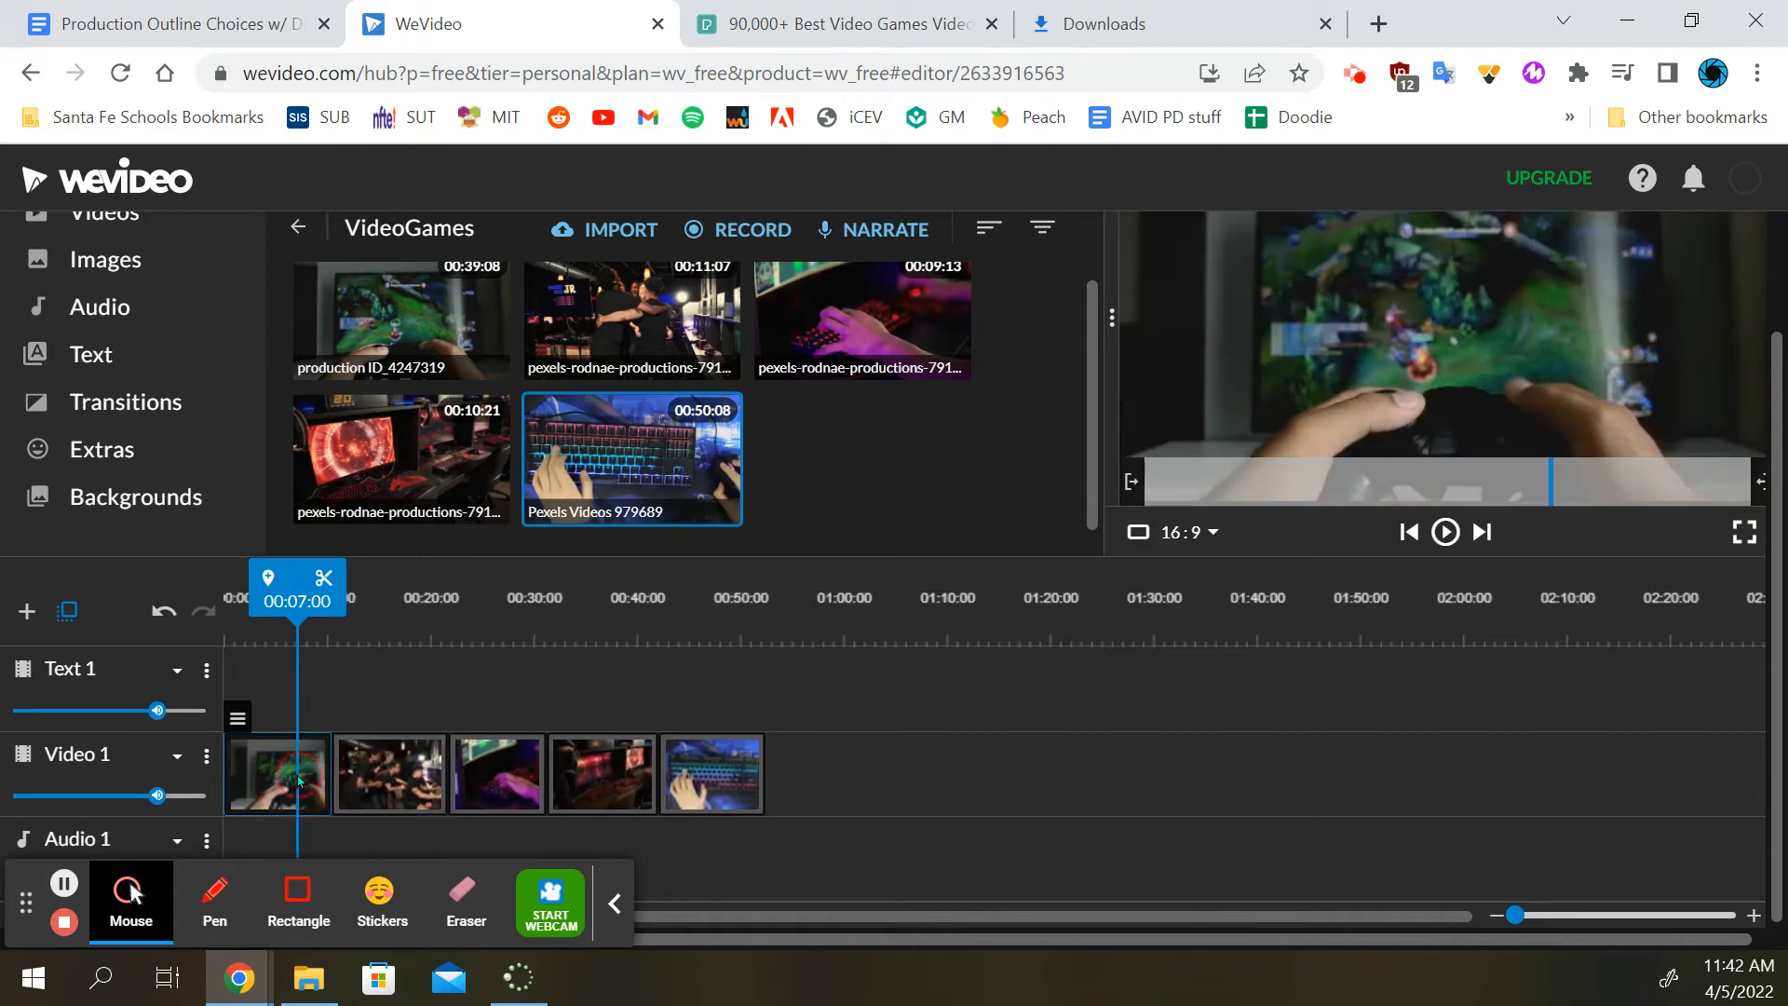
Place the boxed "Sample subtitles for your video" text from the Special category above each of the five clips on the Text 1 track
{"action": "left_click", "coordinate": [104, 361]}
{"action": "scroll", "coordinate": [563, 261], "scroll_direction": "up", "scroll_amount": 2}
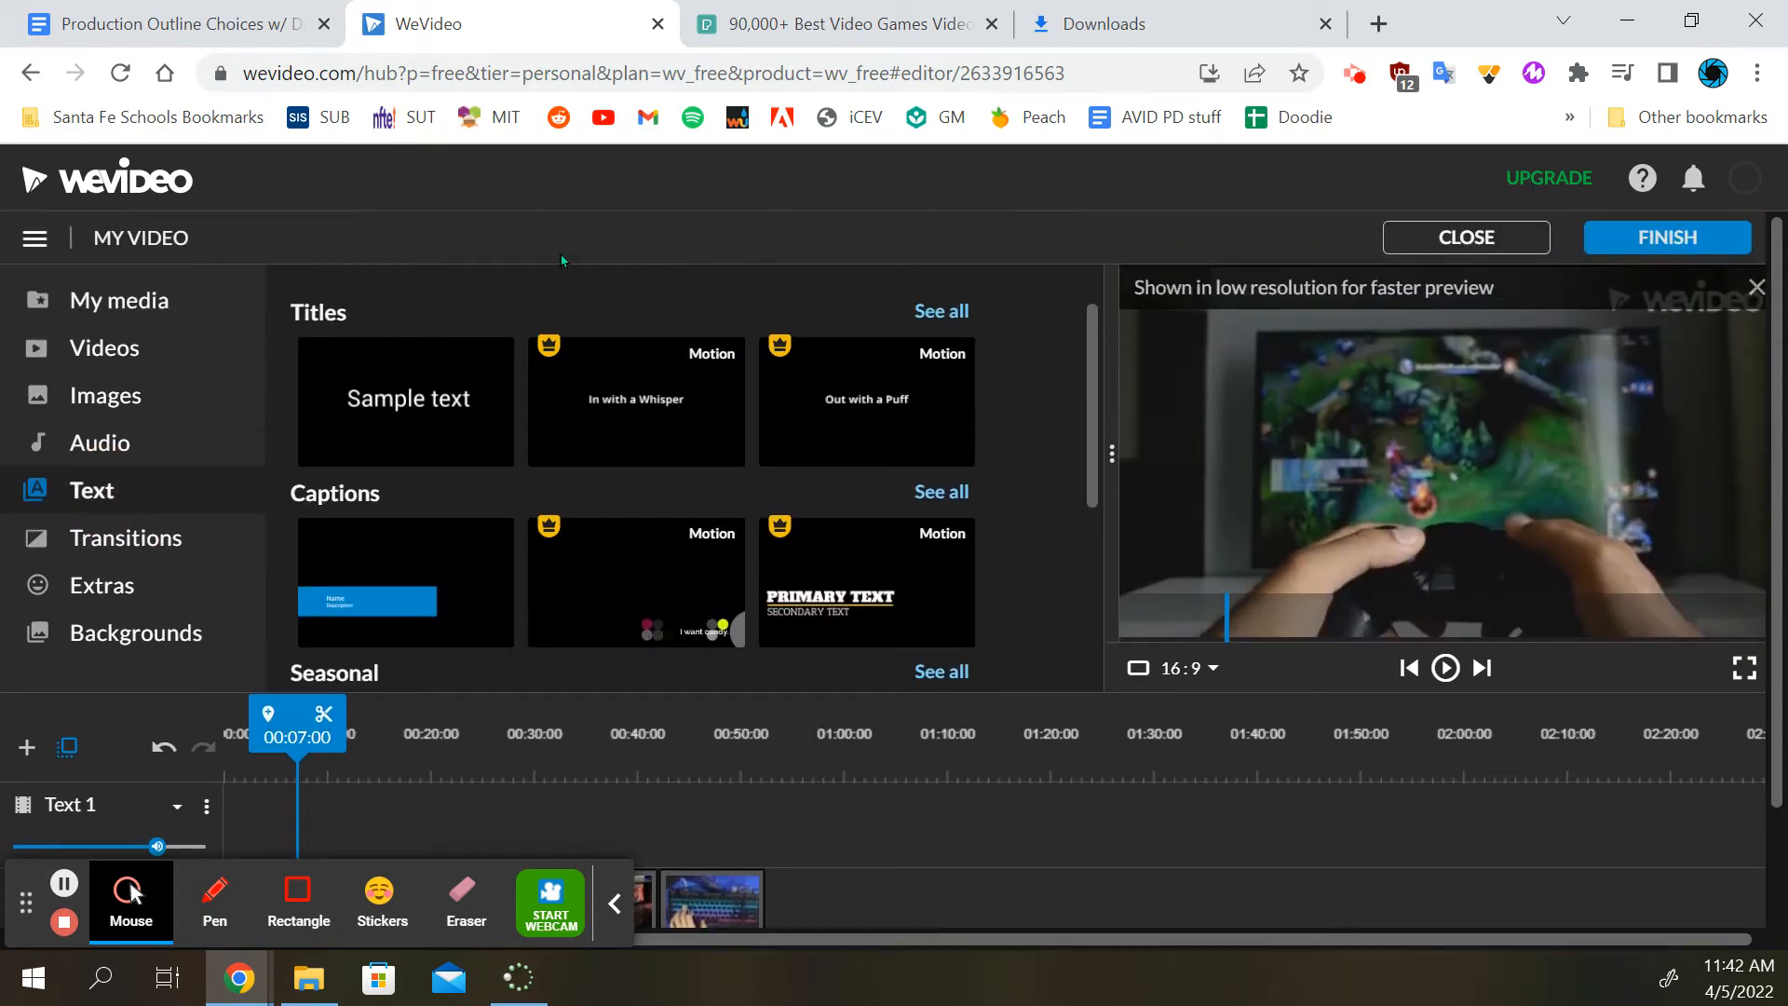
{"action": "scroll", "coordinate": [591, 420], "scroll_direction": "down", "scroll_amount": 4}
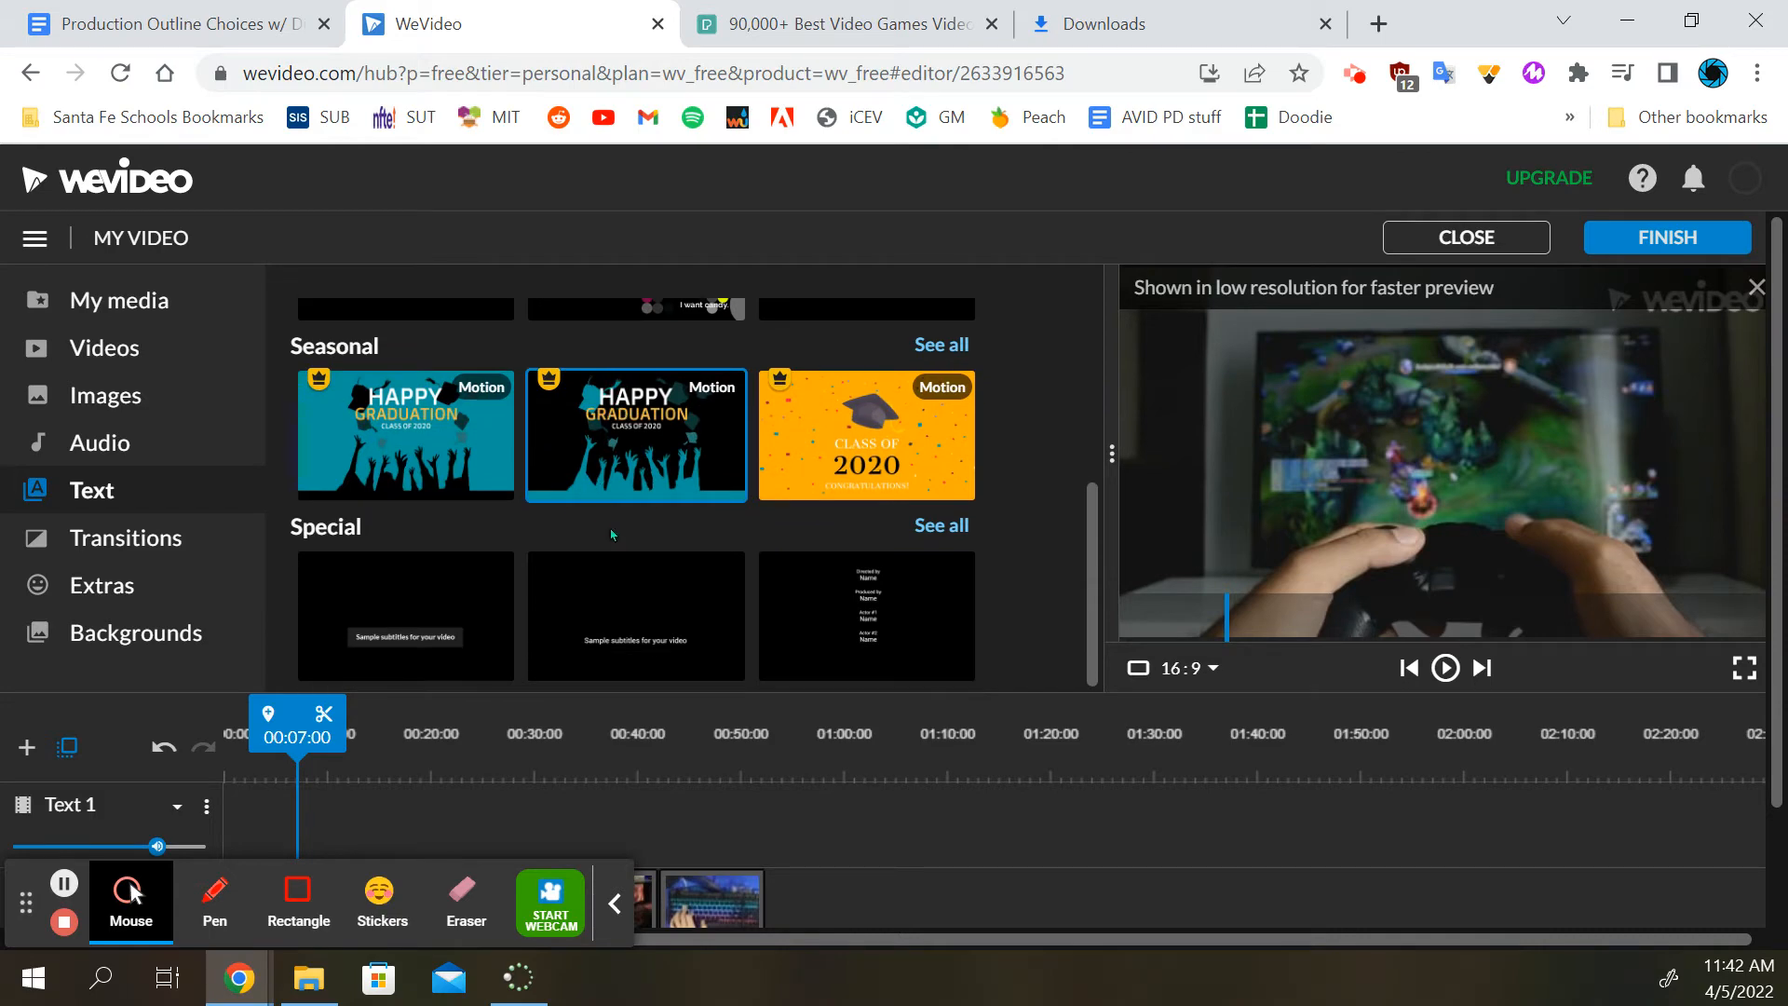
{"action": "scroll", "coordinate": [414, 624], "scroll_direction": "down", "scroll_amount": 2}
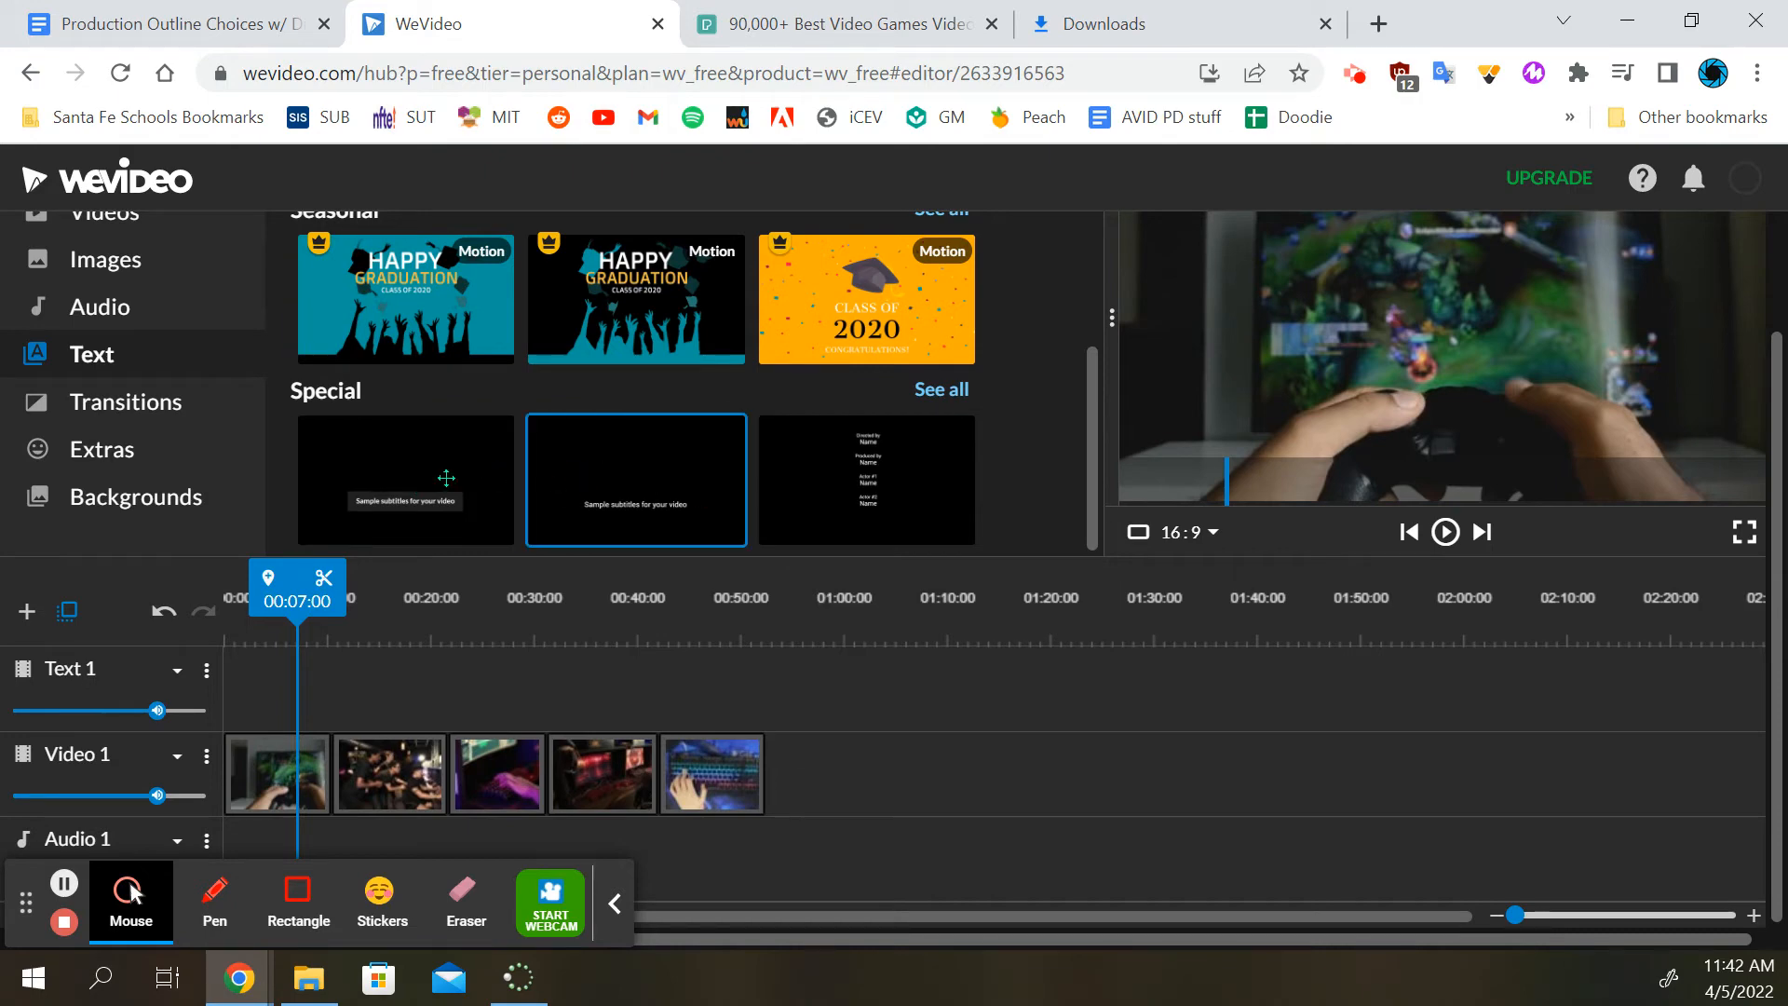
{"action": "left_click_drag", "start_coordinate": [446, 478], "coordinate": [331, 682]}
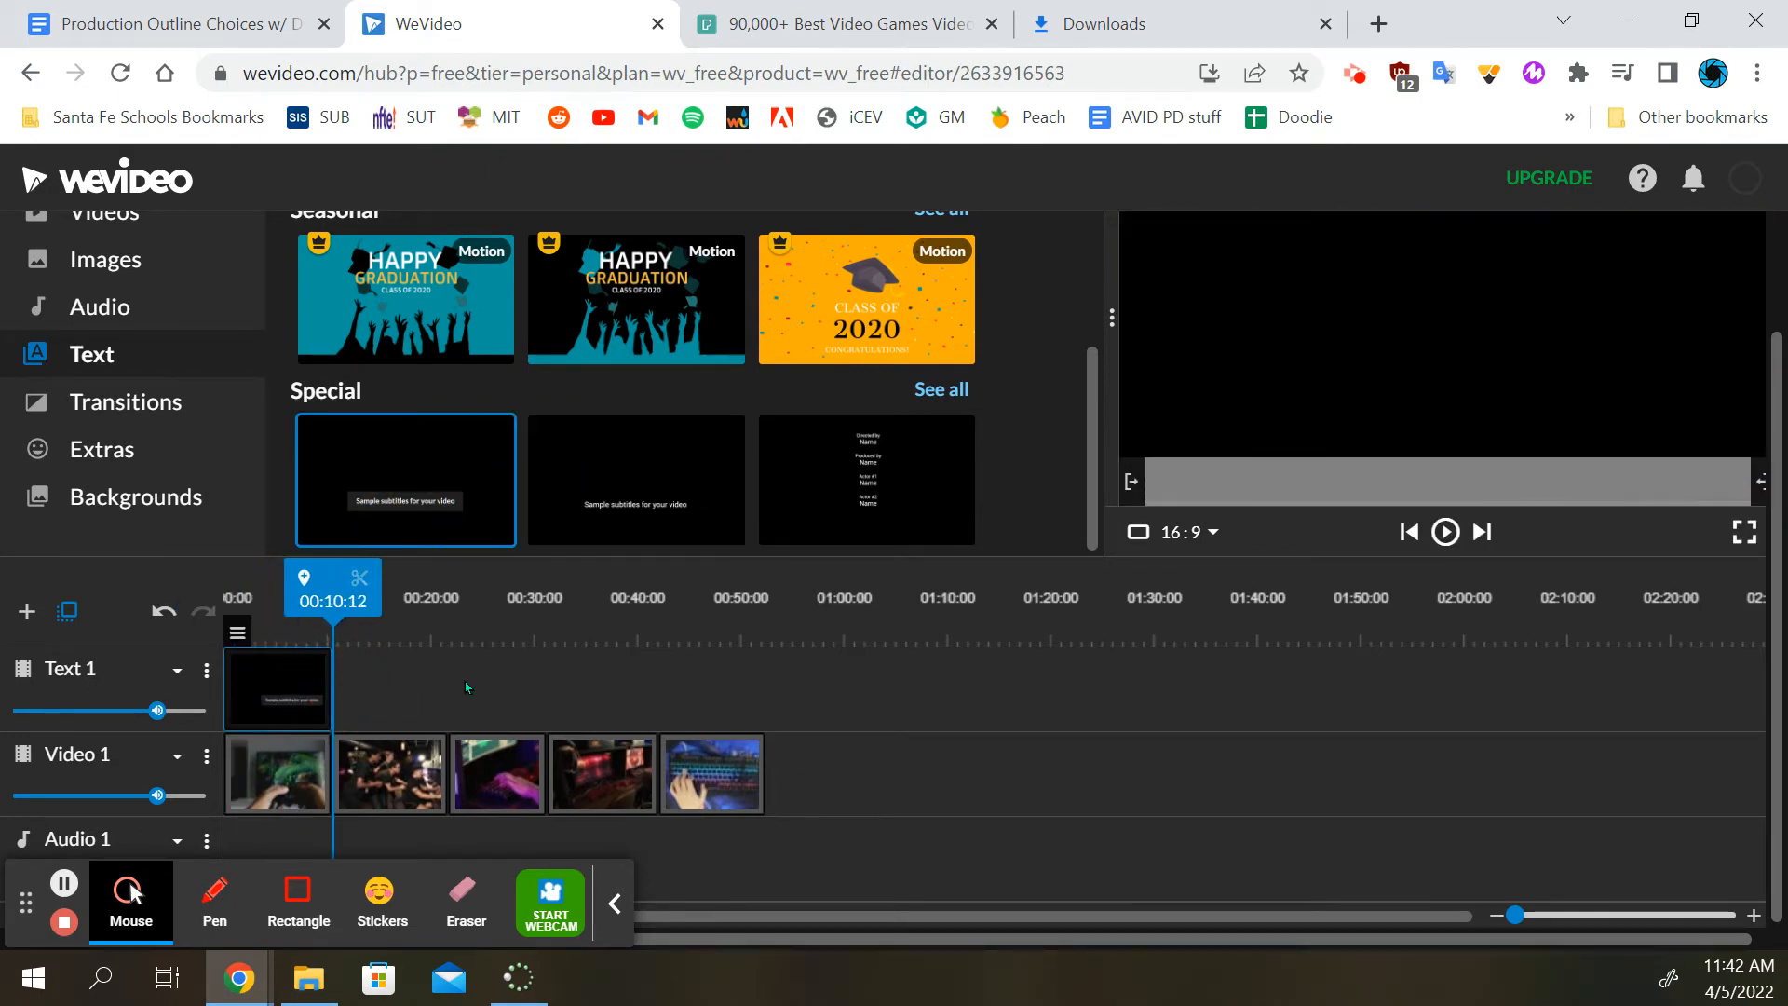
{"action": "left_click_drag", "start_coordinate": [402, 495], "coordinate": [449, 685]}
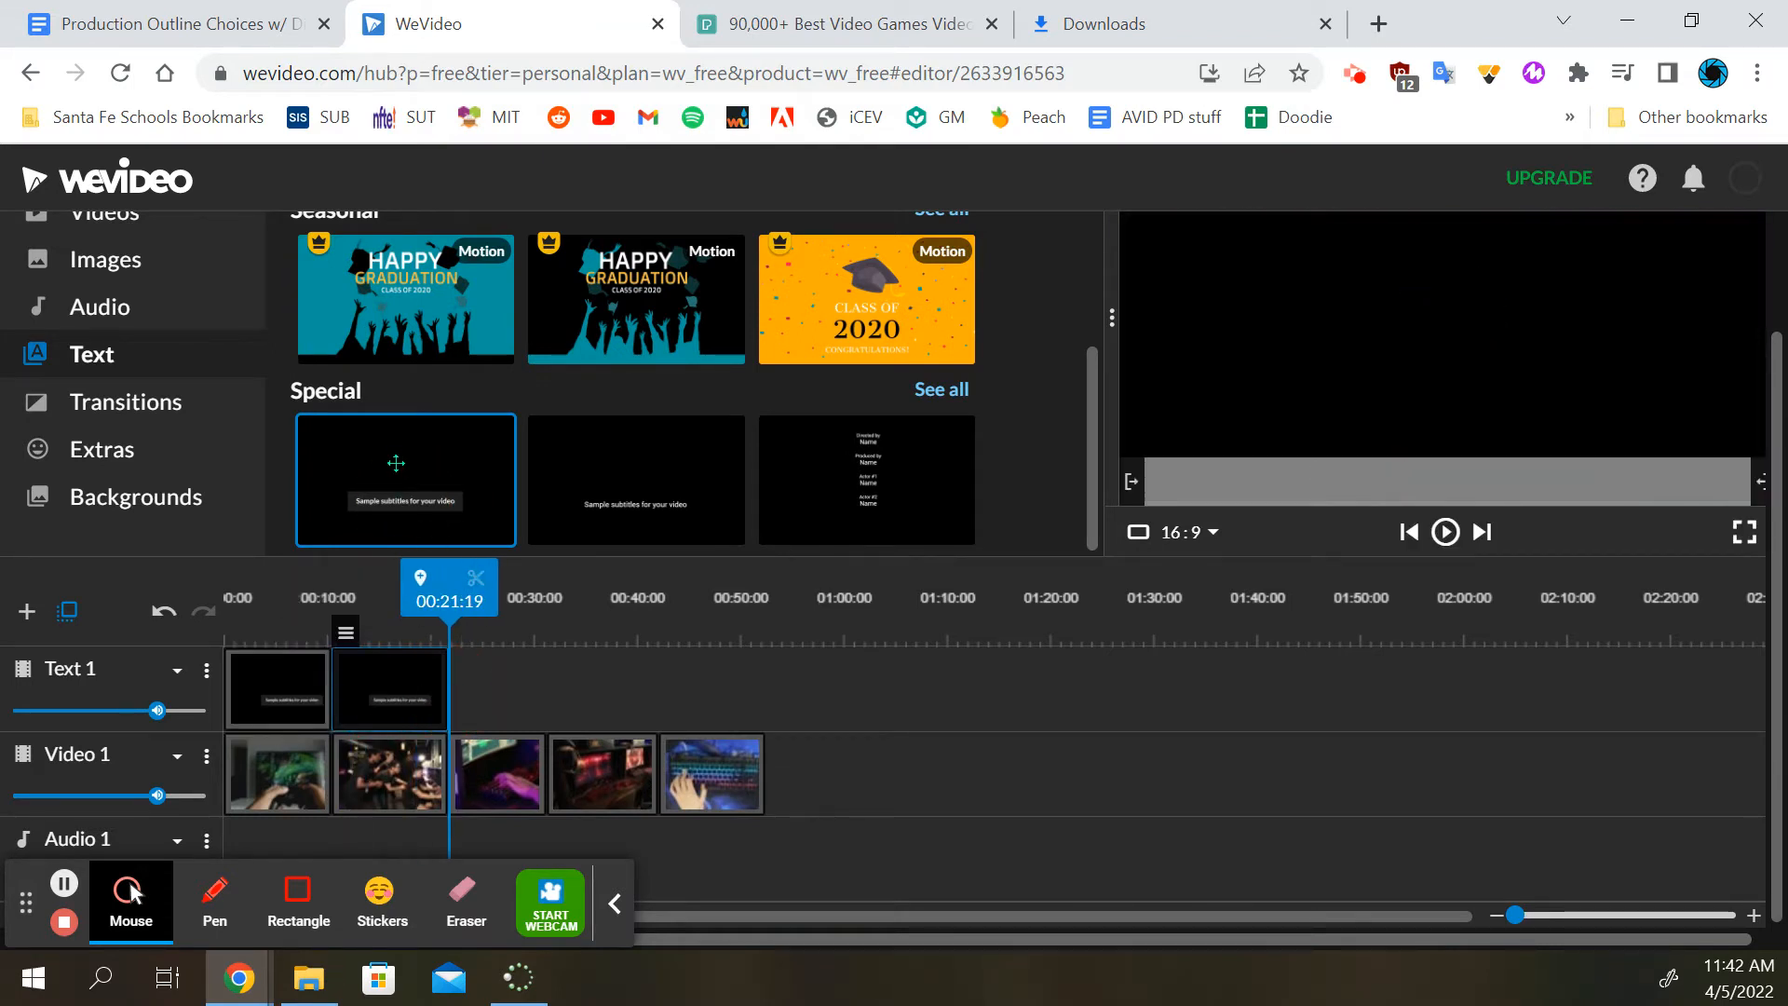
{"action": "left_click_drag", "start_coordinate": [403, 470], "coordinate": [544, 680]}
{"action": "left_click", "coordinate": [437, 508]}
{"action": "left_click_drag", "start_coordinate": [436, 508], "coordinate": [761, 686]}
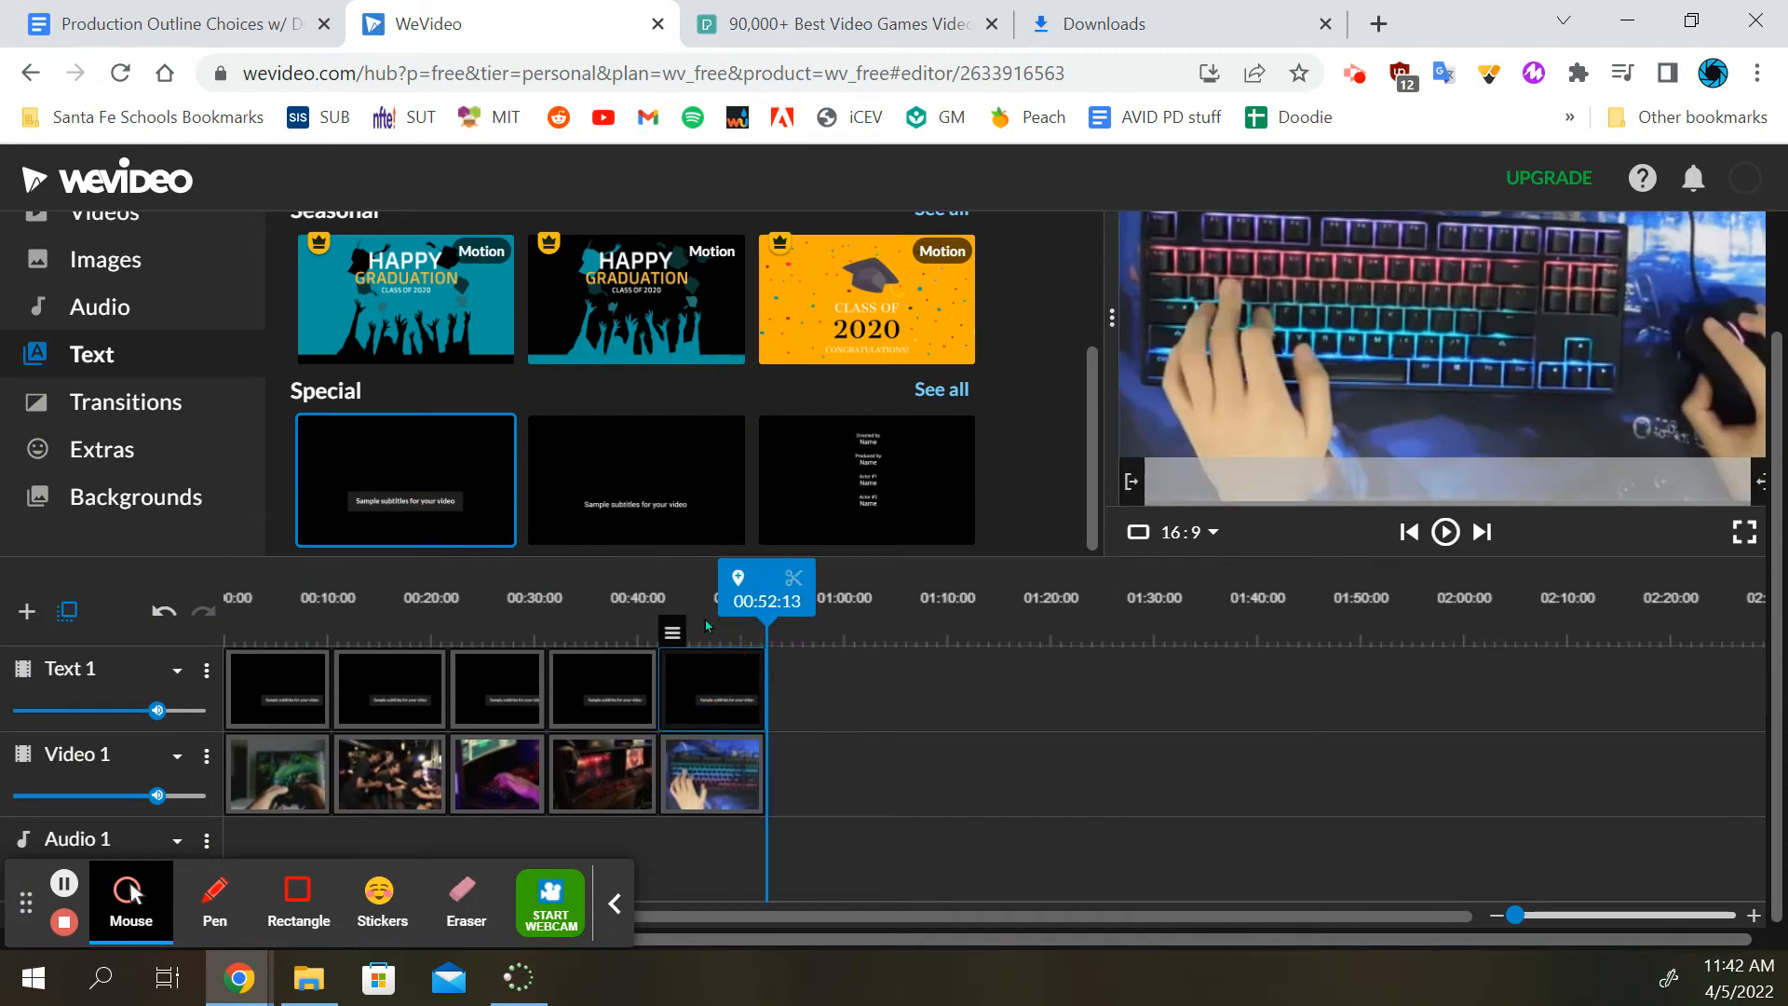
Play the video from the start and check the subtitle overlay above each clip
{"action": "left_click", "coordinate": [532, 583]}
{"action": "left_click_drag", "start_coordinate": [531, 583], "coordinate": [160, 570]}
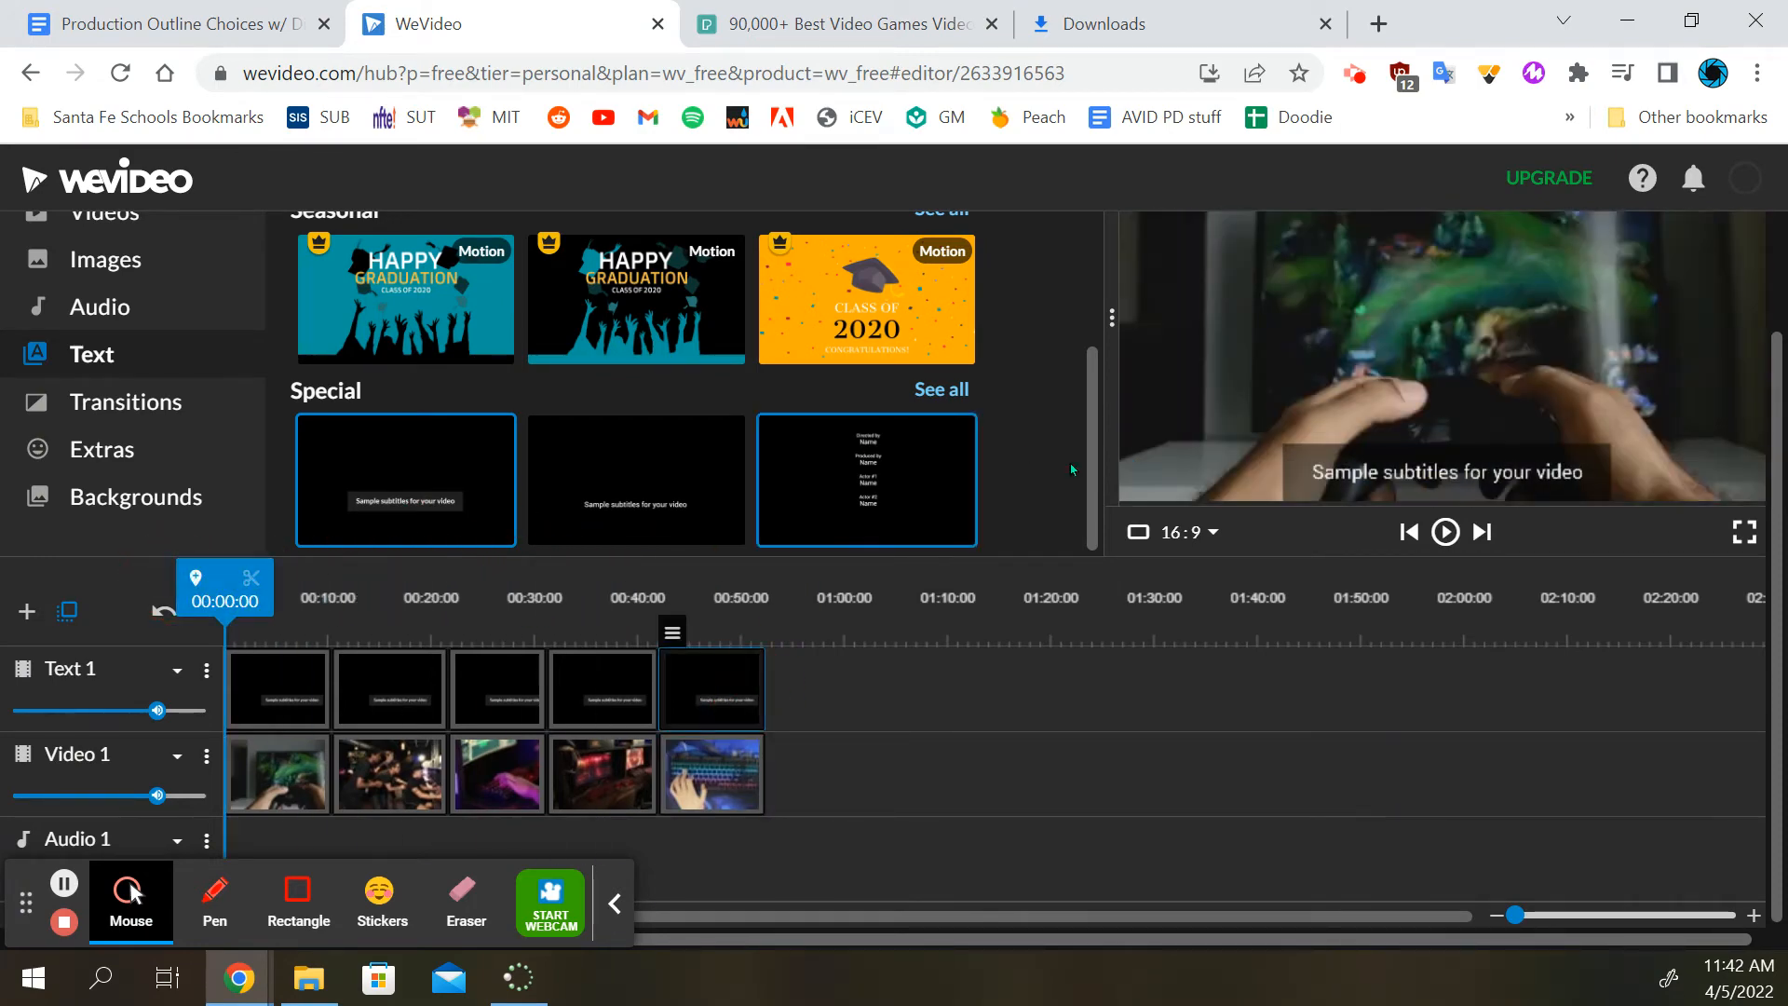
{"action": "left_click", "coordinate": [1446, 533]}
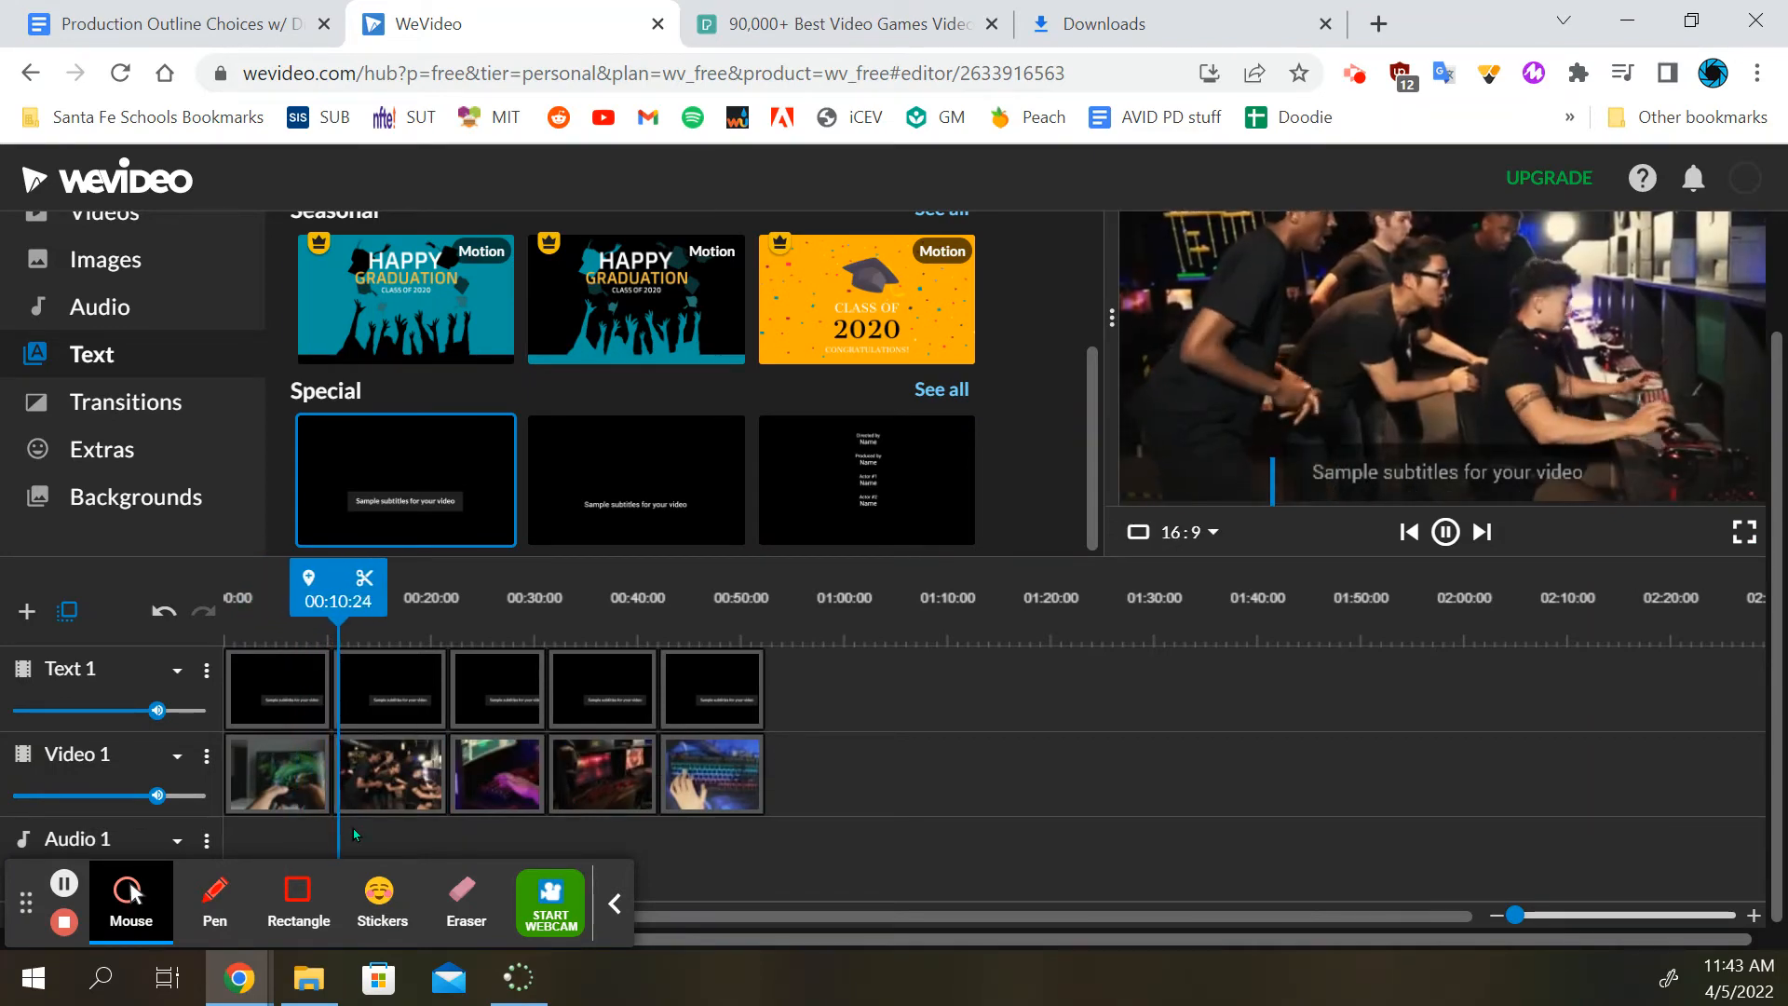
{"action": "left_click", "coordinate": [400, 685]}
{"action": "left_click", "coordinate": [505, 683]}
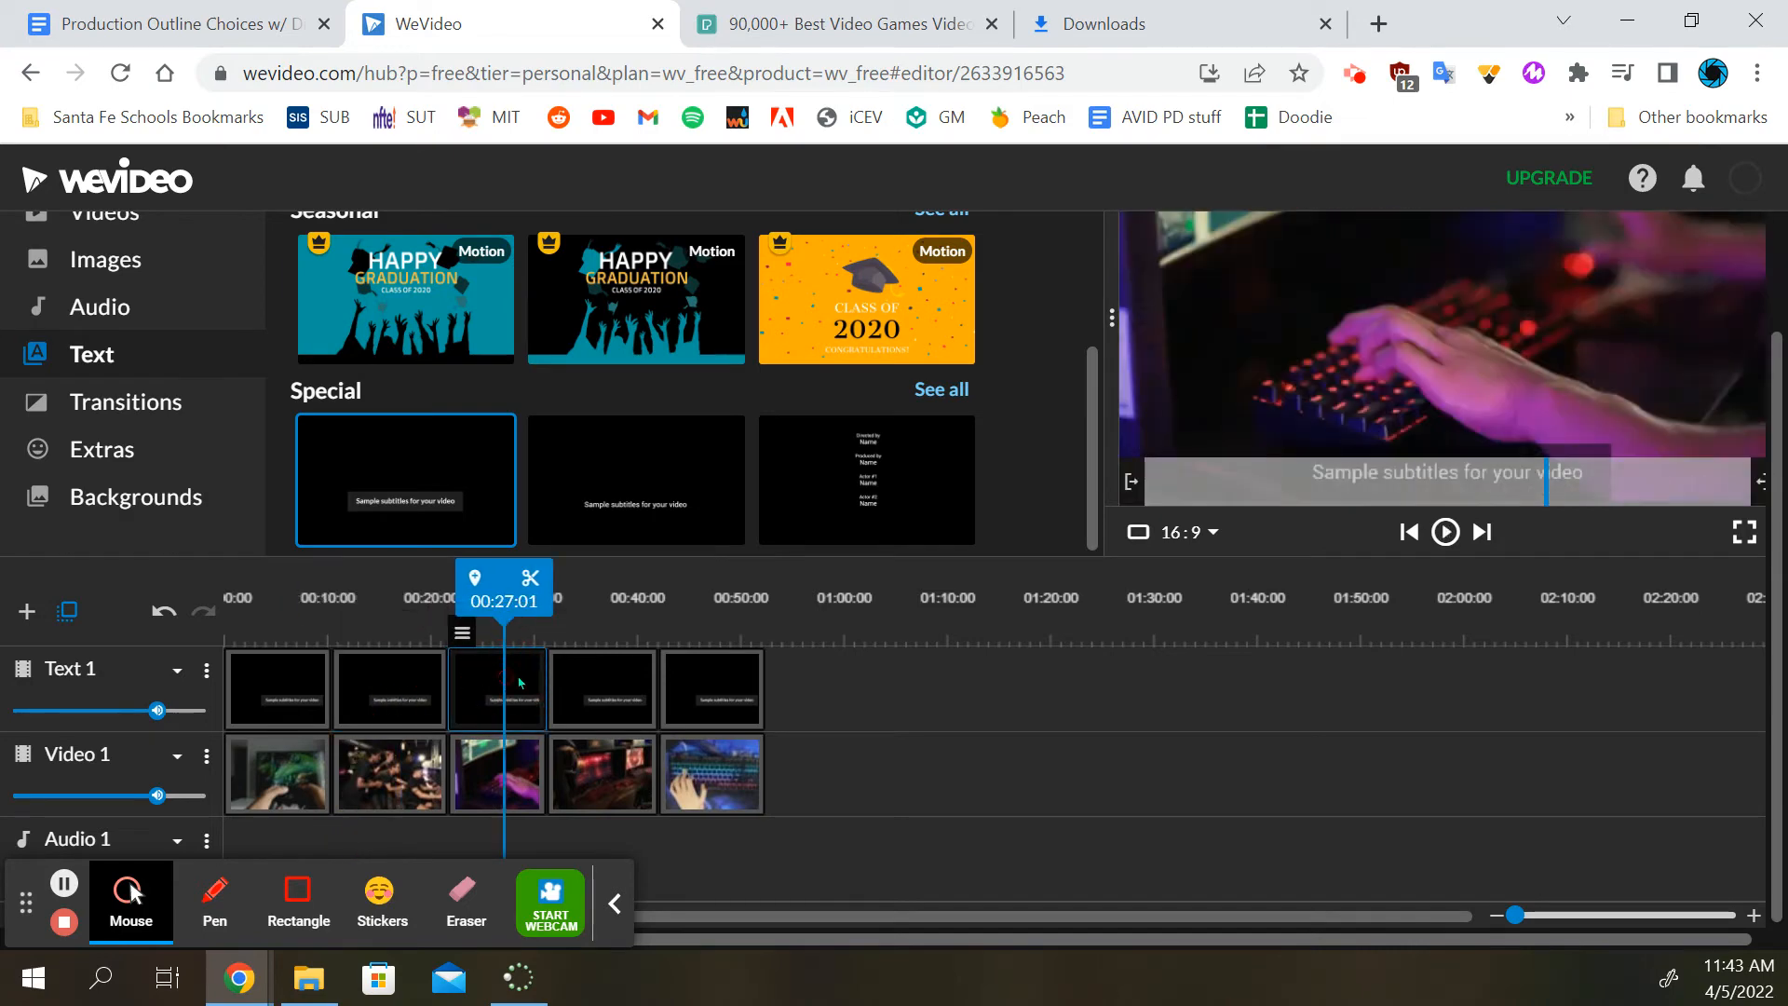
{"action": "left_click", "coordinate": [573, 678]}
{"action": "left_click", "coordinate": [684, 678]}
{"action": "left_click", "coordinate": [277, 685]}
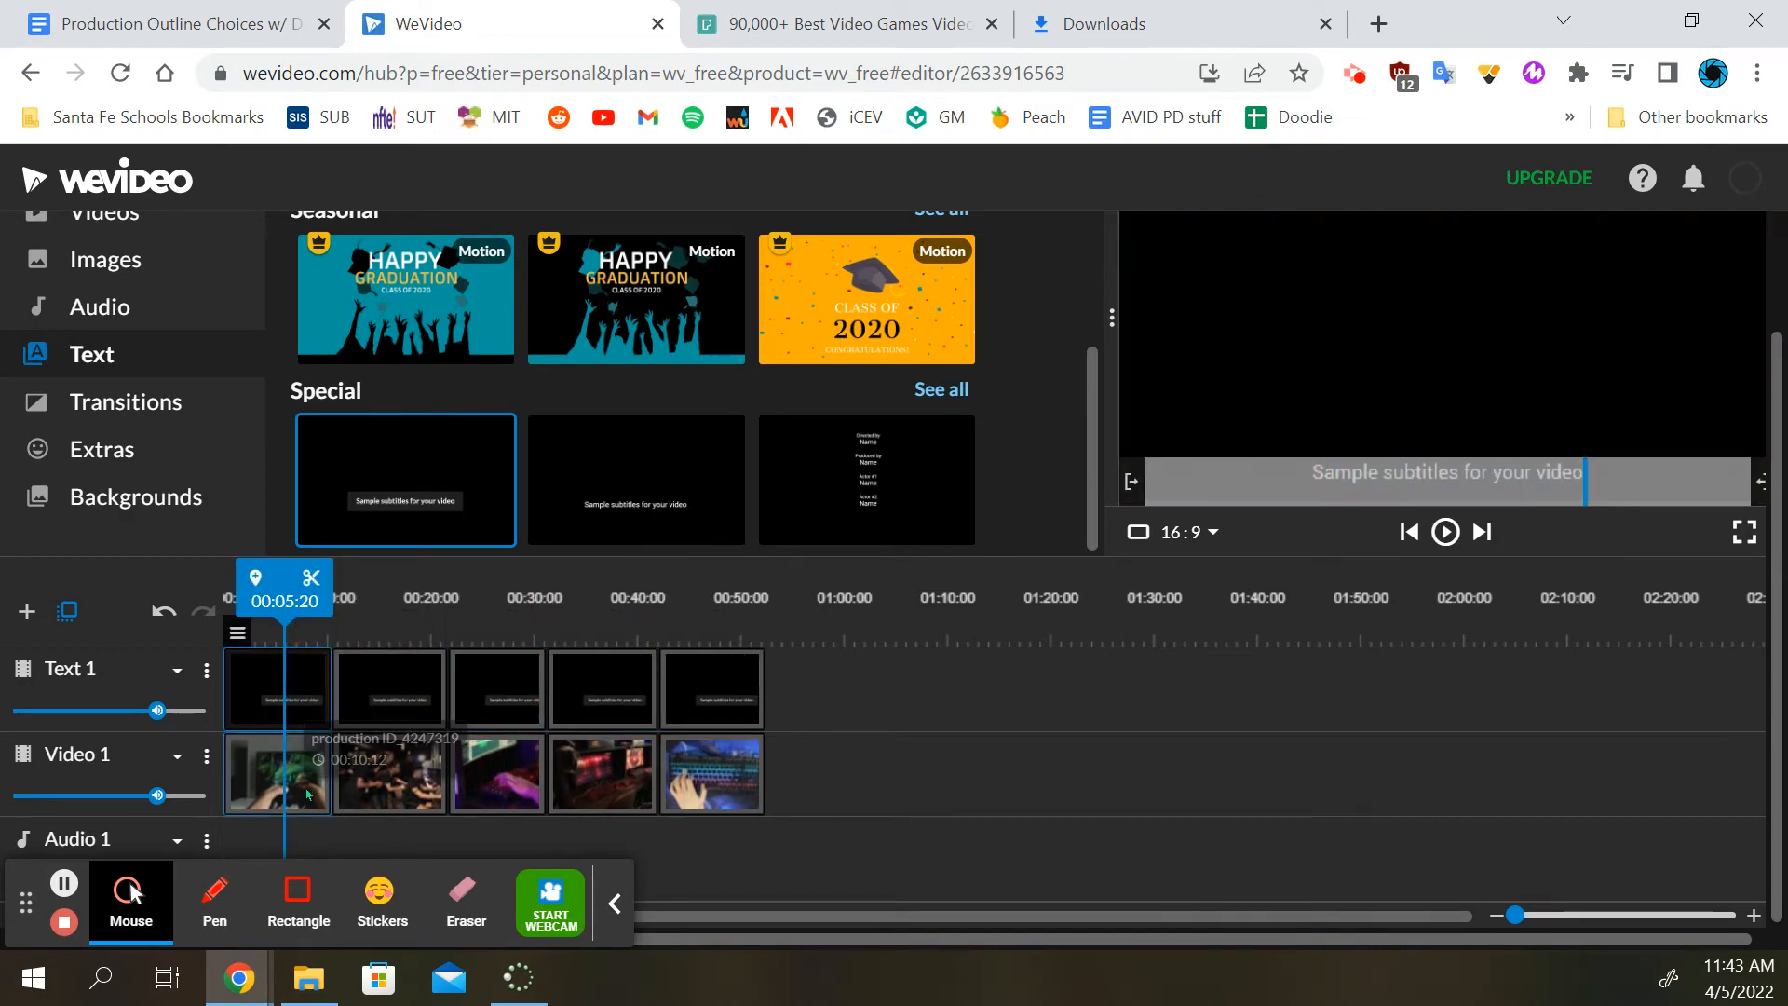
{"action": "left_click", "coordinate": [392, 689]}
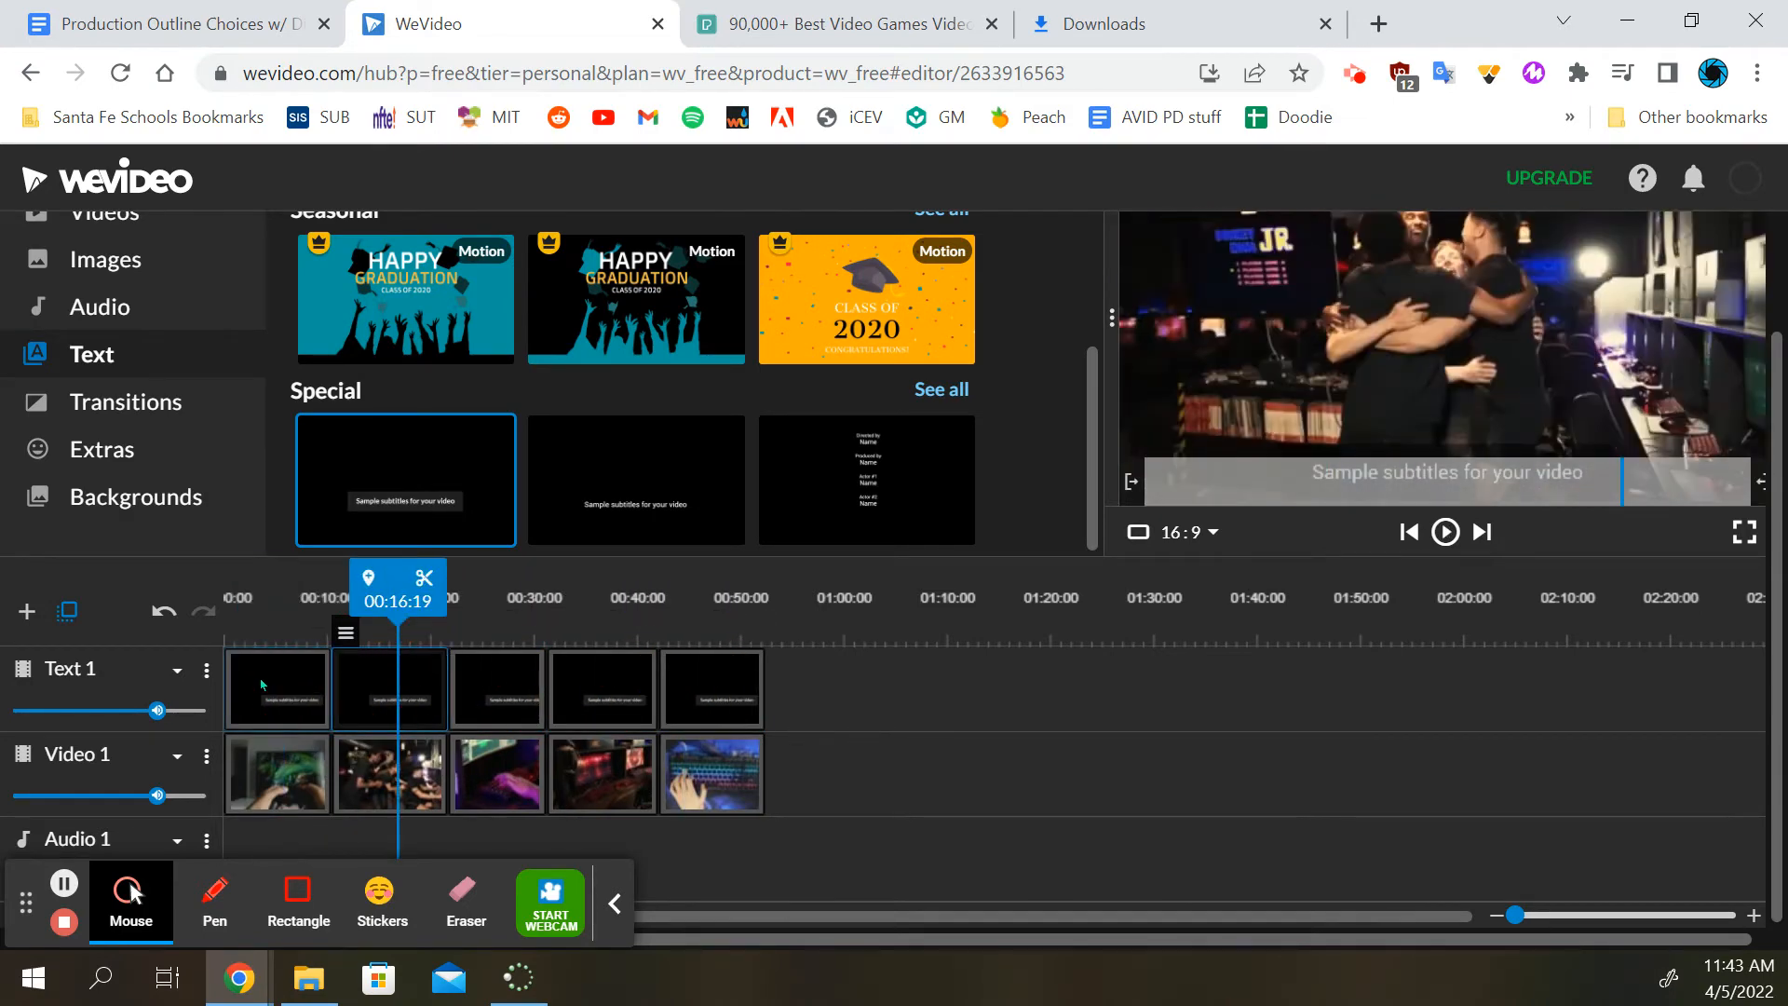
Open the text properties of the first subtitle on the Text 1 track in the clip editor
{"action": "left_click", "coordinate": [261, 684]}
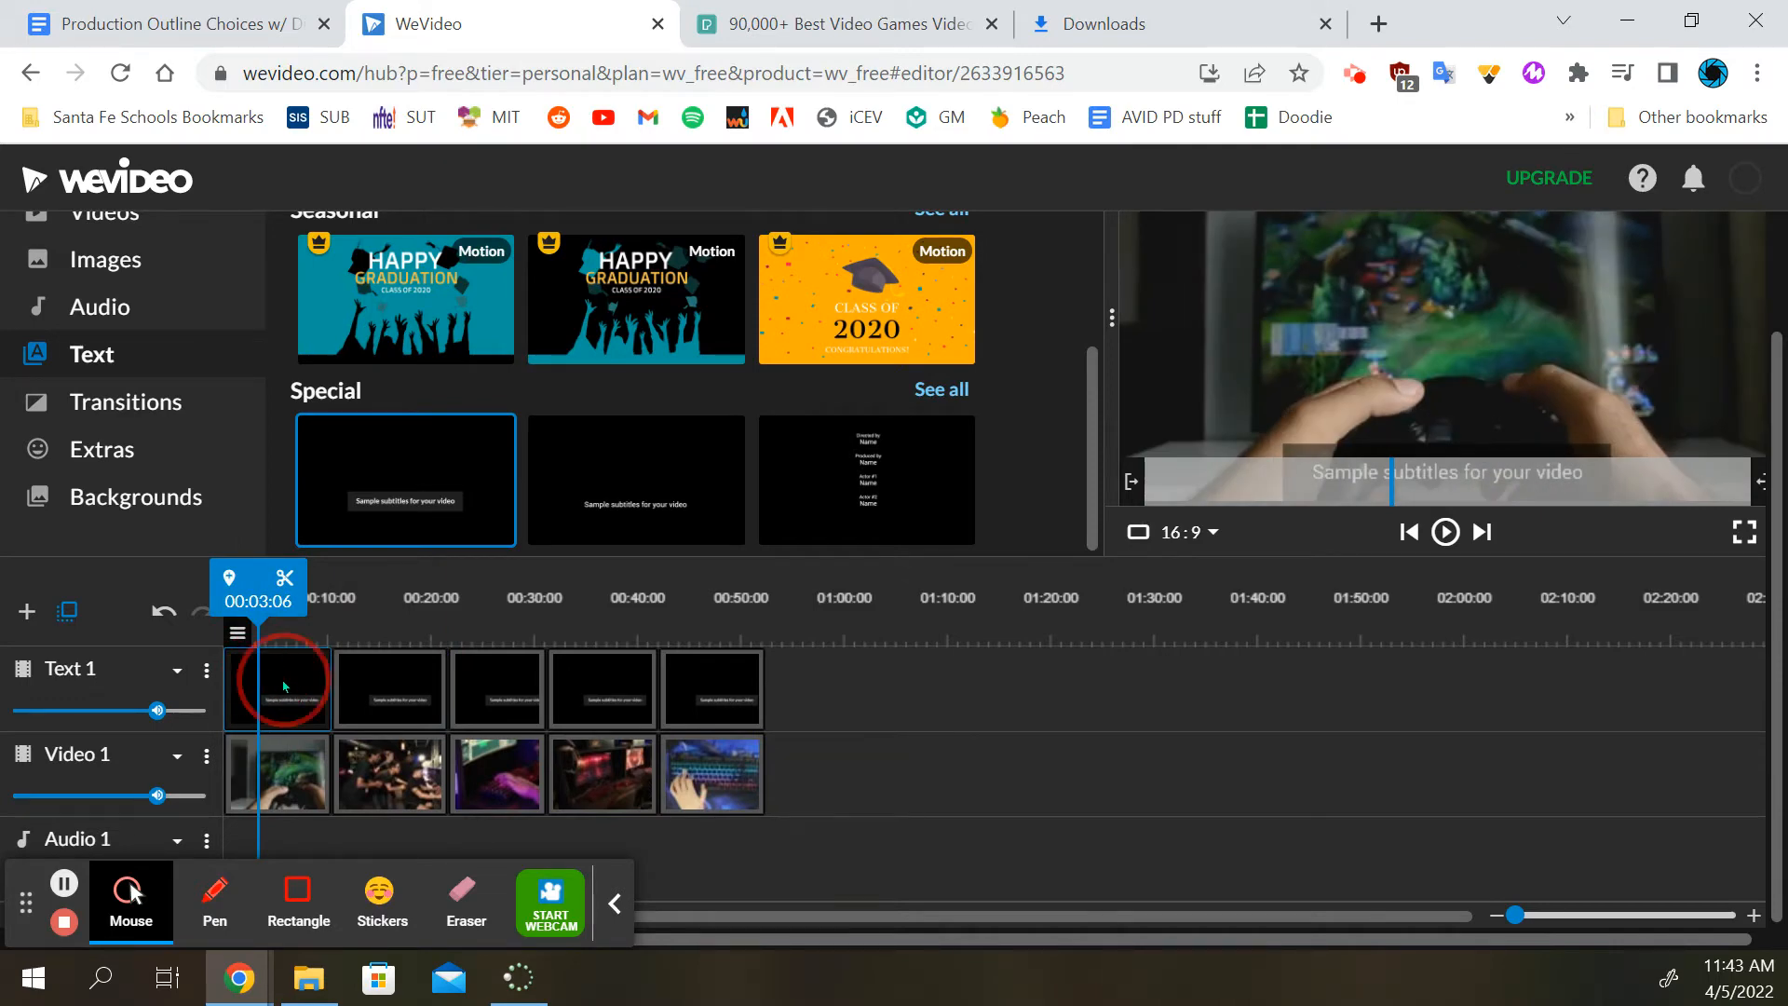
{"action": "double_click", "coordinate": [284, 687]}
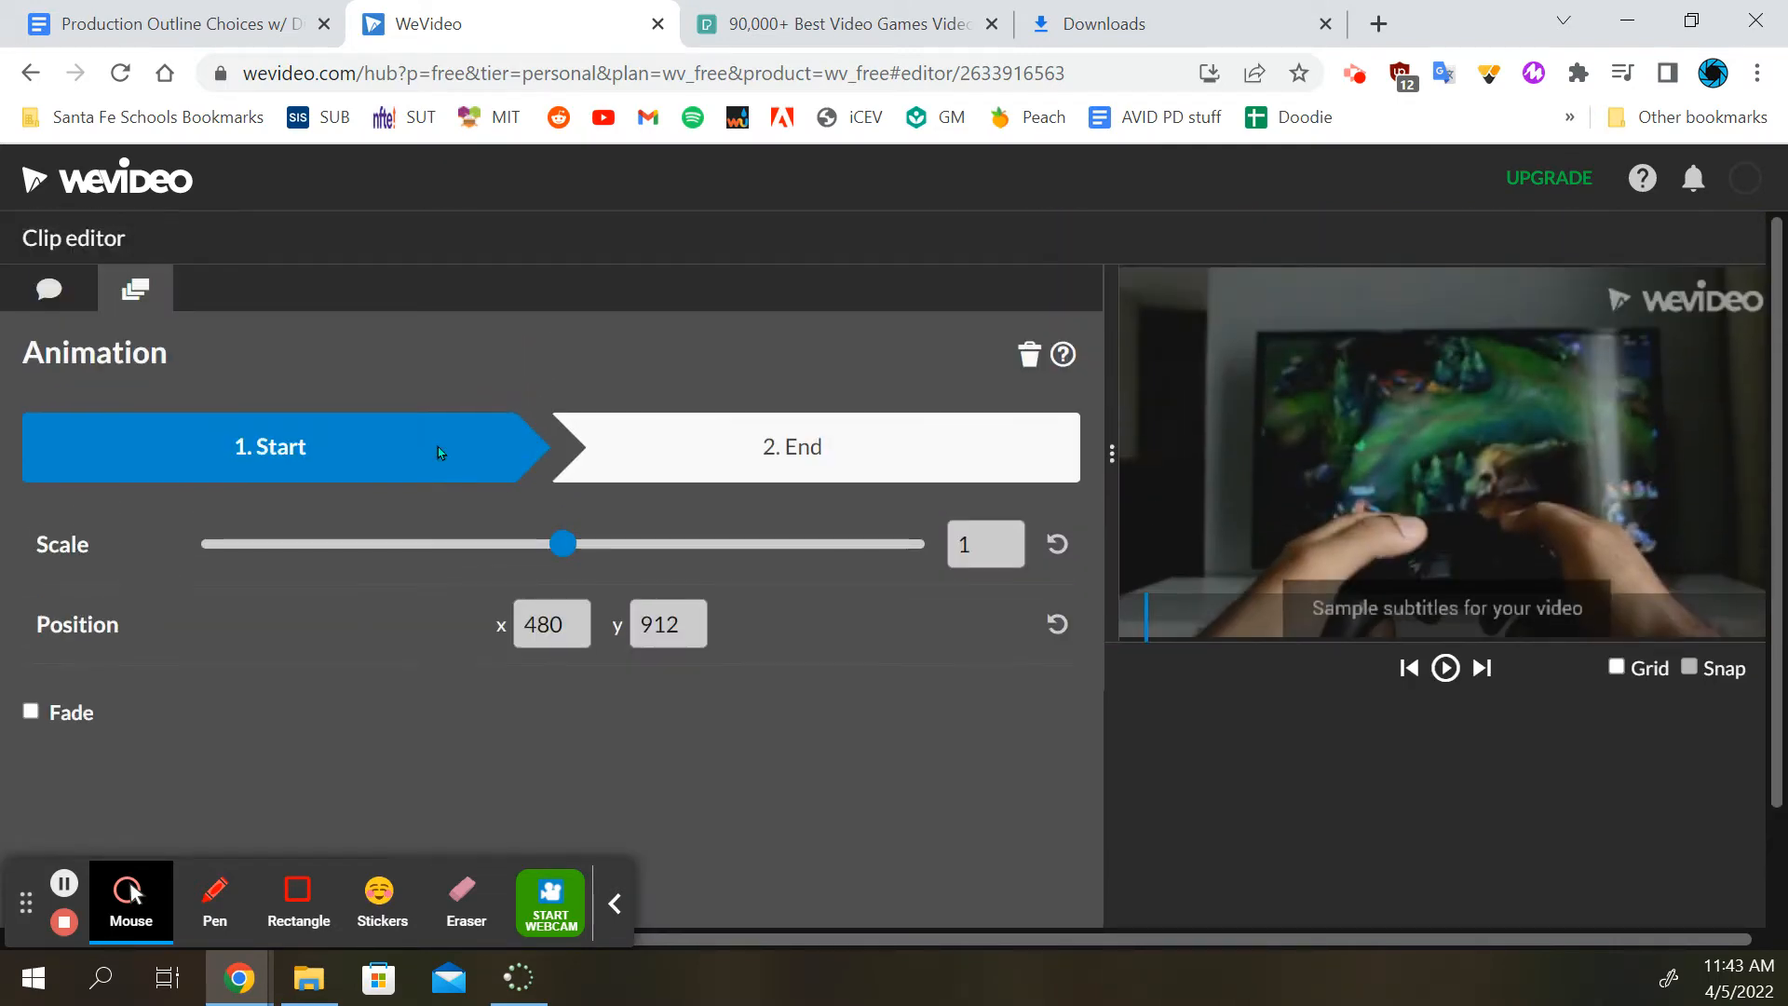
{"action": "left_click", "coordinate": [49, 292]}
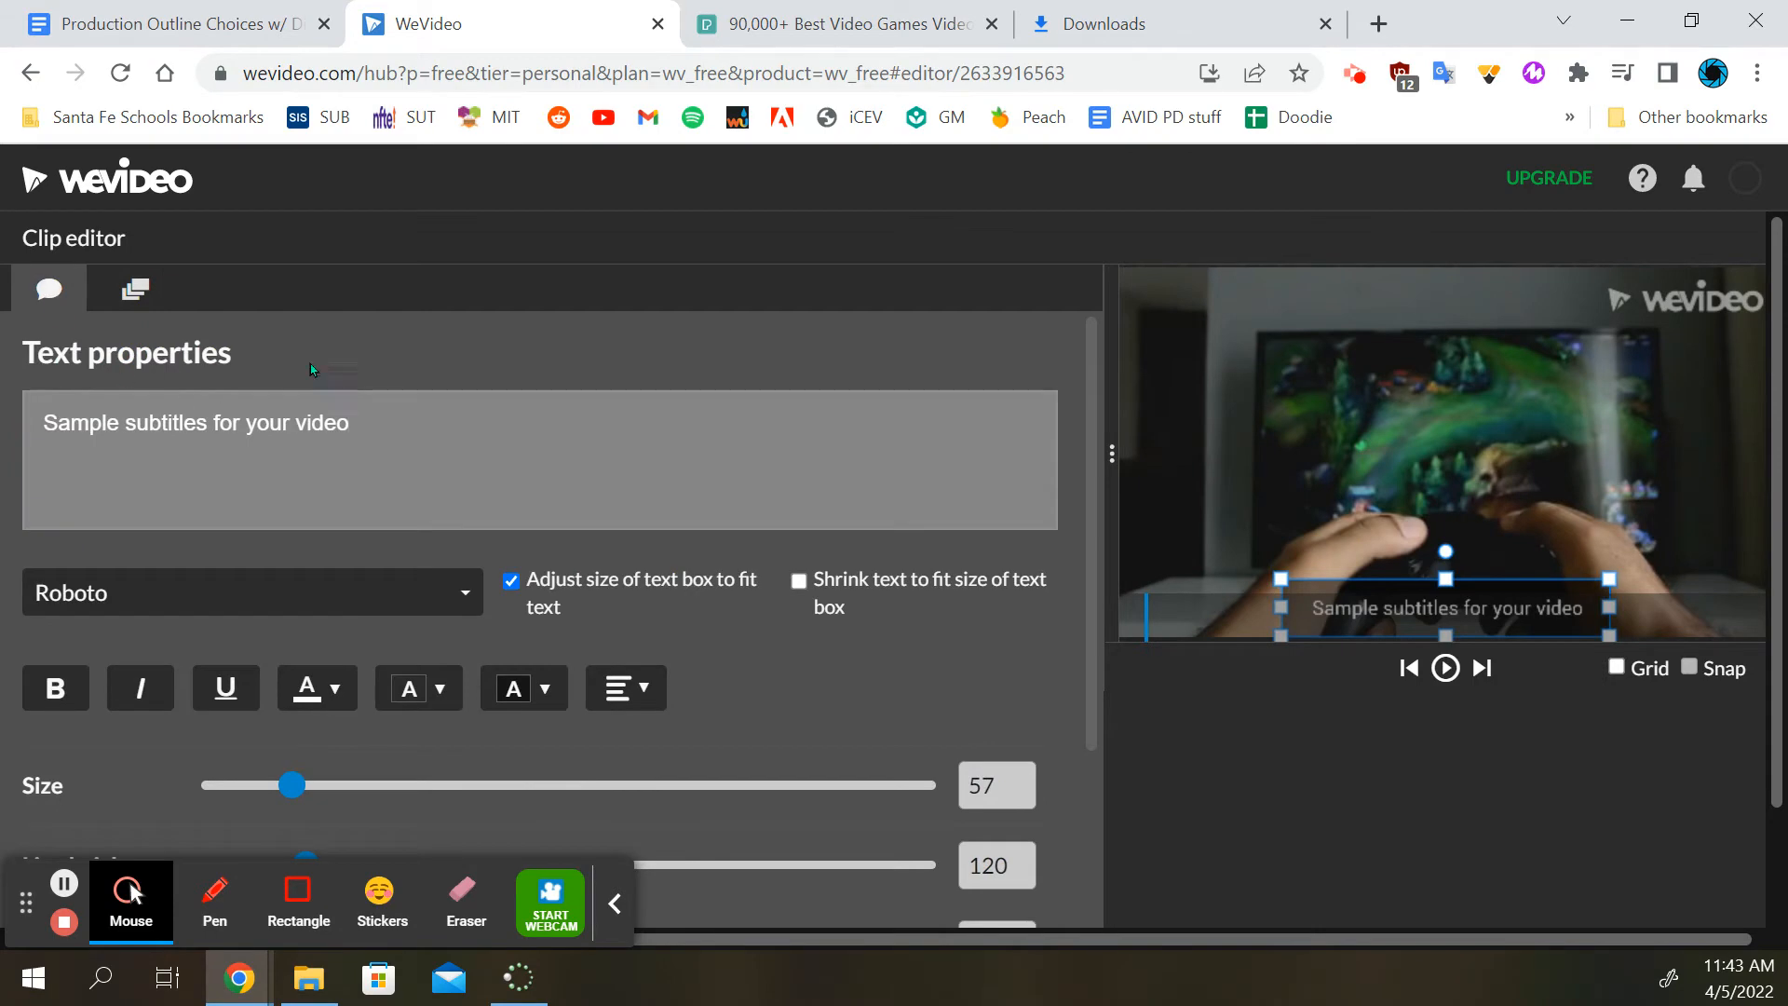
{"action": "triple_click", "coordinate": [251, 424]}
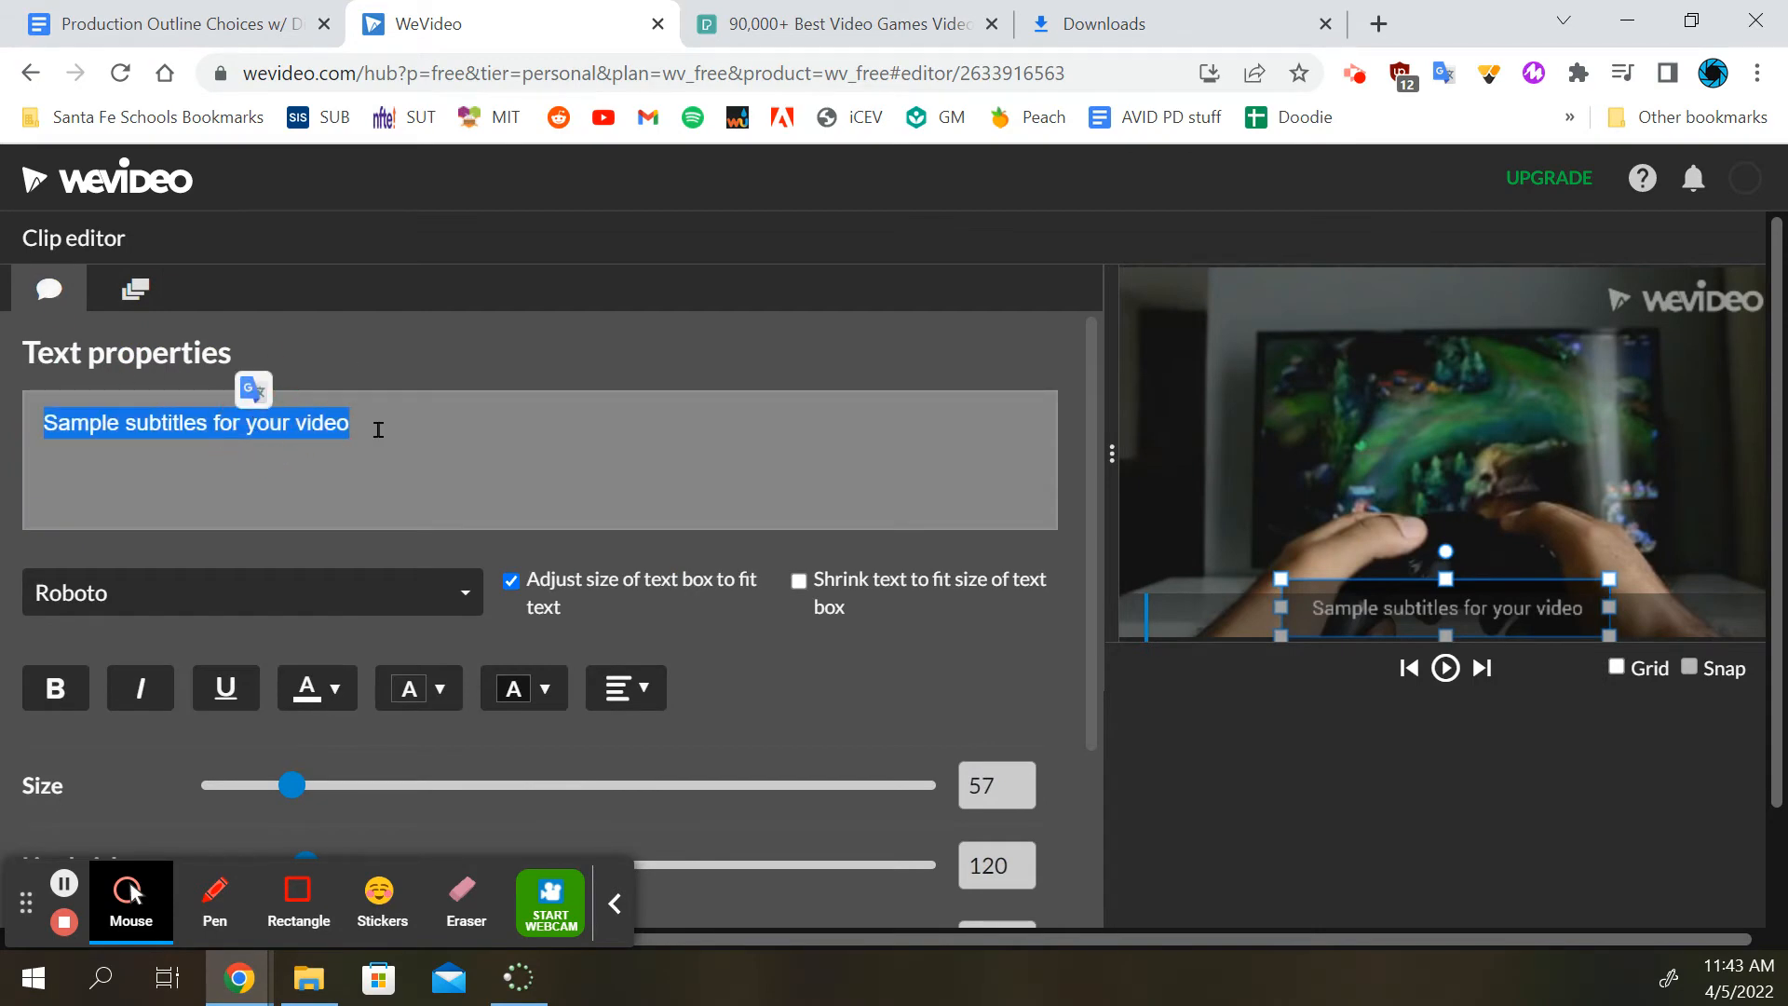
{"action": "left_click", "coordinate": [413, 430]}
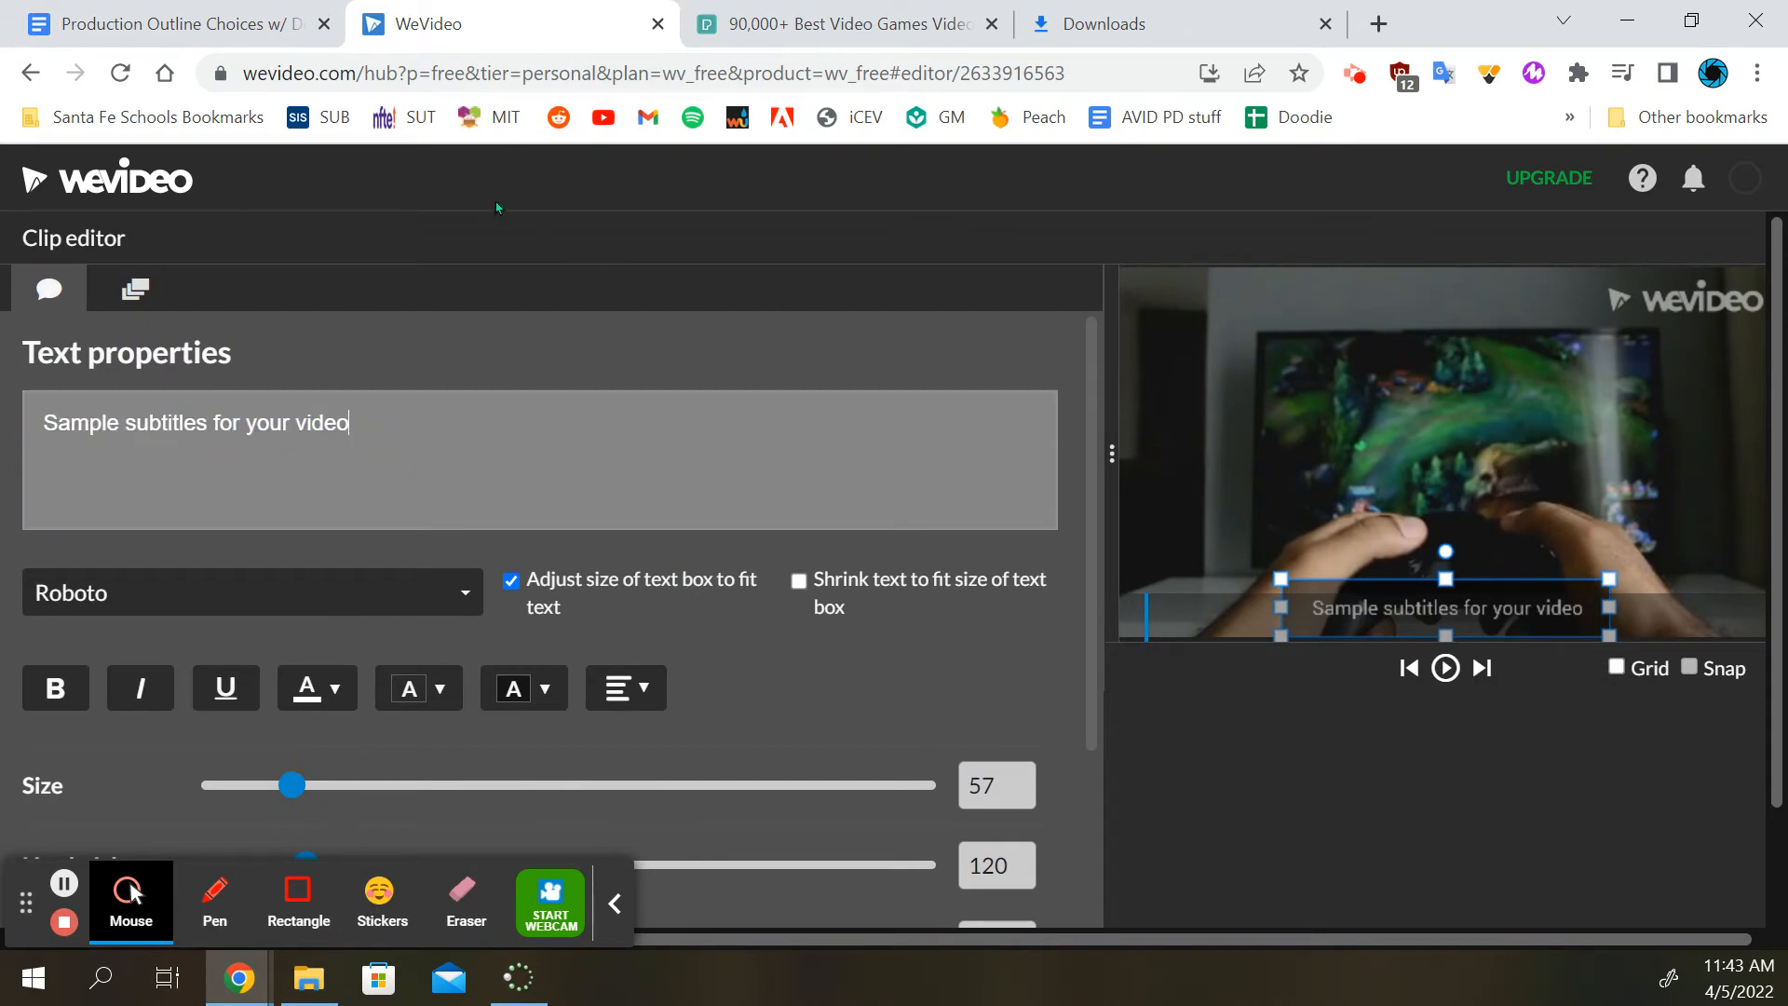
Copy the first dialogue line, "One of my favorite things in the world is video games.", from the Production Outline document in Google Docs
{"action": "left_click", "coordinate": [177, 25]}
{"action": "scroll", "coordinate": [696, 463], "scroll_direction": "up", "scroll_amount": 2}
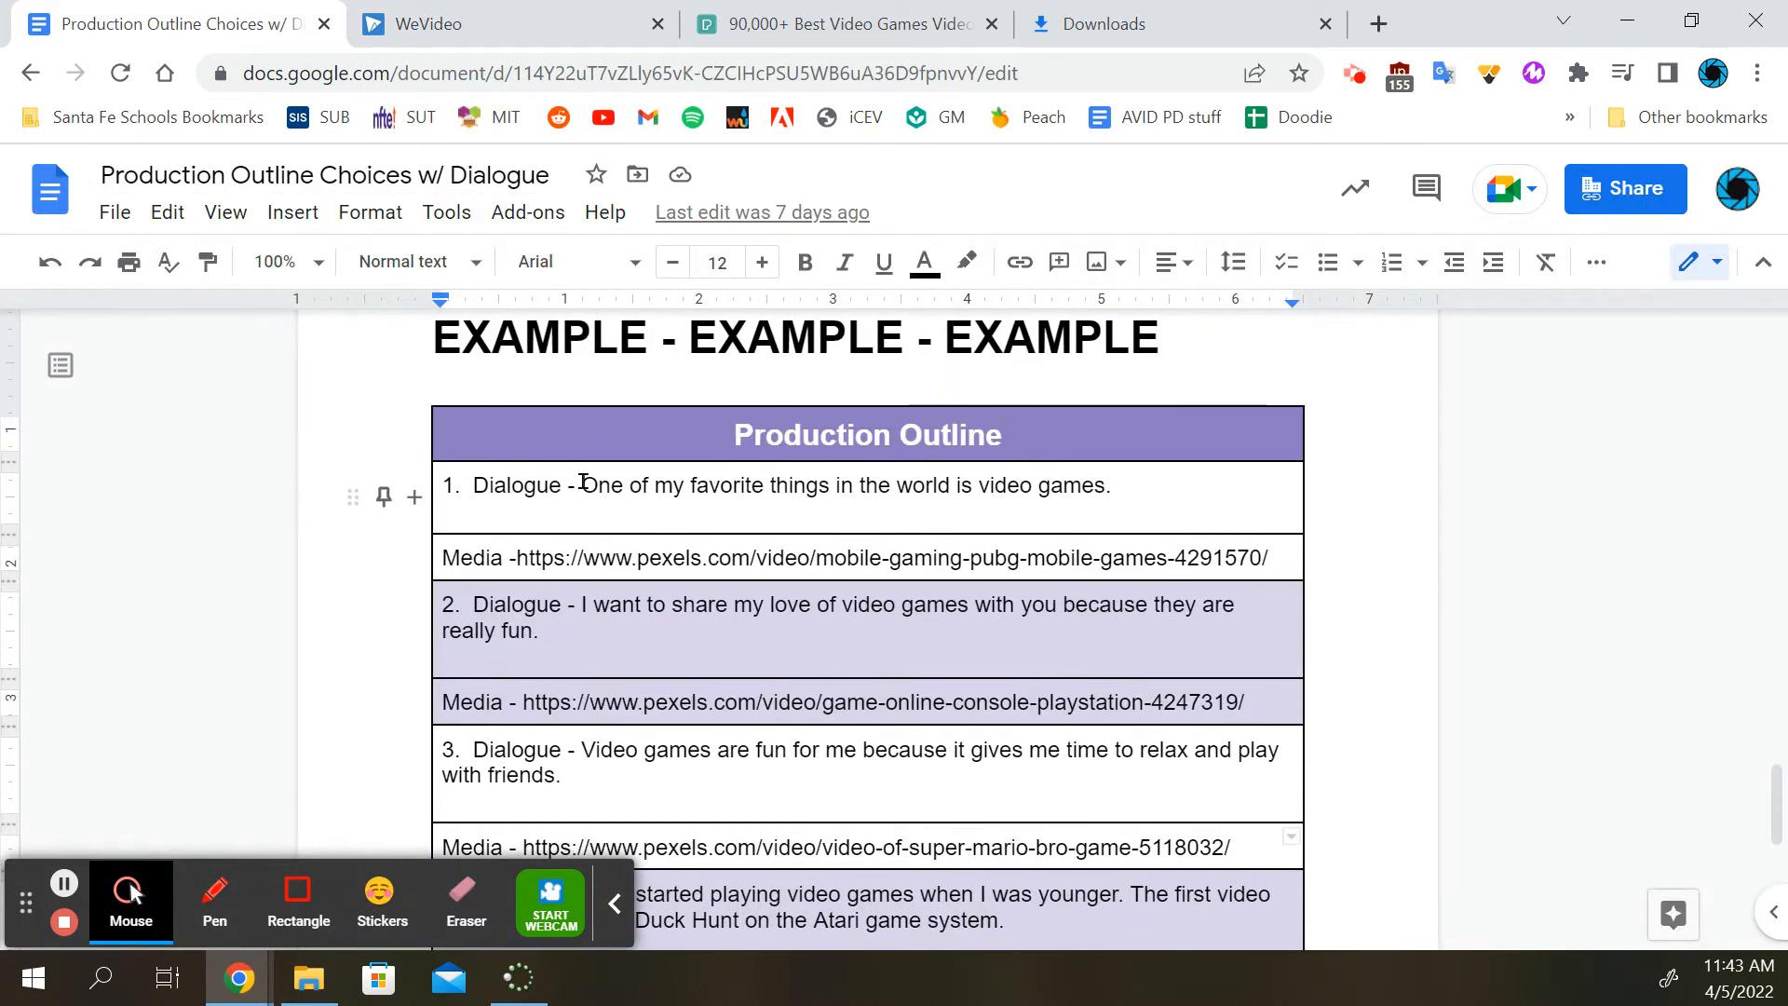
{"action": "mouse_move", "coordinate": [583, 482]}
{"action": "left_mouse_down"}
{"action": "mouse_move", "coordinate": [1120, 482]}
{"action": "mouse_move", "coordinate": [577, 479]}
{"action": "left_mouse_up"}
{"action": "triple_click", "coordinate": [1101, 486]}
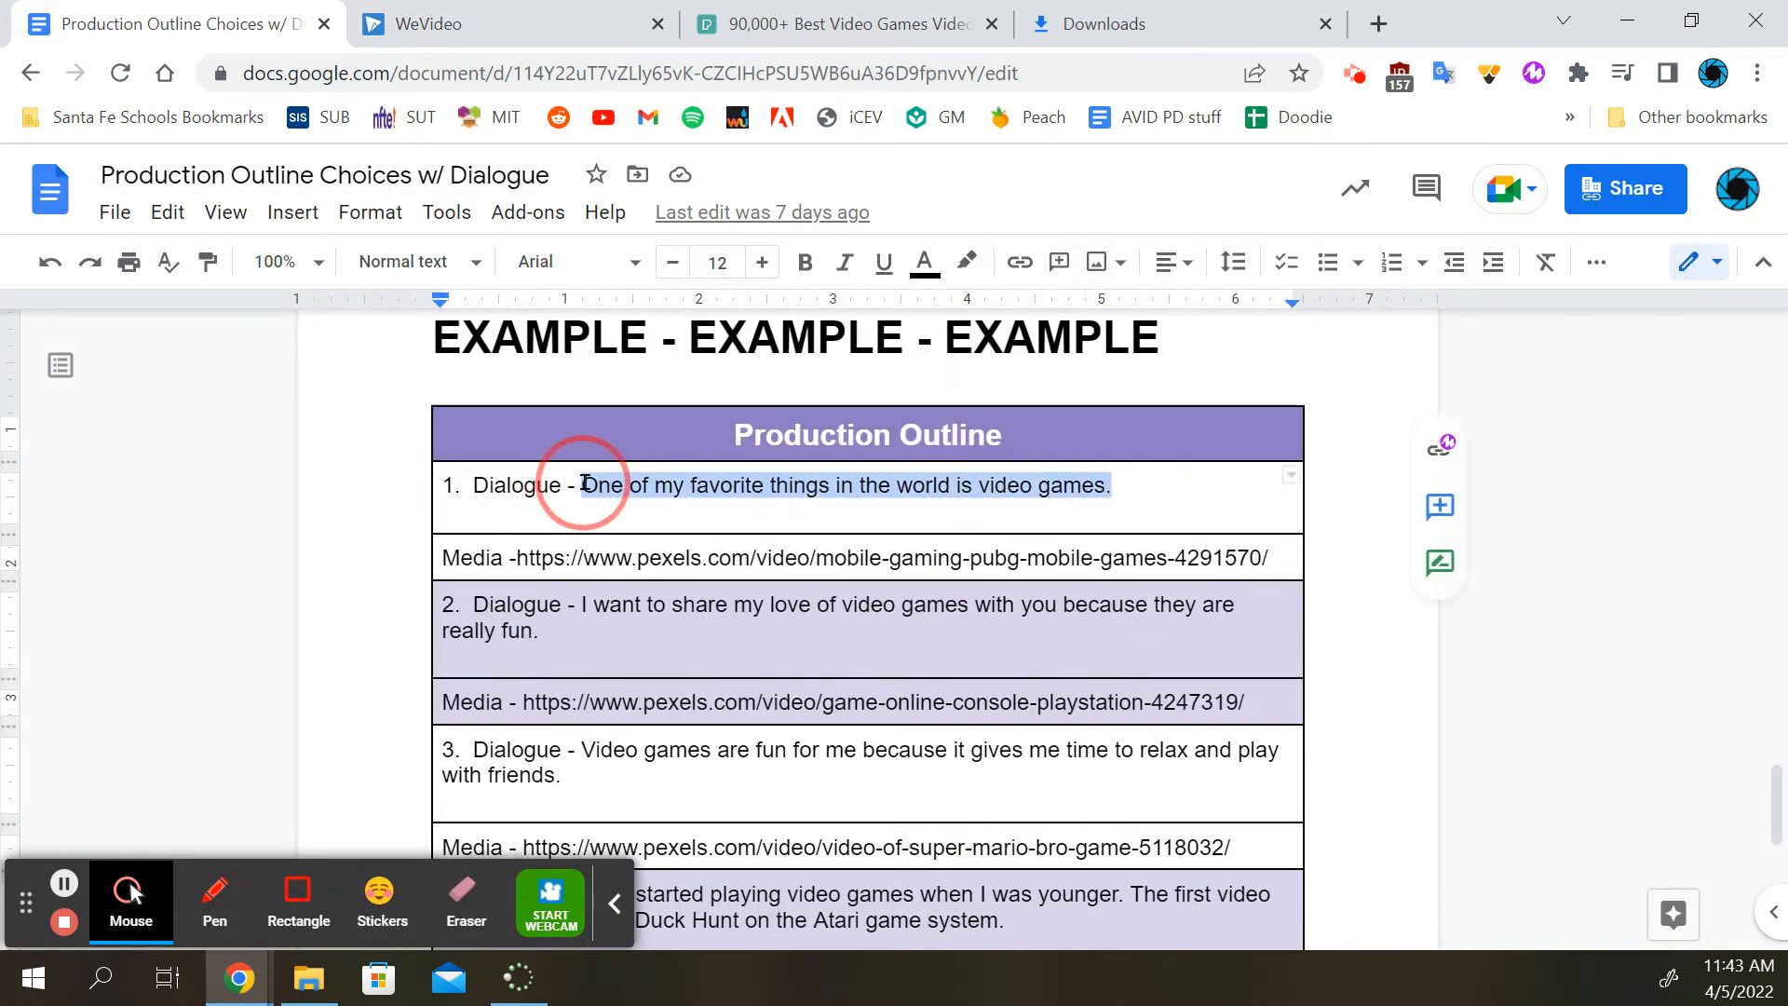
{"action": "right_click", "coordinate": [648, 482]}
{"action": "left_click", "coordinate": [752, 337]}
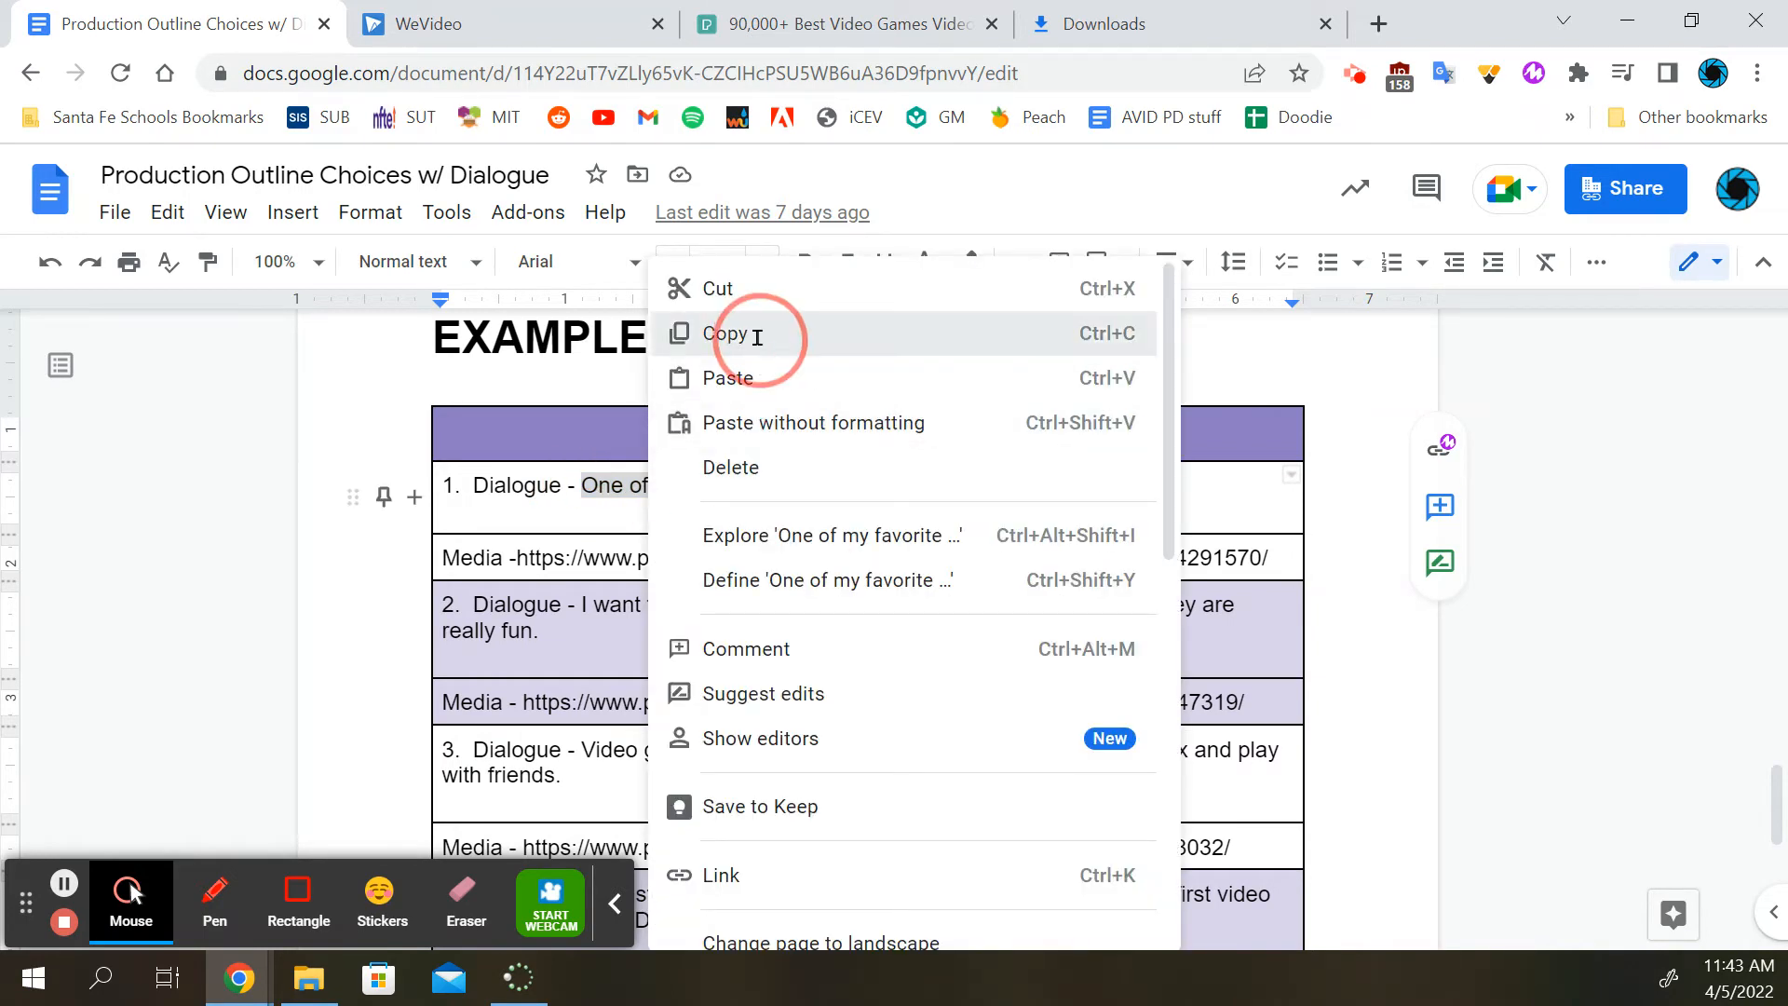
Back in WeVideo, replace the sample subtitle text with the copied dialogue and move it to the frame's upper left, about x 177, y 54
{"action": "left_click", "coordinate": [494, 12]}
{"action": "triple_click", "coordinate": [415, 422]}
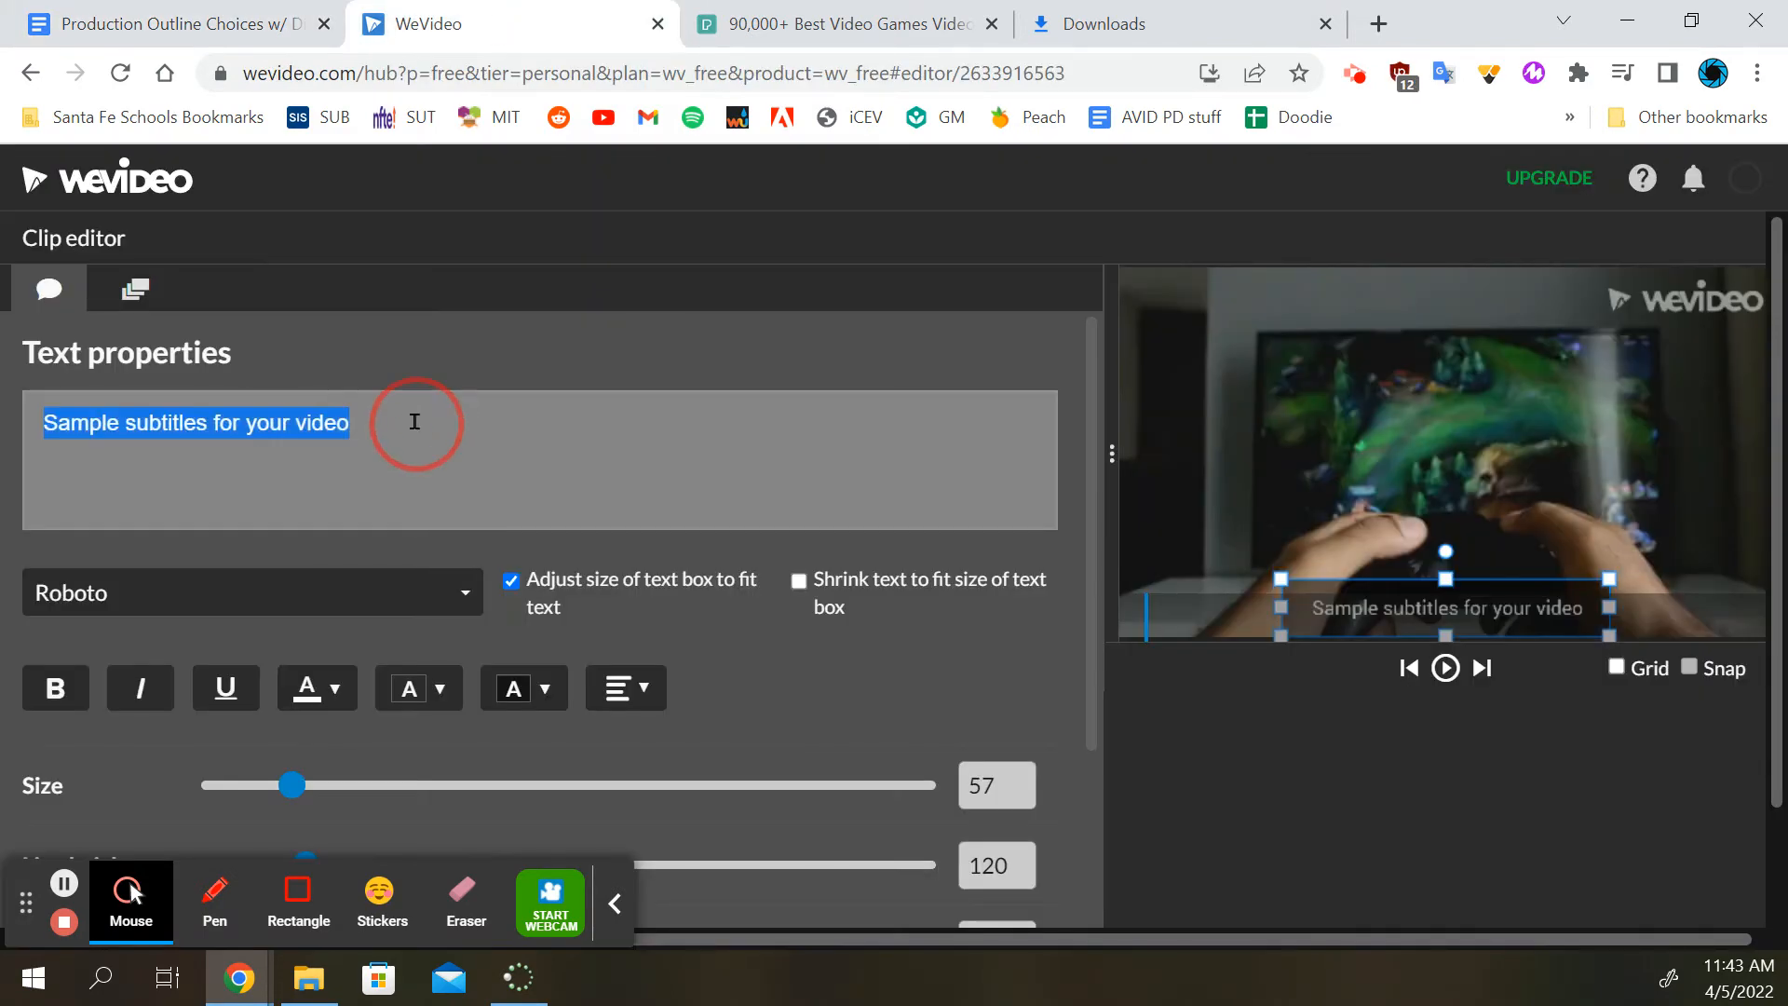
{"action": "right_click", "coordinate": [415, 422]}
{"action": "left_click", "coordinate": [489, 555]}
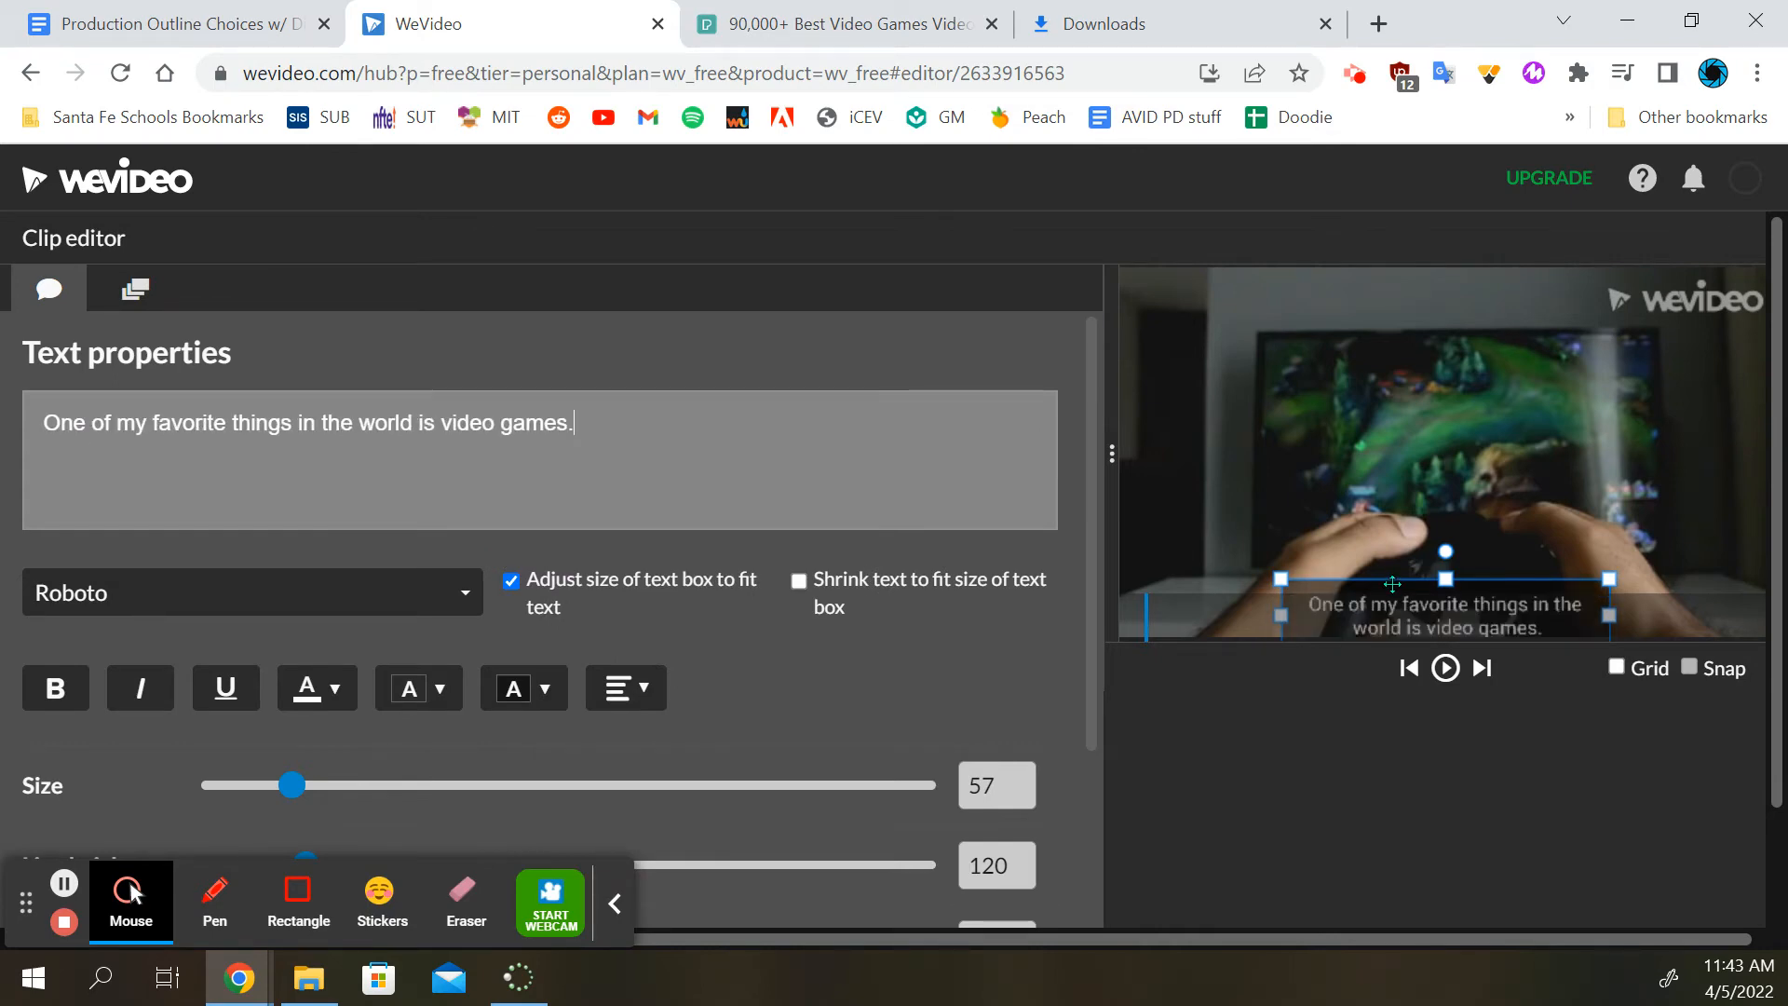
{"action": "left_click_drag", "start_coordinate": [1392, 584], "coordinate": [1290, 293]}
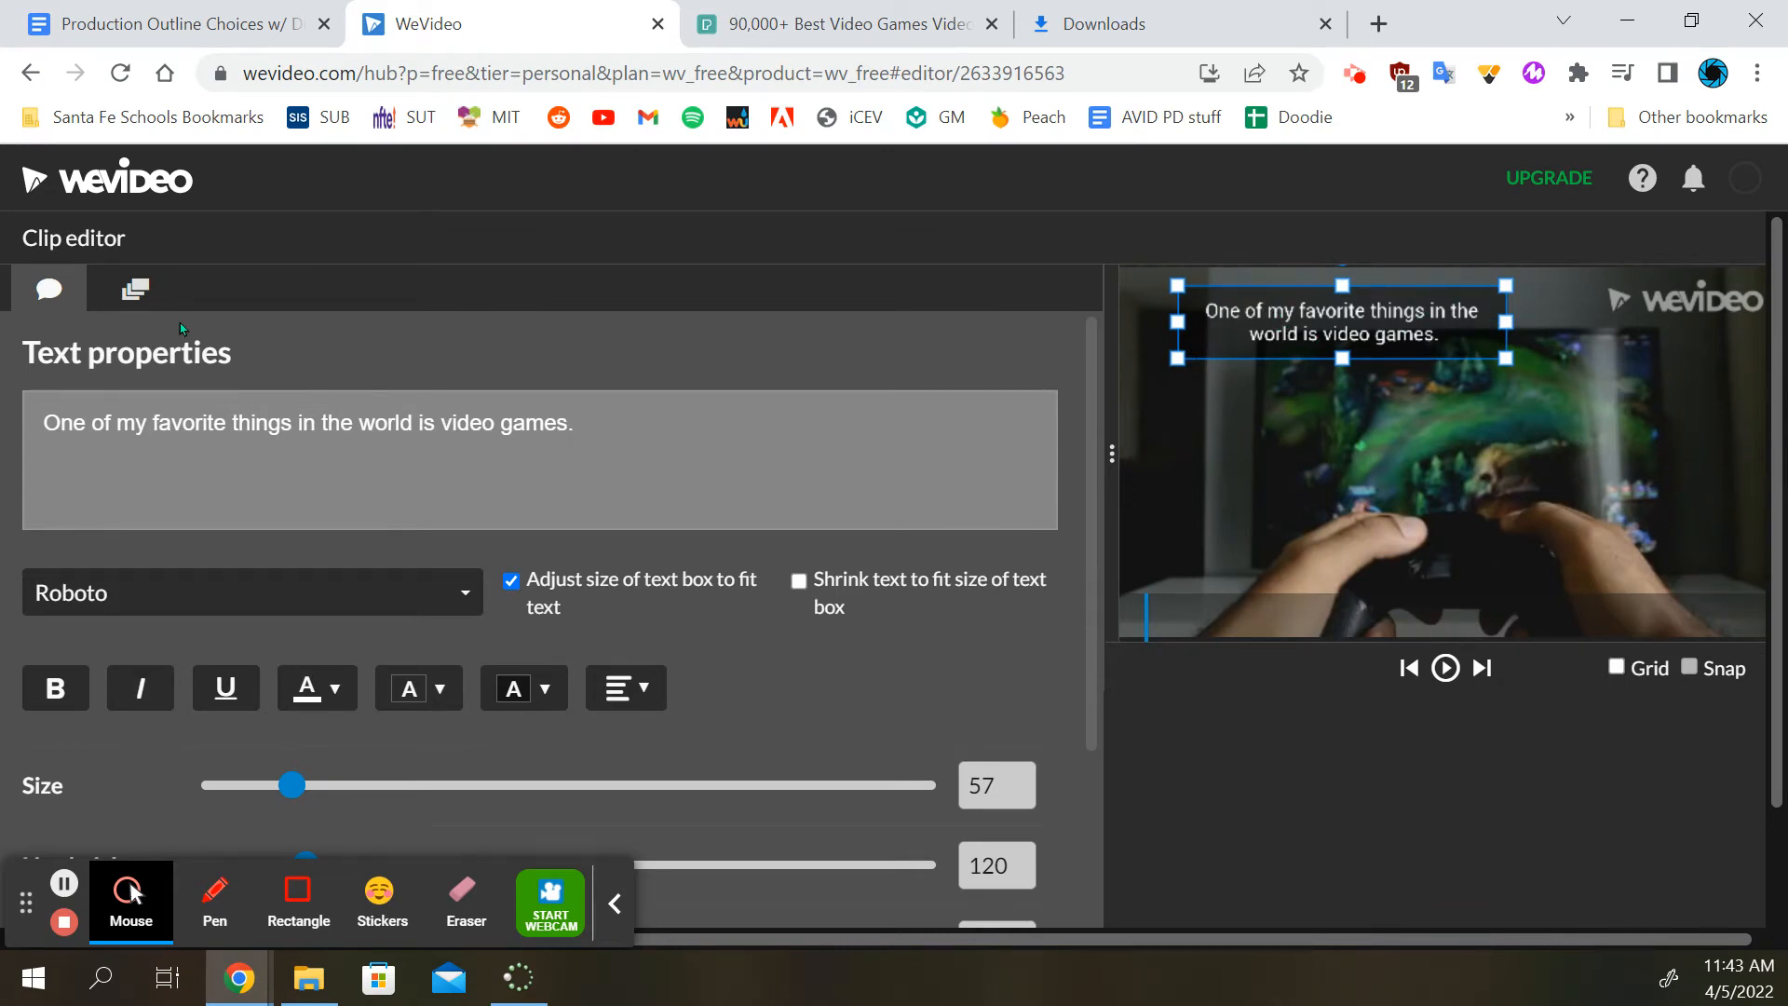
Set the first subtitle's font to Bangers
{"action": "left_click", "coordinate": [132, 605]}
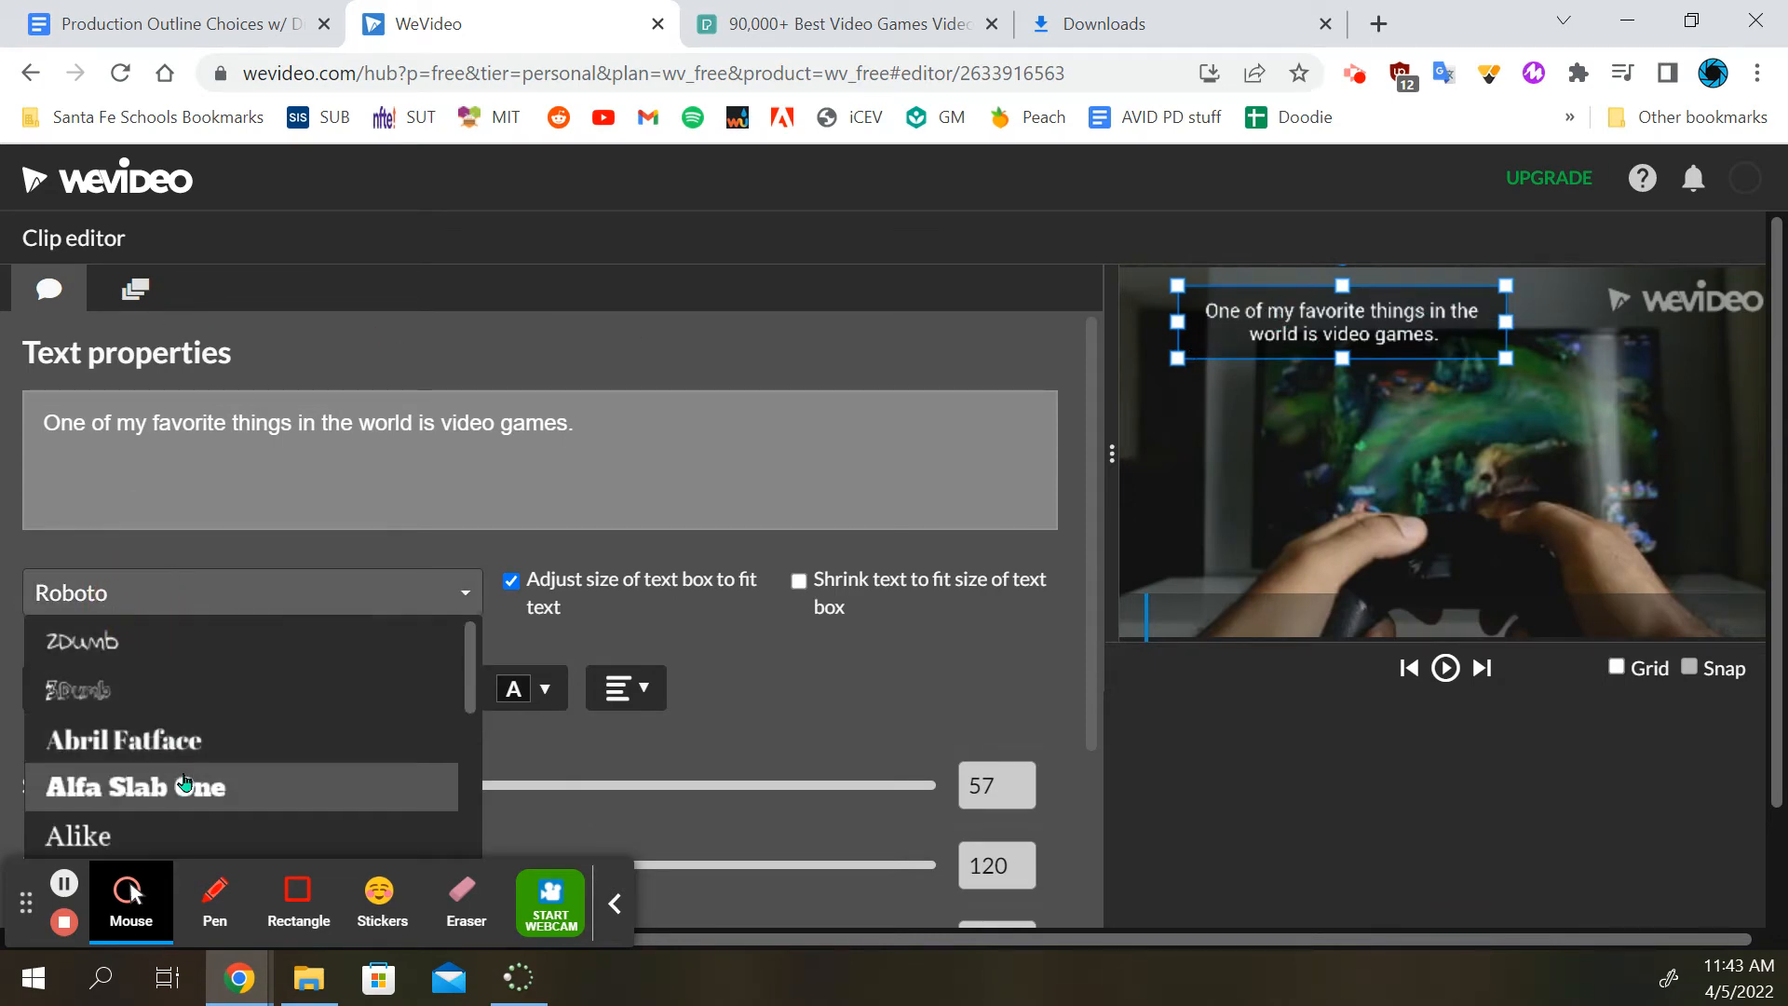
{"action": "scroll", "coordinate": [195, 787], "scroll_direction": "down", "scroll_amount": 1}
{"action": "scroll", "coordinate": [197, 782], "scroll_direction": "down", "scroll_amount": 2}
{"action": "left_click", "coordinate": [172, 746]}
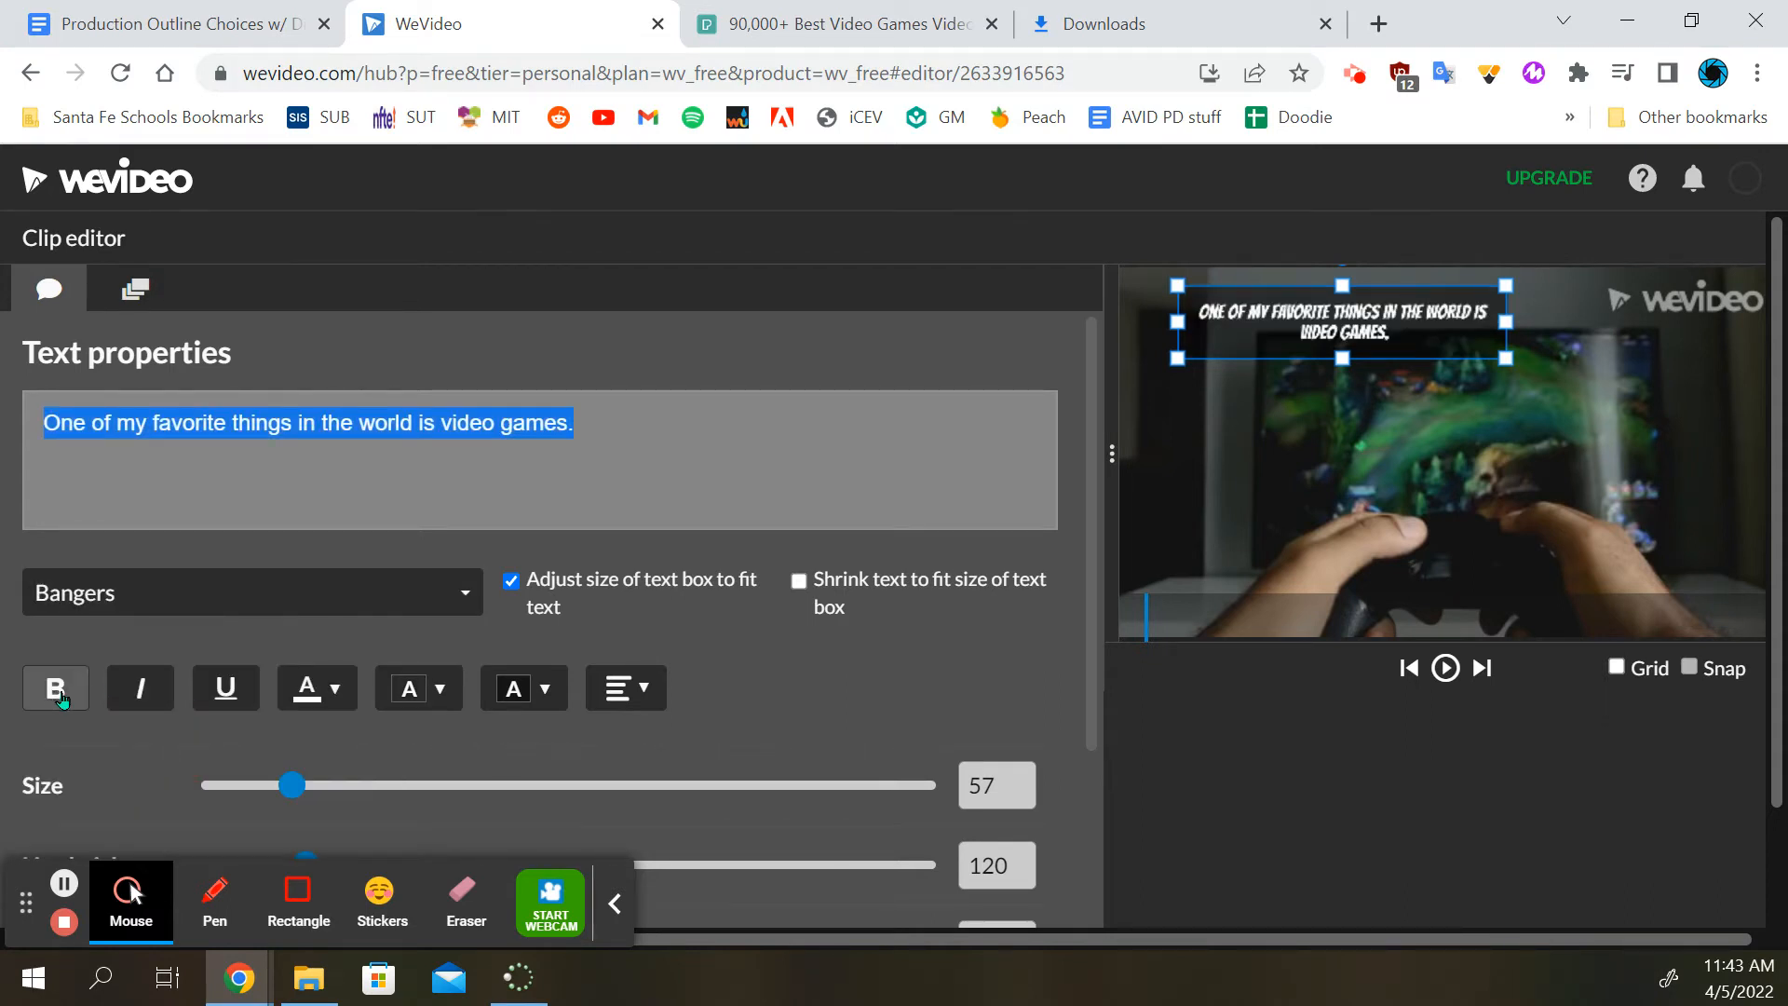
Review the subtitle's size, line height, spacing and position settings, and open its animation settings
{"action": "scroll", "coordinate": [458, 782], "scroll_direction": "down", "scroll_amount": 3}
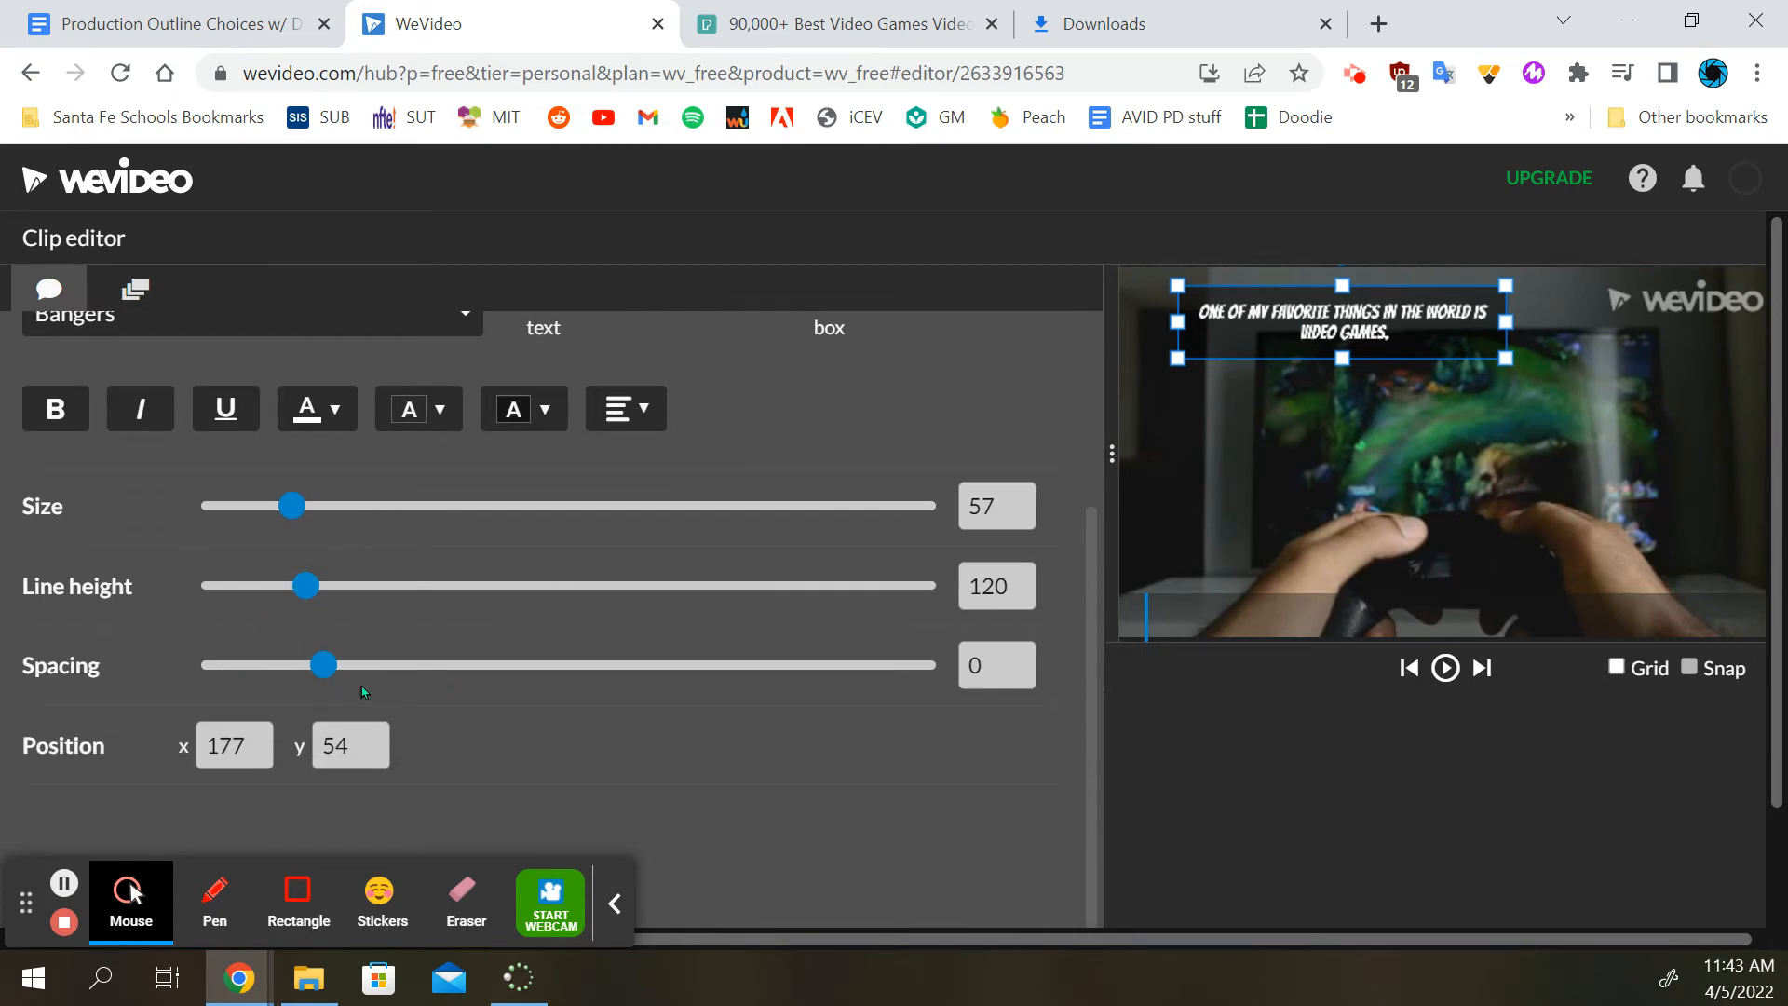
{"action": "scroll", "coordinate": [520, 763], "scroll_direction": "up", "scroll_amount": 3}
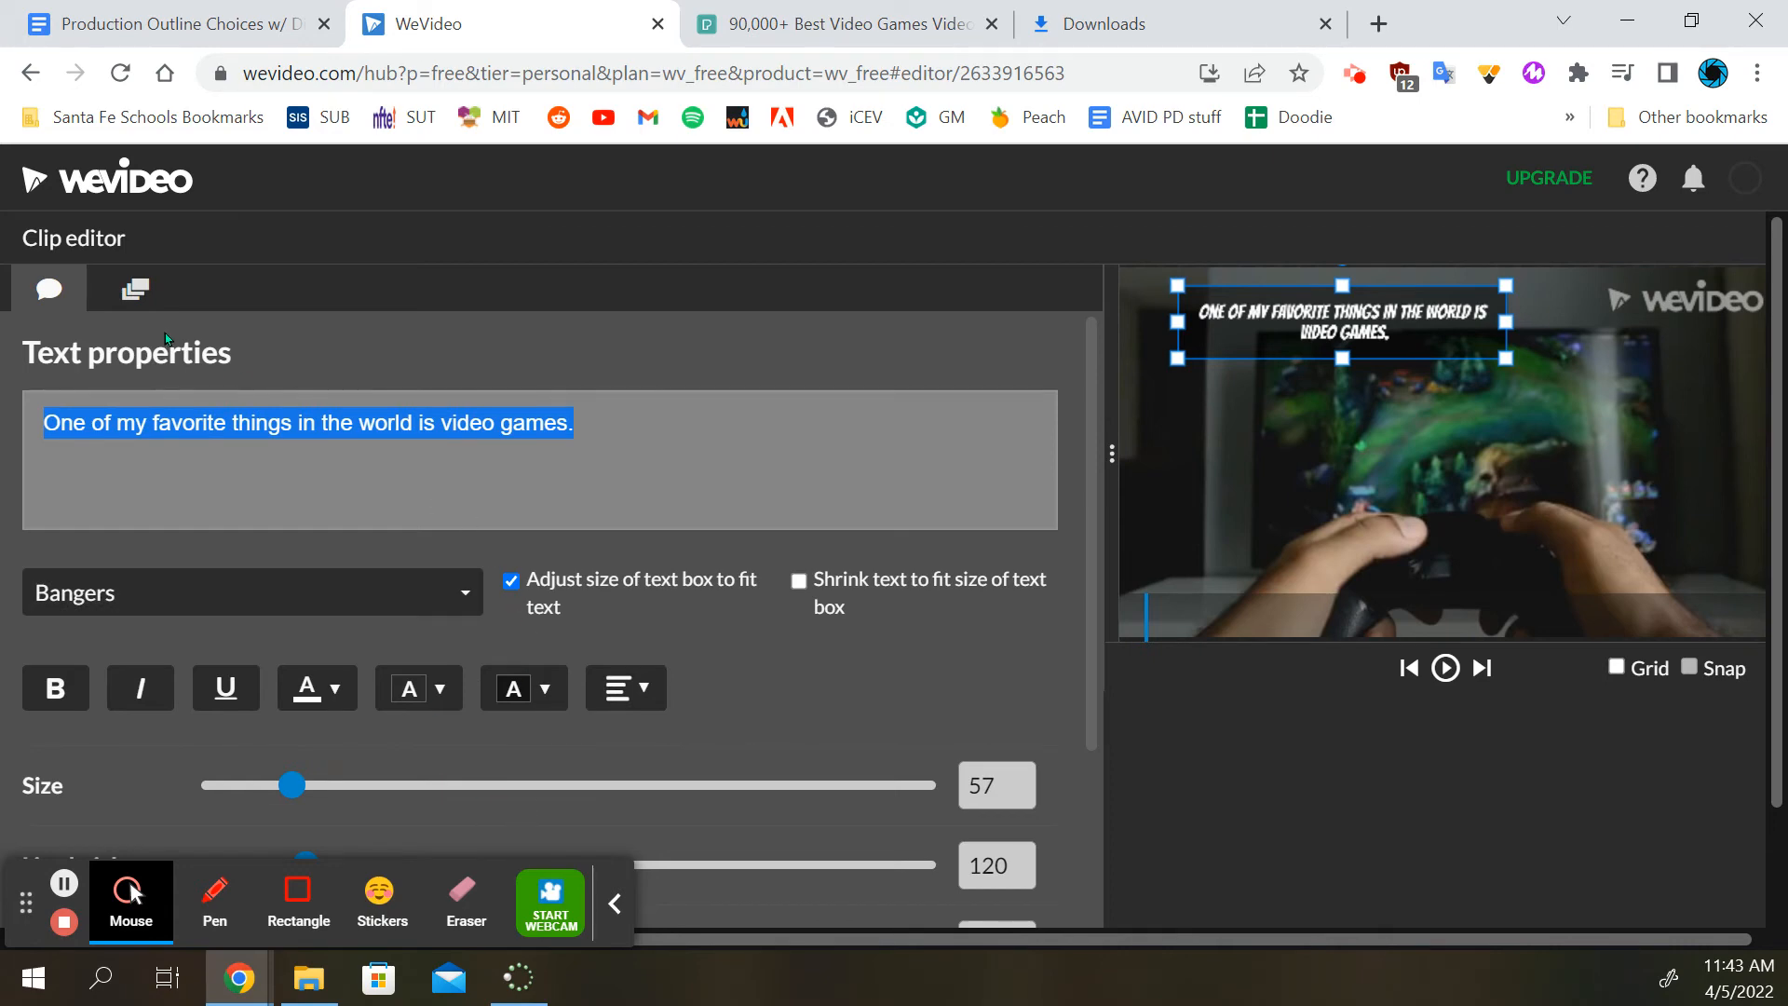
{"action": "left_click", "coordinate": [136, 291]}
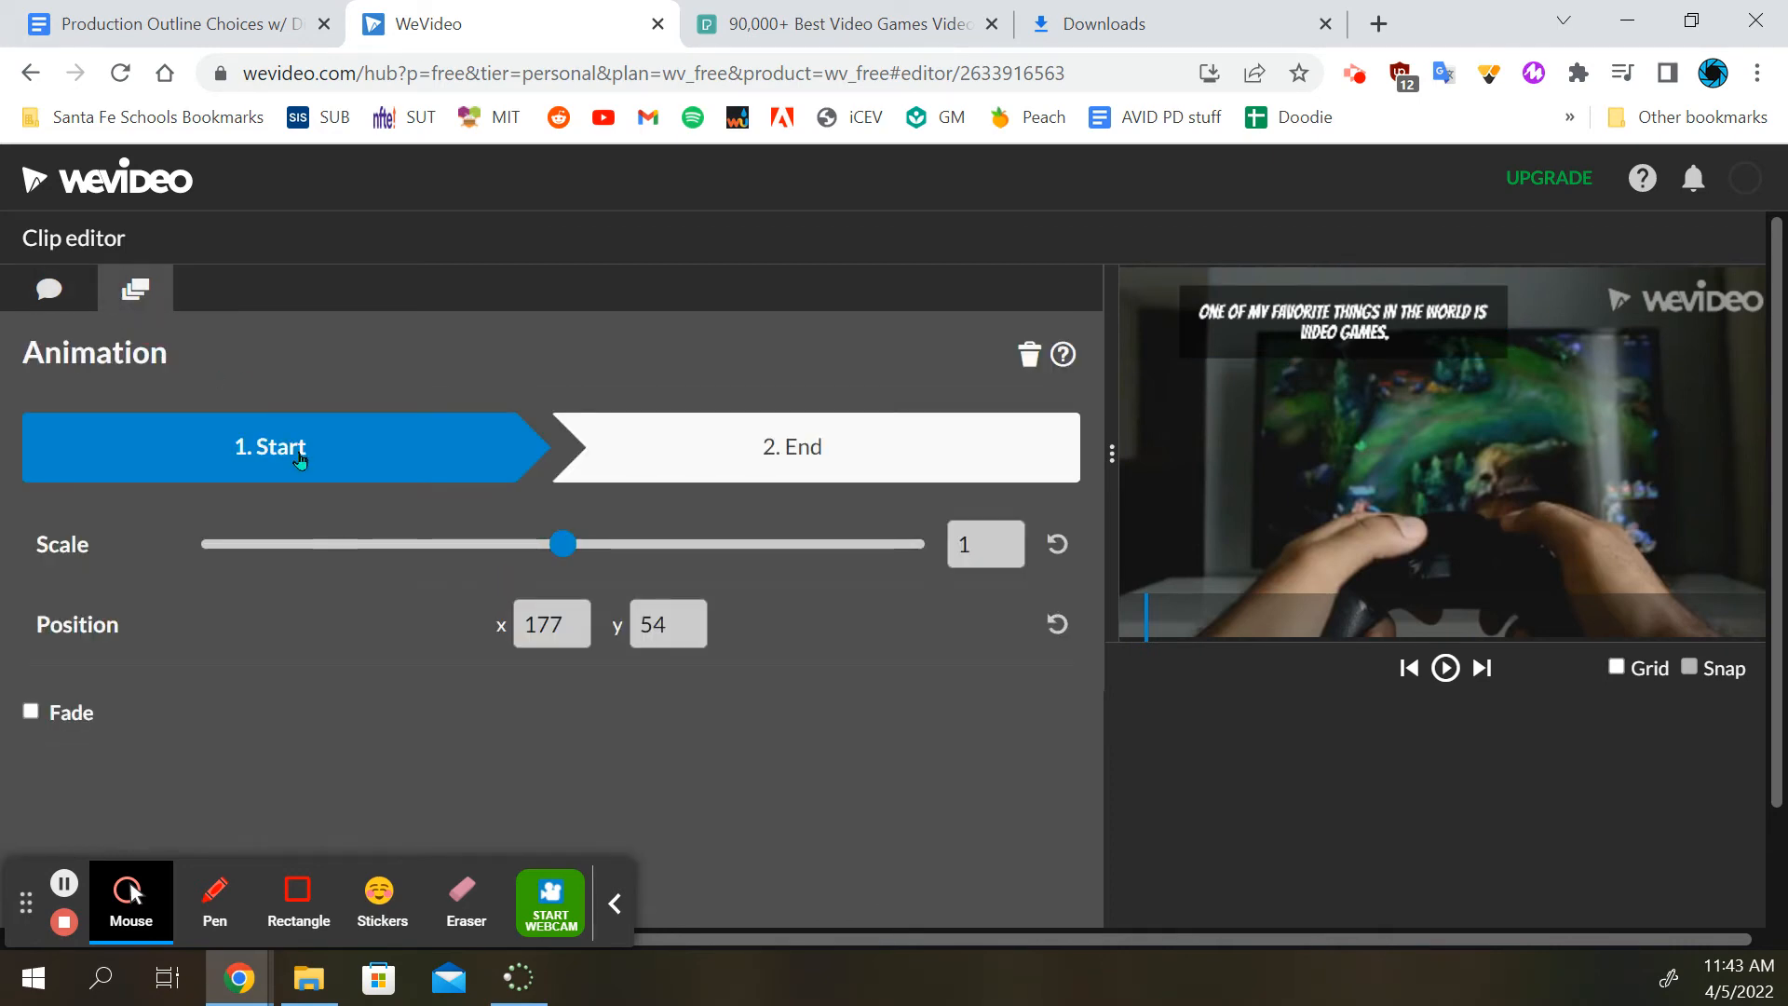
Animate the first subtitle to end in the frame's lower right, at about x 913, y 769, and save the clip's changes
{"action": "left_click", "coordinate": [793, 446]}
{"action": "left_click_drag", "start_coordinate": [1344, 326], "coordinate": [1580, 571]}
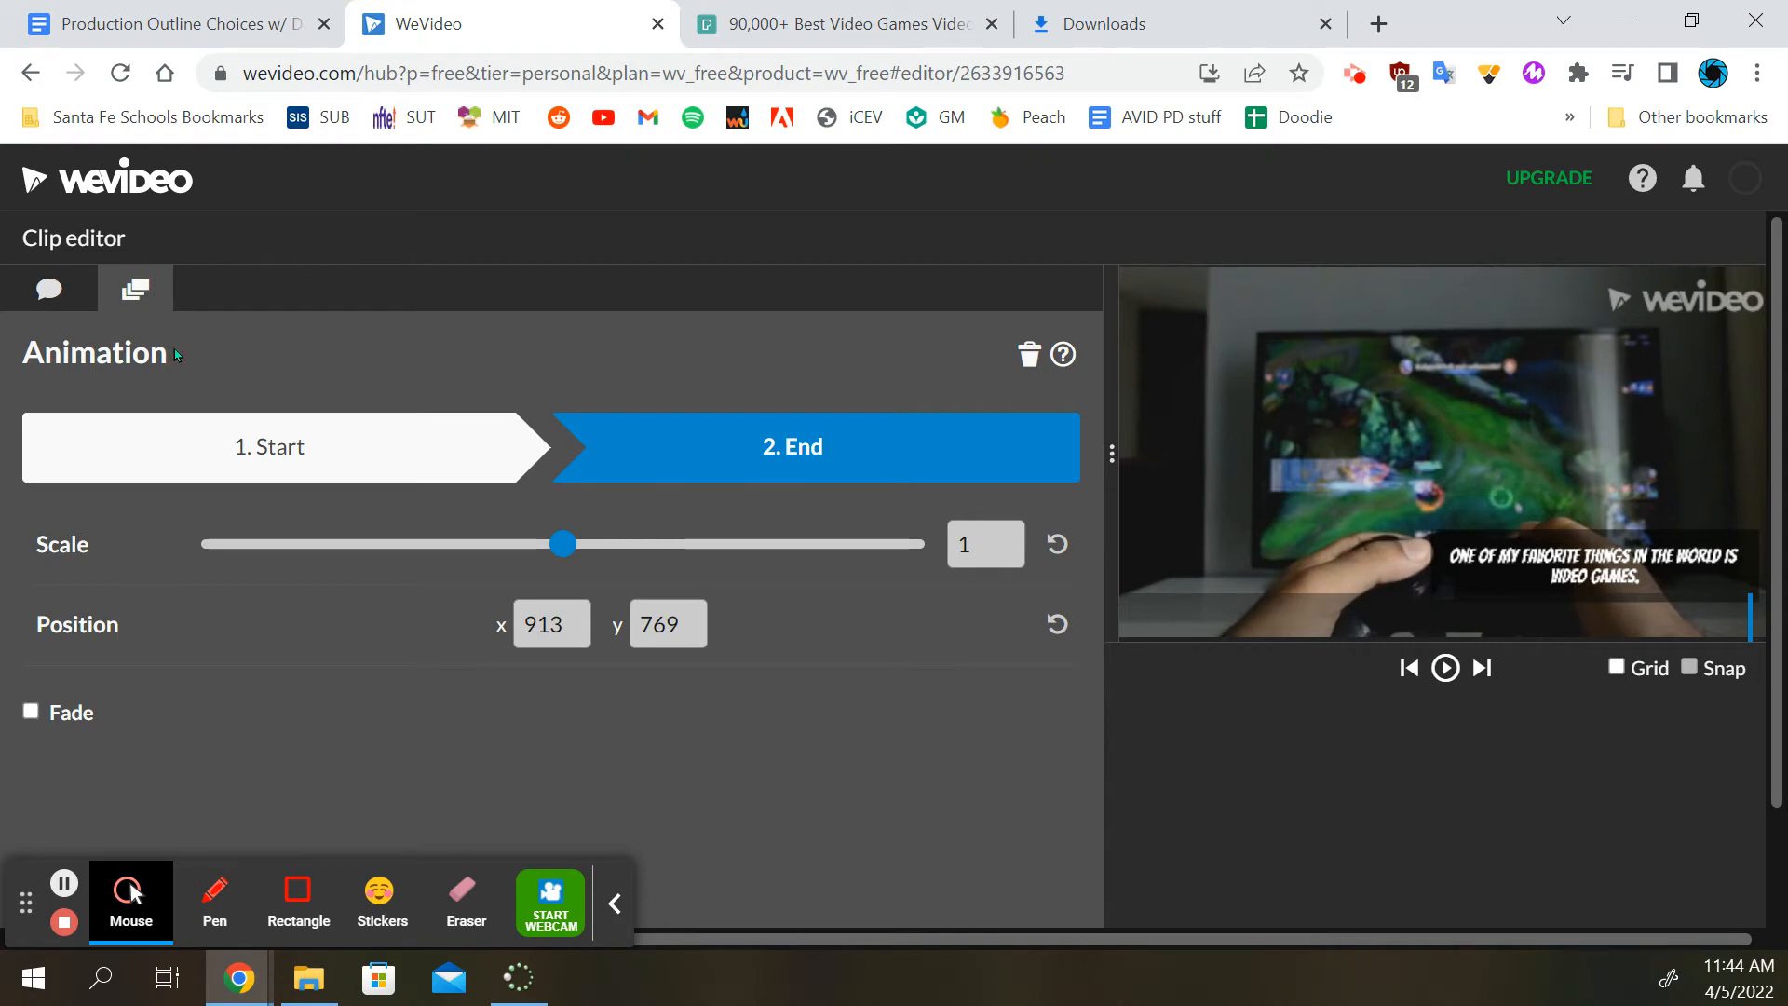
{"action": "scroll", "coordinate": [713, 715], "scroll_direction": "down", "scroll_amount": 2}
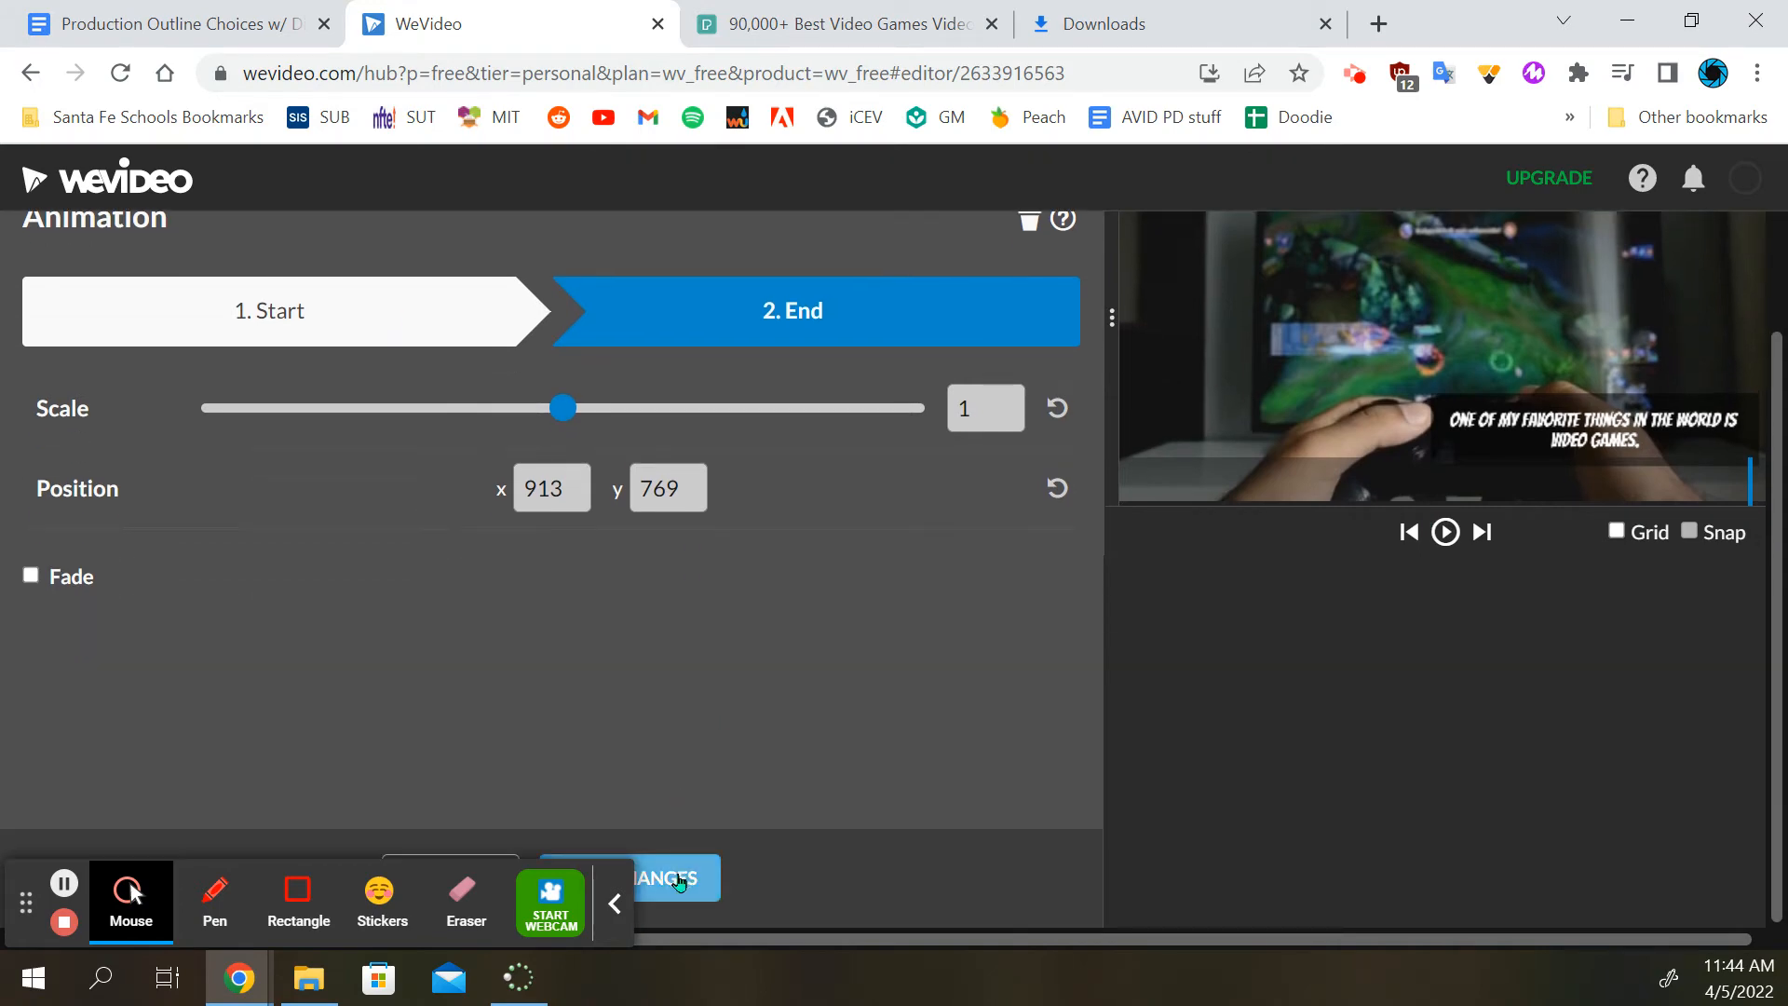
{"action": "left_click", "coordinate": [616, 903]}
{"action": "left_click", "coordinate": [625, 892]}
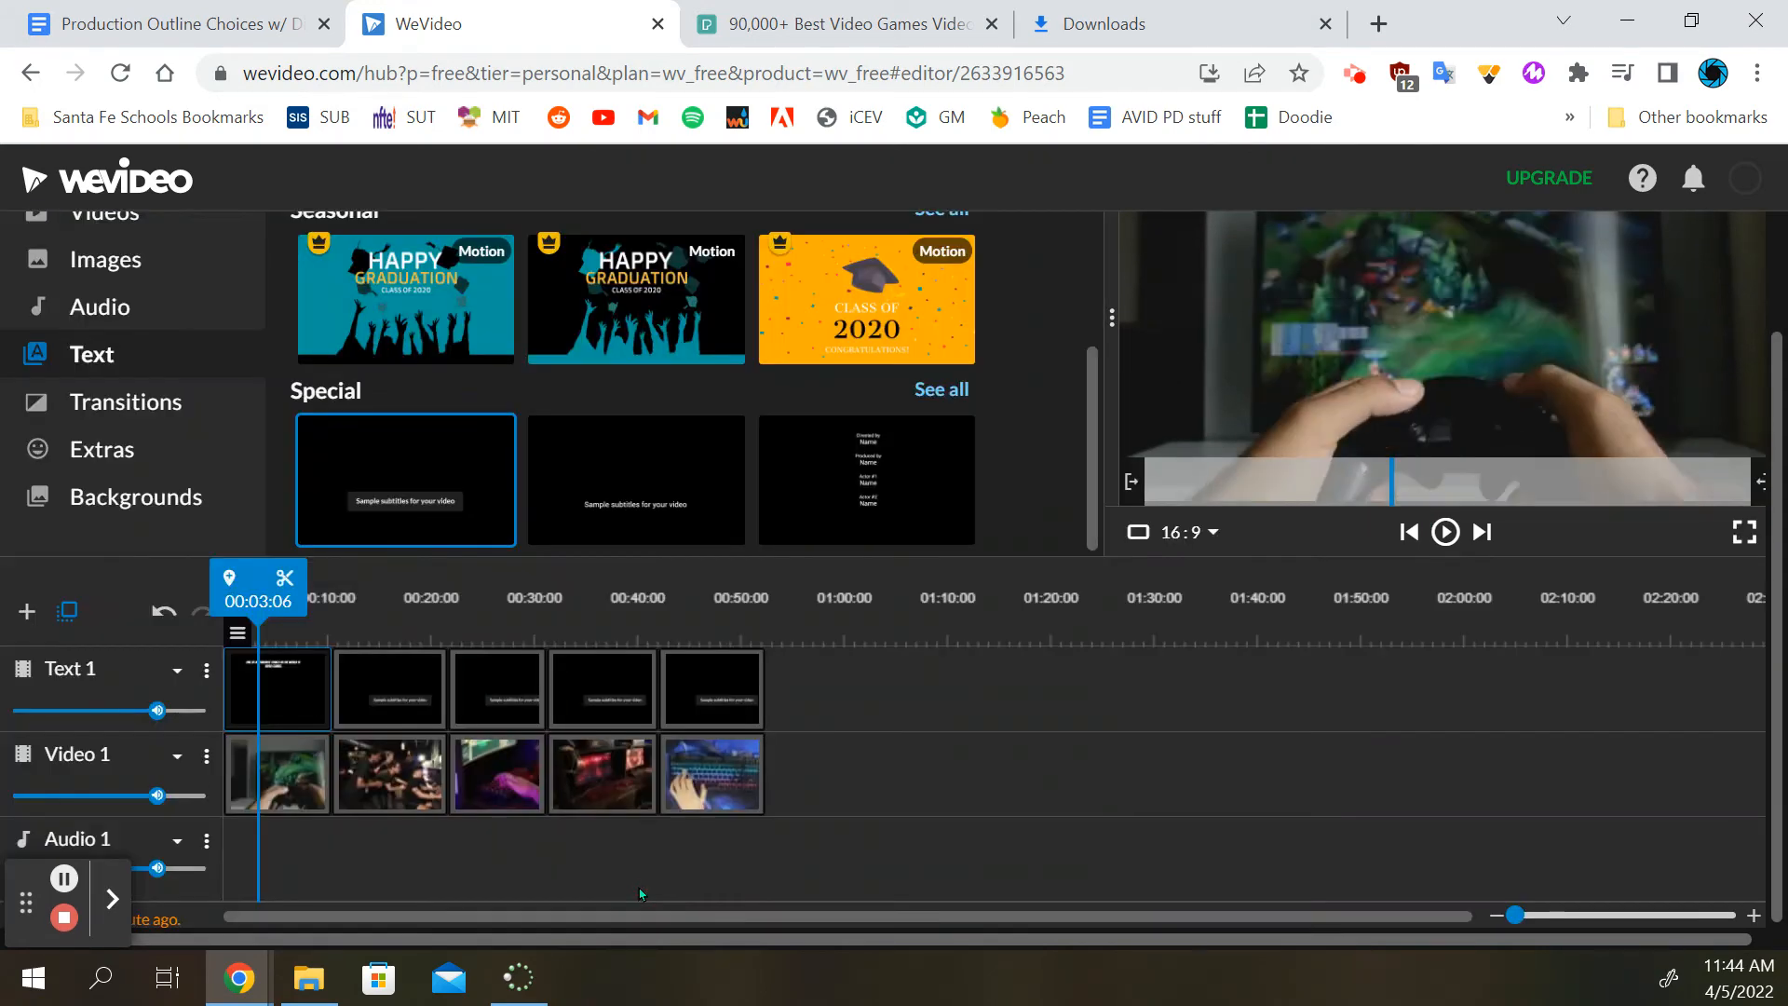
Play the video from the beginning to check the first subtitle's animation, stopping once the second clip is playing
{"action": "left_click_drag", "start_coordinate": [307, 596], "coordinate": [207, 591]}
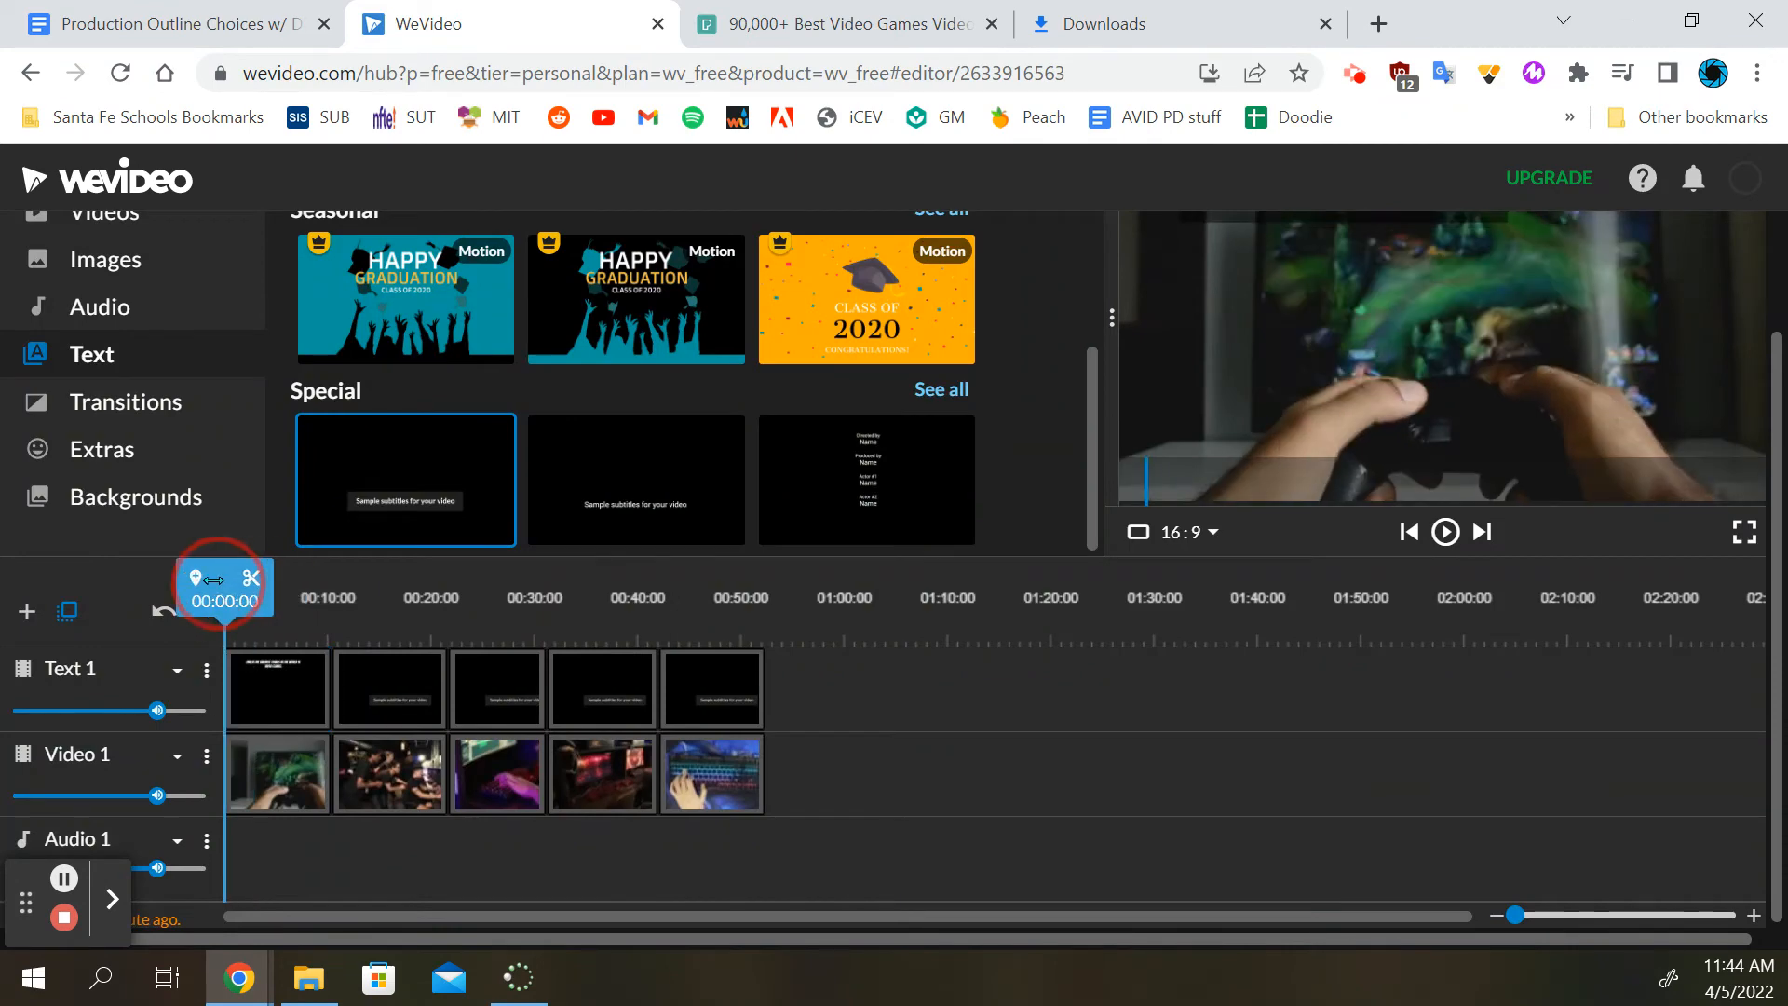
{"action": "left_click", "coordinate": [1445, 532]}
{"action": "scroll", "coordinate": [1458, 419], "scroll_direction": "up", "scroll_amount": 2}
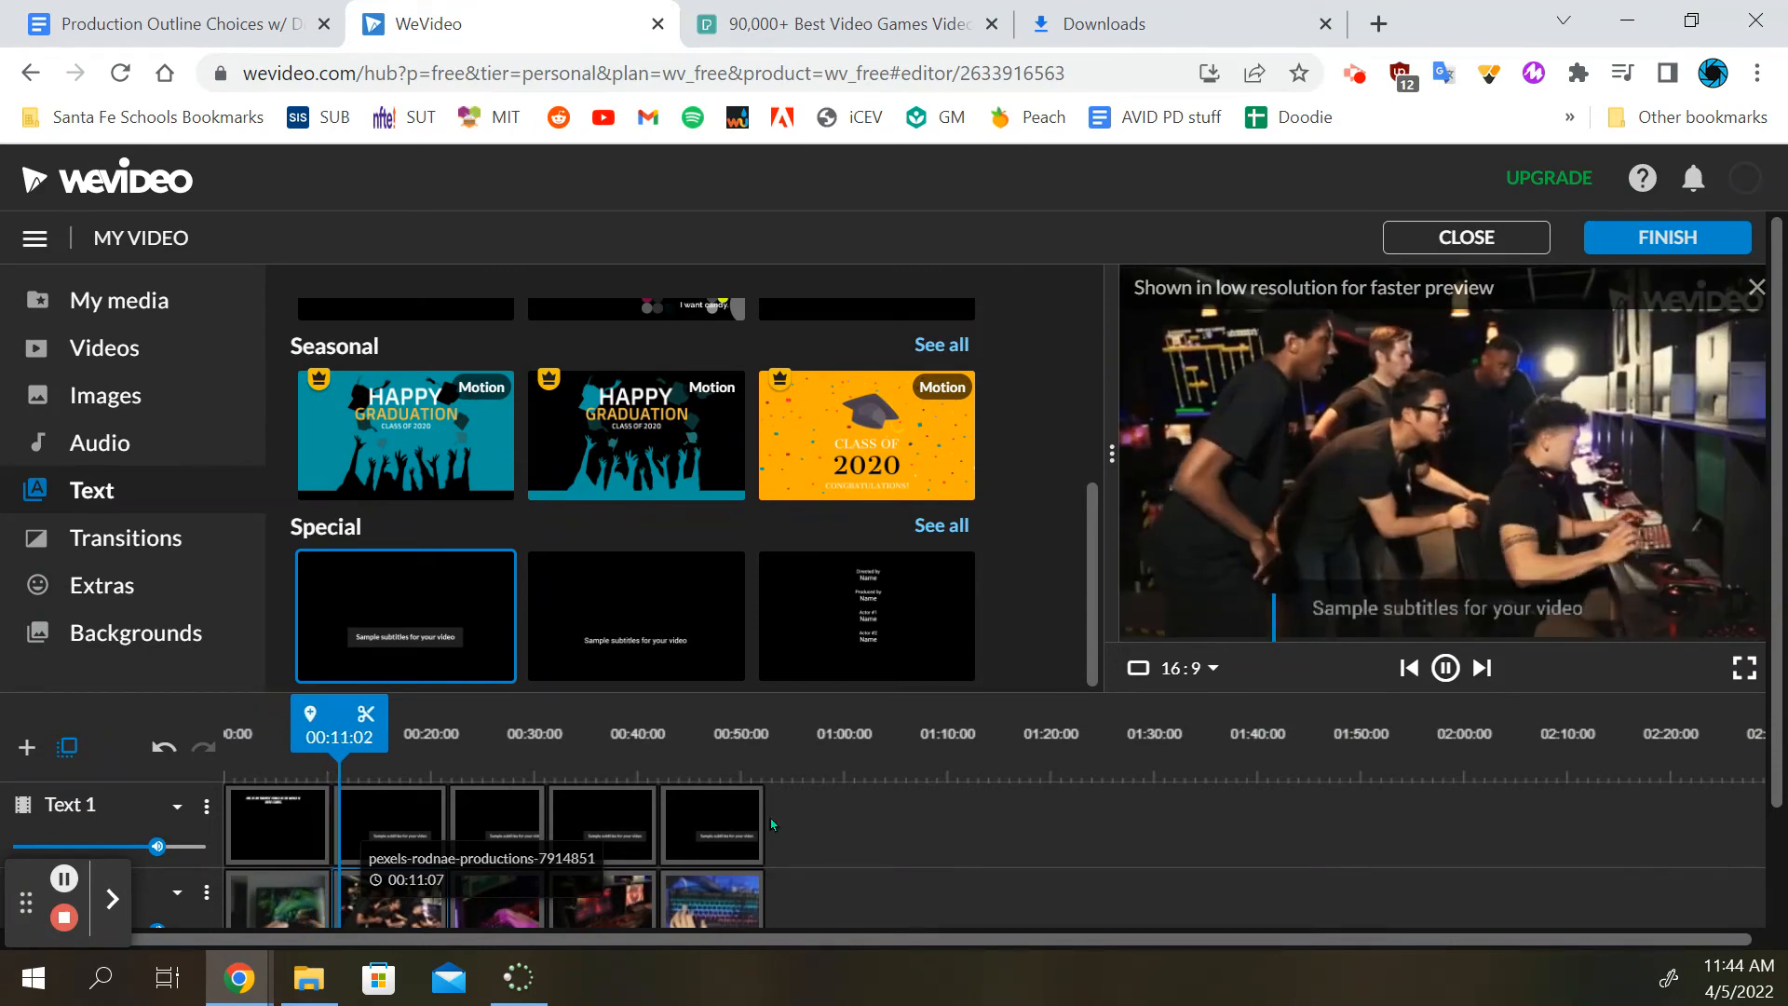
{"action": "left_click", "coordinate": [1427, 679]}
Open the second subtitle's text properties and copy "I want to share my love of video games with you because they are really fun." from the outline in Google Docs
{"action": "double_click", "coordinate": [415, 819]}
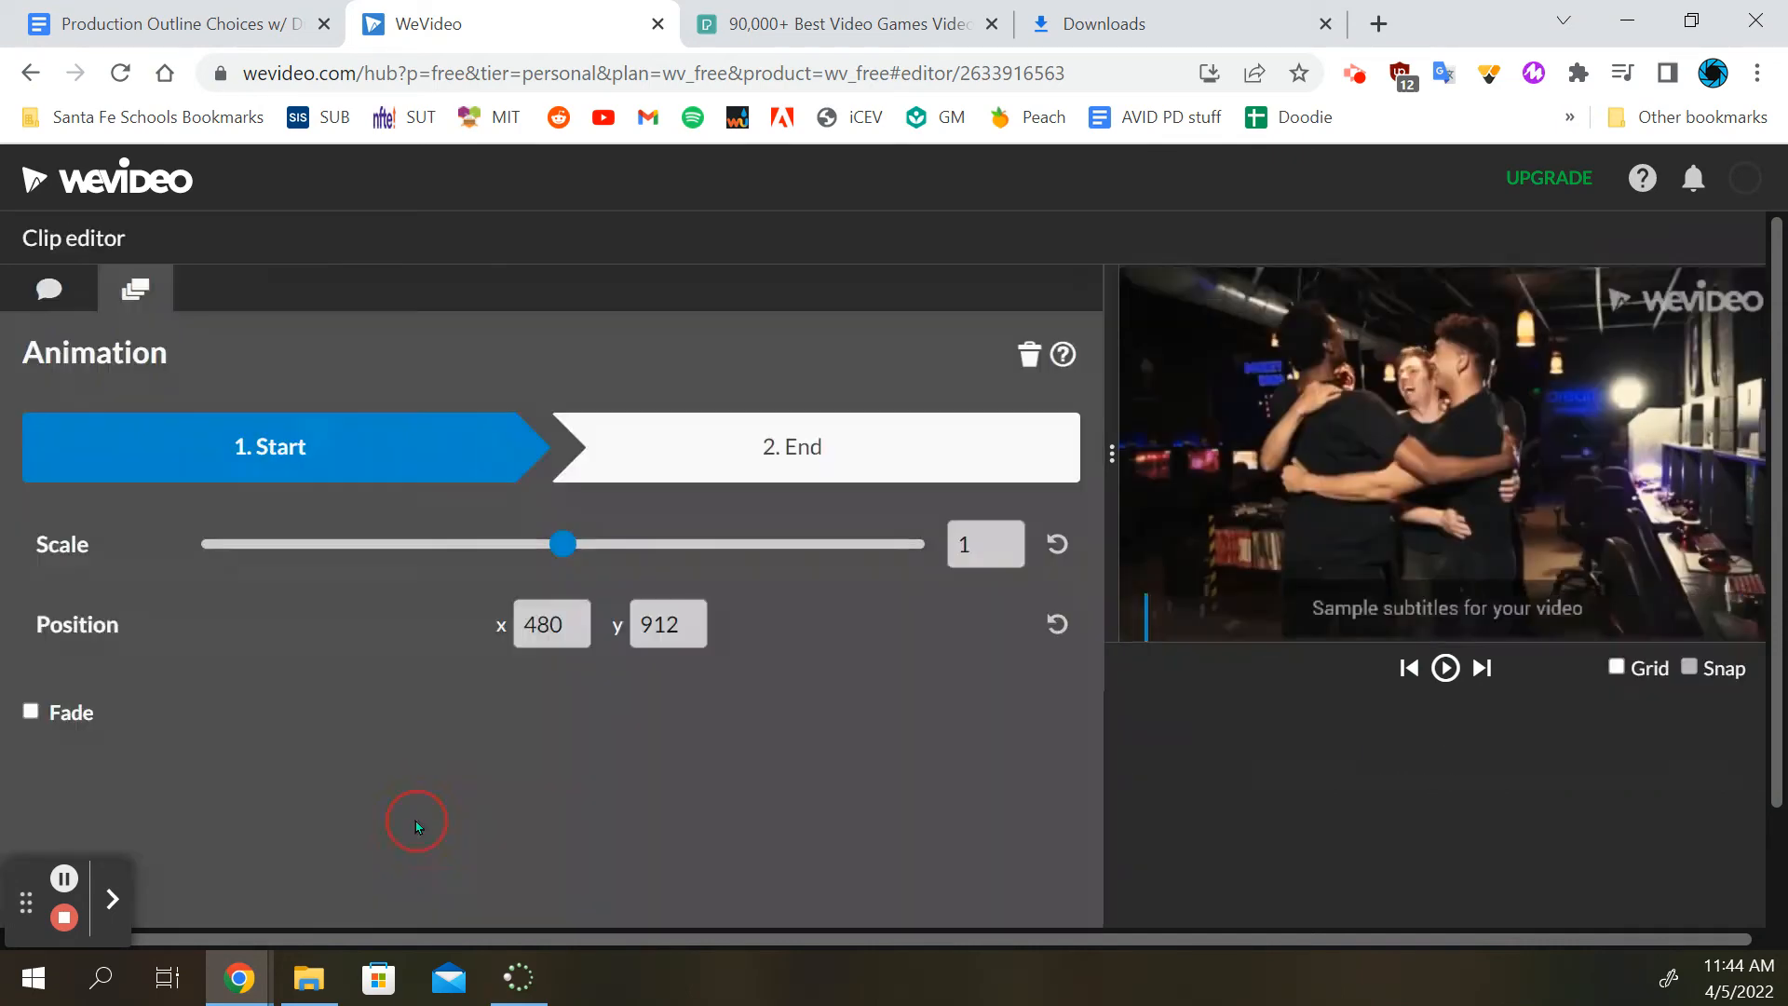
{"action": "left_click", "coordinate": [28, 281]}
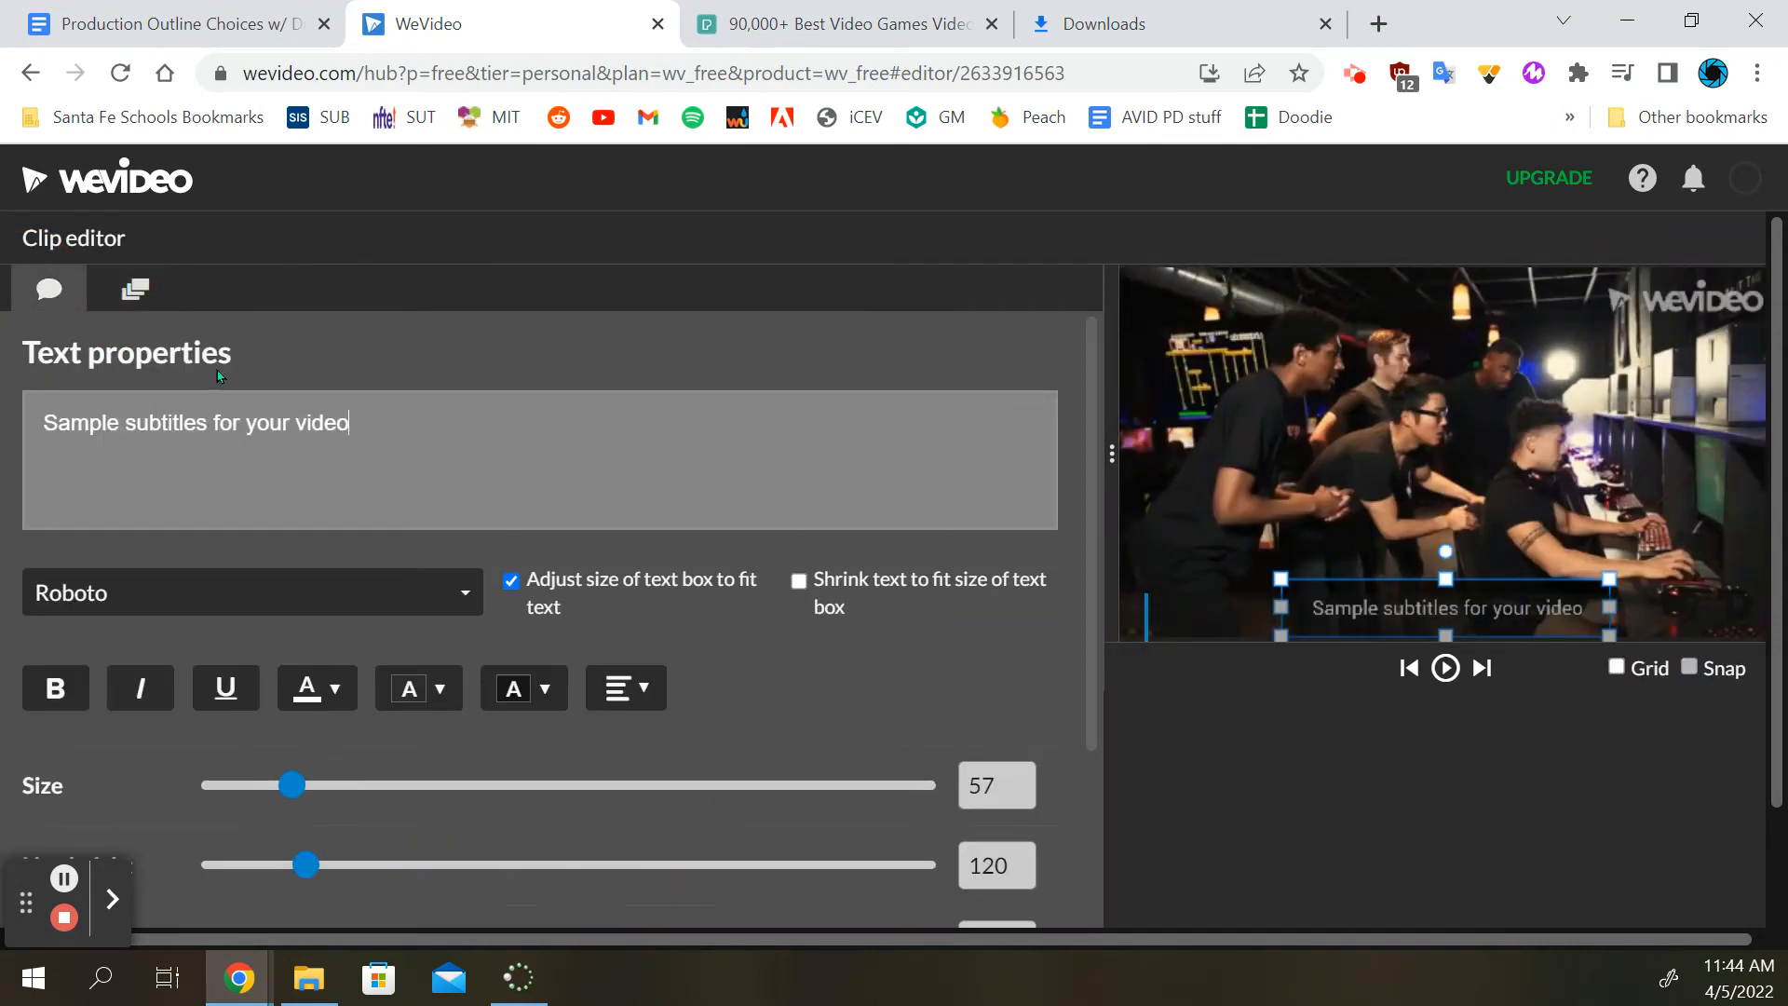
{"action": "left_click", "coordinate": [186, 23]}
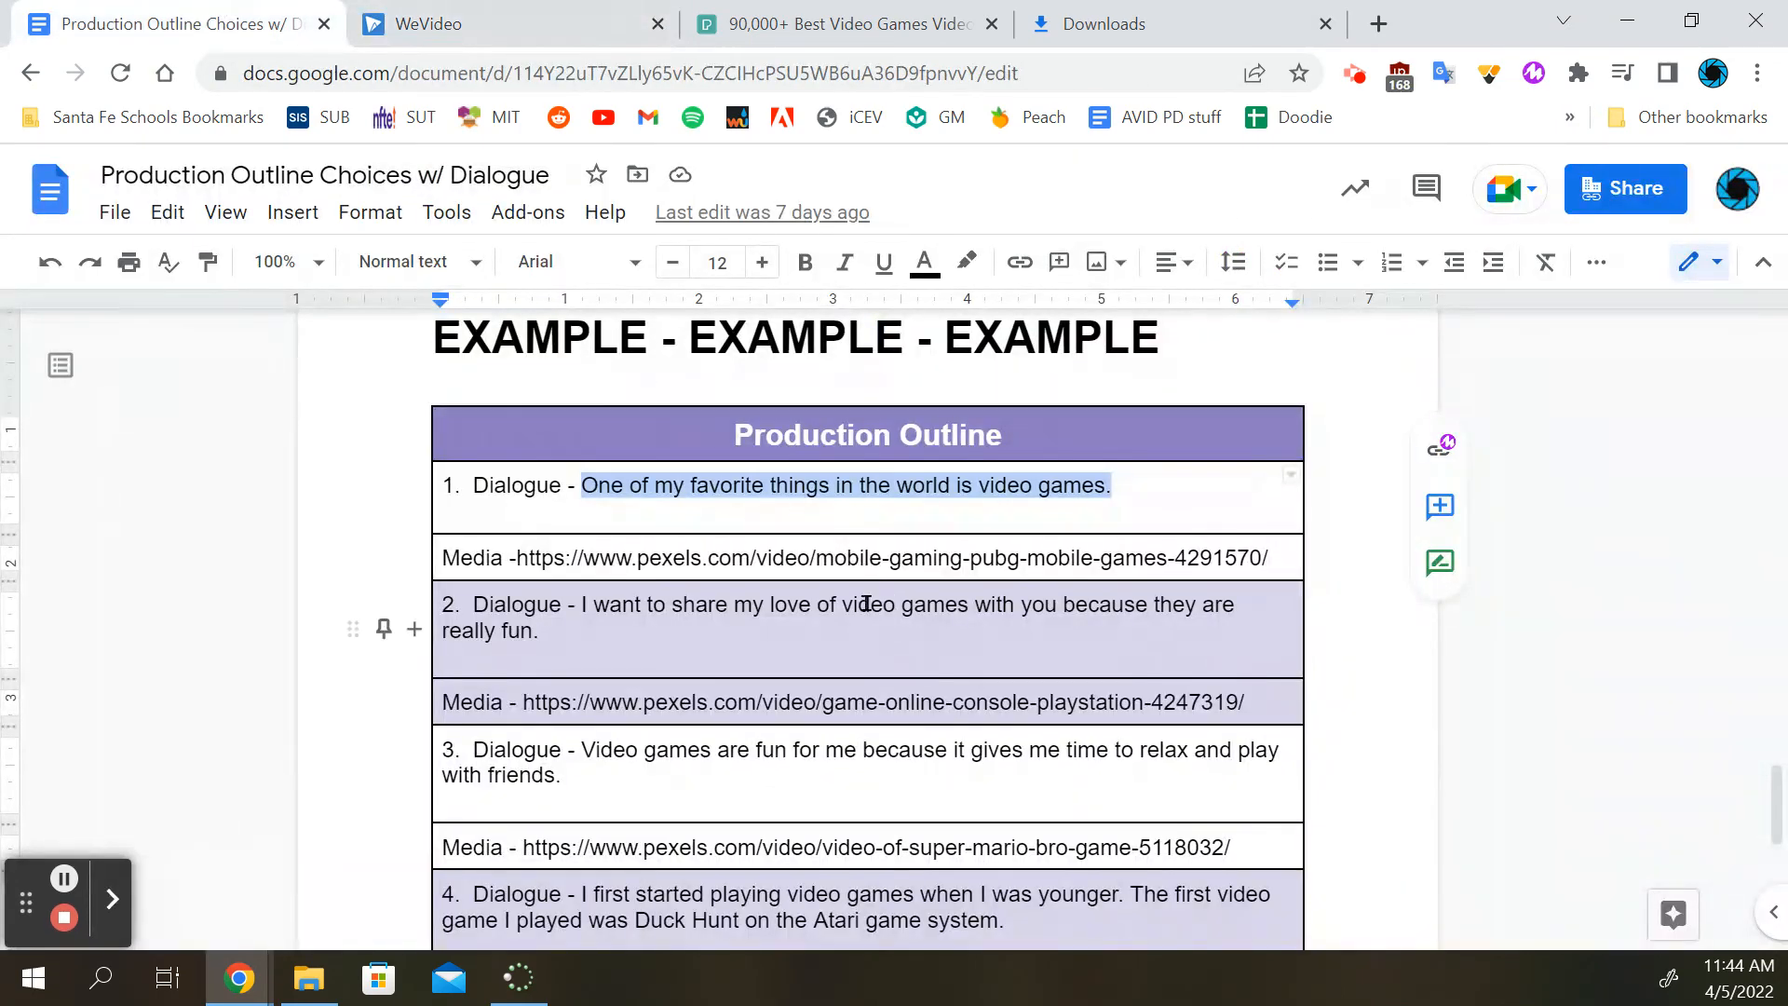
{"action": "left_click_drag", "start_coordinate": [578, 606], "coordinate": [663, 637]}
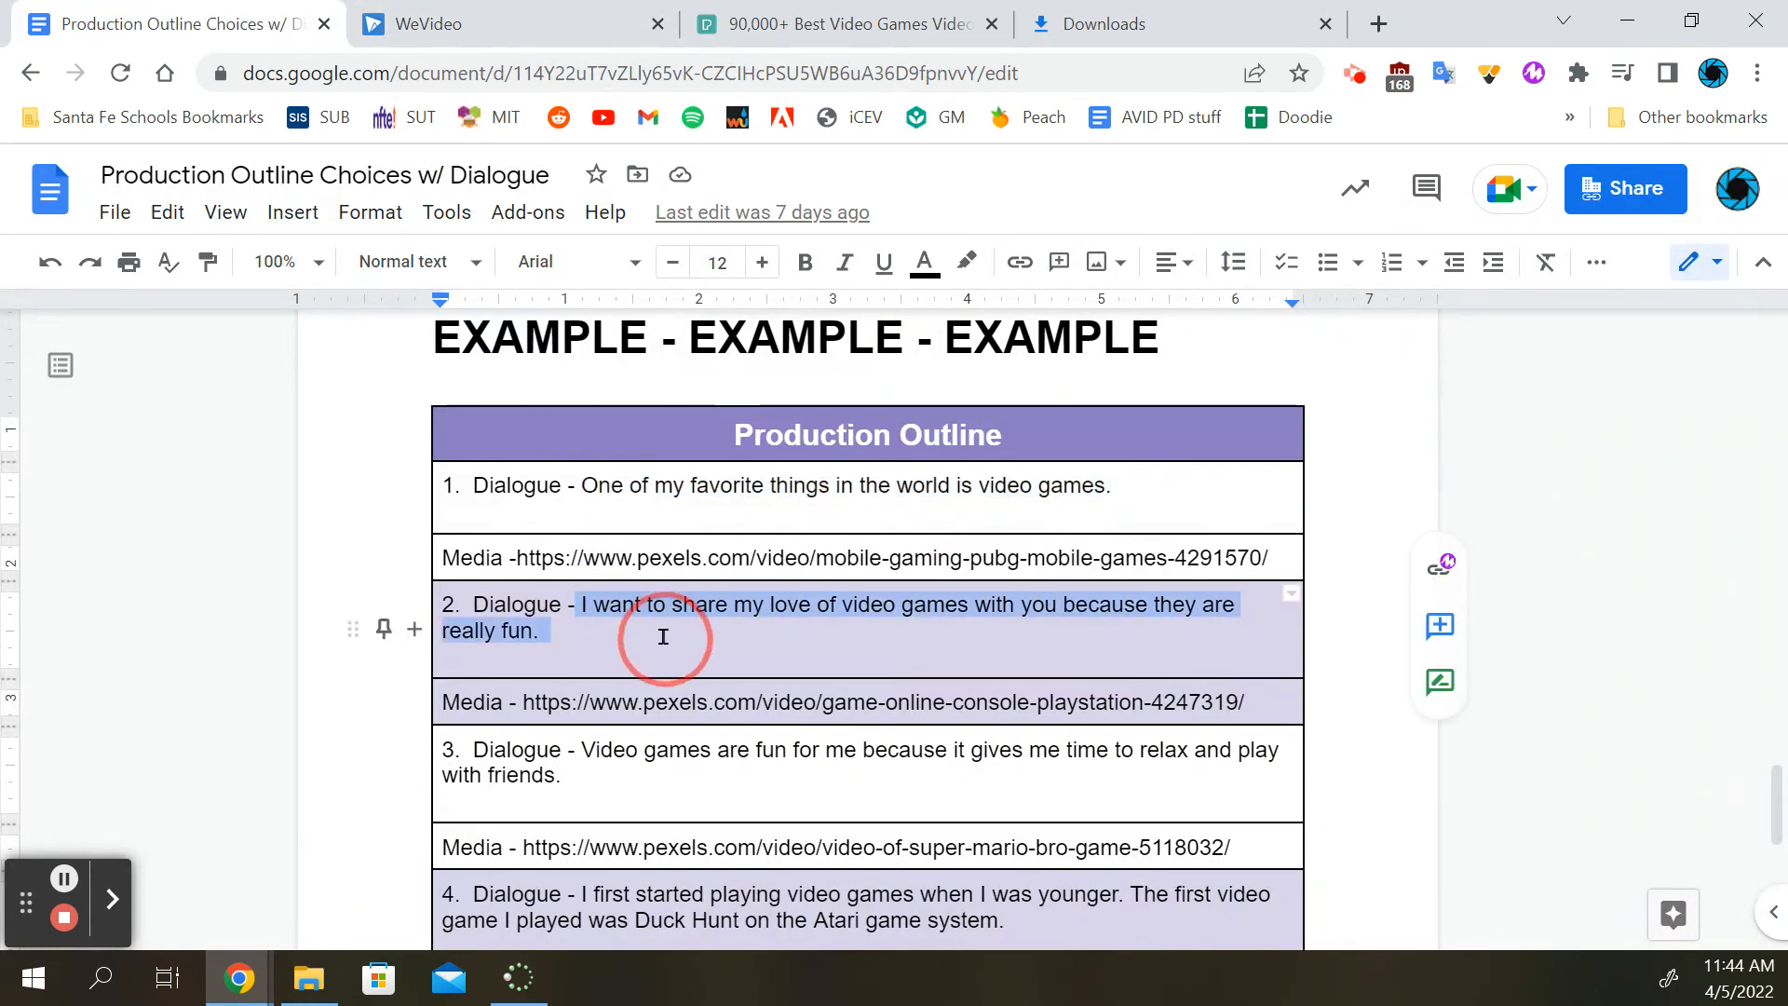
{"action": "right_click", "coordinate": [702, 599]}
{"action": "left_click", "coordinate": [794, 337]}
Back in WeVideo, replace the second subtitle's sample text with the copied dialogue and set its font to AnticSlab
{"action": "left_click", "coordinate": [410, 24]}
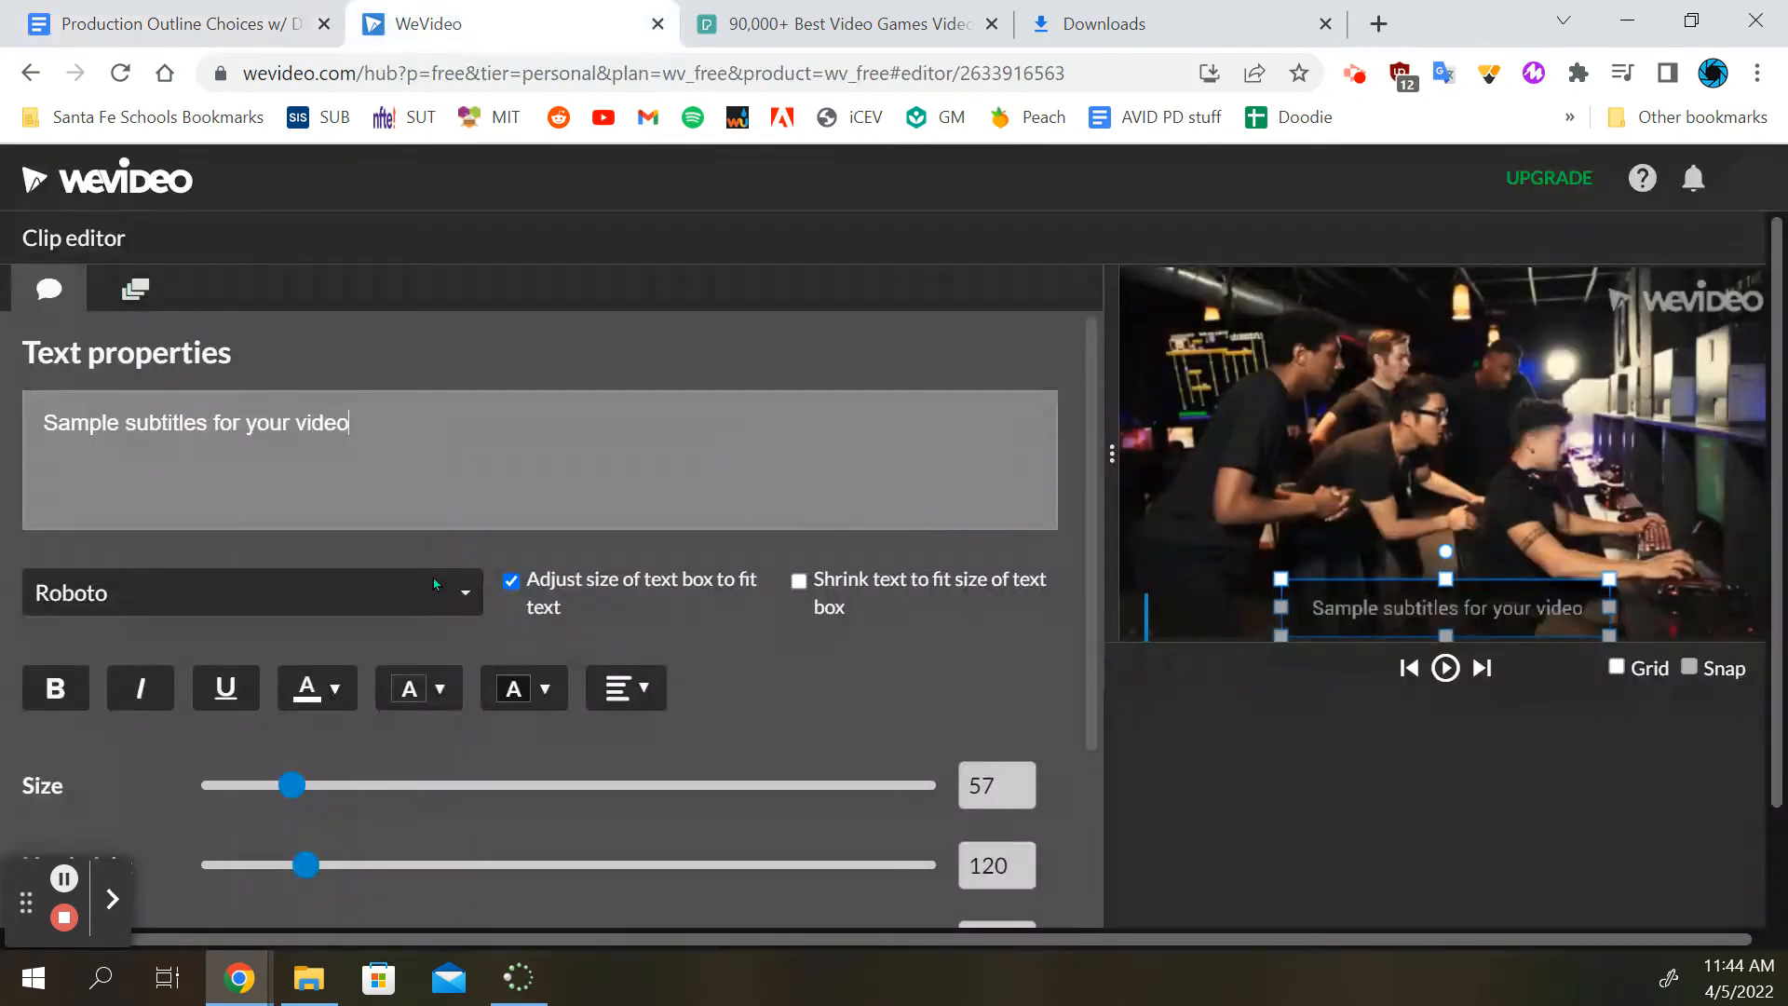
{"action": "triple_click", "coordinate": [368, 454]}
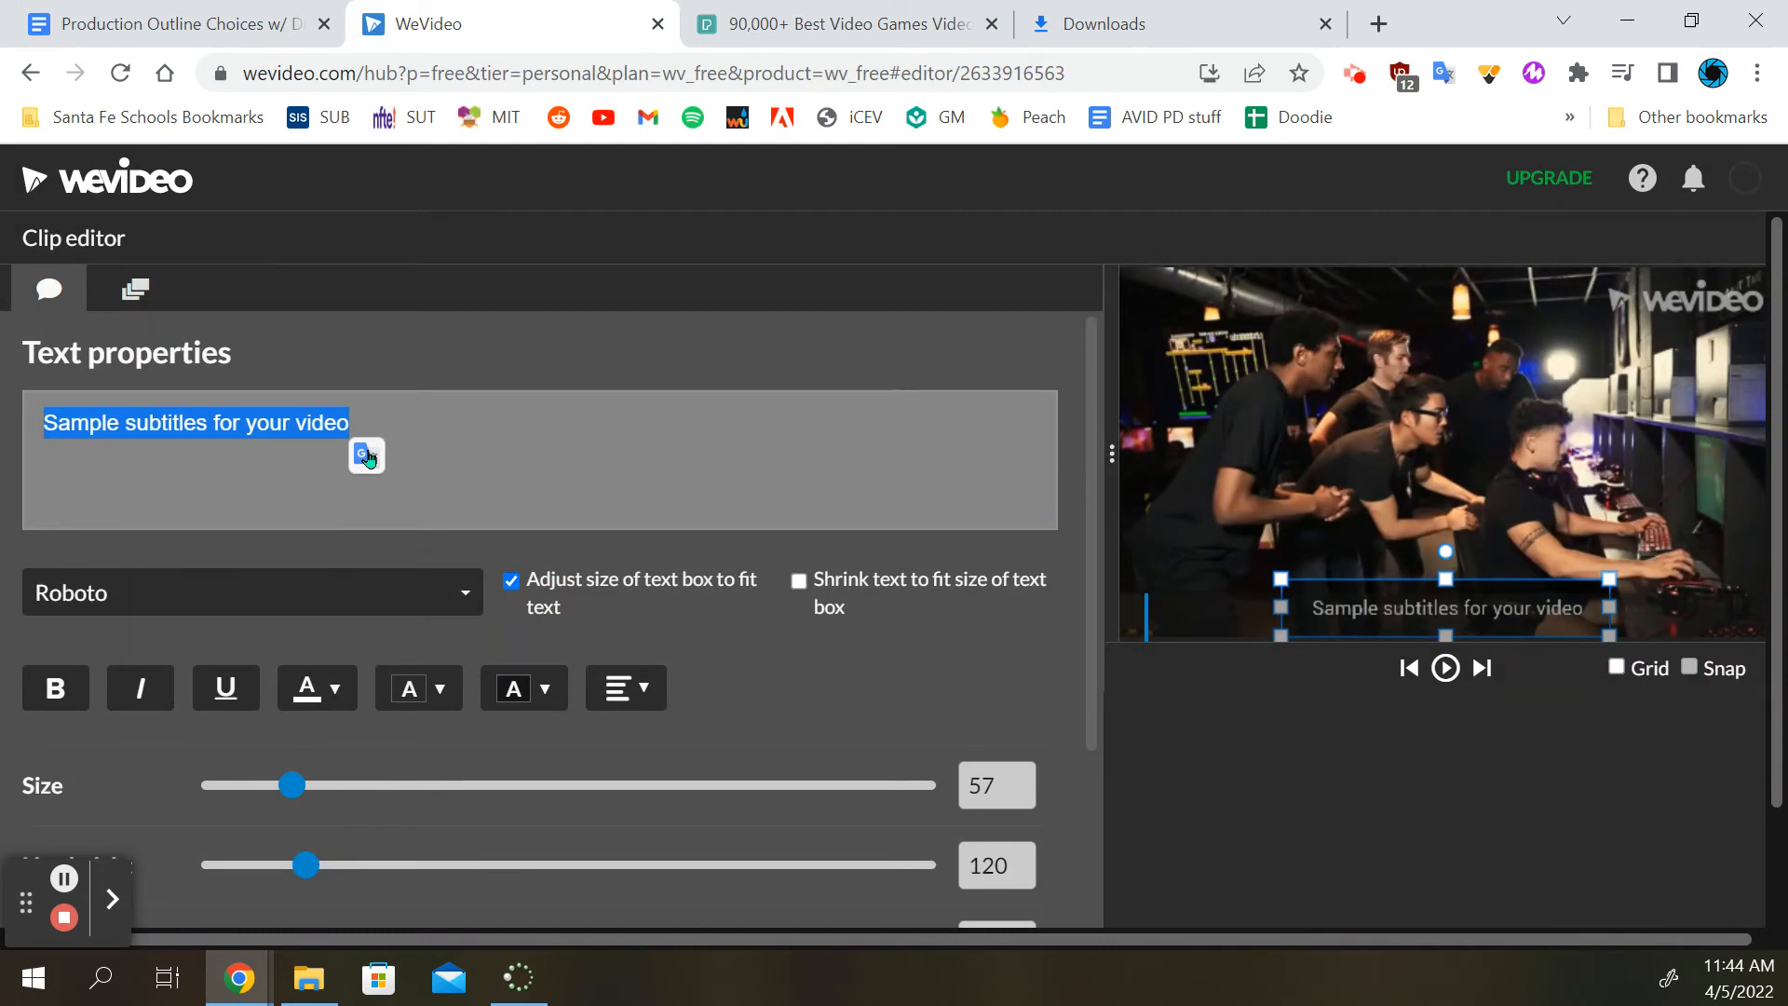
{"action": "key", "text": "ctrl+v"}
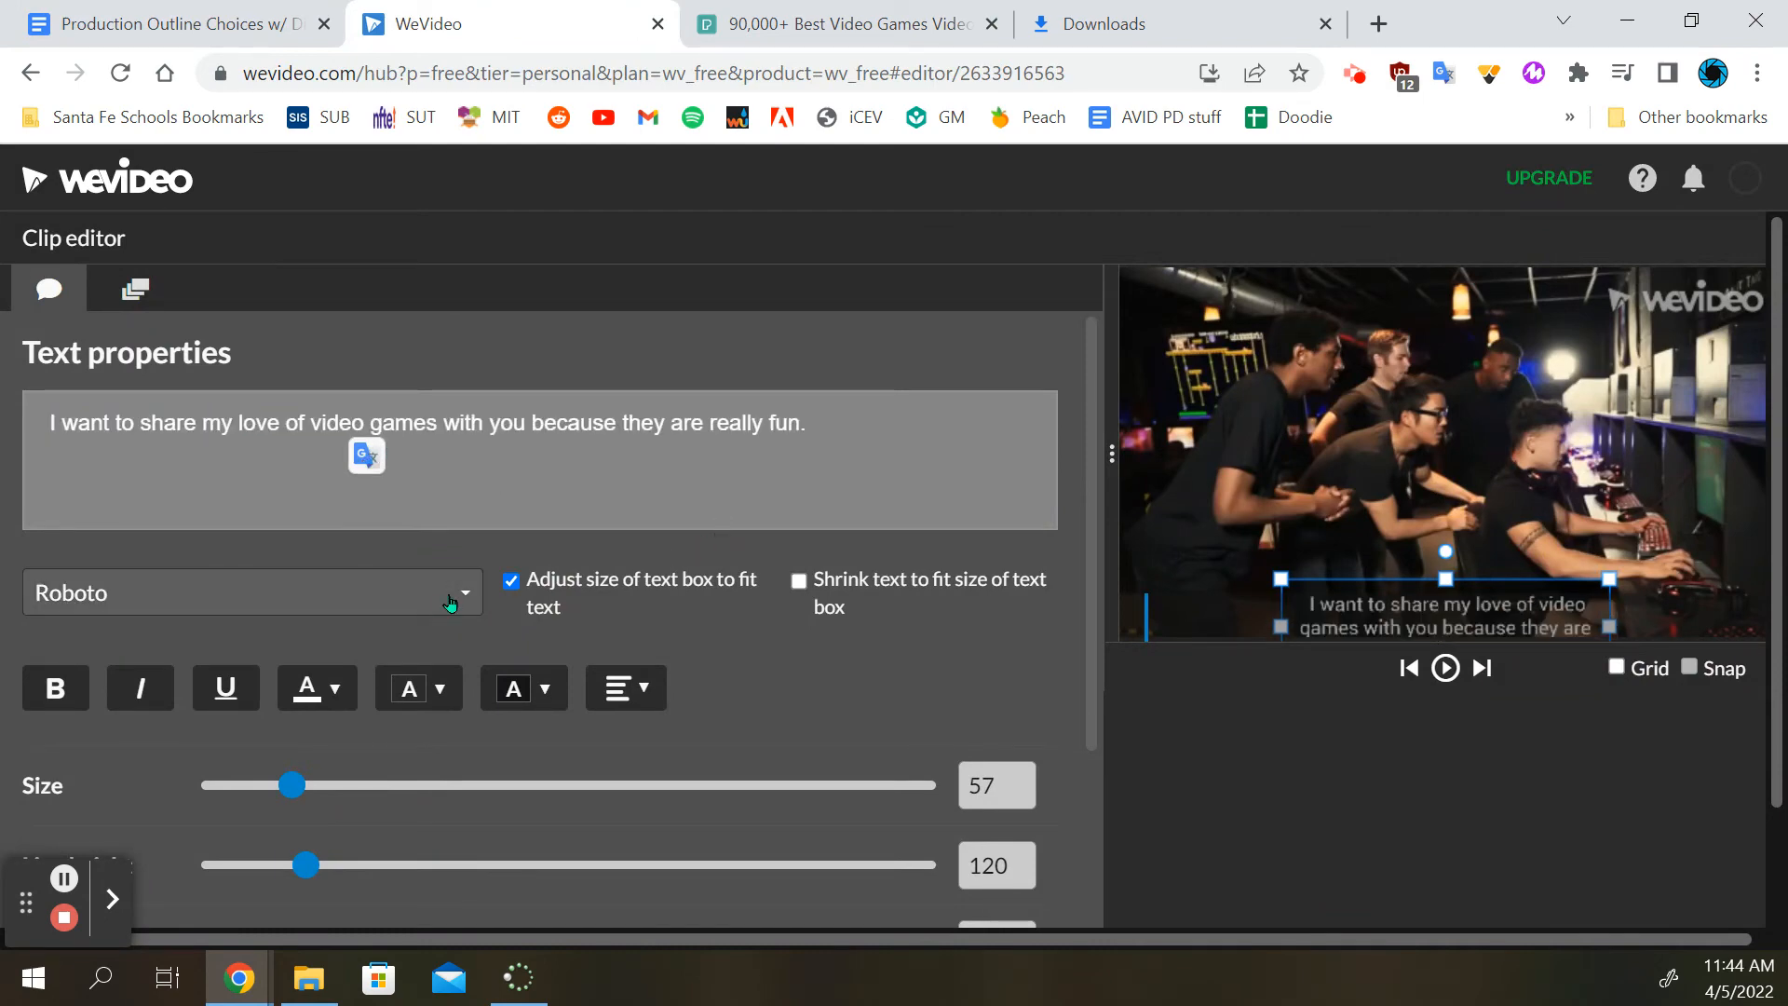
{"action": "left_click", "coordinate": [233, 592]}
{"action": "scroll", "coordinate": [214, 838], "scroll_direction": "down", "scroll_amount": 2}
{"action": "left_click", "coordinate": [227, 791]}
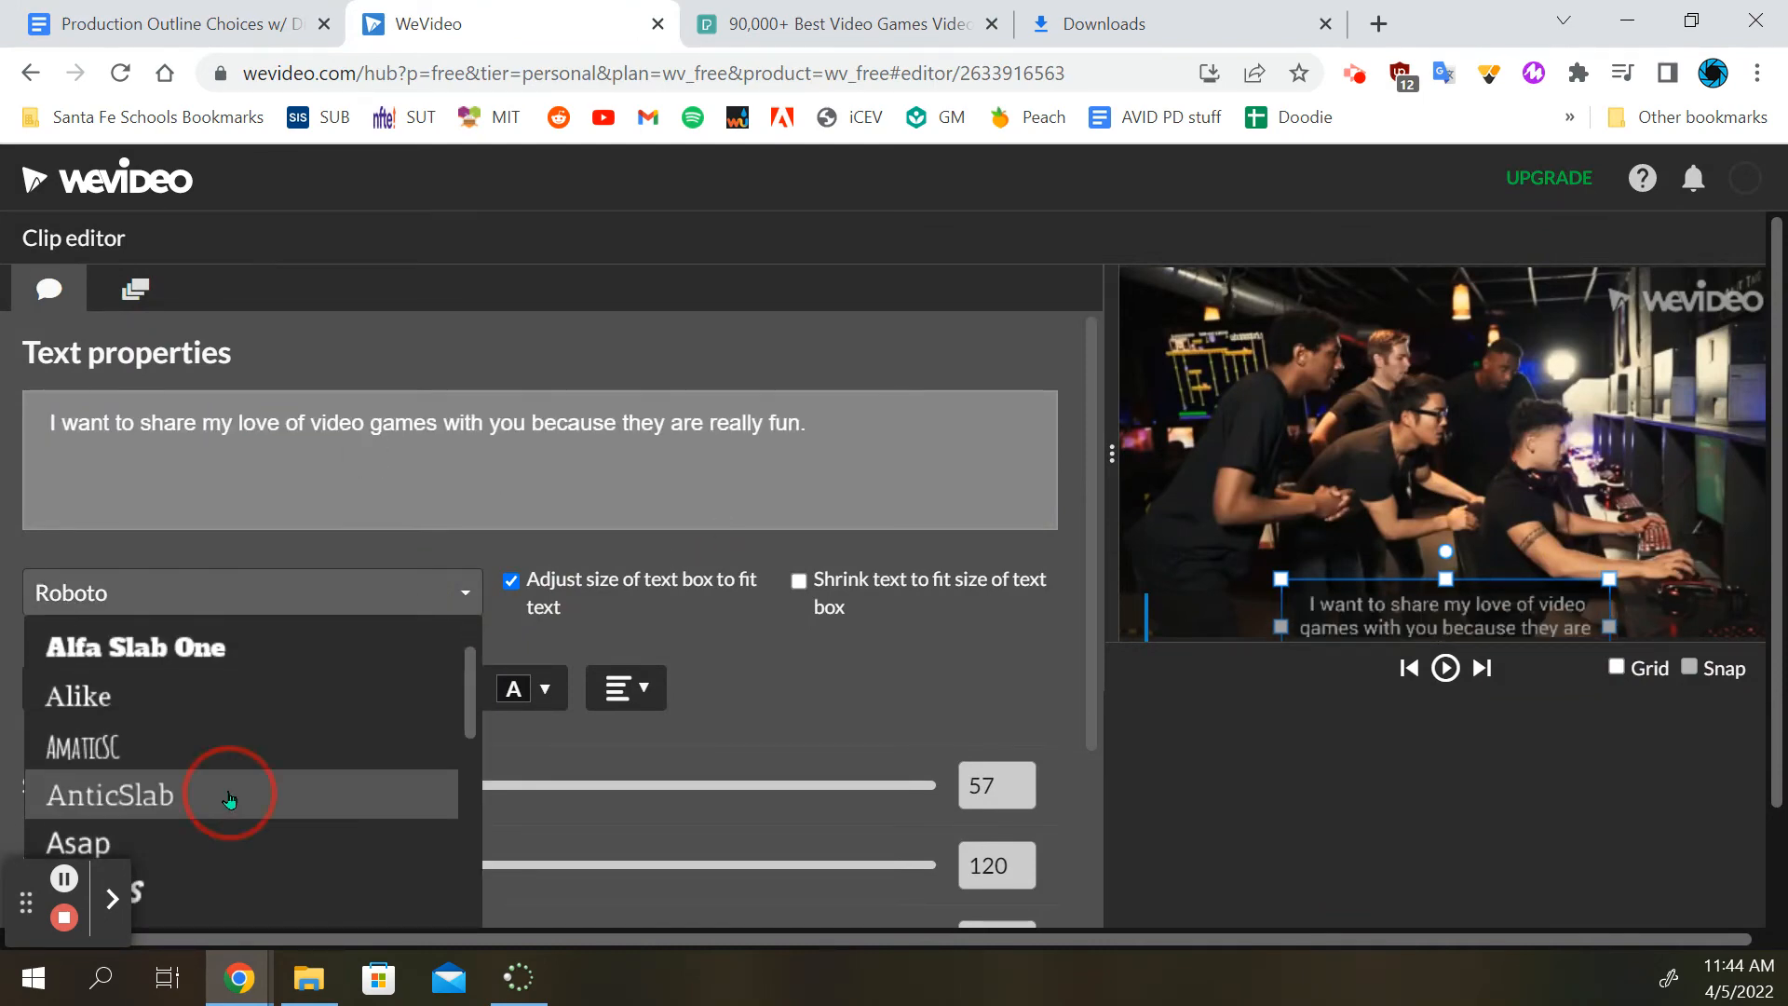
Move the second subtitle to the frame's upper right, at about x 859, y 131
{"action": "left_click_drag", "start_coordinate": [1365, 592], "coordinate": [1494, 324]}
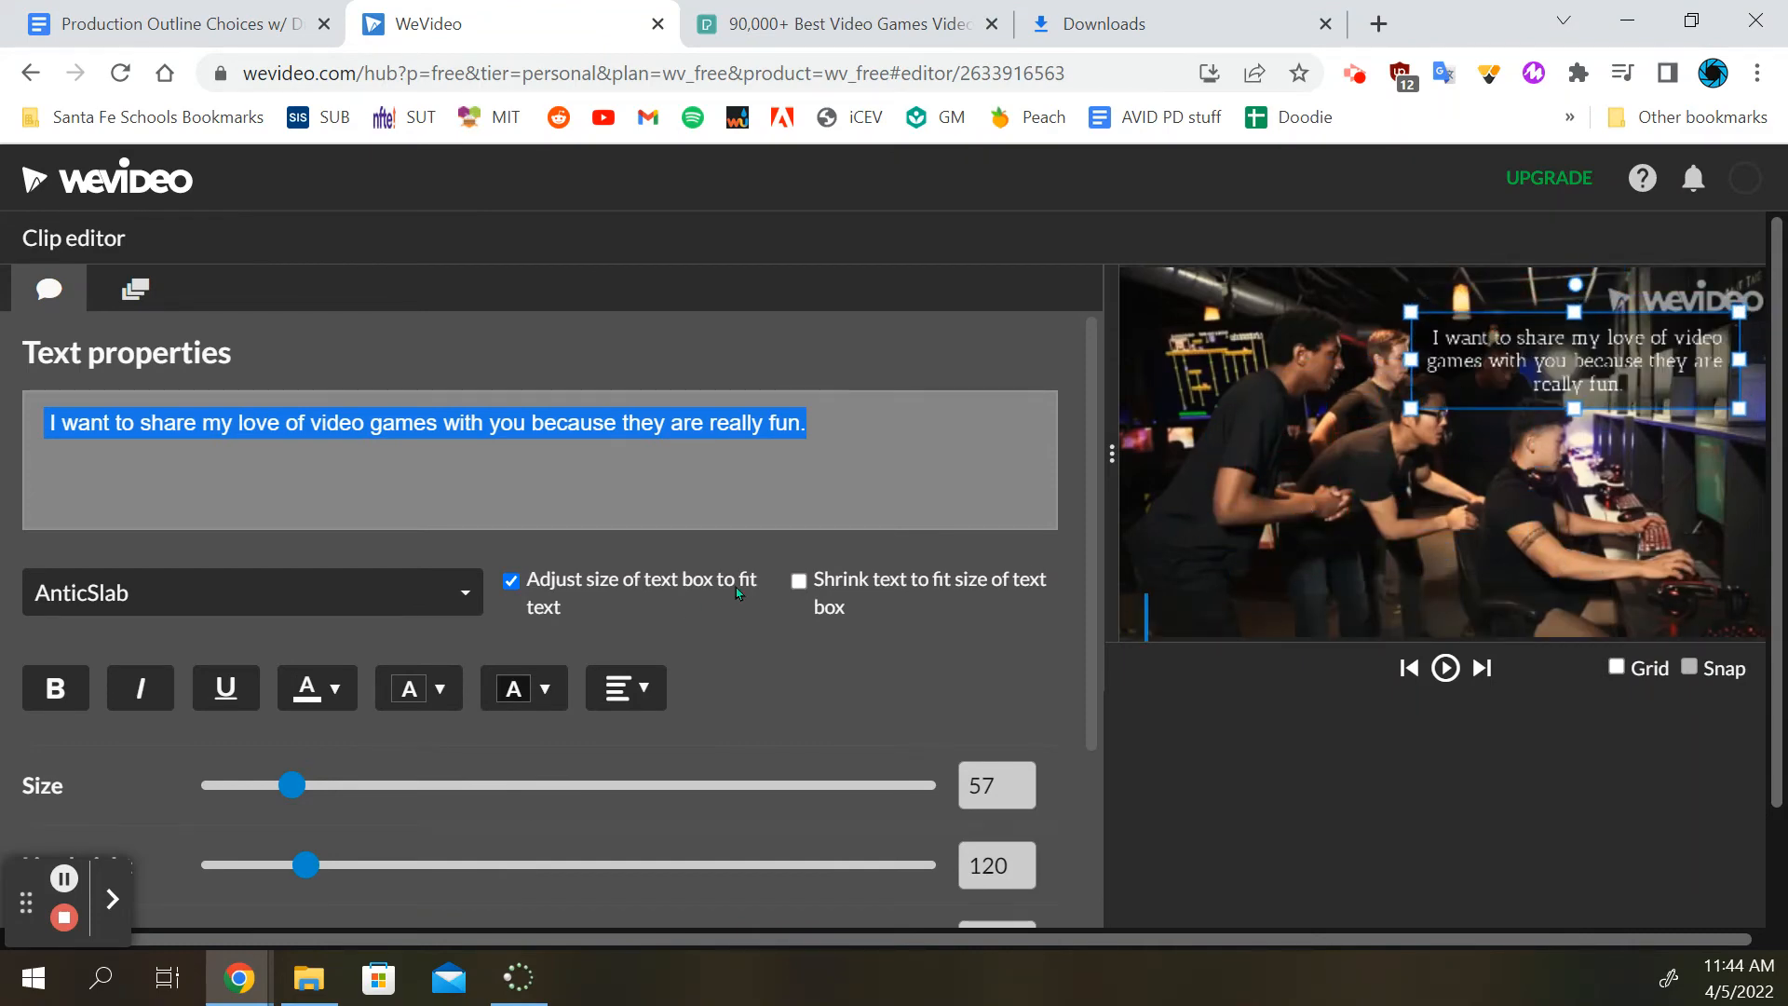
{"action": "scroll", "coordinate": [610, 698], "scroll_direction": "down", "scroll_amount": 3}
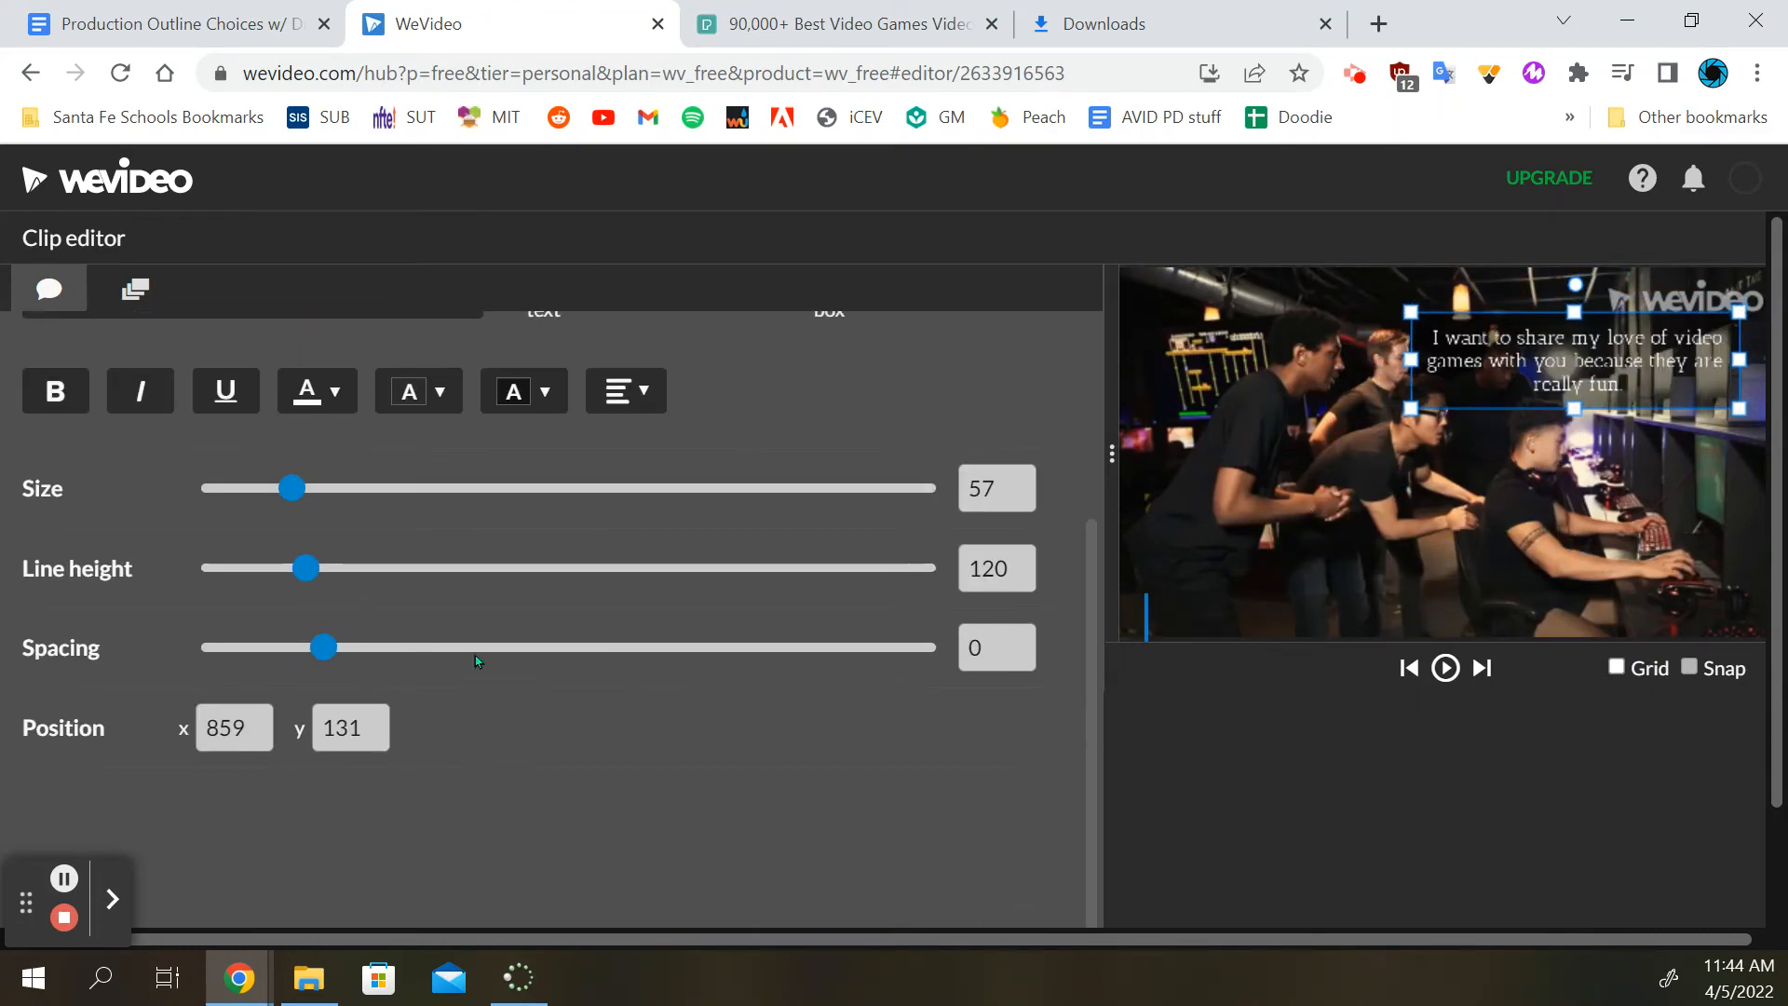
{"action": "scroll", "coordinate": [475, 656], "scroll_direction": "up", "scroll_amount": 3}
Animate the second subtitle to end in the frame's lower left, at about x 120, y 715, and save the clip's changes
{"action": "left_click", "coordinate": [135, 289]}
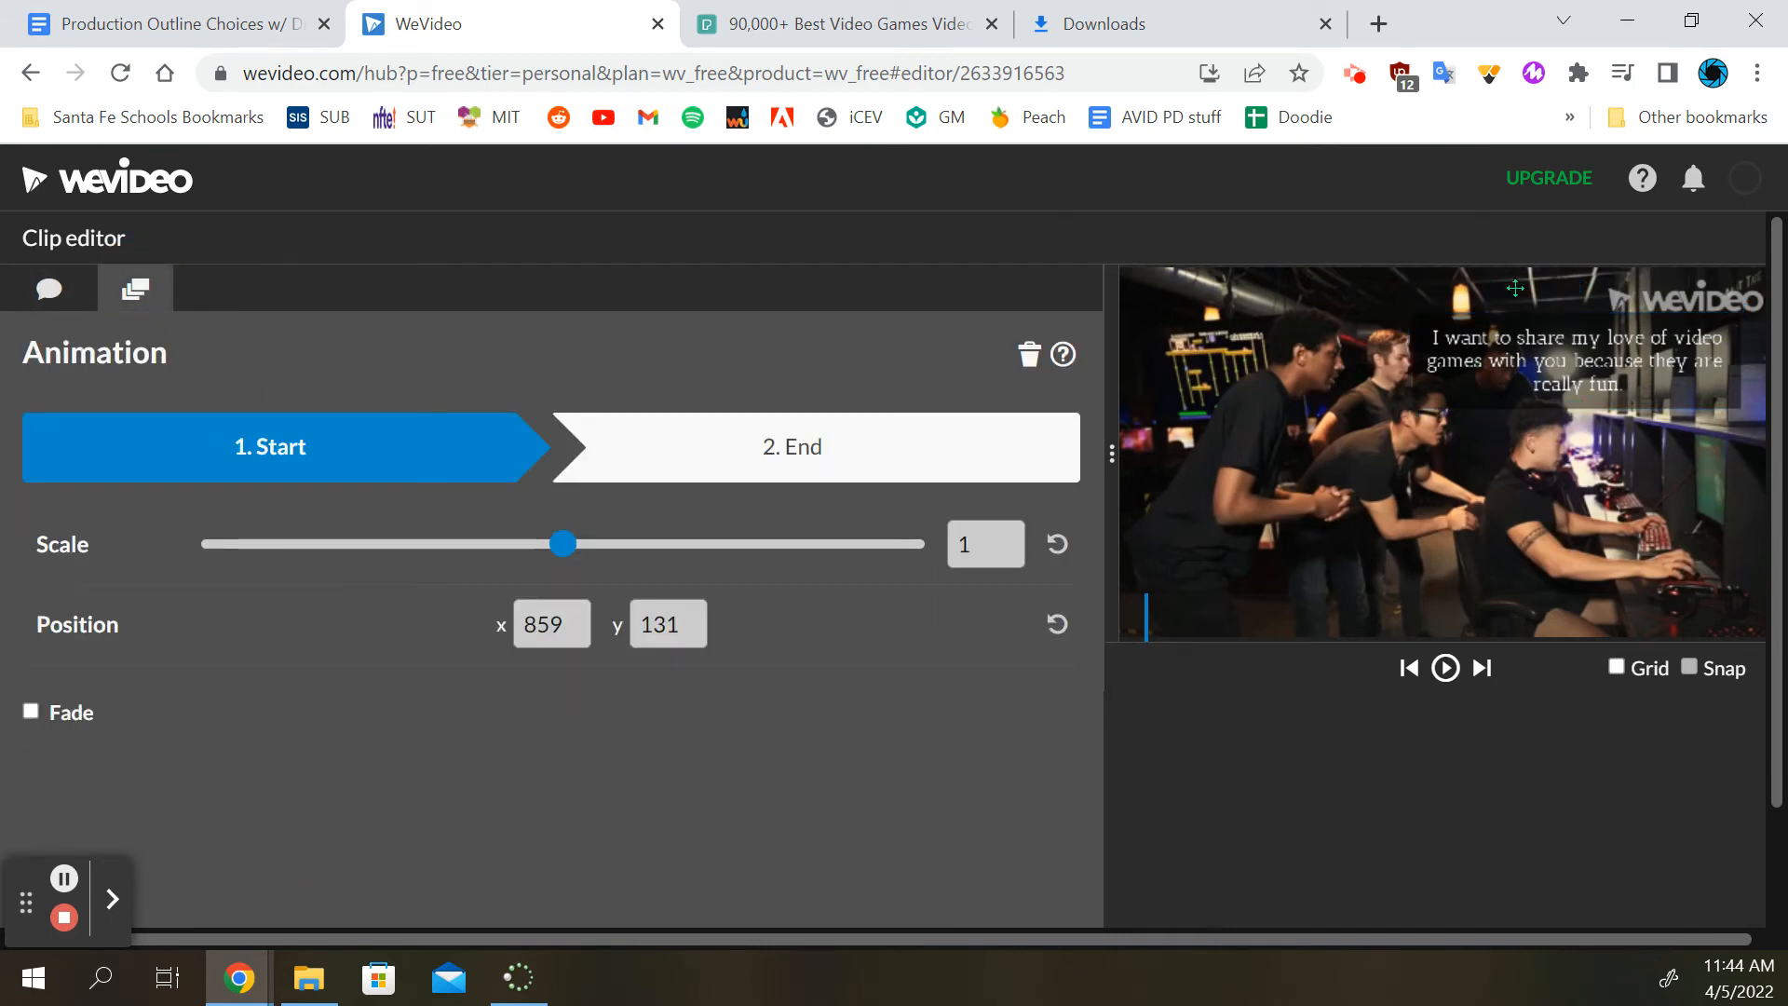
{"action": "left_click", "coordinate": [828, 456]}
{"action": "left_click_drag", "start_coordinate": [1584, 376], "coordinate": [1336, 572]}
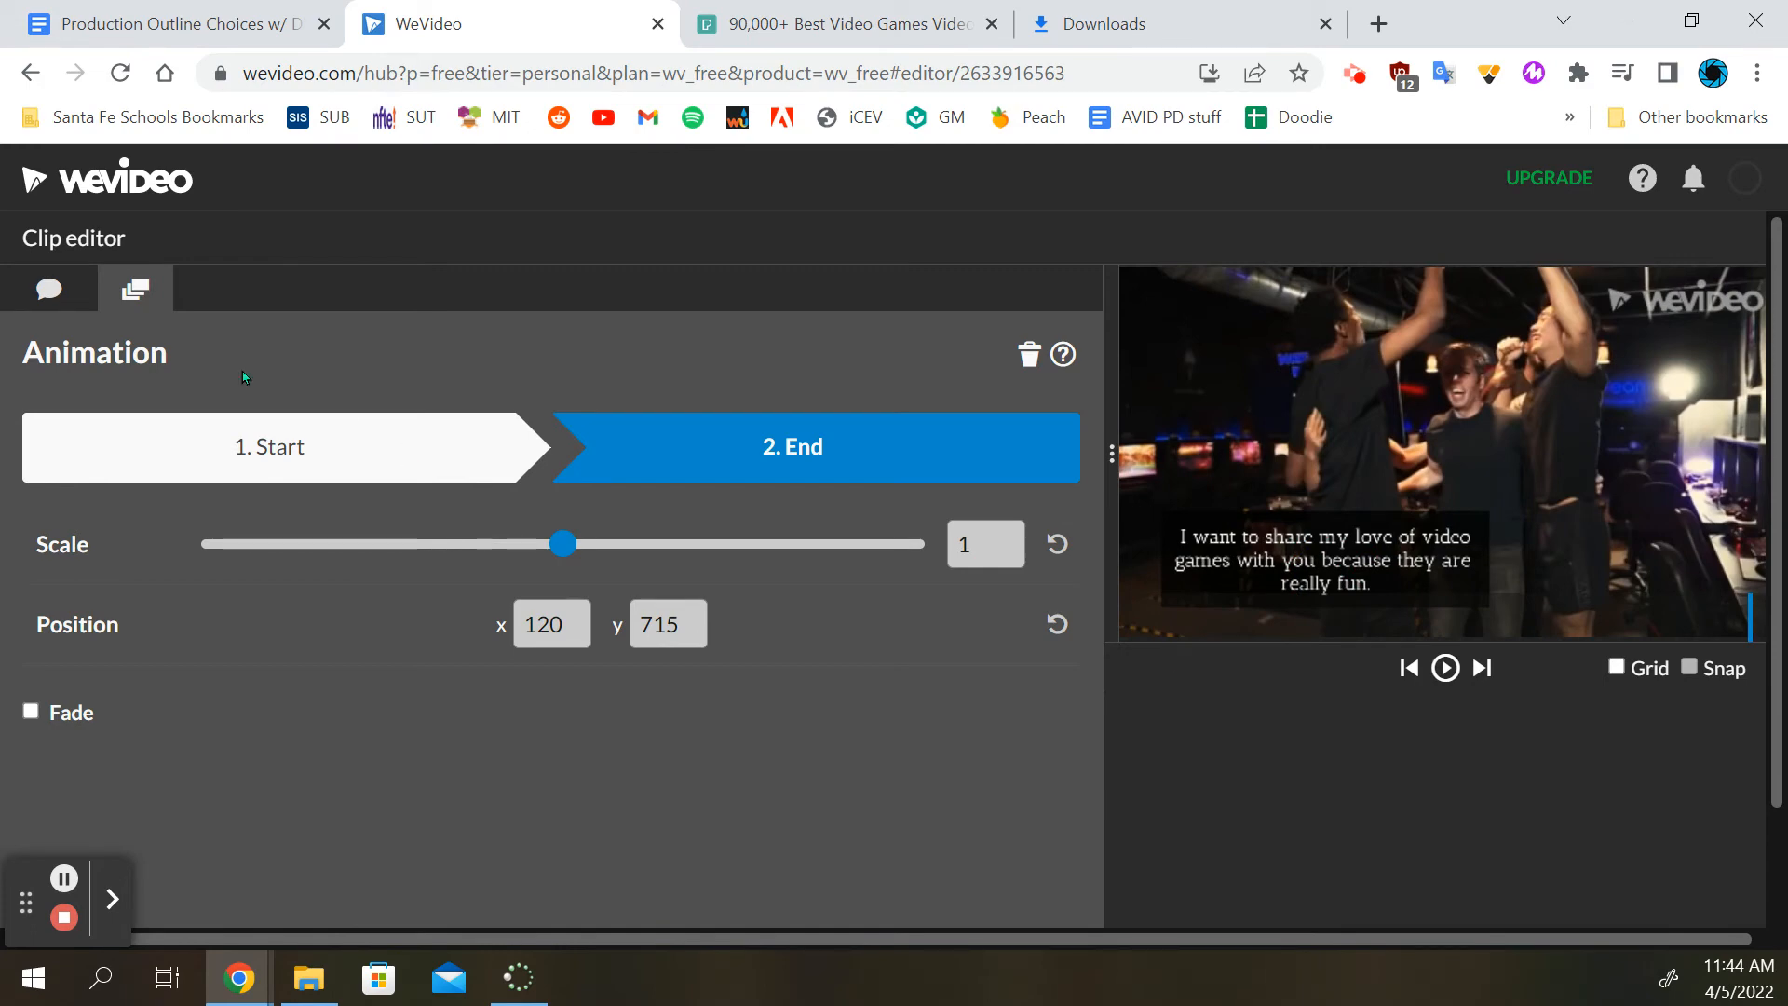
{"action": "left_click", "coordinate": [62, 299]}
{"action": "scroll", "coordinate": [678, 717], "scroll_direction": "down", "scroll_amount": 3}
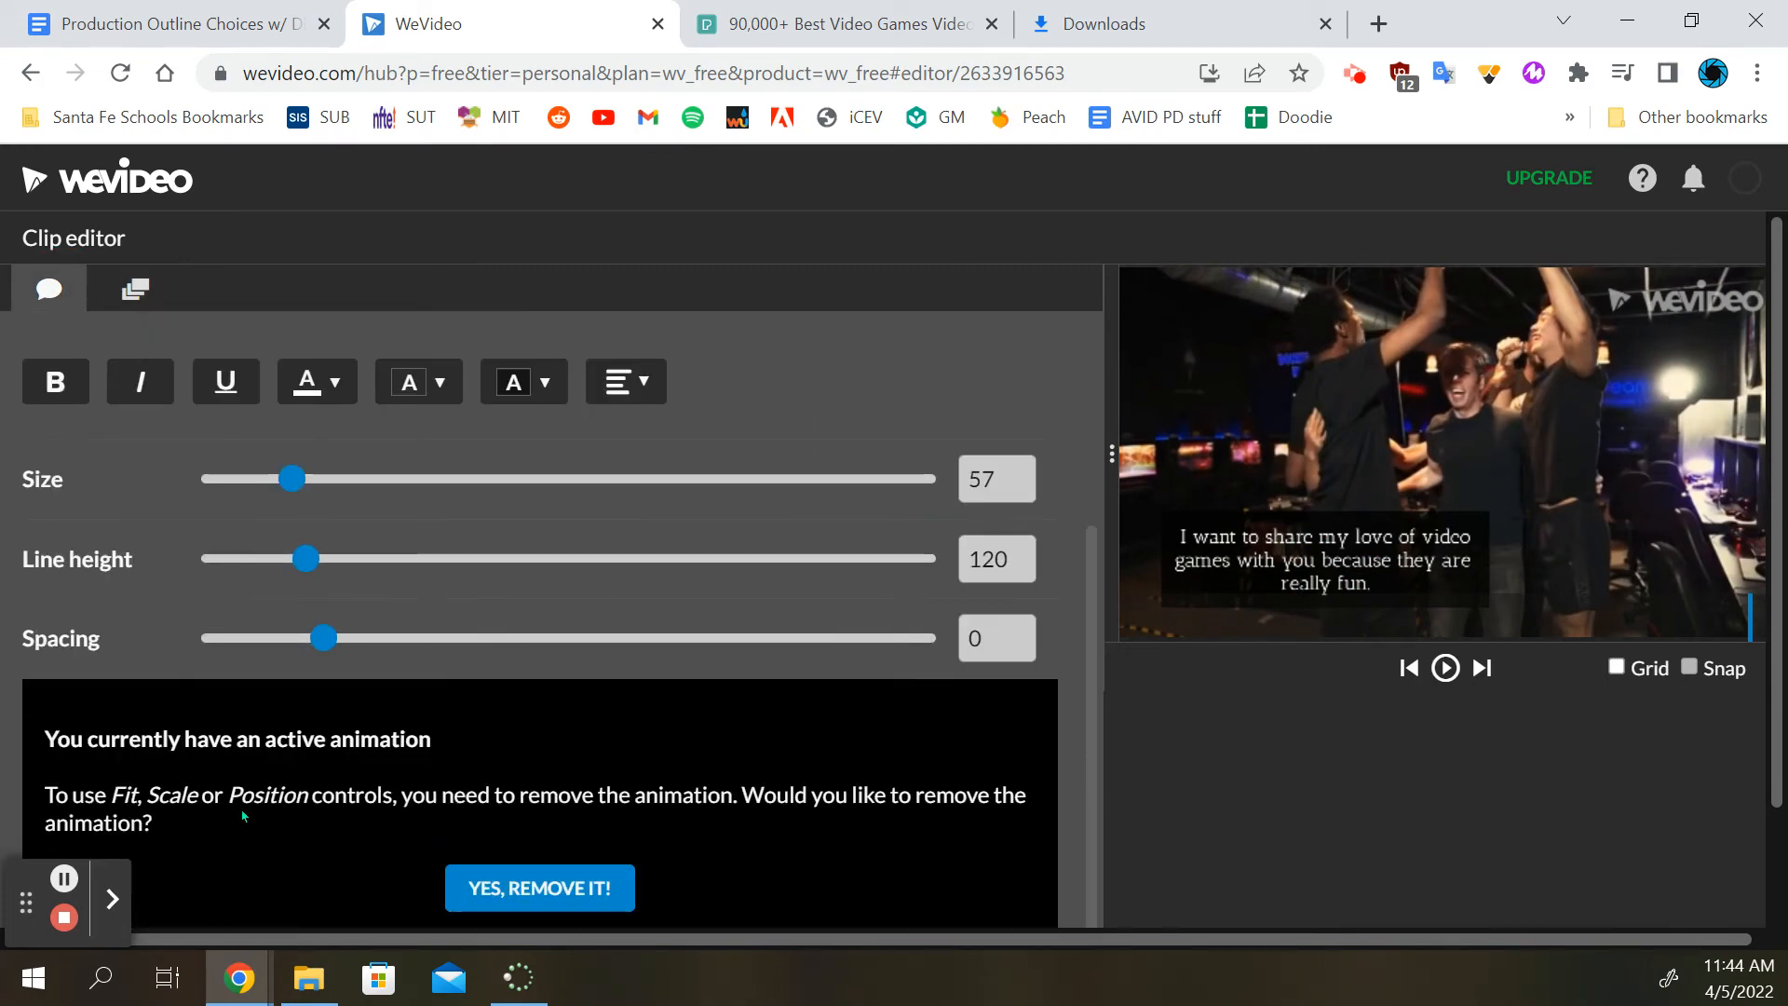
{"action": "scroll", "coordinate": [242, 816], "scroll_direction": "down", "scroll_amount": 3}
{"action": "left_click", "coordinate": [656, 881]}
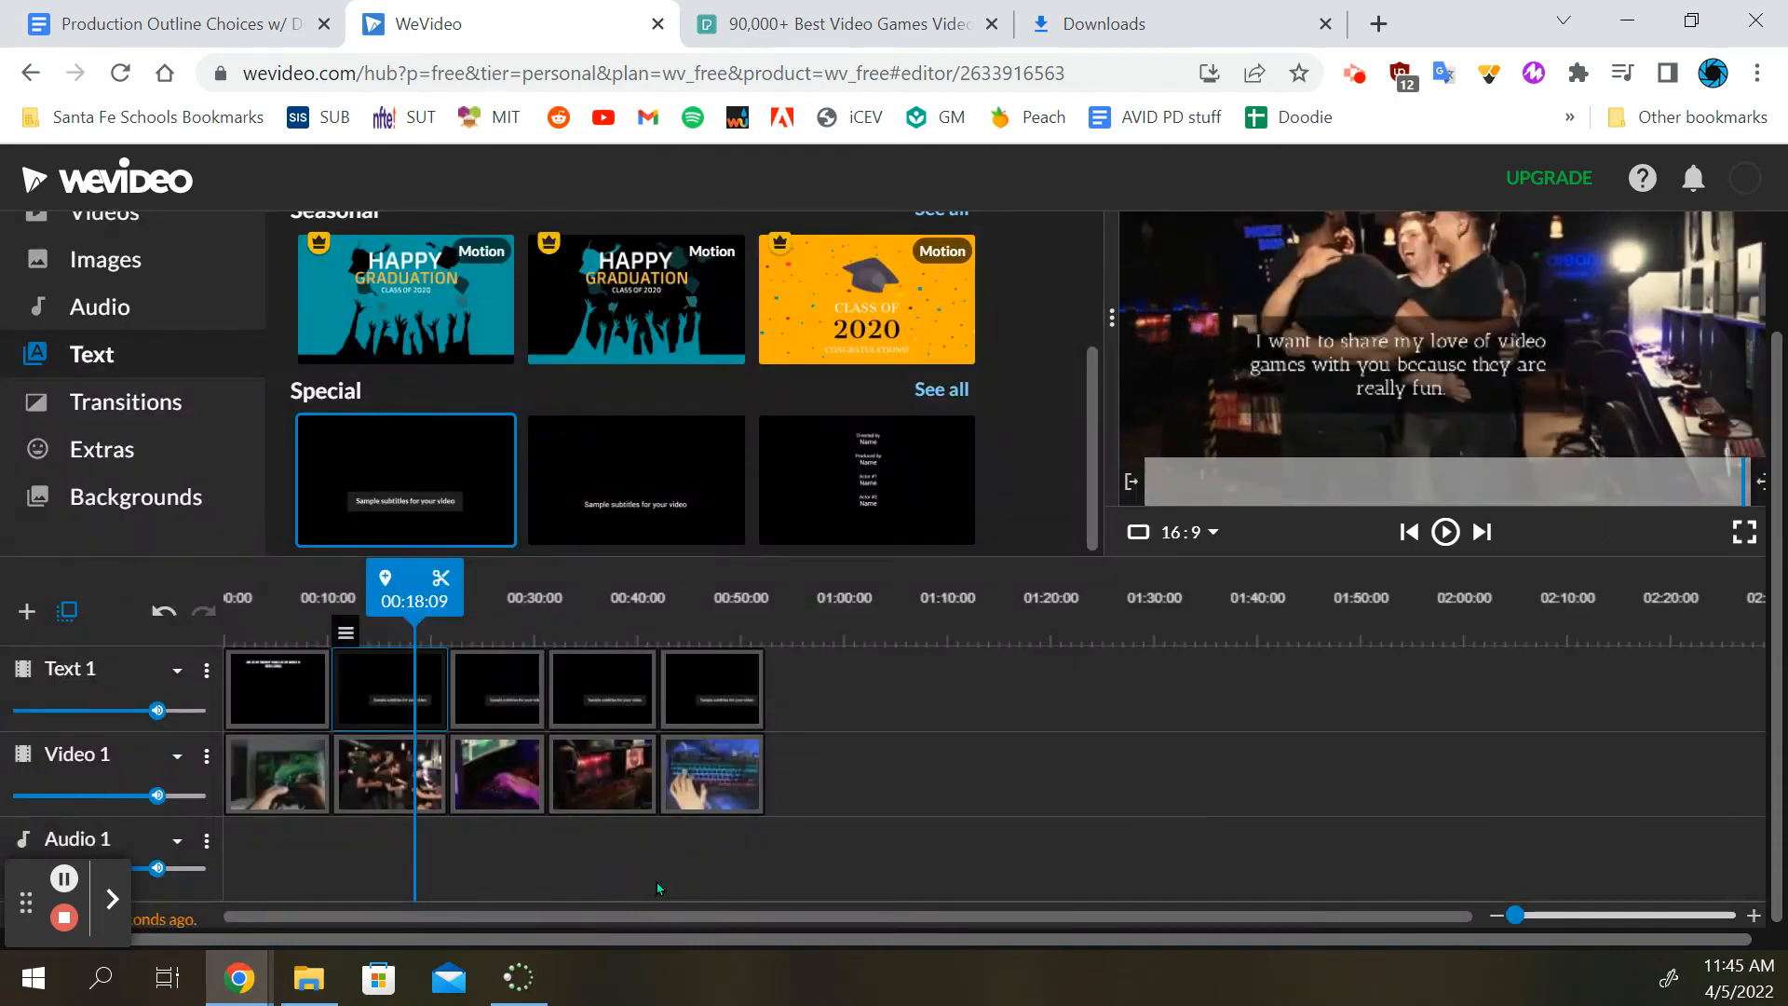
Play the video from just before the second clip to check the second subtitle's animation
{"action": "left_click_drag", "start_coordinate": [398, 596], "coordinate": [316, 593]}
{"action": "left_click", "coordinate": [1442, 544]}
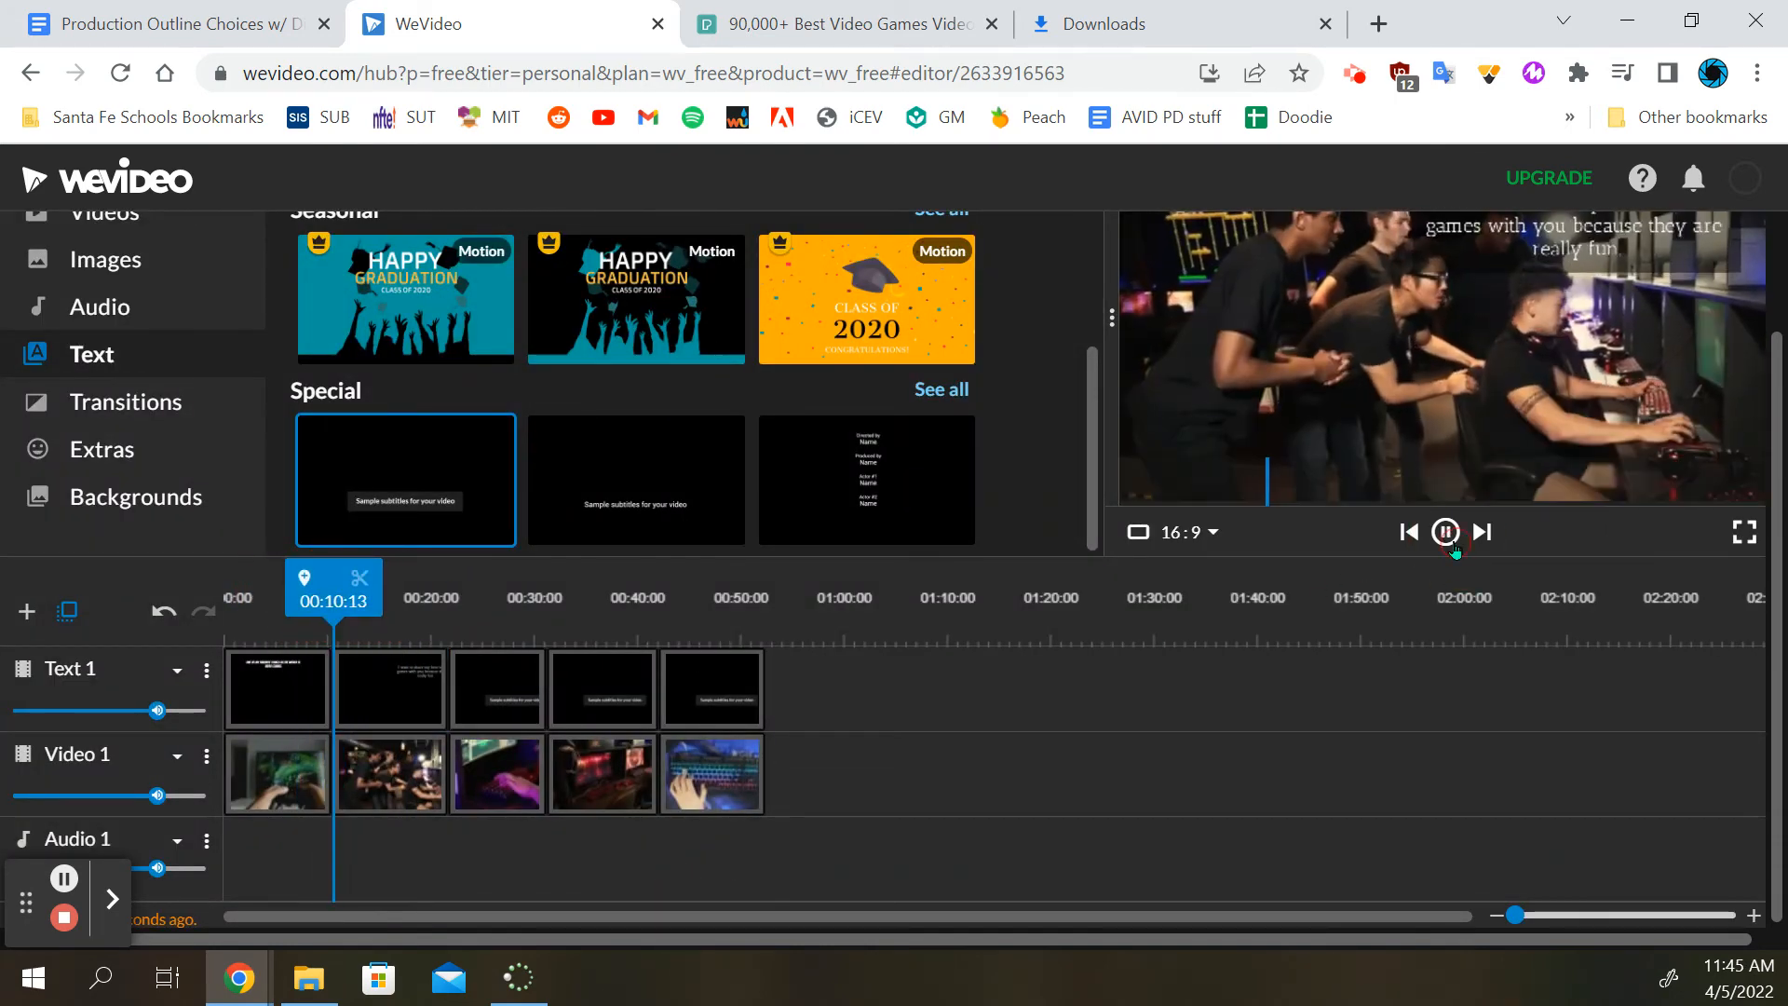
{"action": "scroll", "coordinate": [1509, 391], "scroll_direction": "up", "scroll_amount": 3}
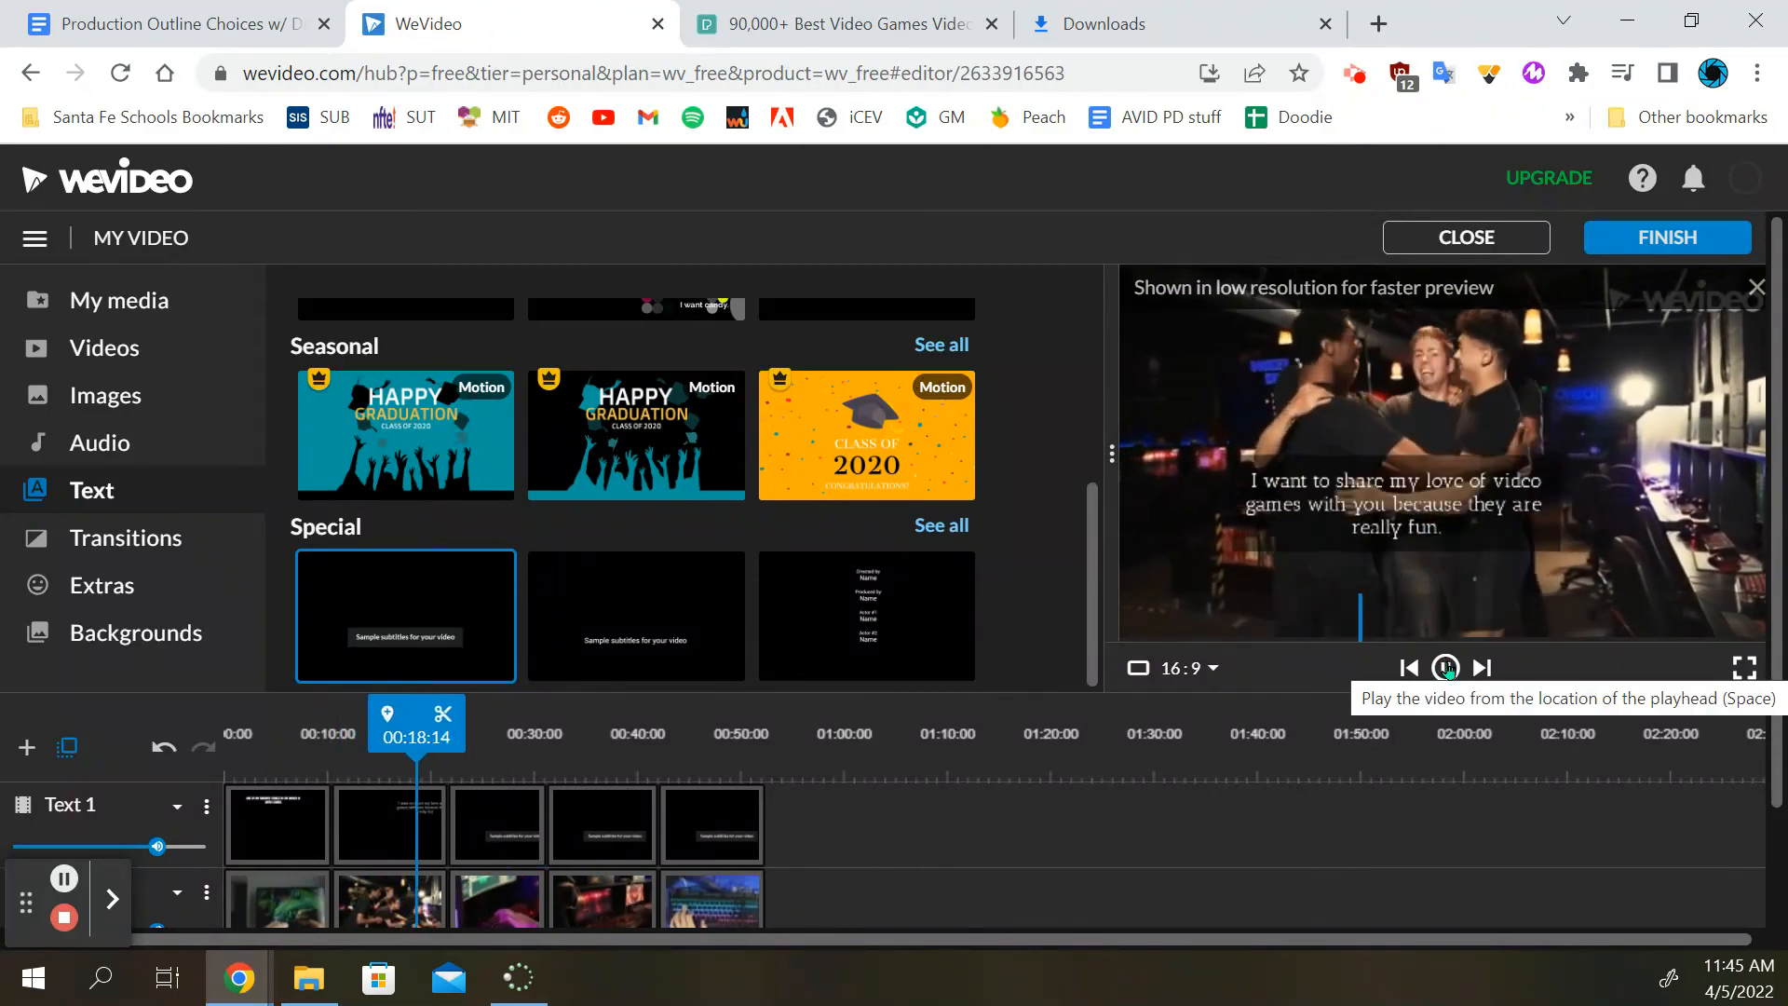
{"action": "left_click", "coordinate": [1446, 667]}
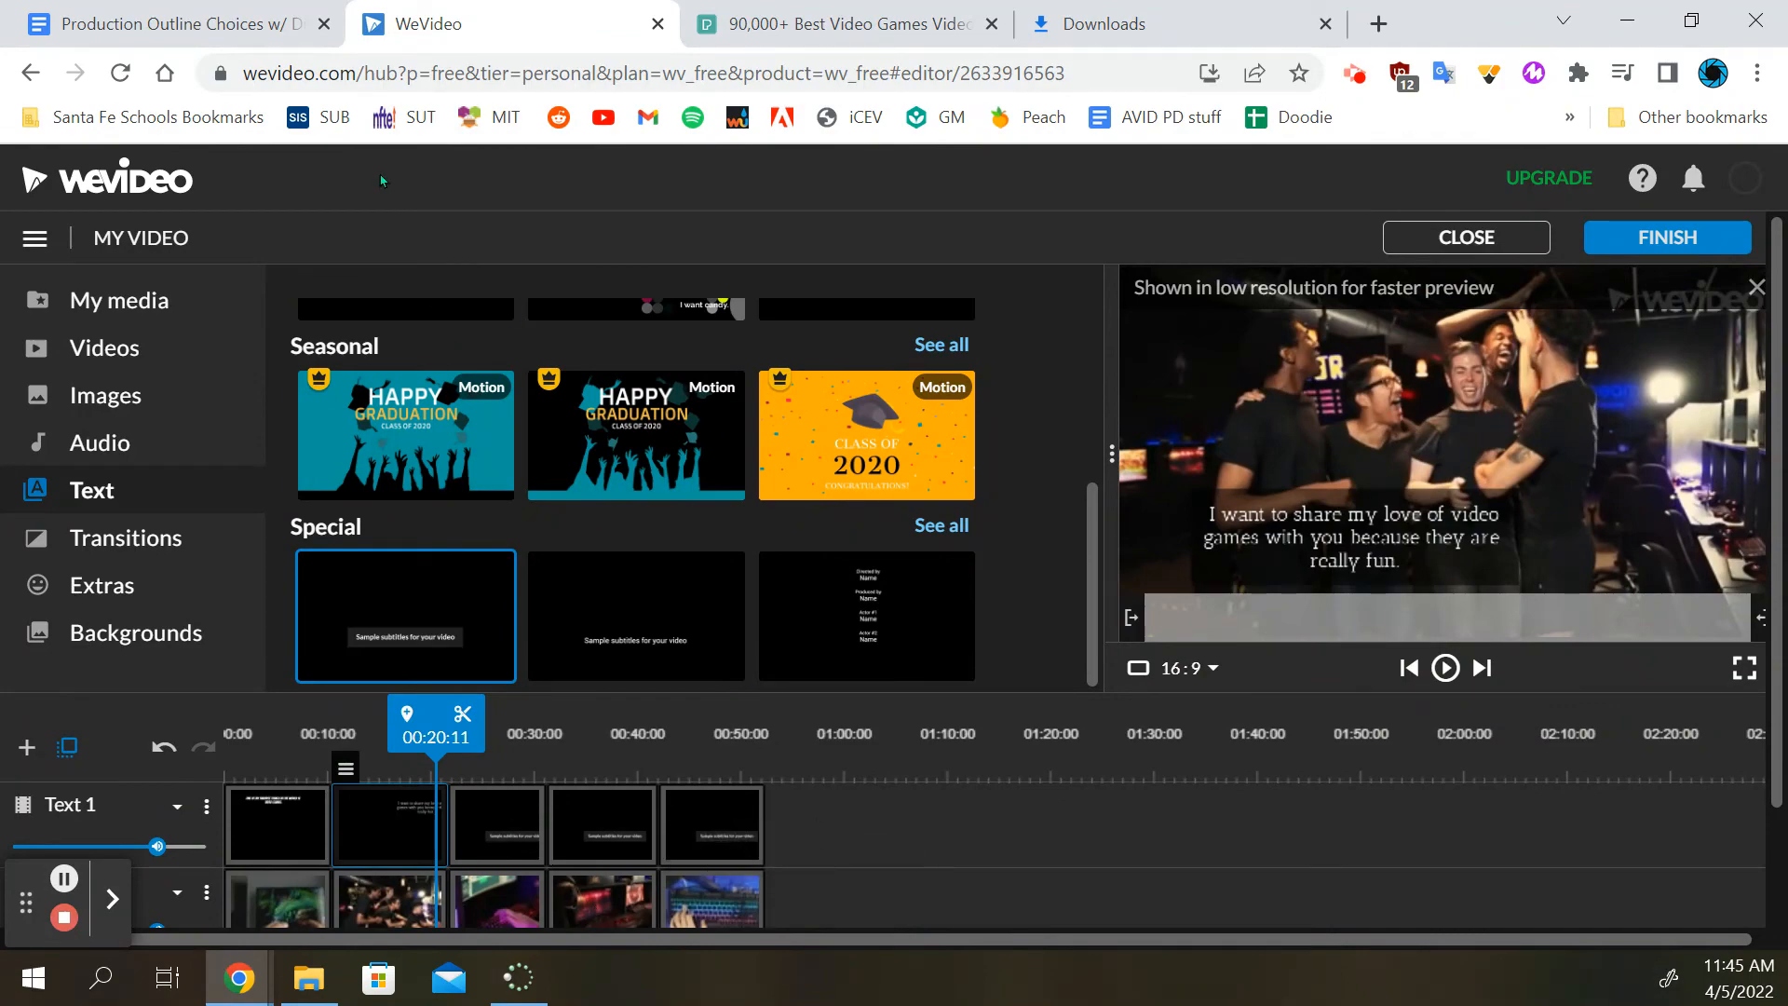
Look over the remaining dialogue lines in the Production Outline document in Google Docs
{"action": "left_click", "coordinate": [186, 25]}
{"action": "scroll", "coordinate": [833, 559], "scroll_direction": "down", "scroll_amount": 5}
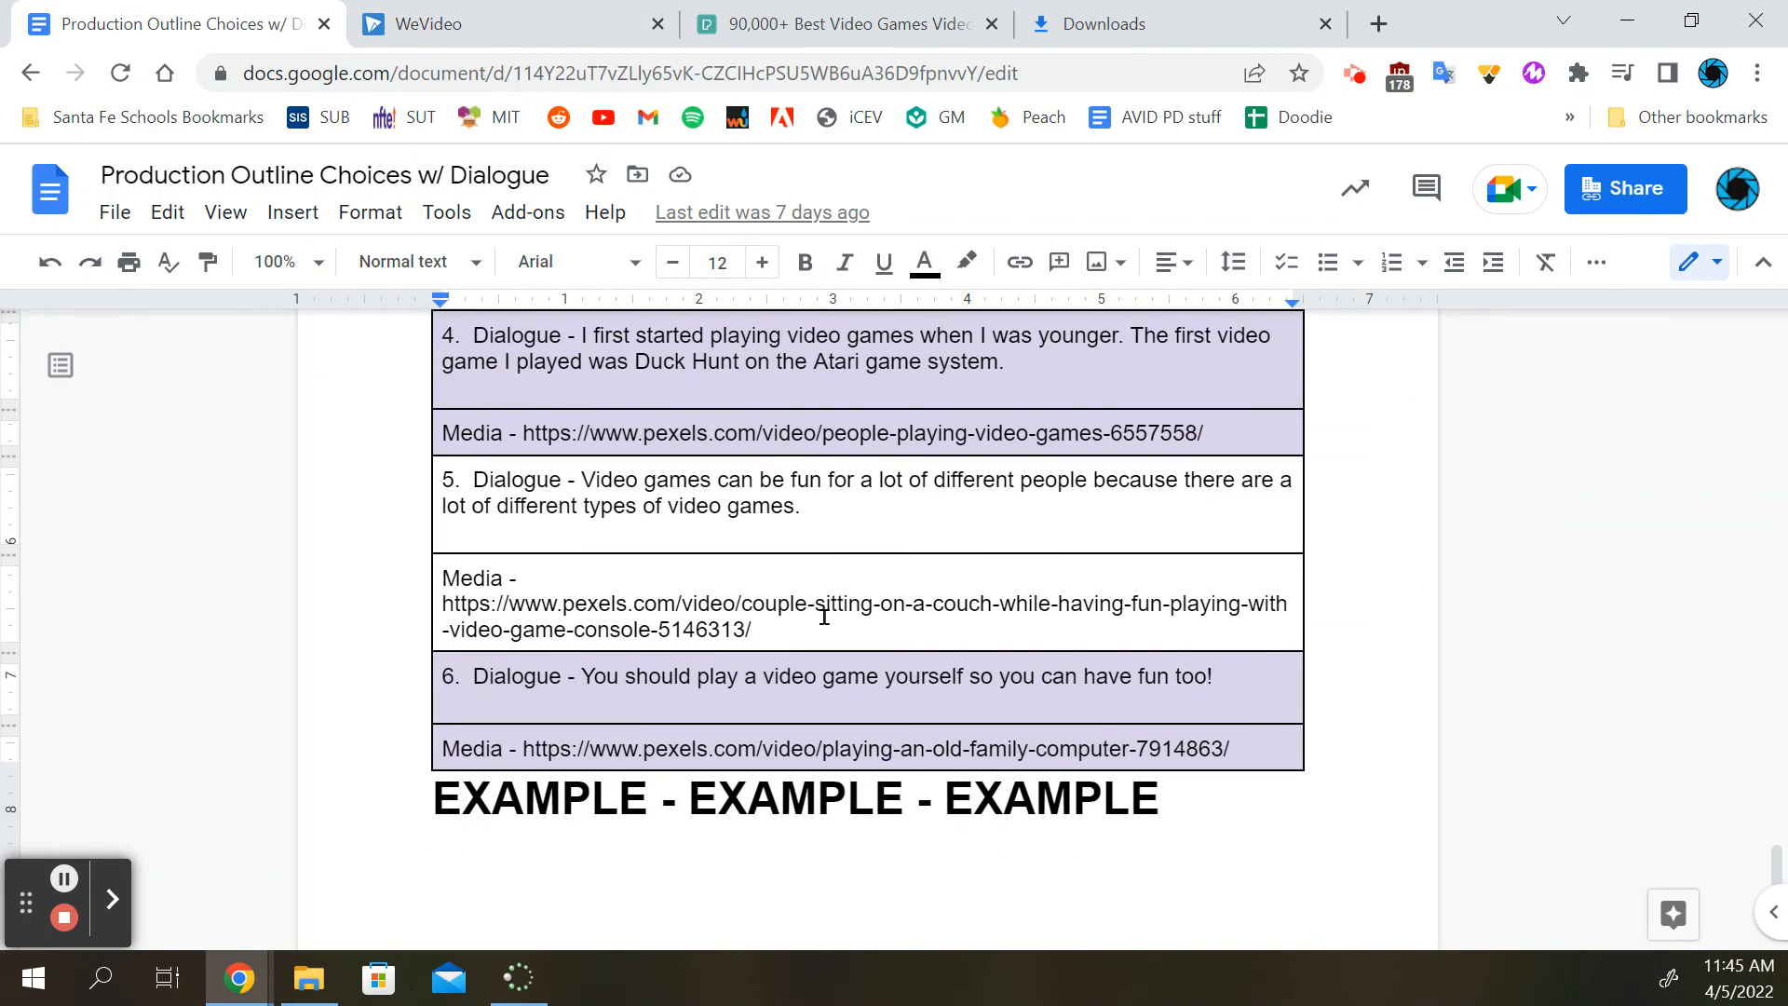
{"action": "scroll", "coordinate": [832, 582], "scroll_direction": "up", "scroll_amount": 5}
Return to WeVideo and listen to the Electronica Punch and Cranked tracks in the Dark music category
{"action": "left_click", "coordinate": [419, 24]}
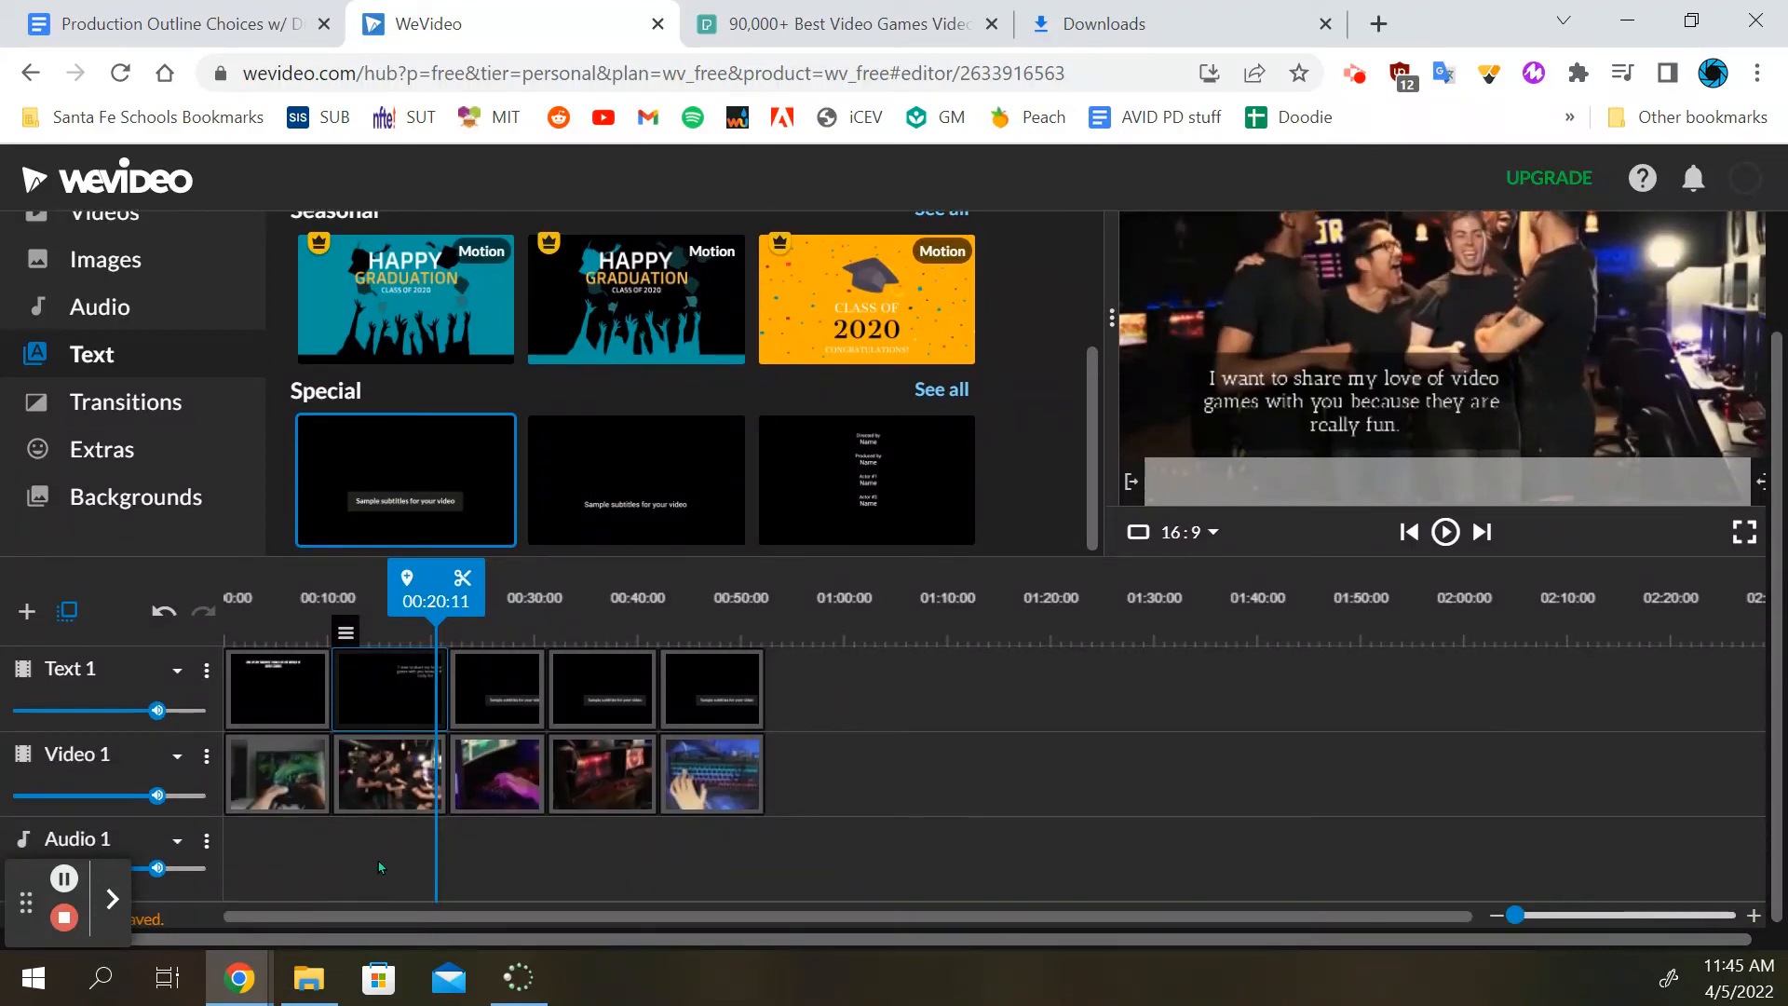
{"action": "left_click", "coordinate": [105, 305]}
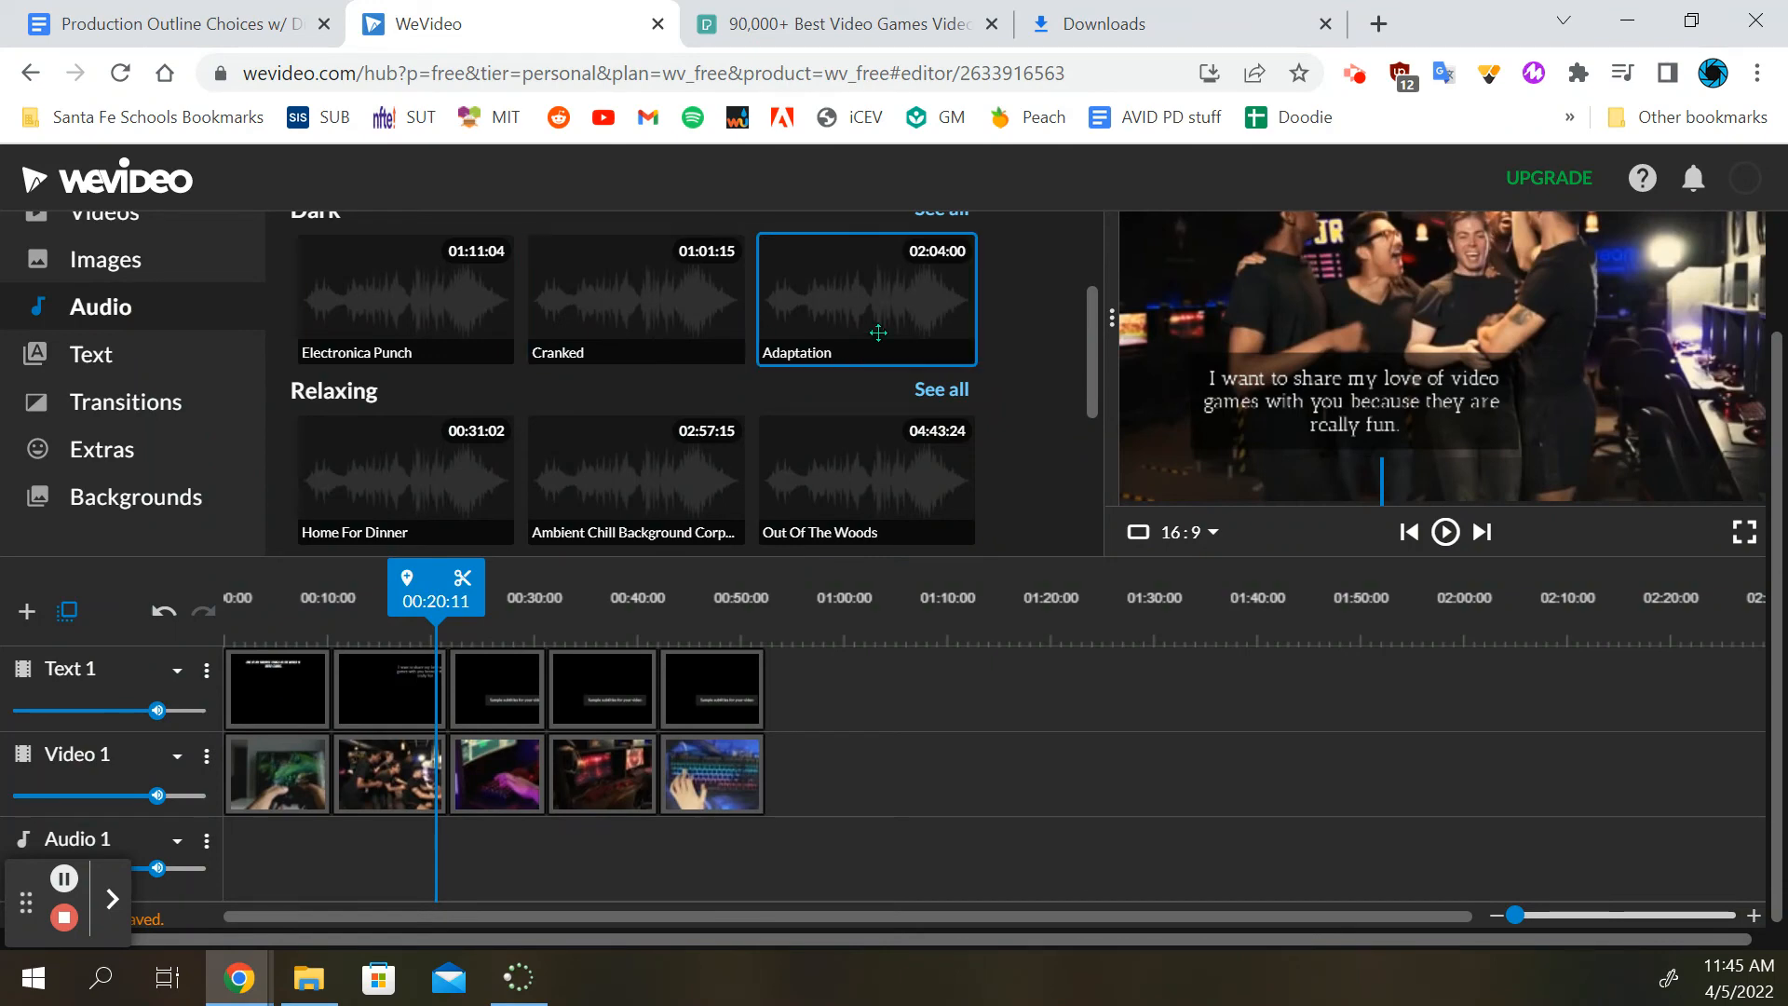
{"action": "left_click", "coordinate": [417, 336]}
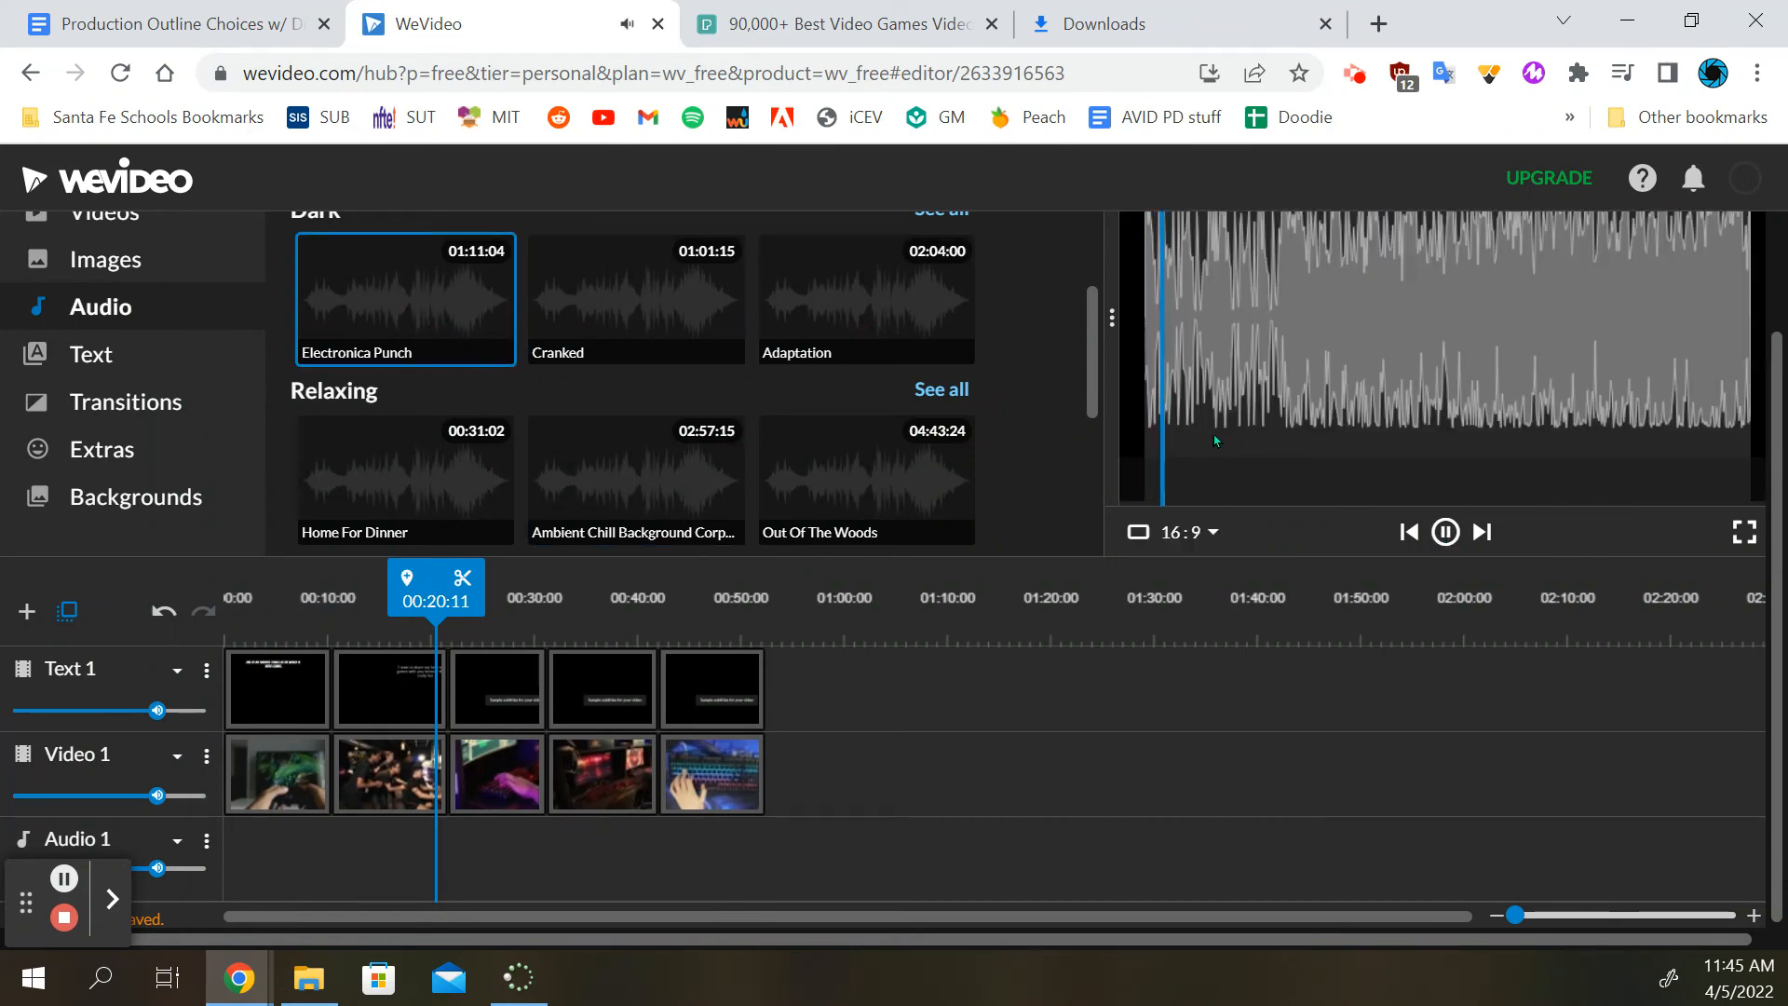
{"action": "left_click", "coordinate": [642, 316]}
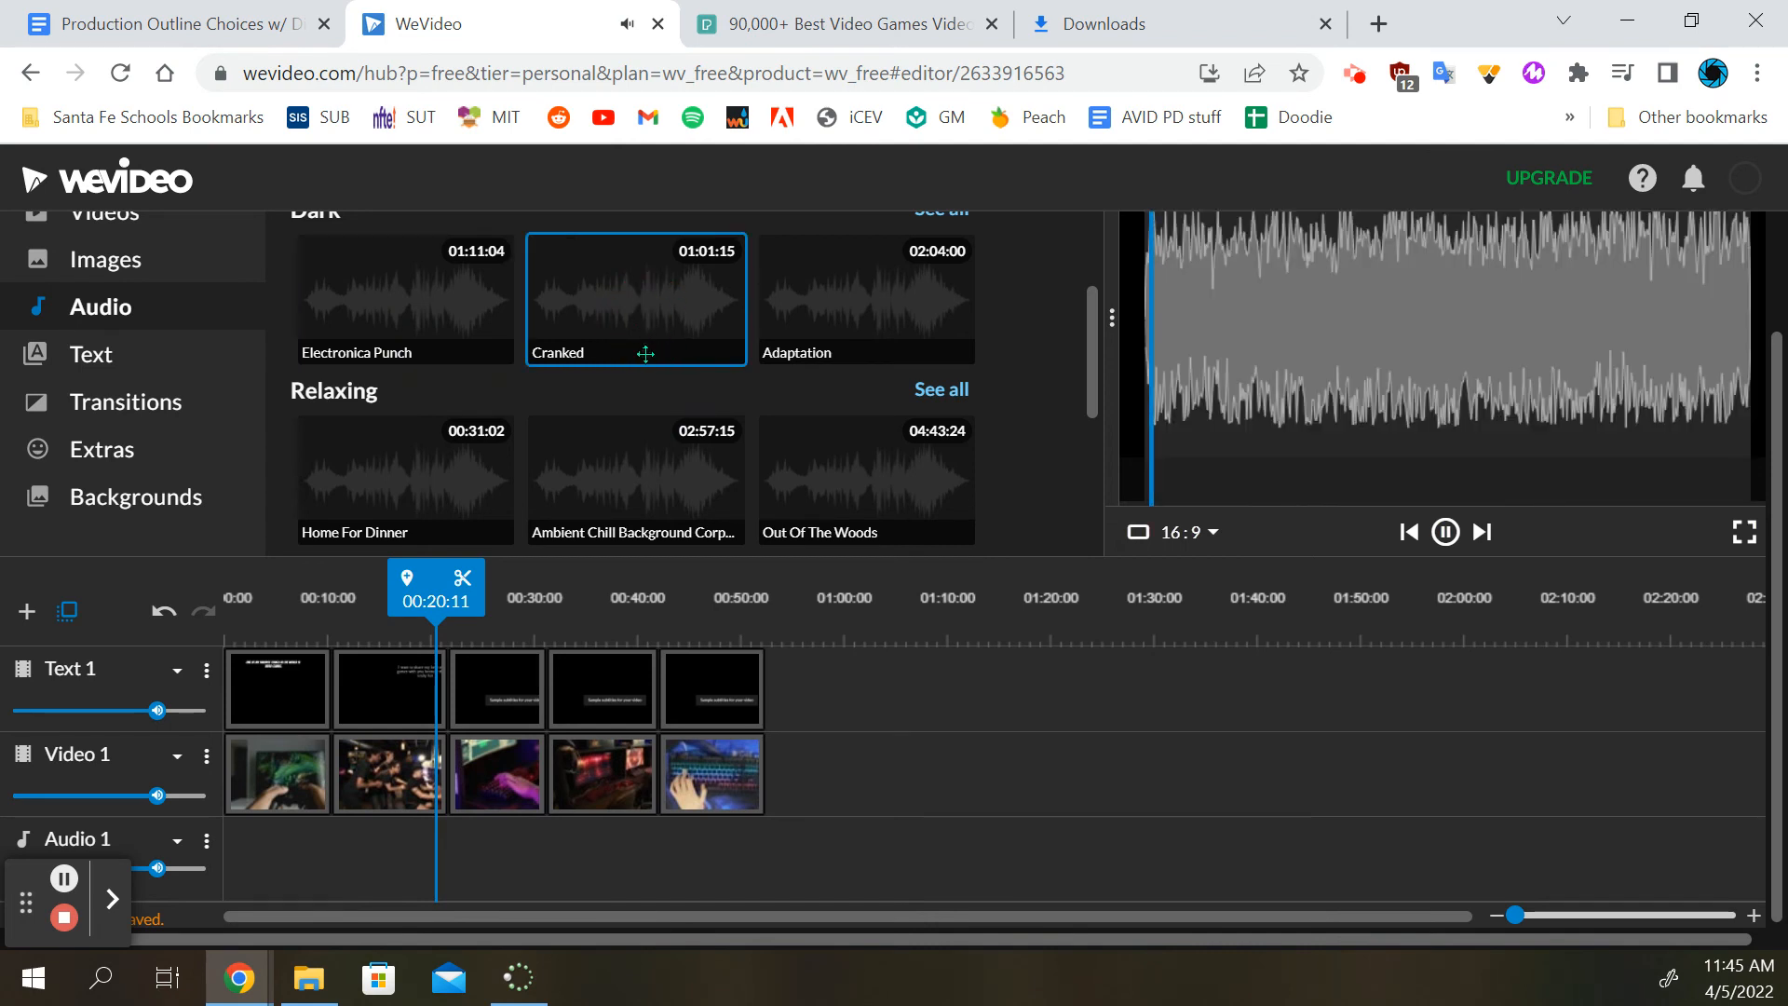
{"action": "left_click", "coordinate": [339, 303]}
{"action": "left_click", "coordinate": [1454, 536]}
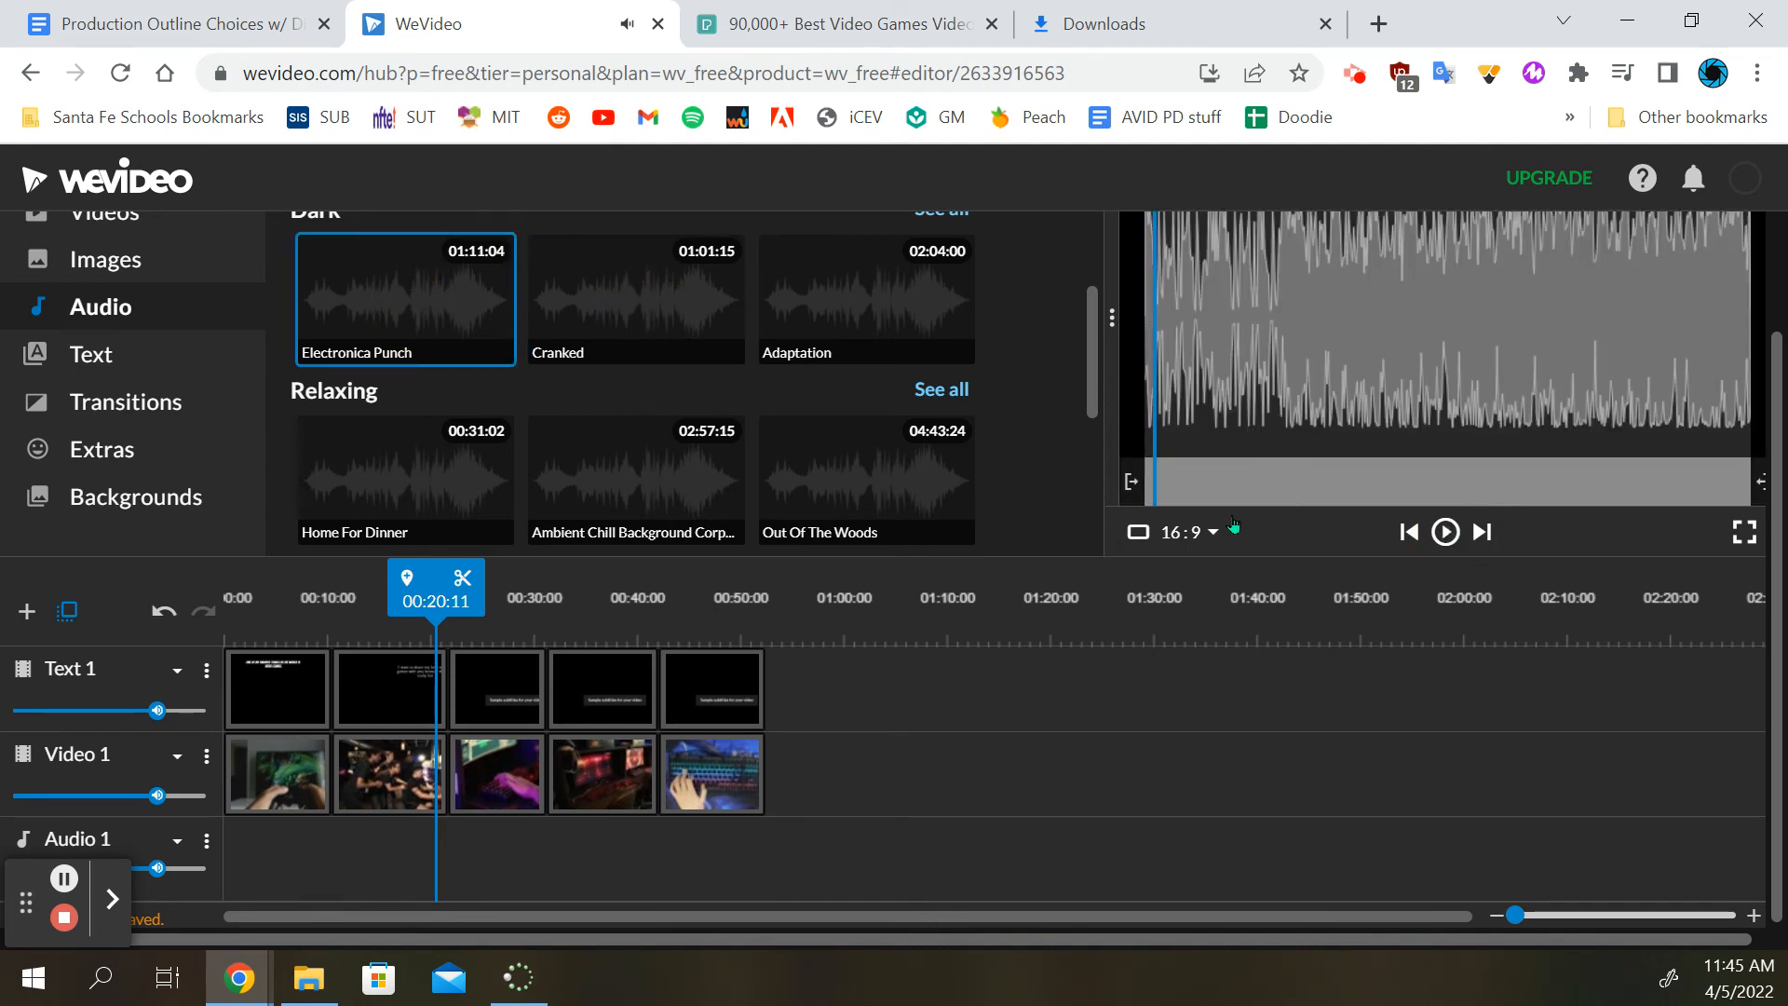
Add Electronica Punch at the start of the Audio 1 track and trim it to end with the last video clip at 00:52:13
{"action": "left_click_drag", "start_coordinate": [432, 298], "coordinate": [262, 867]}
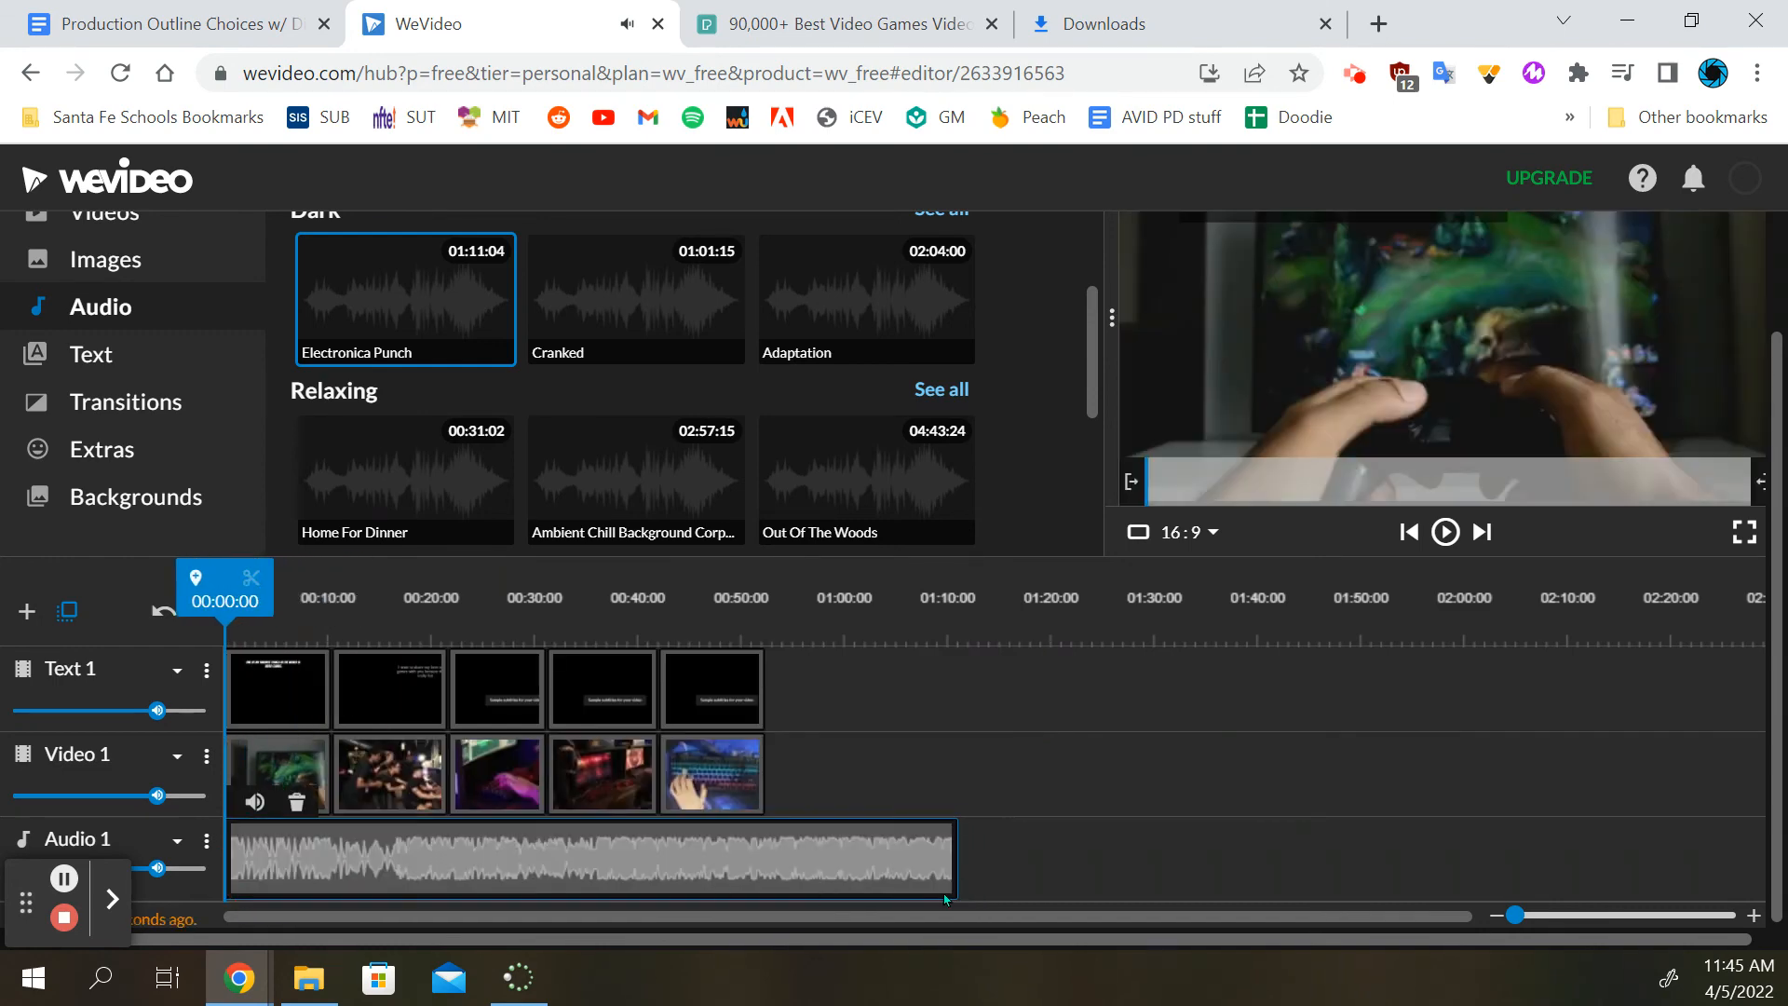
{"action": "left_click_drag", "start_coordinate": [954, 864], "coordinate": [764, 868]}
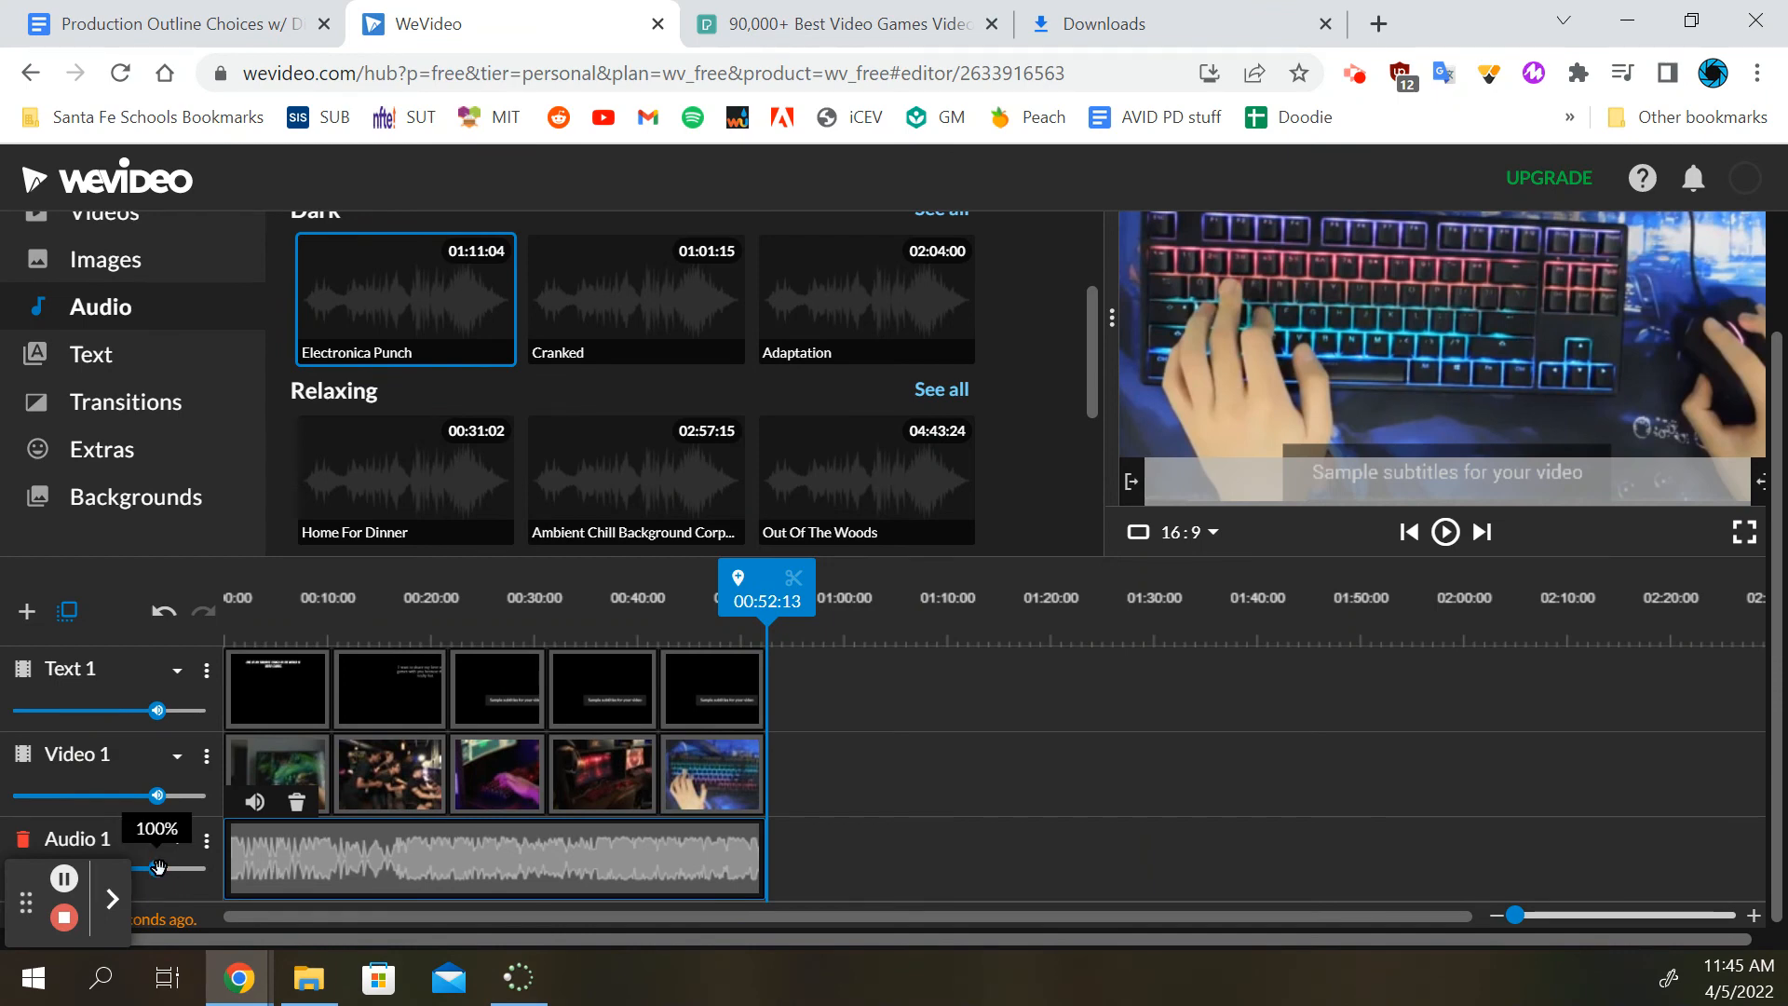
Lower the Audio 1 track's volume and play the video from the beginning to check the background music
{"action": "left_click_drag", "start_coordinate": [157, 868], "coordinate": [122, 882]}
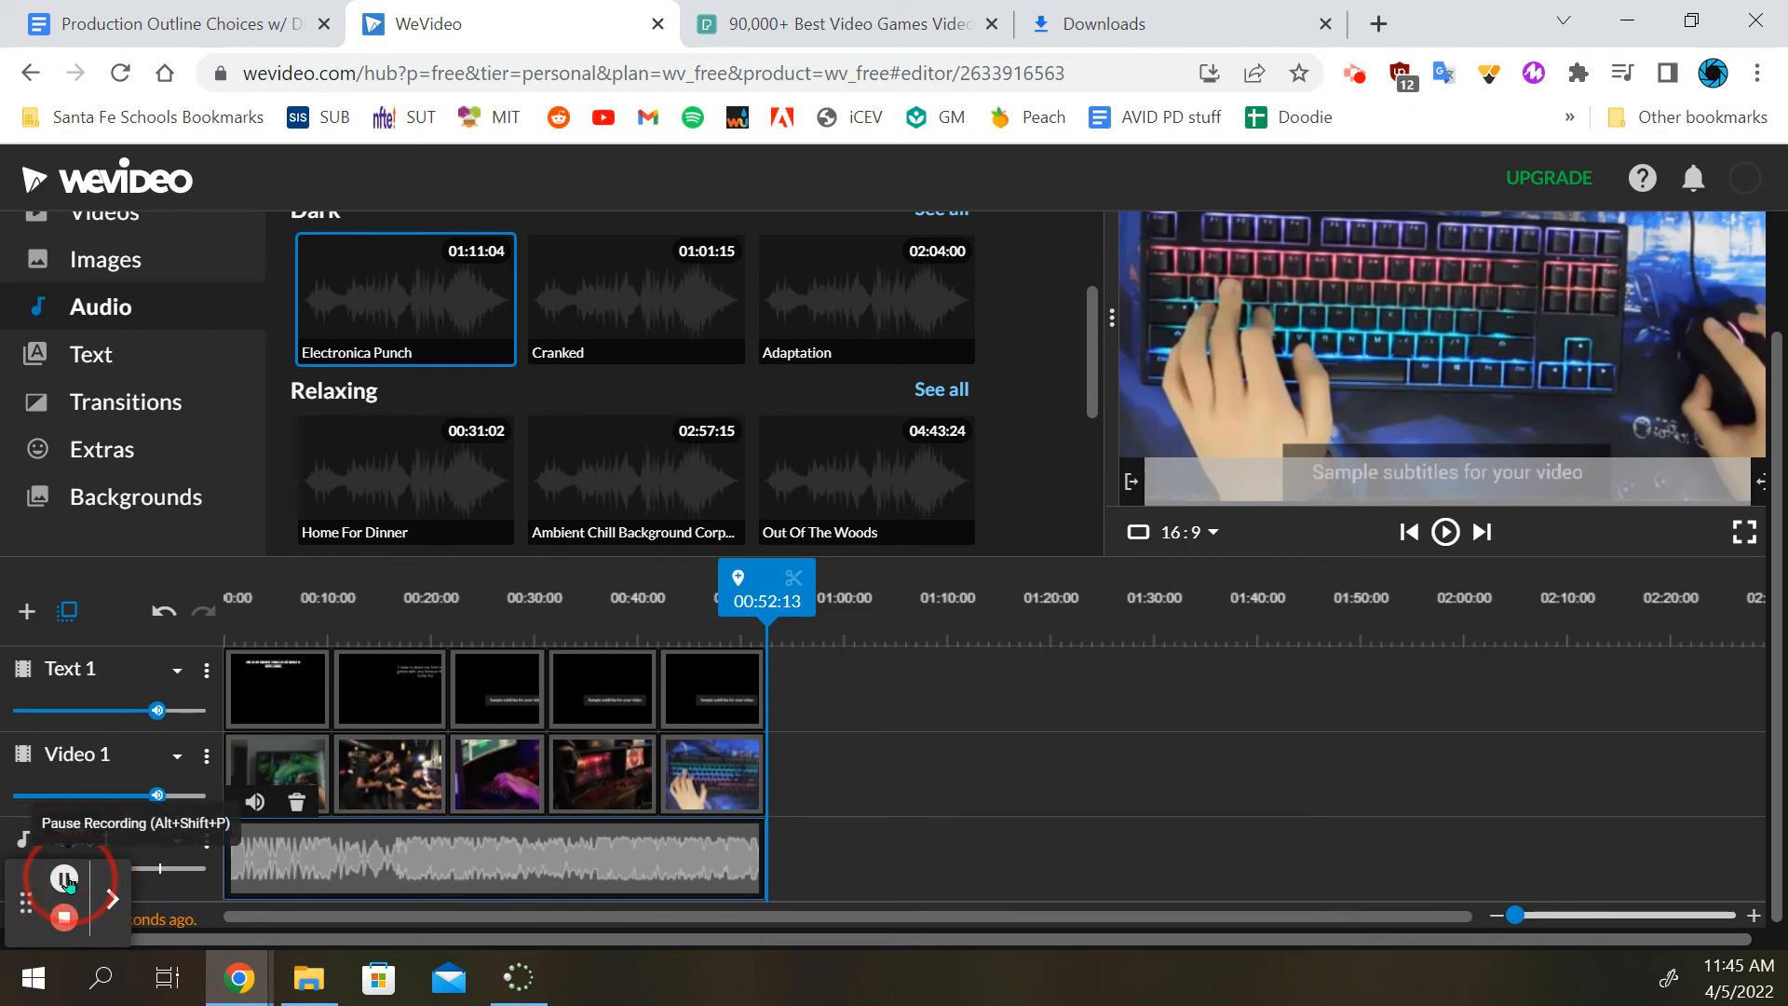
{"action": "left_click_drag", "start_coordinate": [717, 585], "coordinate": [177, 587]}
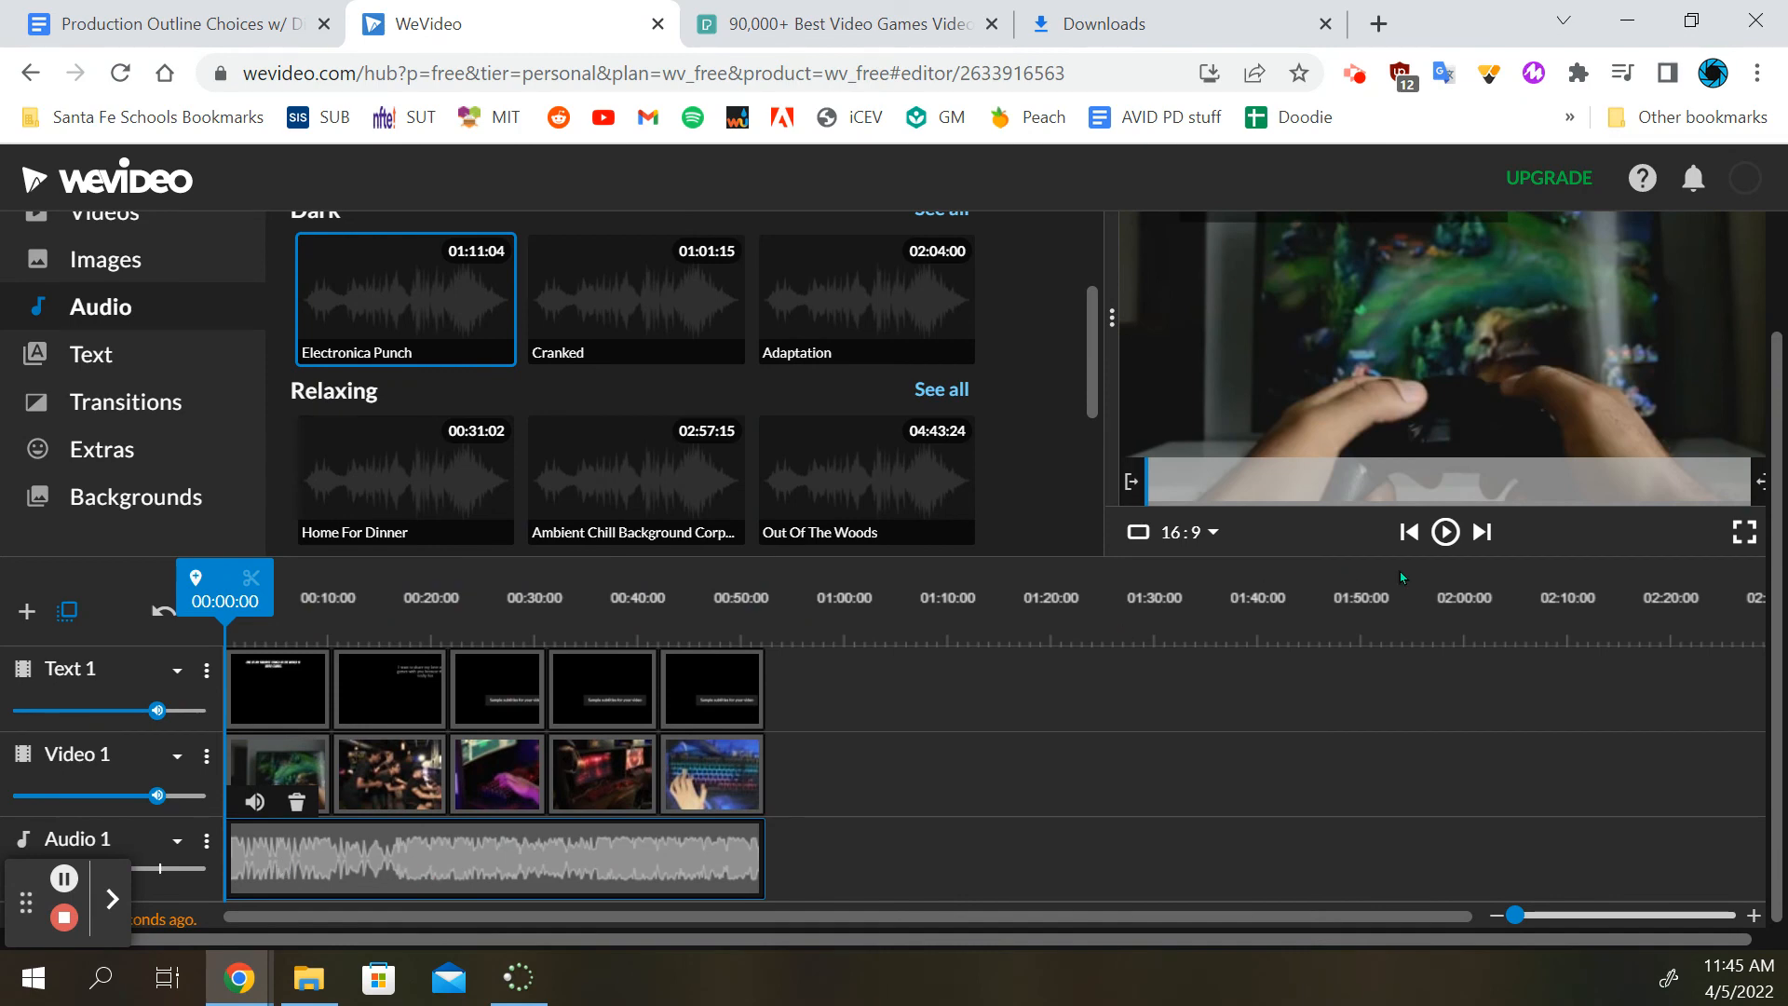
{"action": "left_click", "coordinate": [1449, 546]}
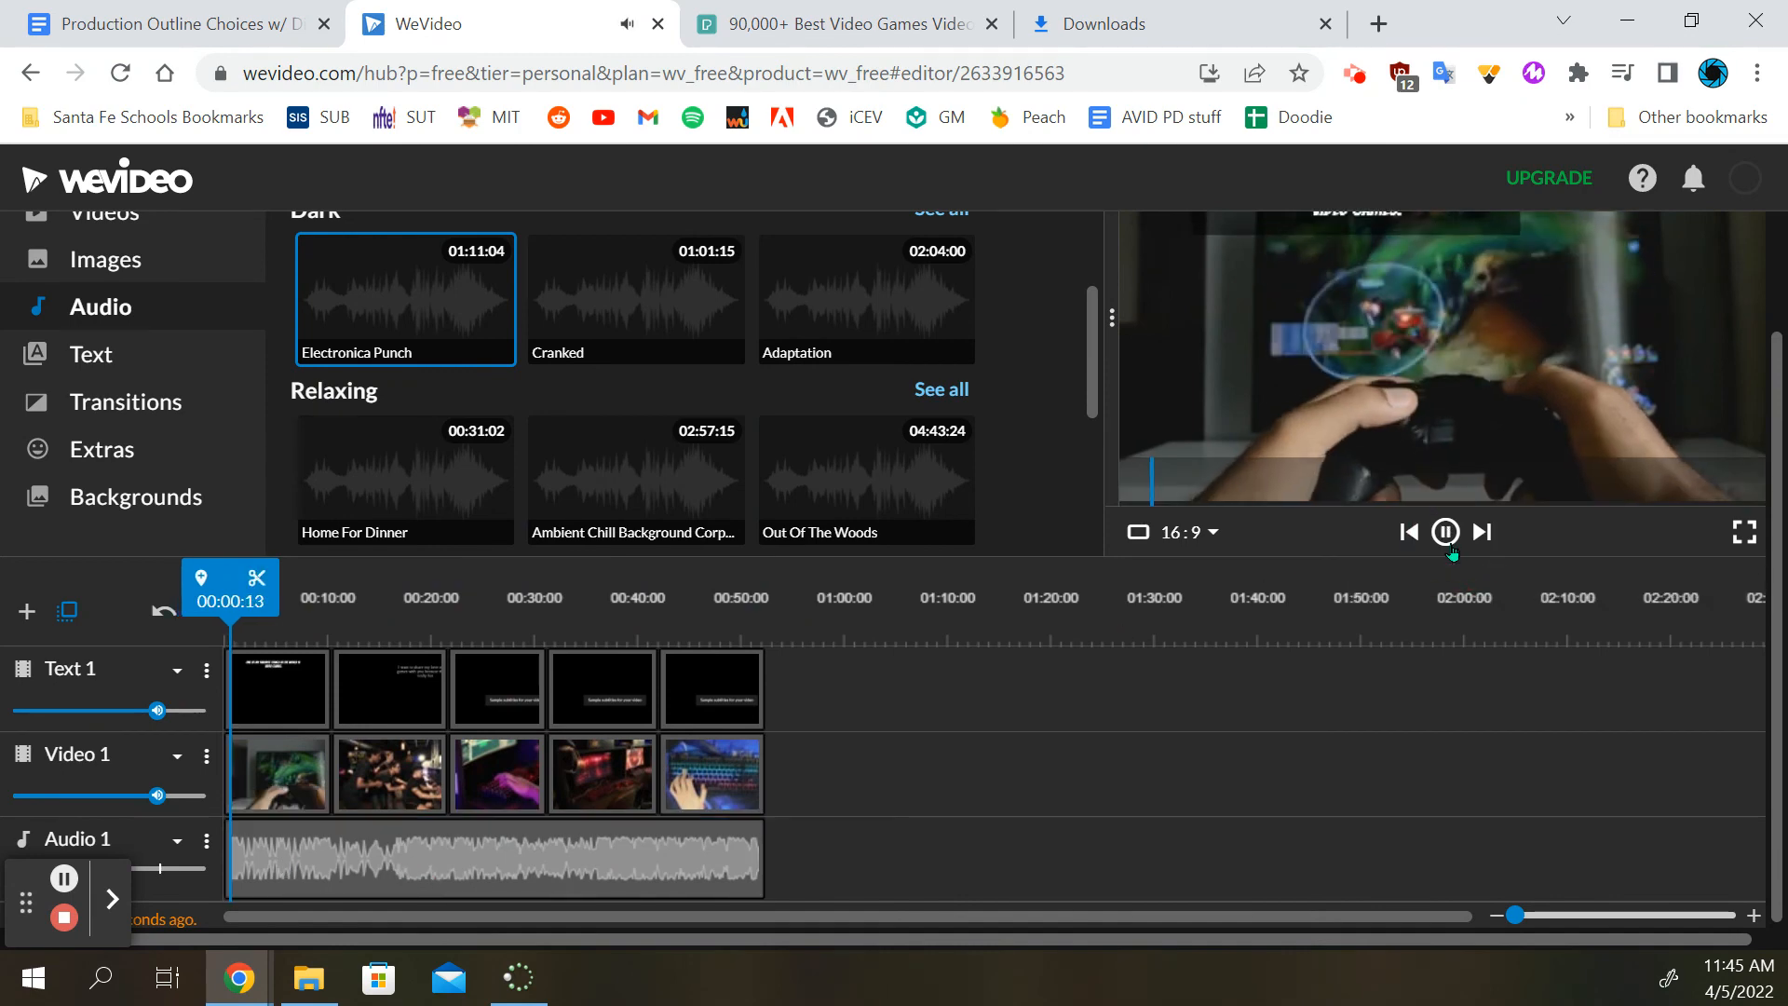
{"action": "scroll", "coordinate": [1417, 713], "scroll_direction": "up", "scroll_amount": 2}
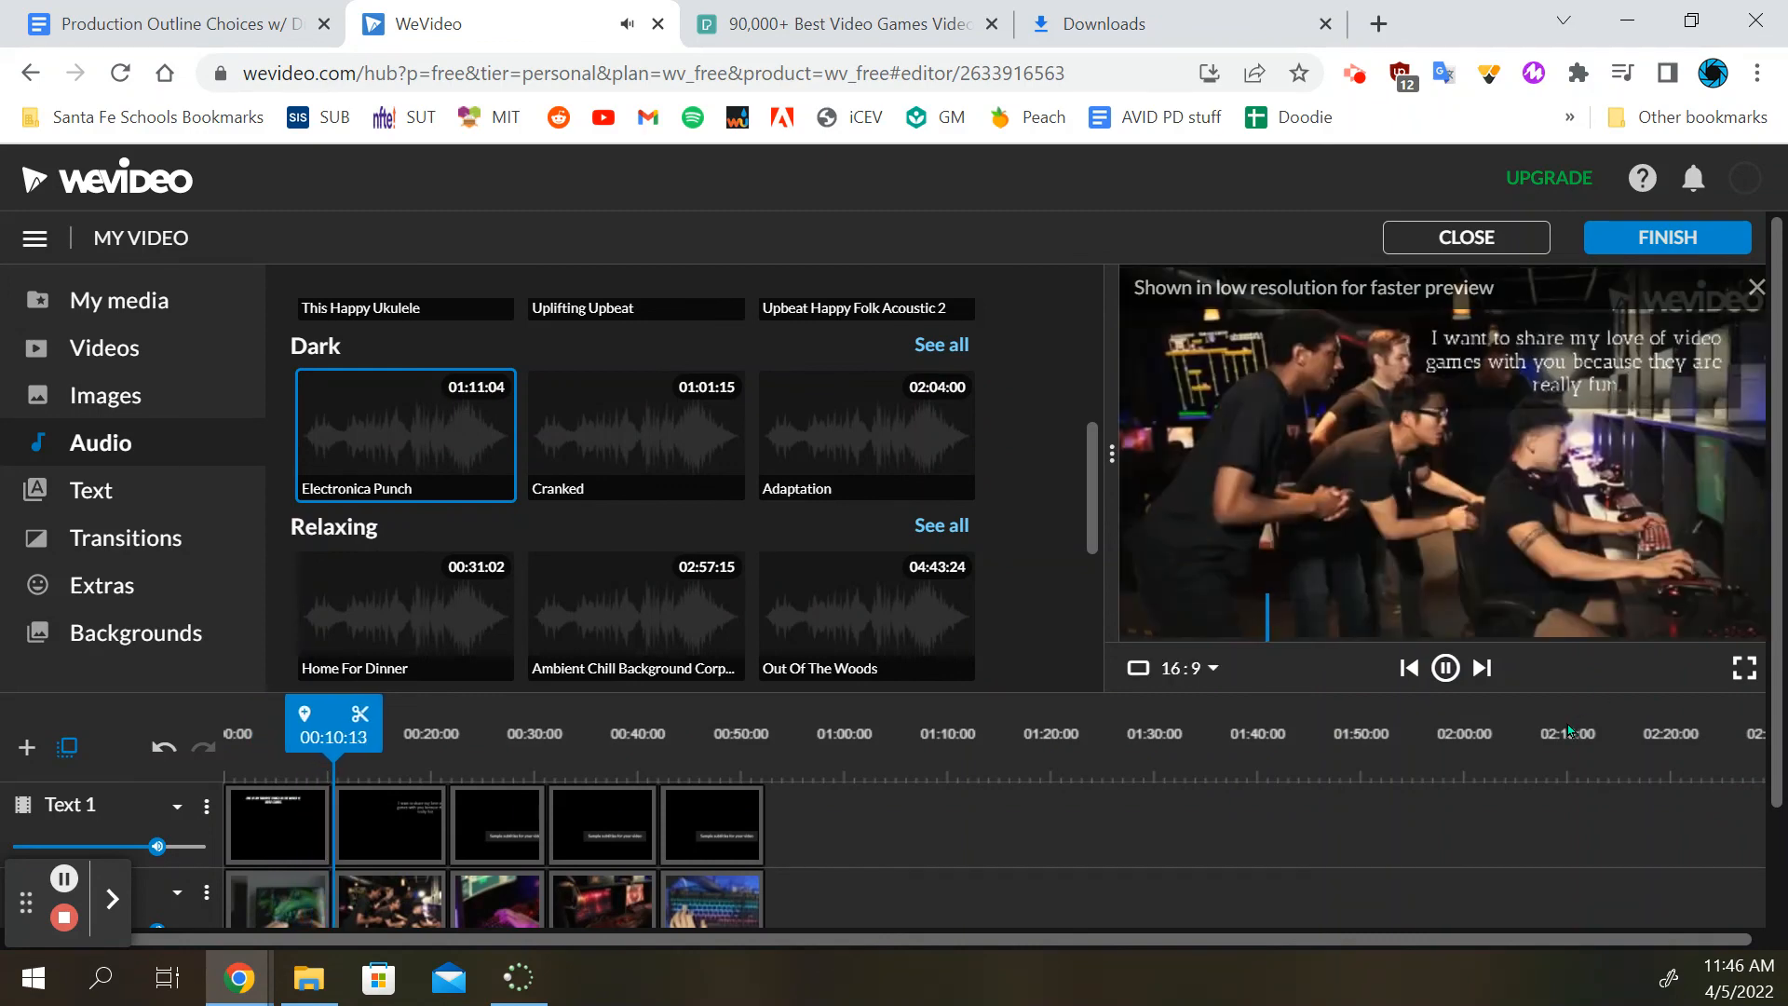
{"action": "left_click", "coordinate": [1445, 667]}
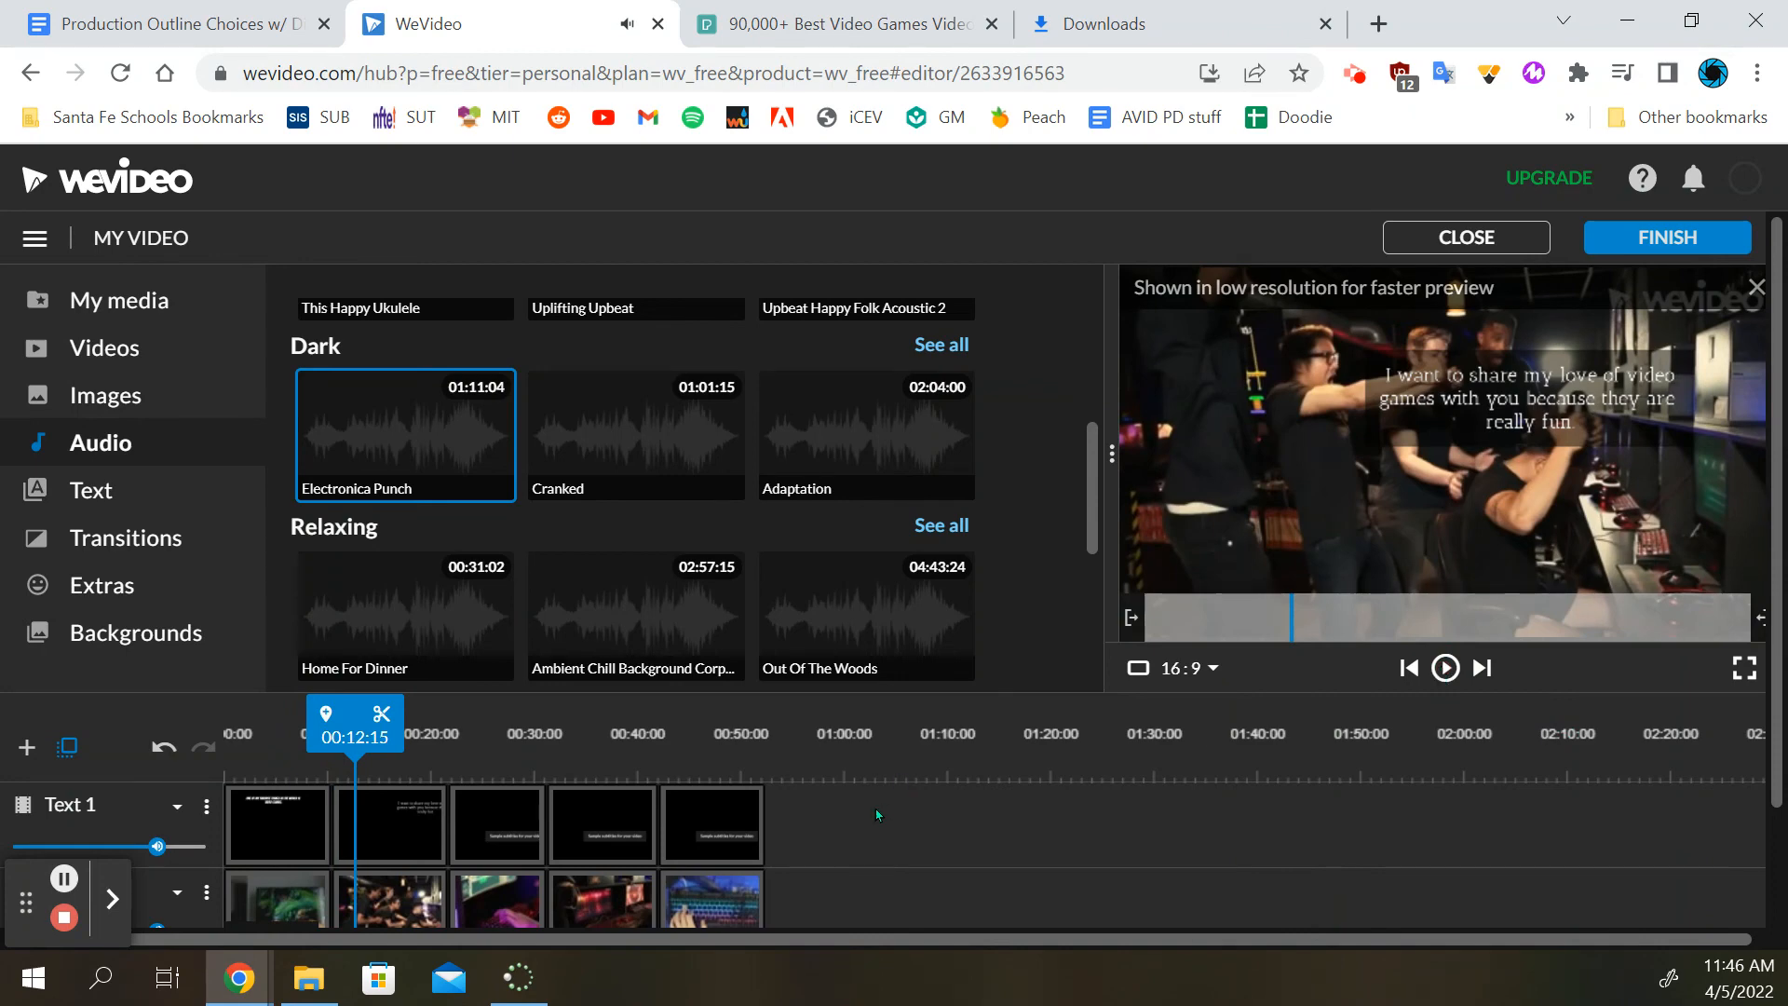
Open the finishing dialog to view the export title setting, and close it without exporting
{"action": "scroll", "coordinate": [876, 808], "scroll_direction": "down", "scroll_amount": 2}
{"action": "scroll", "coordinate": [879, 778], "scroll_direction": "up", "scroll_amount": 1}
{"action": "scroll", "coordinate": [879, 779], "scroll_direction": "up", "scroll_amount": 1}
{"action": "left_click", "coordinate": [1659, 236]}
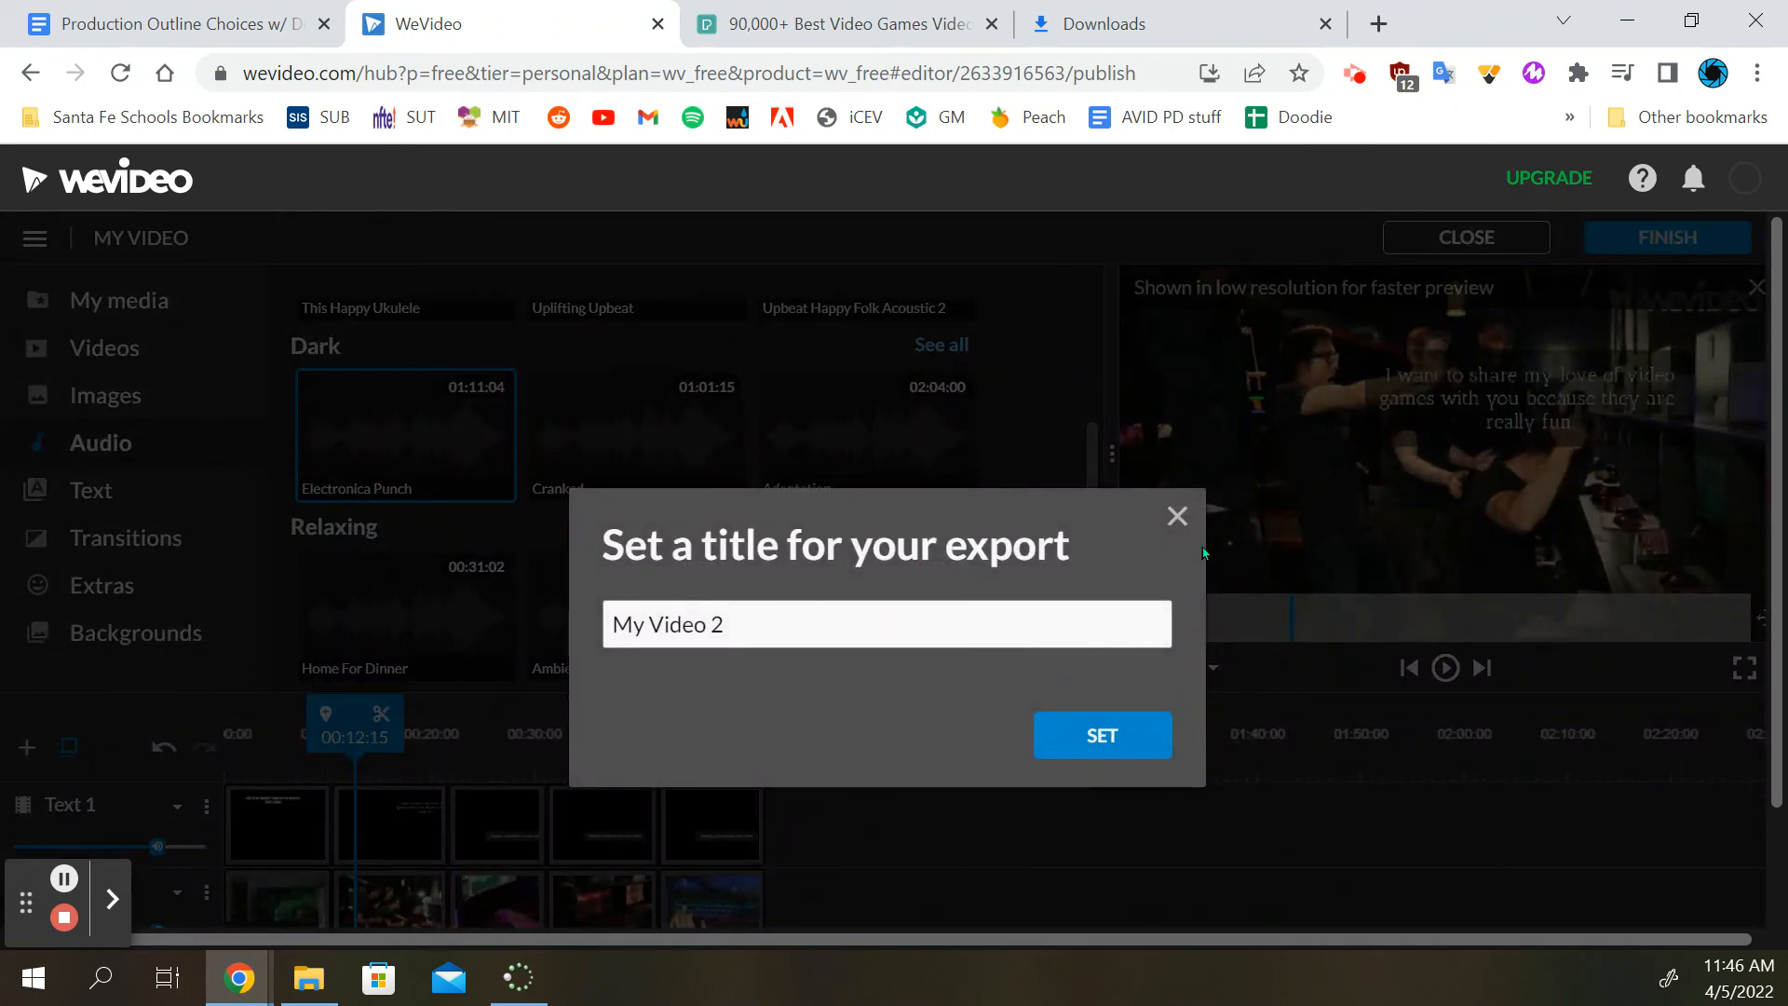
{"action": "left_click", "coordinate": [1178, 515]}
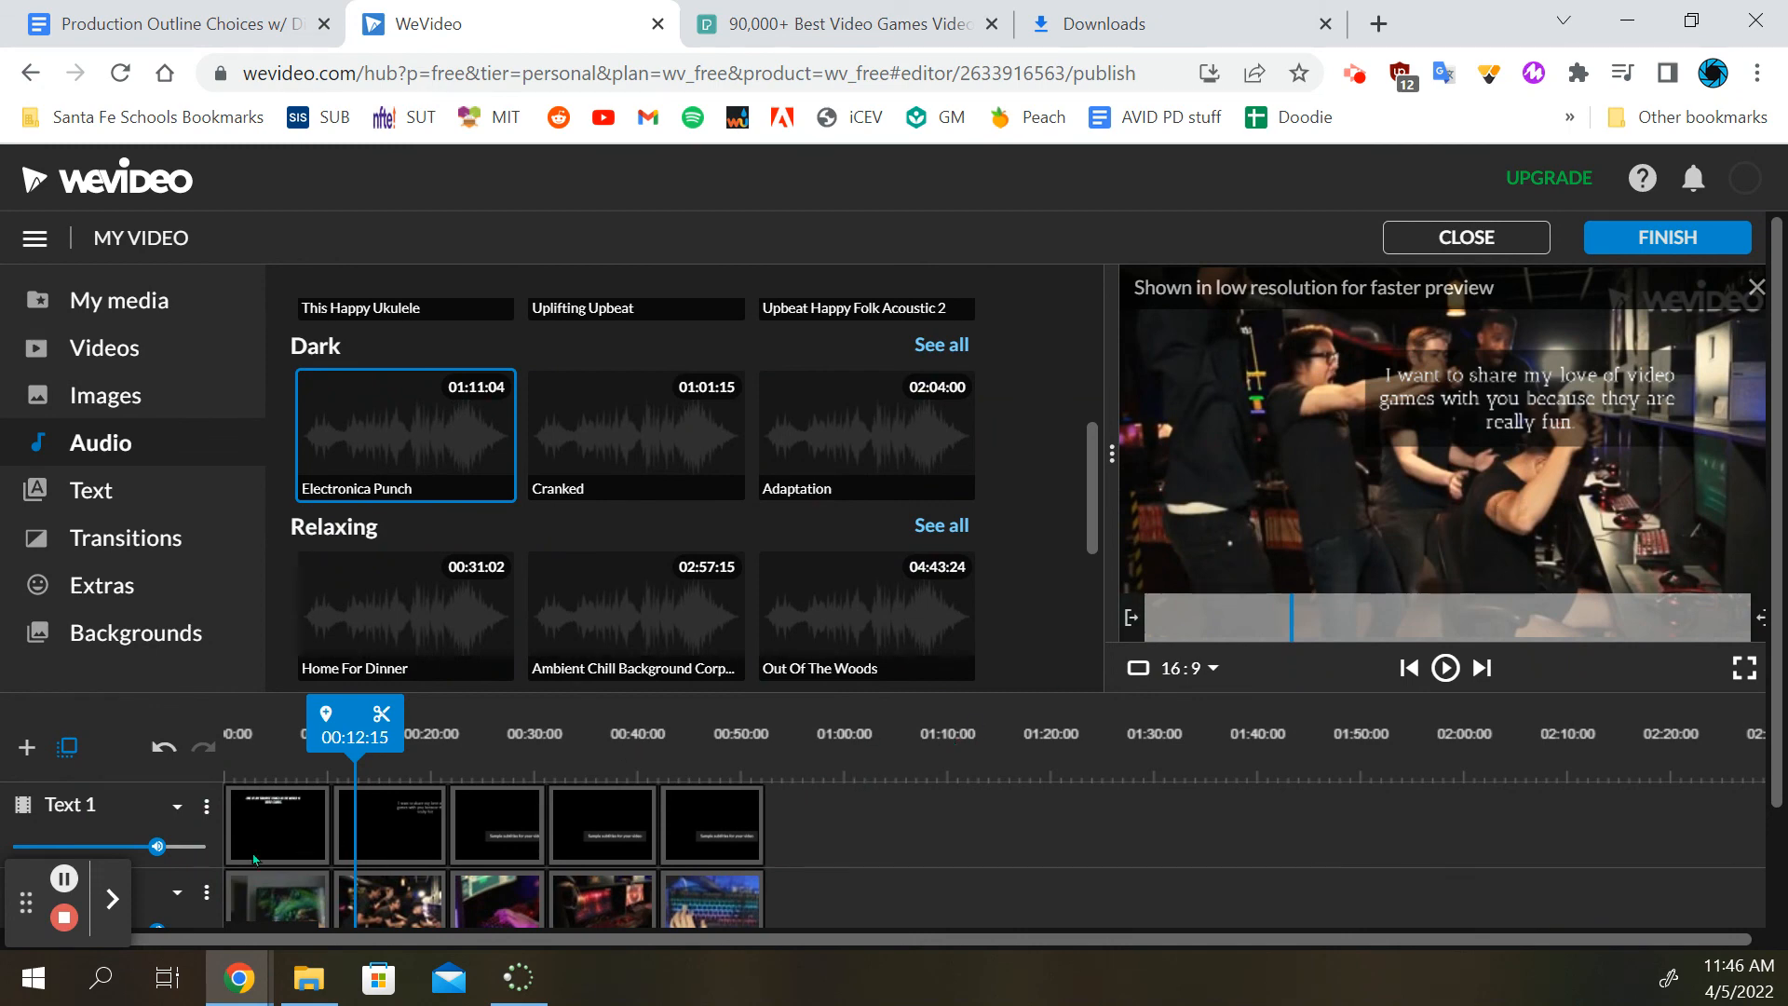
{"action": "left_click", "coordinate": [113, 899]}
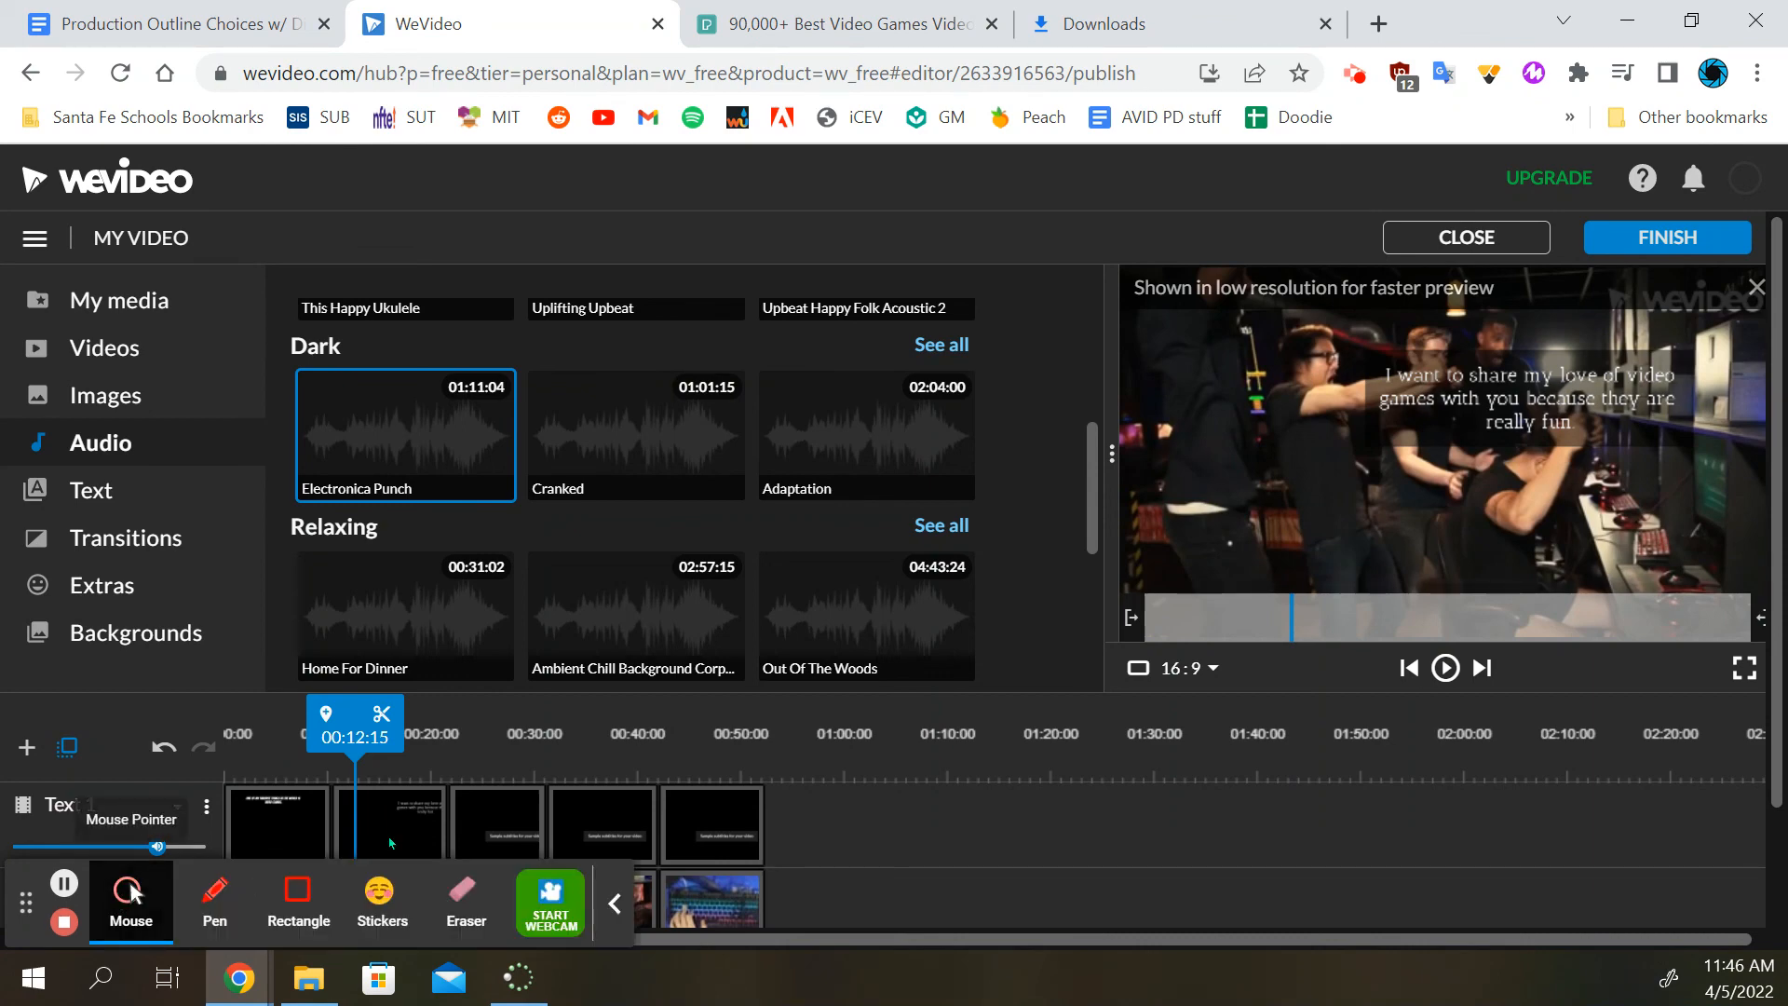